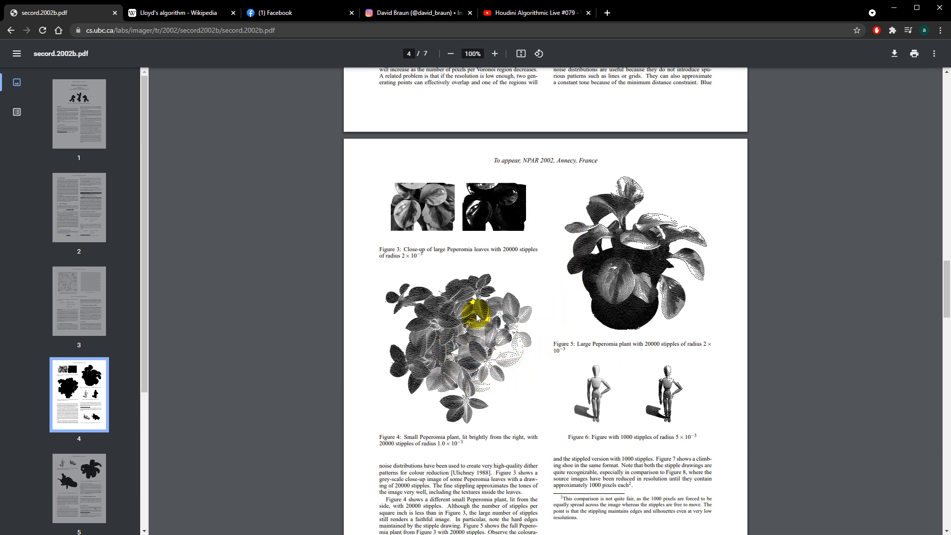
Review the stippling paper's figures, the Instagram stippling post and the Houdini Algorithmic Live video as references
{"action": "scroll", "coordinate": [525, 279], "scroll_direction": "down", "scroll_amount": 3}
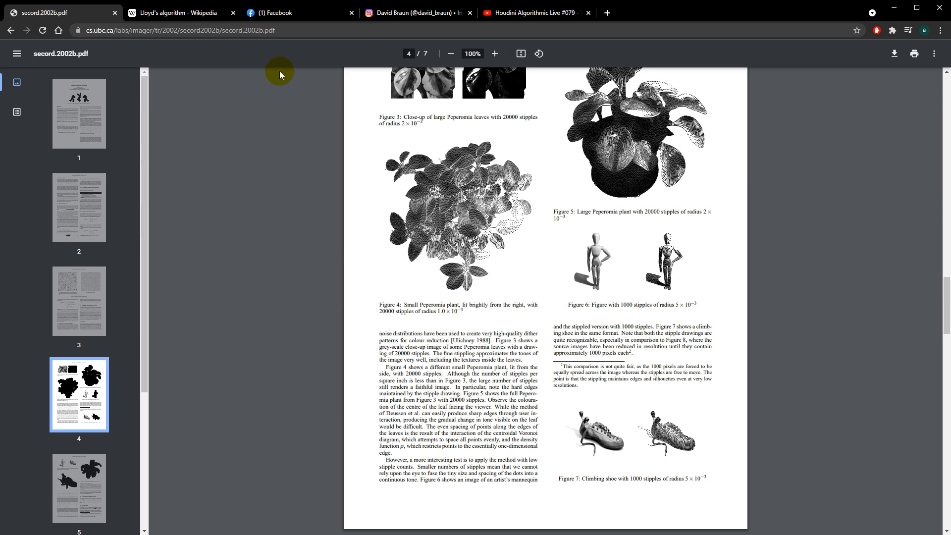
{"action": "left_click", "coordinate": [421, 15]}
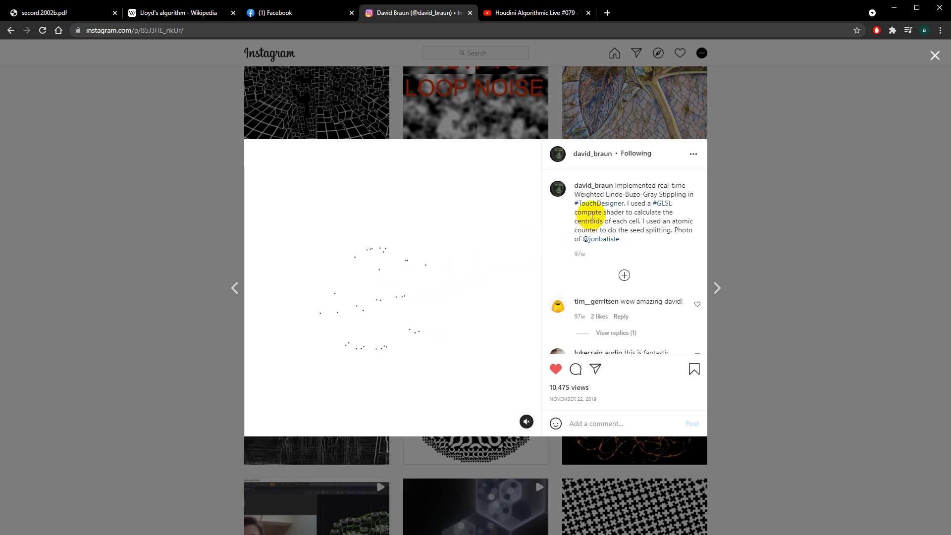
{"action": "left_click", "coordinate": [539, 14]}
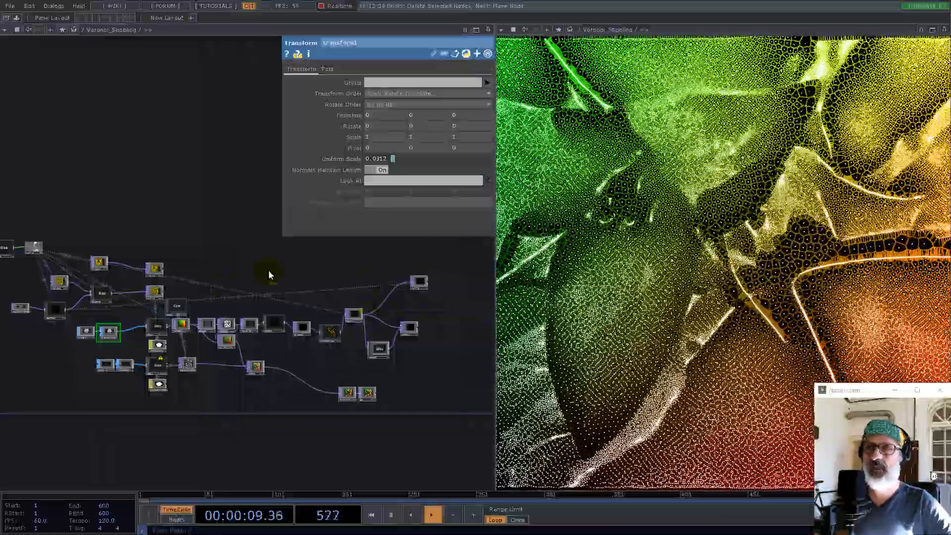
Switch to TouchDesigner, maximize the result viewer's pane and go up out of the Voronoi_Stippling network
{"action": "left_click_drag", "start_coordinate": [212, 288], "coordinate": [403, 282]}
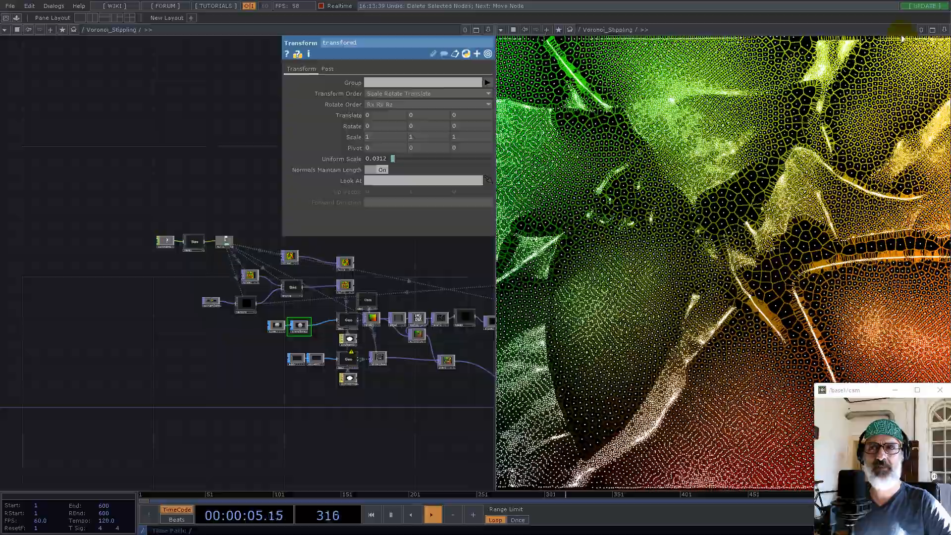
{"action": "left_click", "coordinate": [945, 30]}
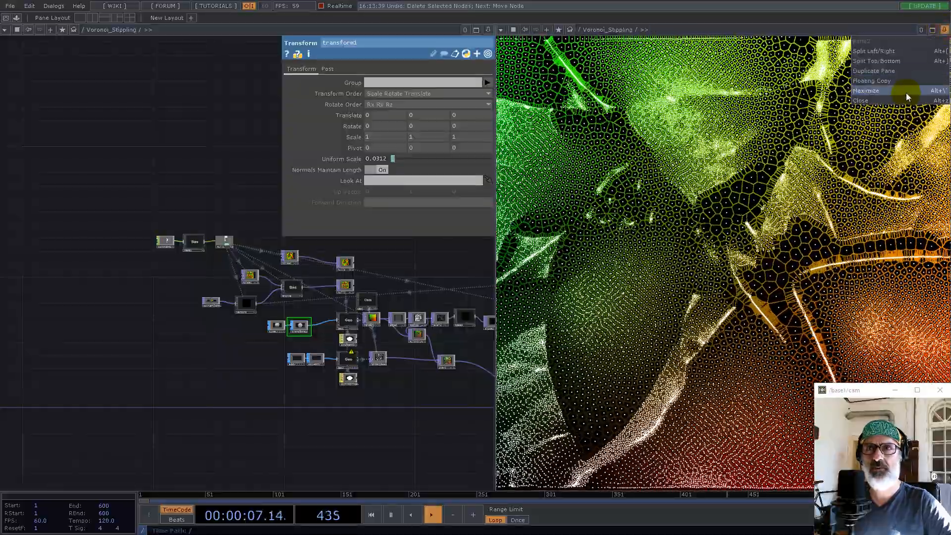
{"action": "left_click", "coordinate": [905, 93]}
{"action": "scroll", "coordinate": [527, 284], "scroll_direction": "down", "scroll_amount": 6}
{"action": "scroll", "coordinate": [352, 223], "scroll_direction": "down", "scroll_amount": 6}
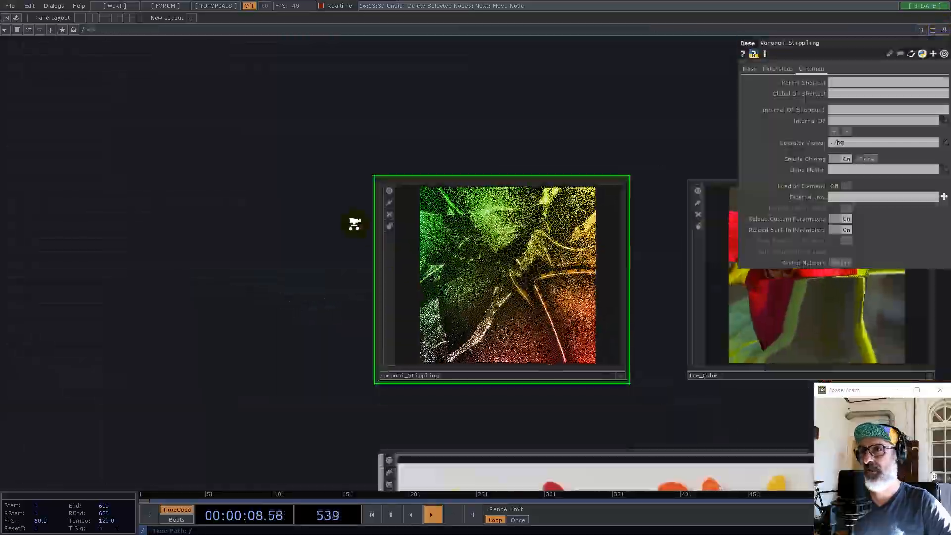
Enter the project1 component and delete all the operators inside it
{"action": "left_click", "coordinate": [426, 317]}
{"action": "key", "text": "i"}
{"action": "right_click_drag", "start_coordinate": [76, 102], "coordinate": [624, 425]}
{"action": "key", "text": "Delete"}
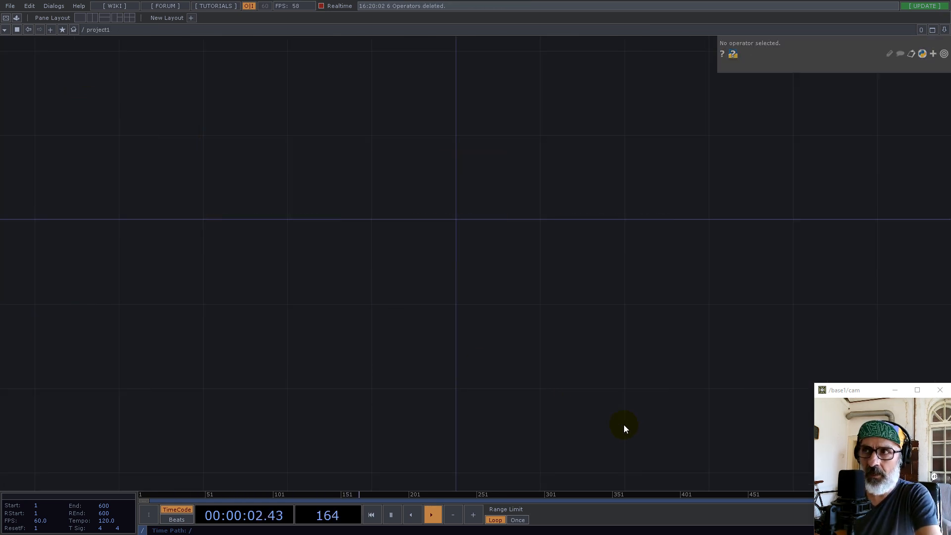
Add a Constant CHOP to the empty project1 network
{"action": "left_click_drag", "start_coordinate": [401, 281], "coordinate": [355, 325]}
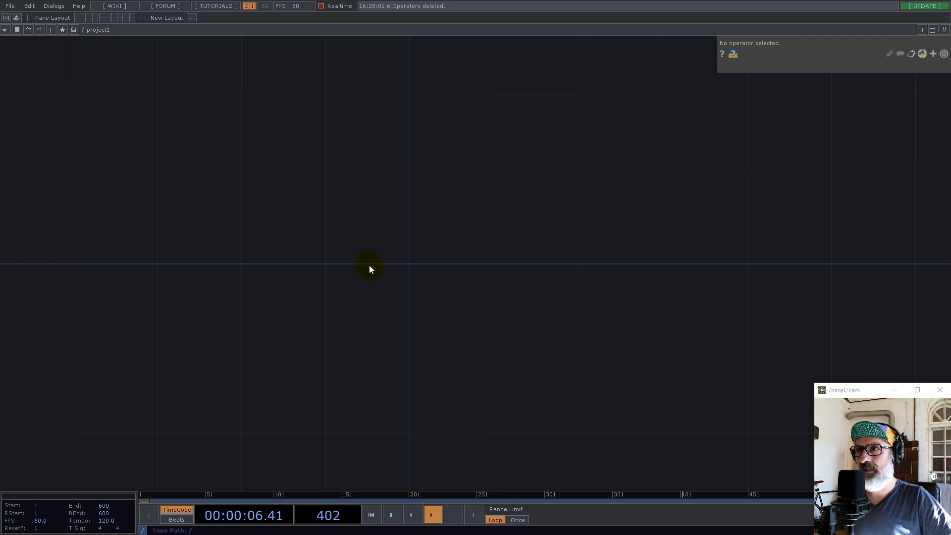
{"action": "double_click", "coordinate": [337, 218]}
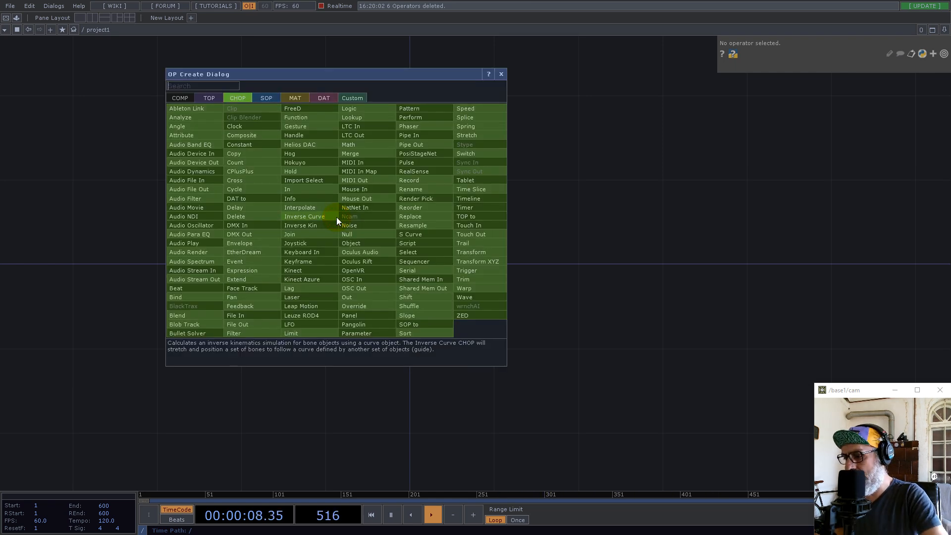
{"action": "type", "text": "co"}
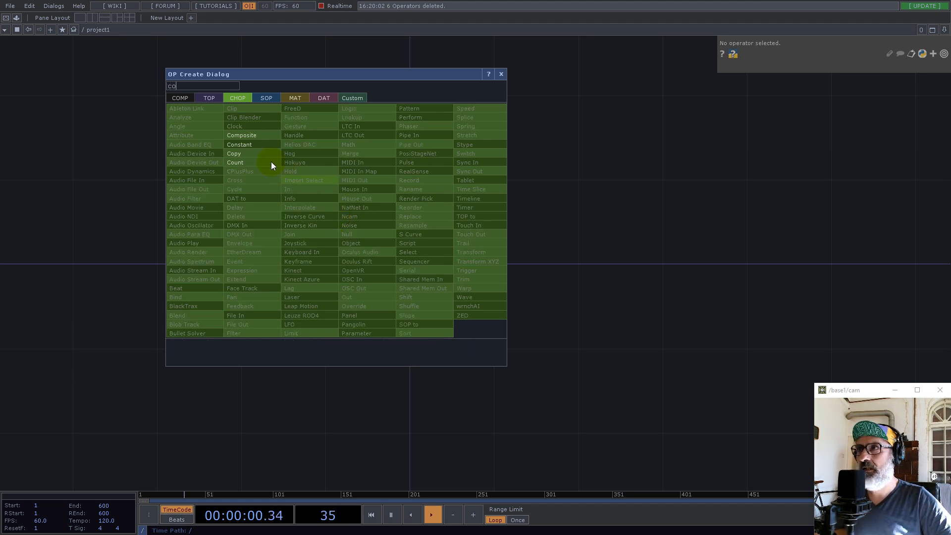
{"action": "left_click", "coordinate": [239, 144]}
{"action": "left_click", "coordinate": [441, 222]}
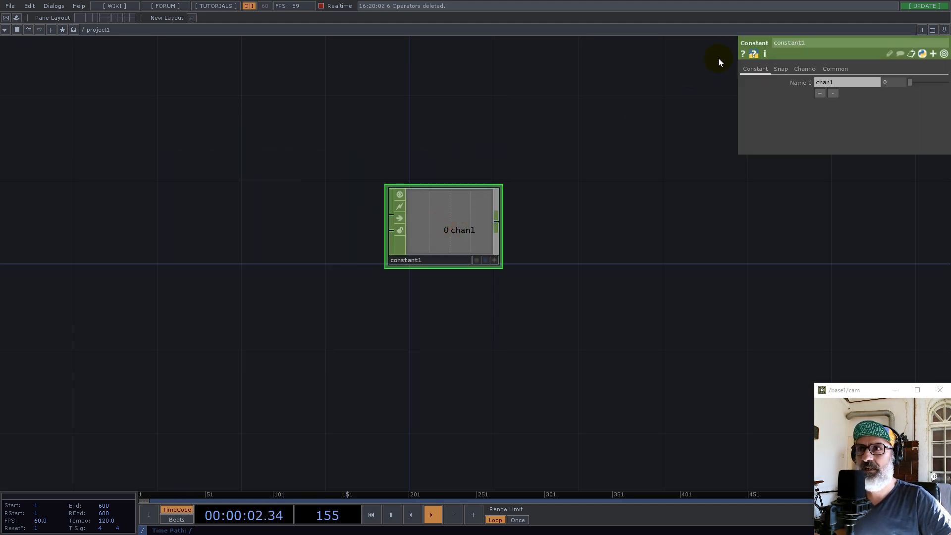
Add a second channel to the Constant CHOP and name the two channels count and res
{"action": "left_click", "coordinate": [820, 93]}
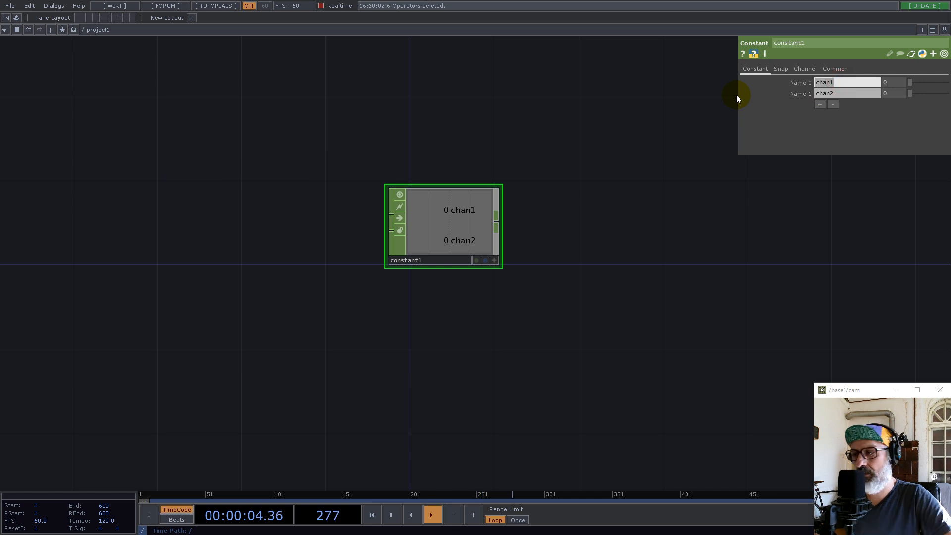
{"action": "type", "text": "count"}
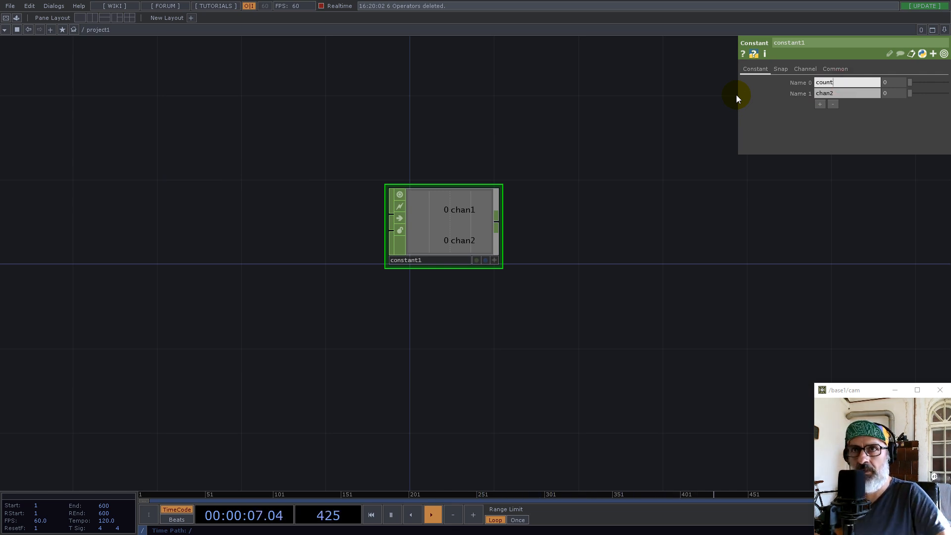
{"action": "left_click", "coordinate": [834, 96]}
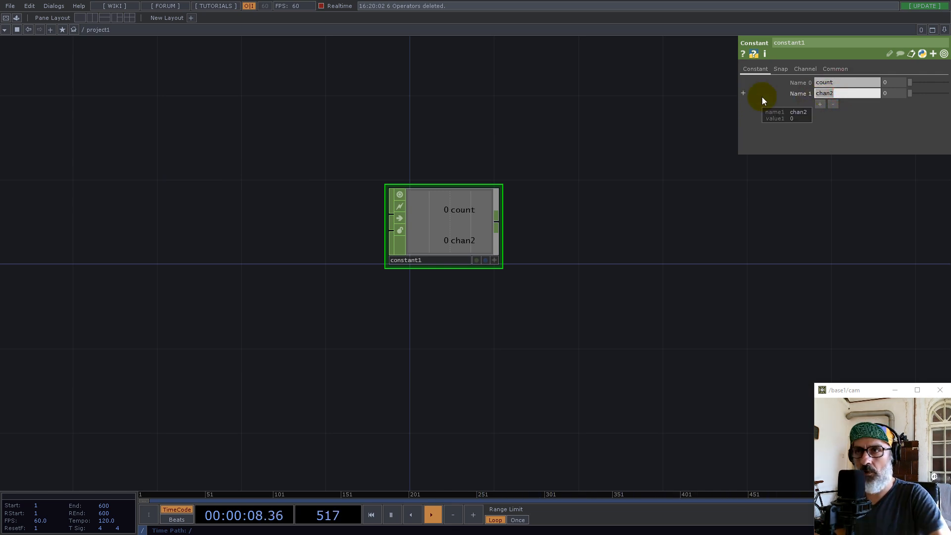
{"action": "type", "text": "res"}
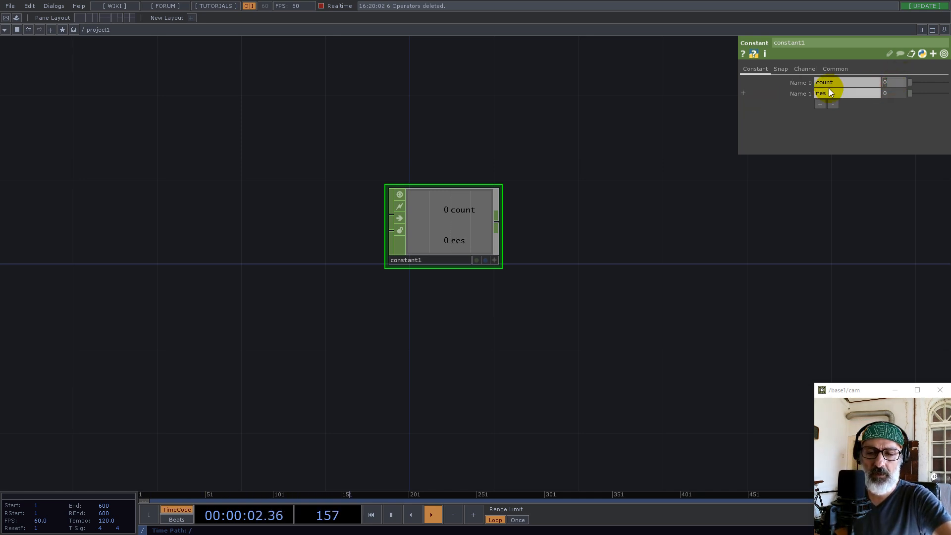
{"action": "type", "text": "512"}
Set the Constant CHOP's count channel to 512 and its res channel to 1280
{"action": "key", "text": "Return"}
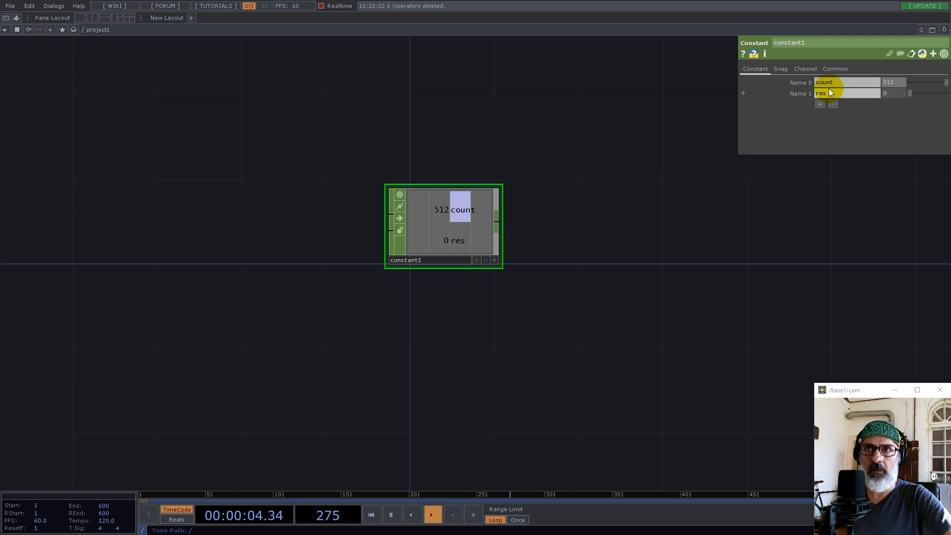
{"action": "left_click", "coordinate": [886, 94]}
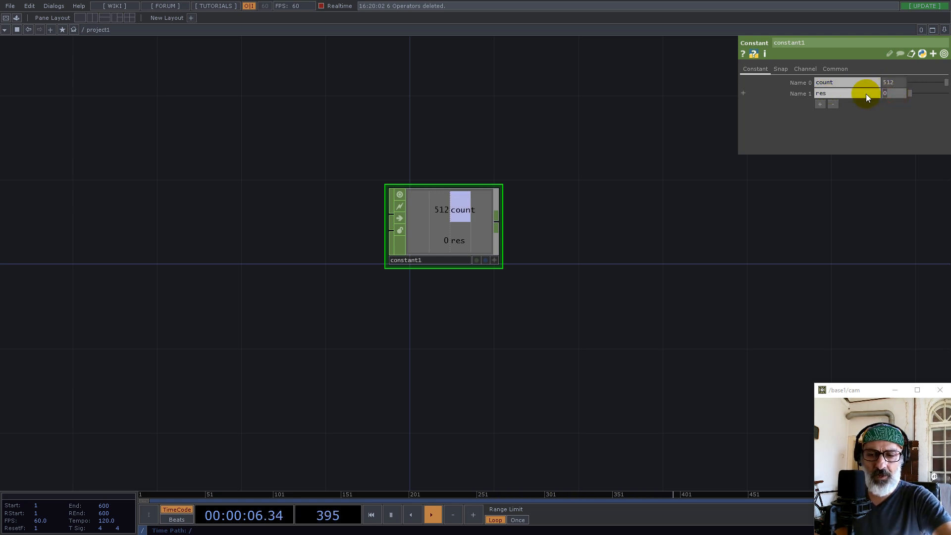
{"action": "type", "text": "1280"}
{"action": "key", "text": "Return"}
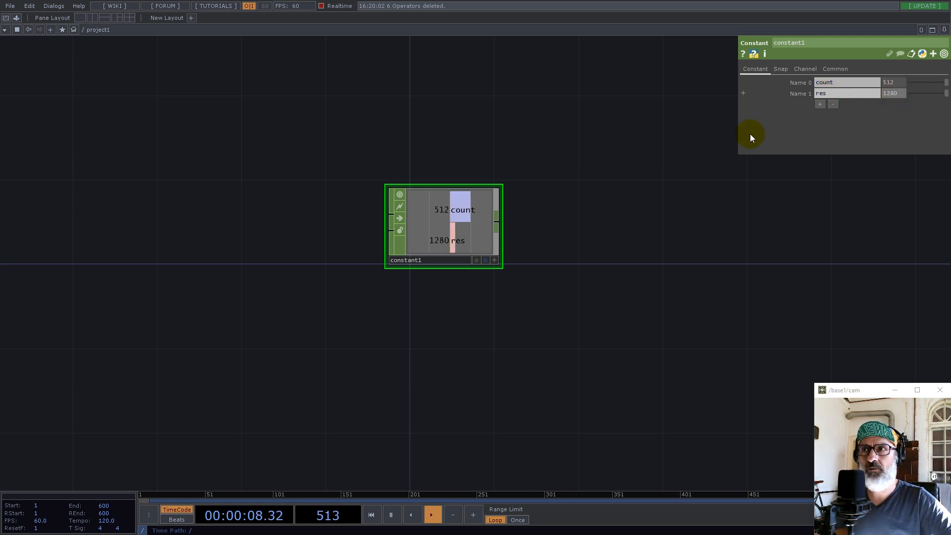
Reposition the Constant CHOP and connect a Null CHOP to its output, leaving a wide gap between them
{"action": "left_click", "coordinate": [461, 231]}
{"action": "left_click_drag", "start_coordinate": [497, 229], "coordinate": [394, 250]}
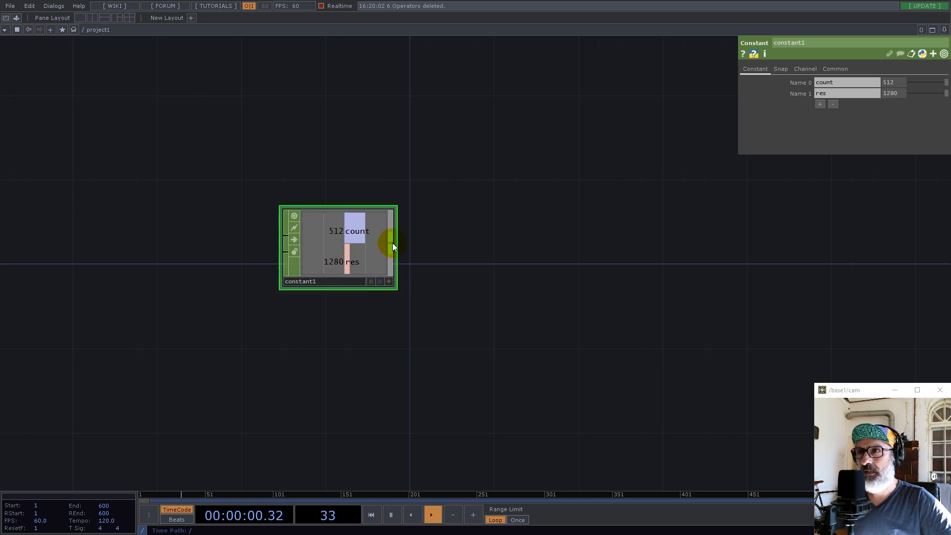
{"action": "right_click", "coordinate": [392, 243]}
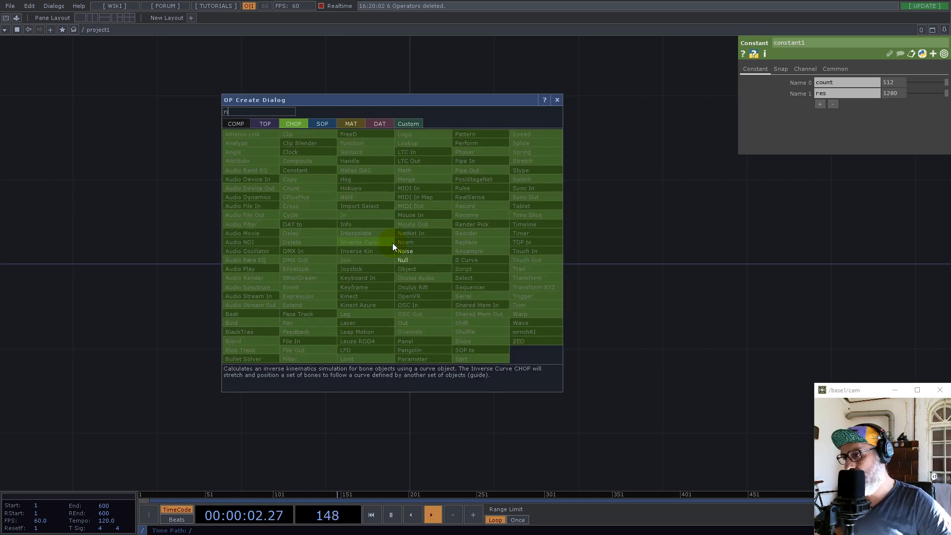
{"action": "left_click", "coordinate": [409, 259]}
{"action": "left_click", "coordinate": [599, 257]}
{"action": "left_click_drag", "start_coordinate": [598, 257], "coordinate": [746, 242]}
Insert a second Null CHOP on the wire between constant1 and null1
{"action": "right_click", "coordinate": [517, 243]}
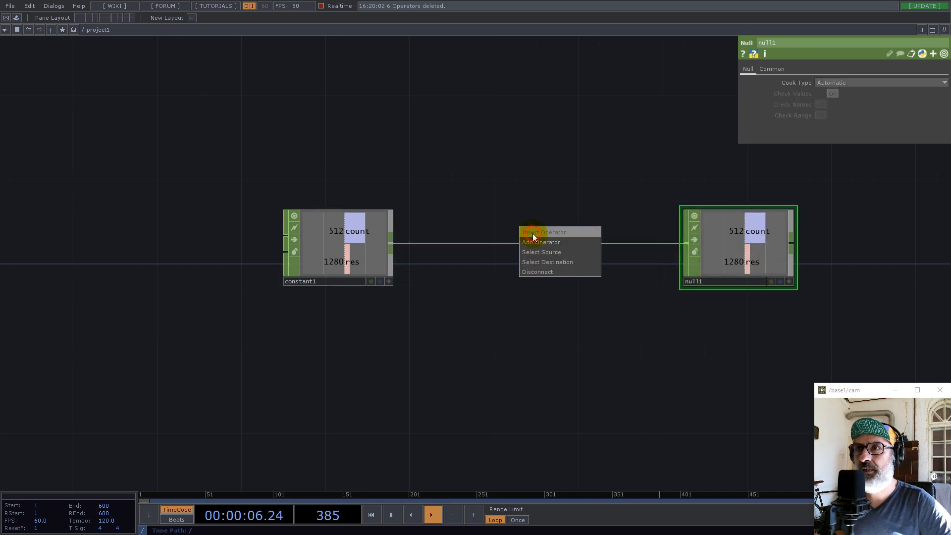
{"action": "left_click", "coordinate": [533, 233]}
{"action": "type", "text": "nu"}
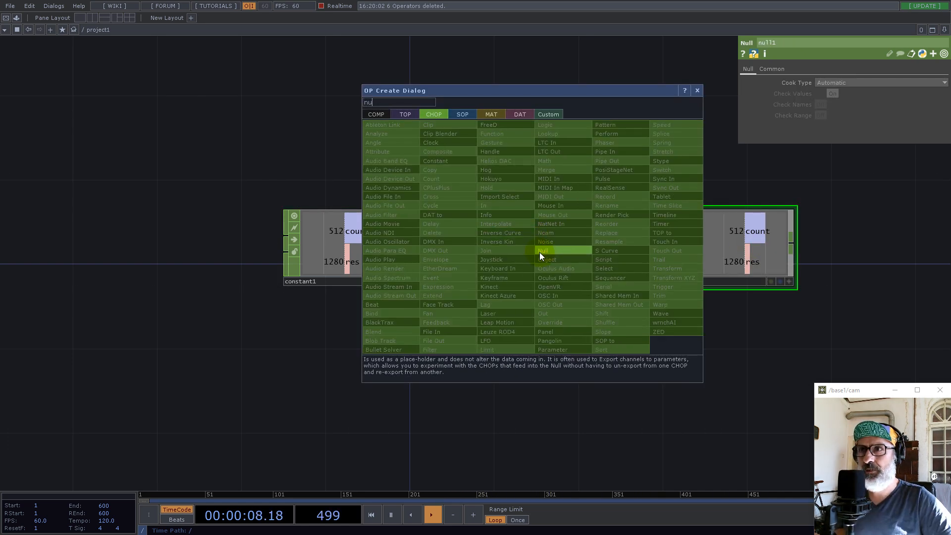
{"action": "left_click", "coordinate": [541, 251]}
{"action": "left_click", "coordinate": [532, 243]}
Collapse the inserted Null into a Base component and delete that Null inside it
{"action": "right_click", "coordinate": [516, 345]}
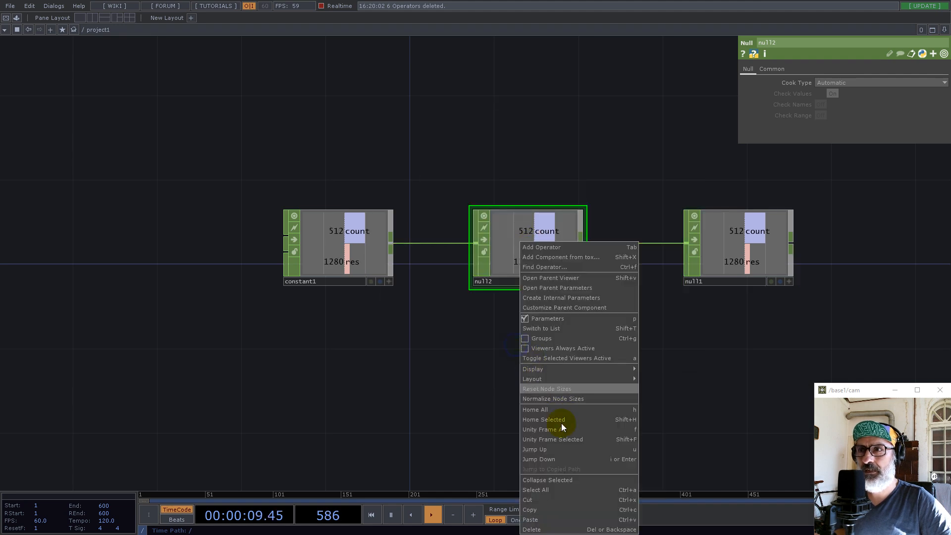
{"action": "left_click", "coordinate": [558, 480]}
{"action": "double_click", "coordinate": [539, 248]}
{"action": "left_click", "coordinate": [370, 280]}
{"action": "key", "text": "Delete"}
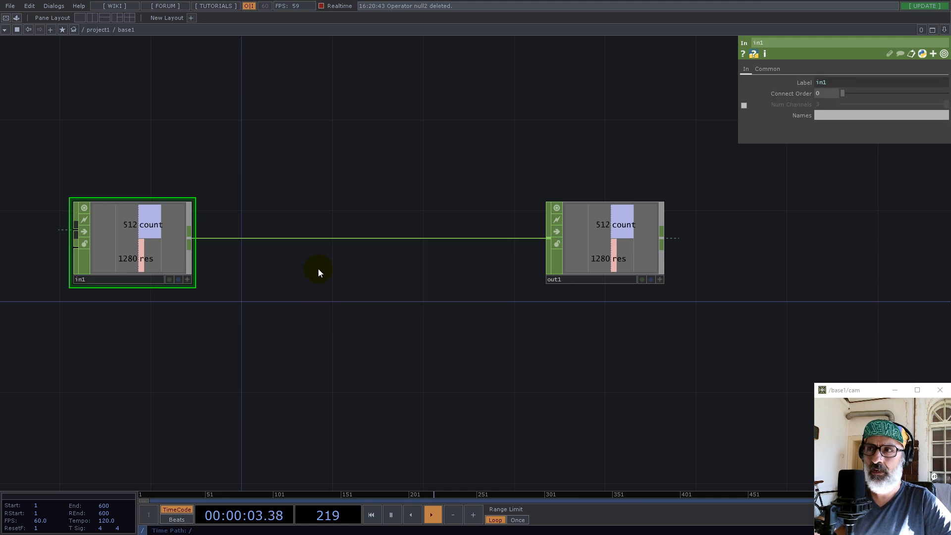
Branch a Select CHOP off the in1 output and place it above the wire to out1
{"action": "right_click", "coordinate": [192, 239]}
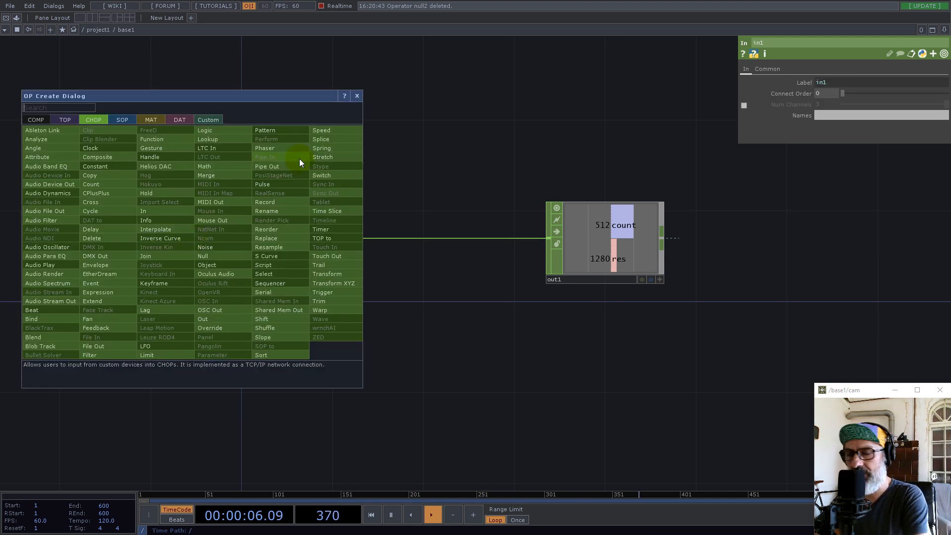
{"action": "type", "text": "se"}
{"action": "left_click", "coordinate": [277, 273]}
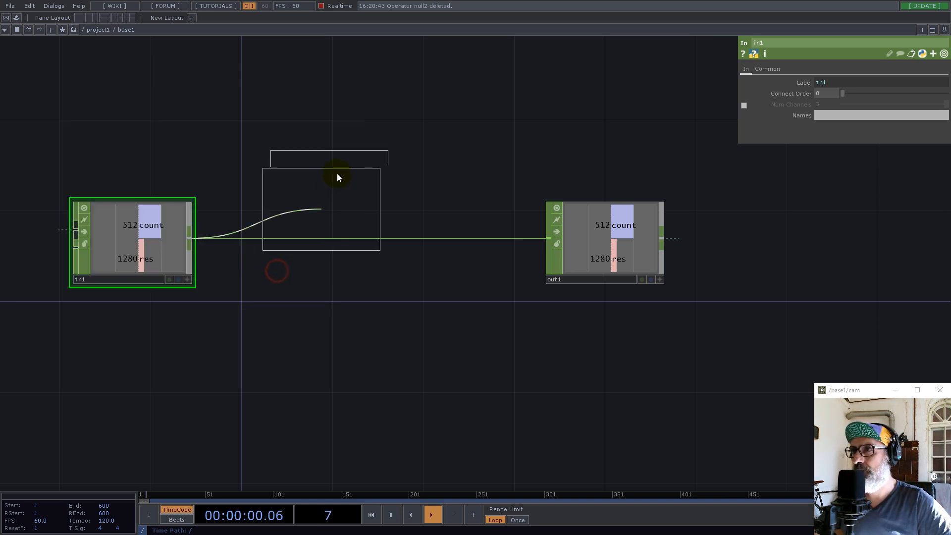
{"action": "left_click", "coordinate": [336, 151]}
Make the Select CHOP pick the count channel and rename it to map
{"action": "left_click", "coordinate": [943, 94]}
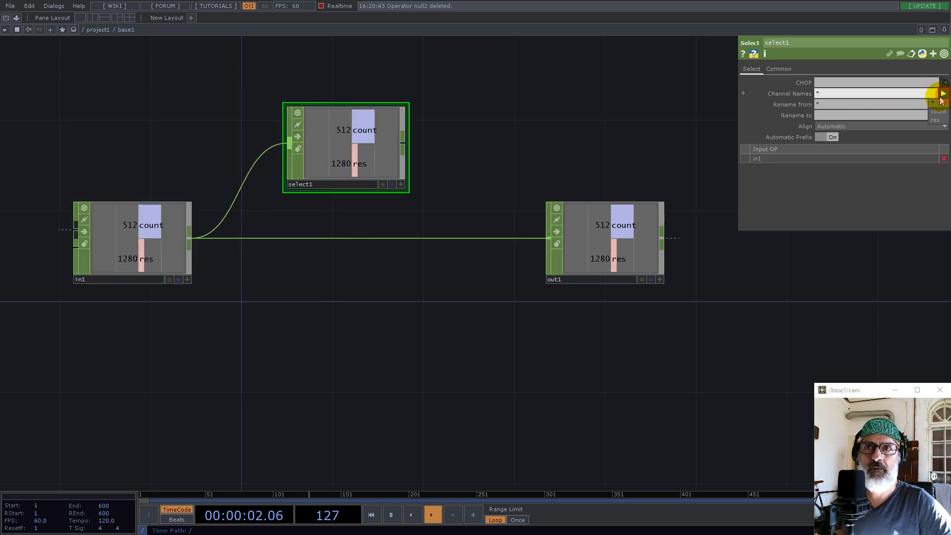
{"action": "left_click", "coordinate": [939, 113]}
{"action": "left_click", "coordinate": [838, 116]}
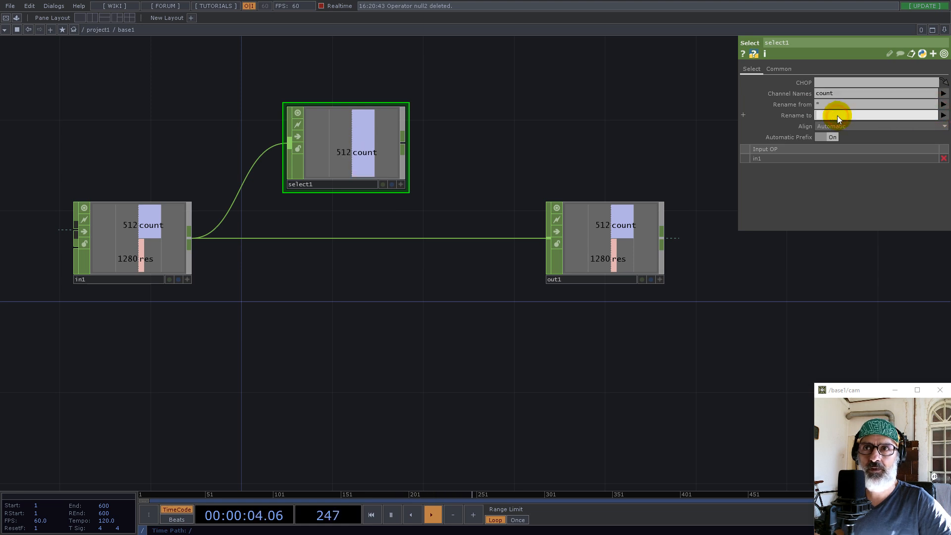
{"action": "type", "text": "map"}
{"action": "key", "text": "Return"}
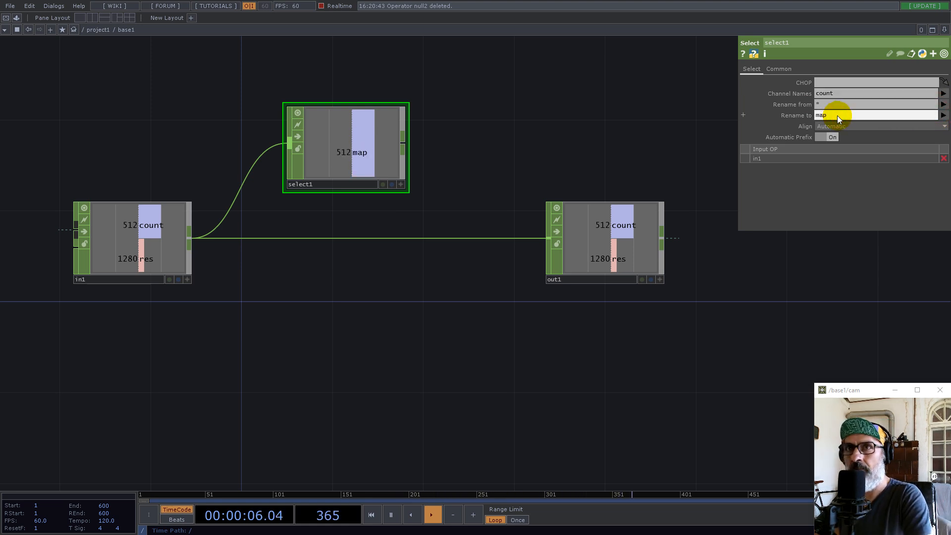
Connect a Math CHOP after select1 and move out1 further away to make room
{"action": "left_click", "coordinate": [405, 143]}
{"action": "type", "text": "math"}
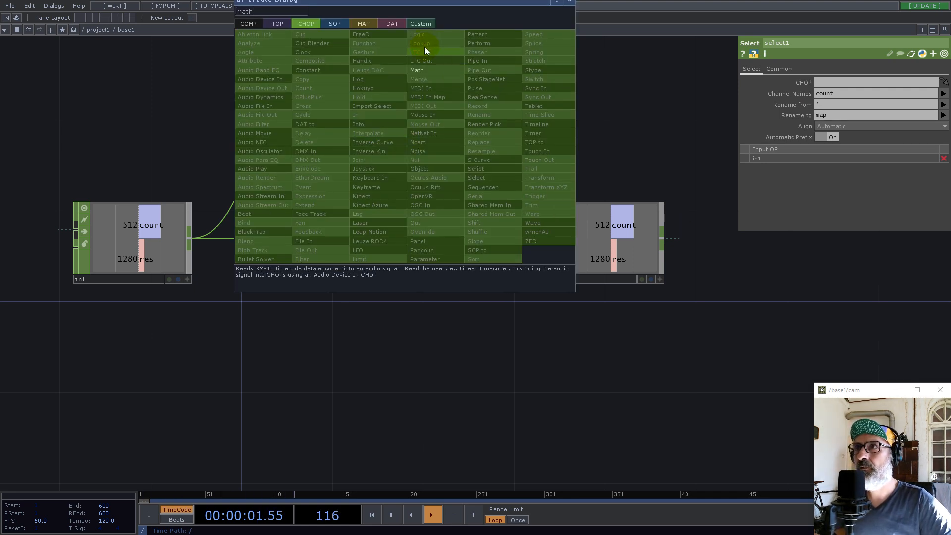
{"action": "left_click", "coordinate": [430, 72]}
{"action": "left_click", "coordinate": [491, 151]}
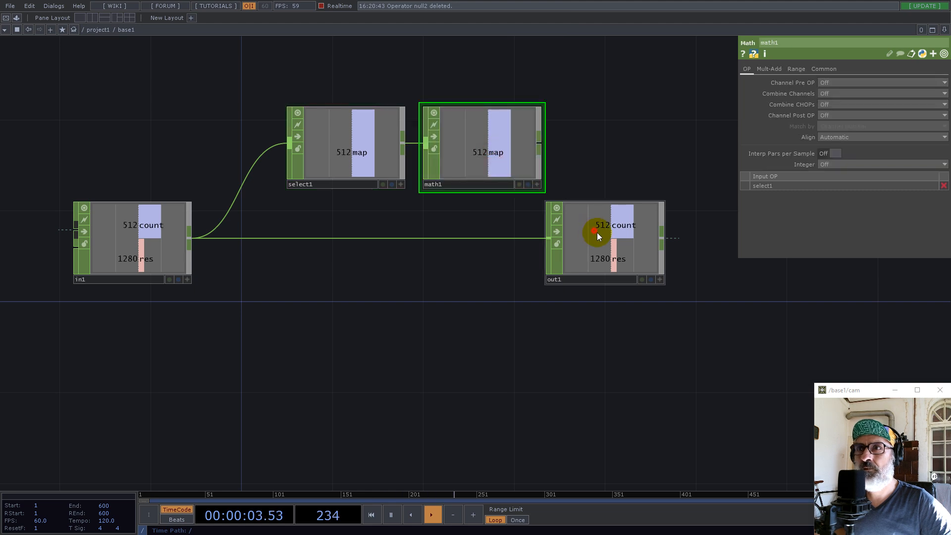
{"action": "left_click_drag", "start_coordinate": [594, 230], "coordinate": [744, 294]}
Set the Math CHOP's Channel Pre OP to Root and its Integer option to Ceiling
{"action": "left_click", "coordinate": [826, 84]}
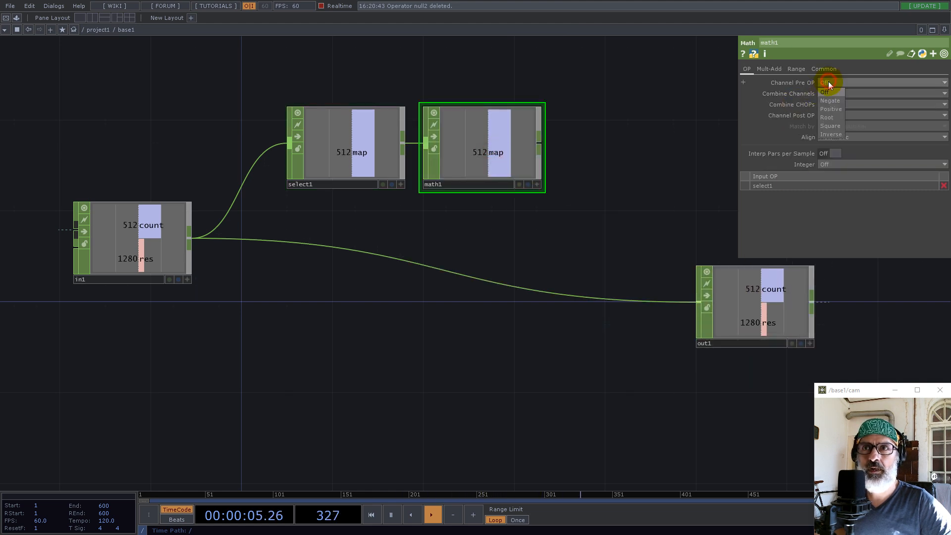
{"action": "left_click", "coordinate": [834, 118]}
{"action": "left_click", "coordinate": [829, 164]}
{"action": "left_click", "coordinate": [829, 182]}
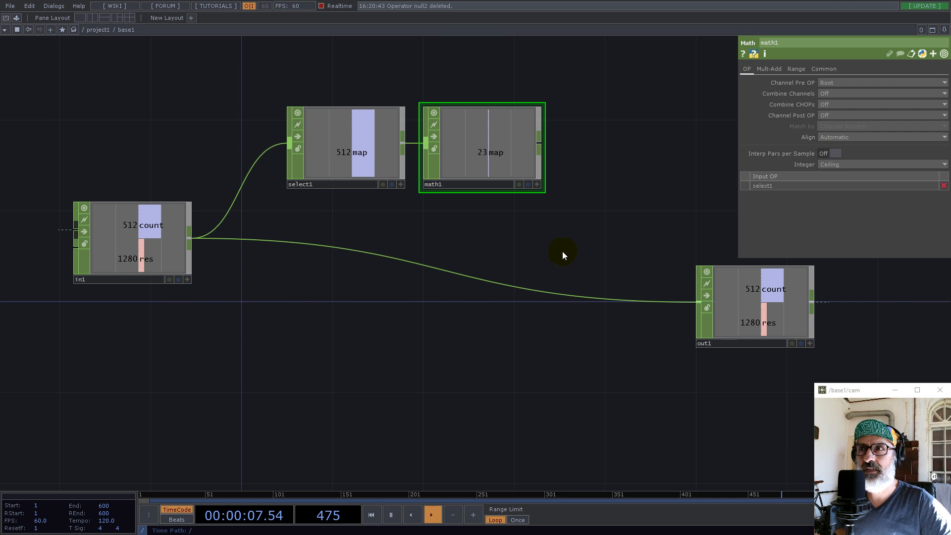
Insert a Merge CHOP on the wire between in1 and out1
{"action": "right_click", "coordinate": [569, 296]}
{"action": "left_click", "coordinate": [582, 281]}
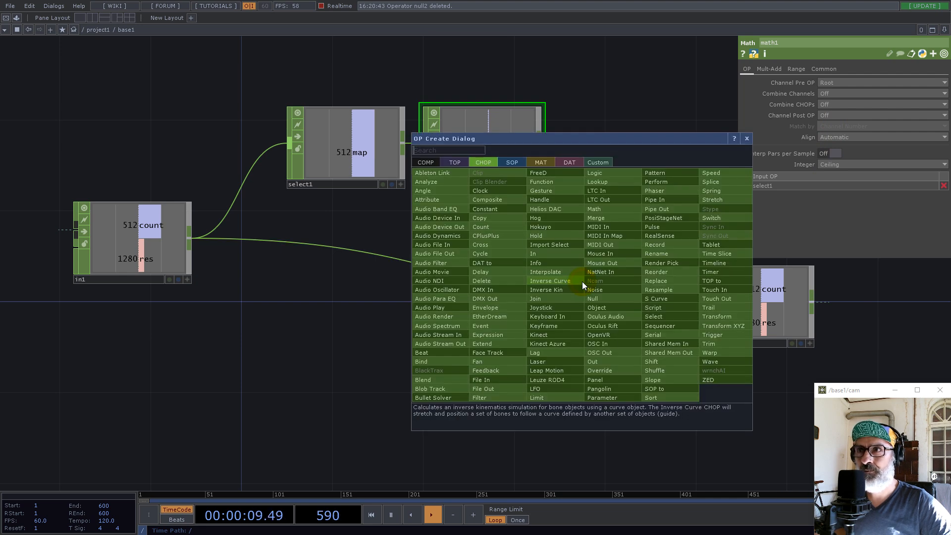
{"action": "type", "text": "mer"}
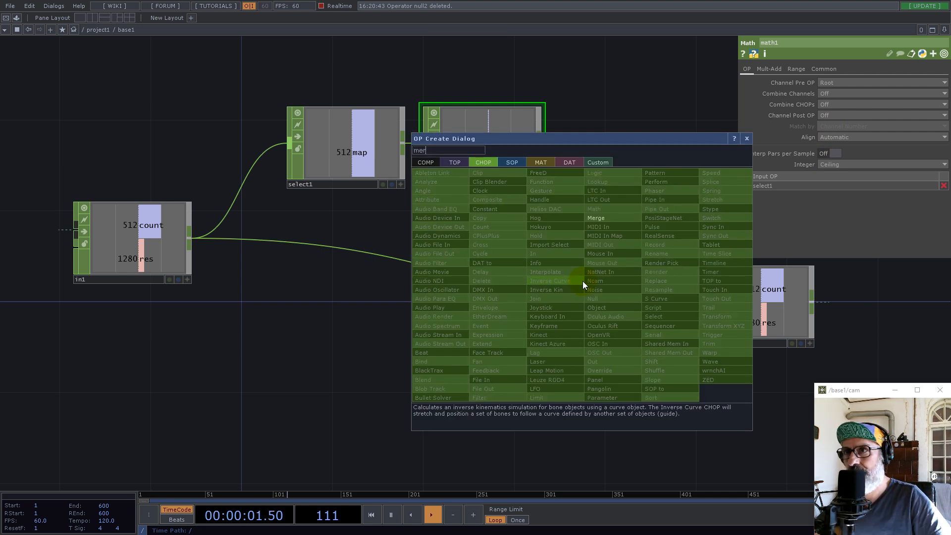
{"action": "left_click", "coordinate": [596, 216]}
{"action": "left_click", "coordinate": [592, 312]}
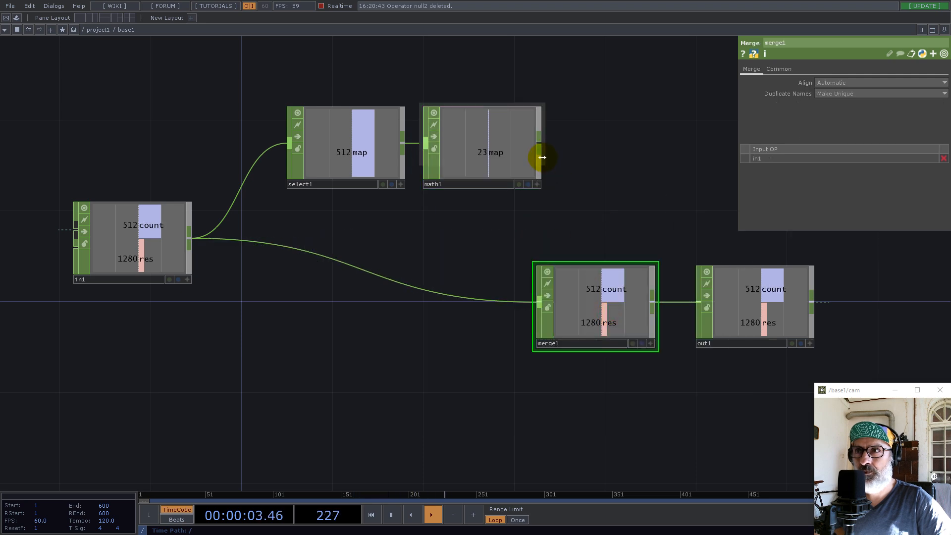
Wire the math1 output into the Merge CHOP as its second input
{"action": "left_click", "coordinate": [540, 147]}
{"action": "left_click", "coordinate": [513, 328]}
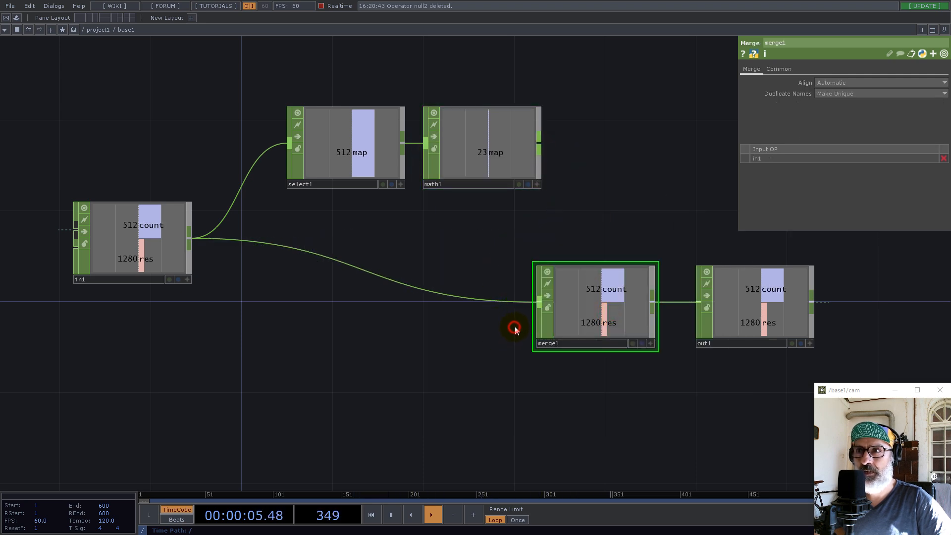
{"action": "left_click", "coordinate": [538, 143]}
{"action": "left_click", "coordinate": [528, 320]}
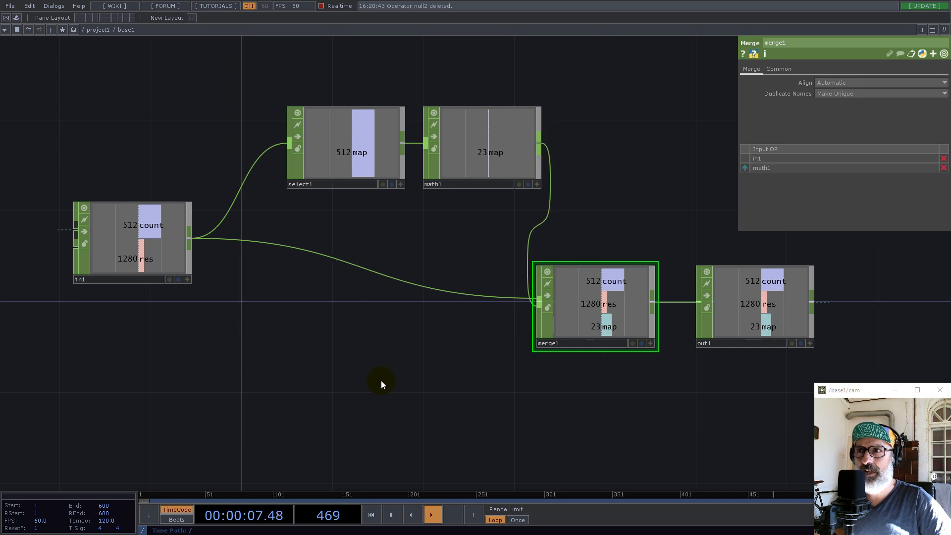
Create a Keyboard In CHOP and place it below in1
{"action": "double_click", "coordinate": [379, 385]}
{"action": "type", "text": "k"}
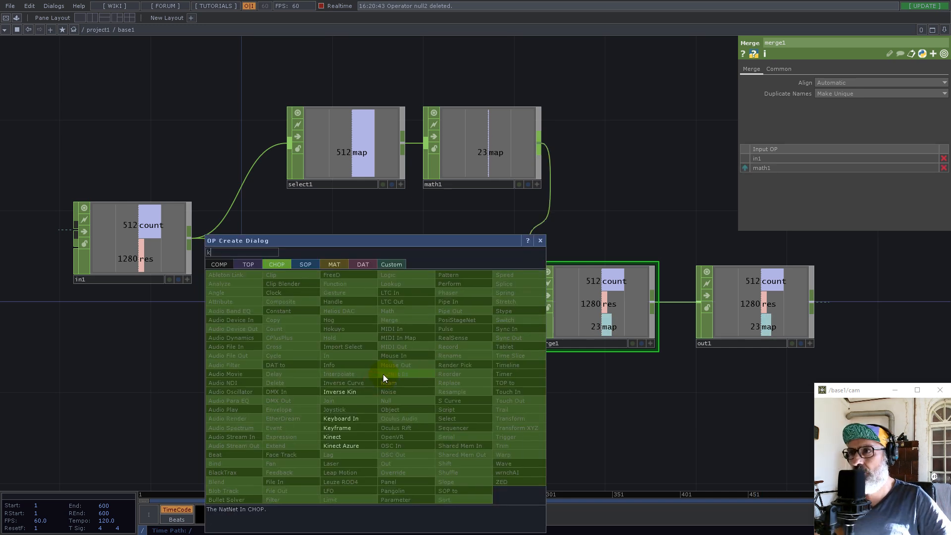
{"action": "left_click", "coordinate": [342, 419]}
{"action": "left_click", "coordinate": [388, 365]}
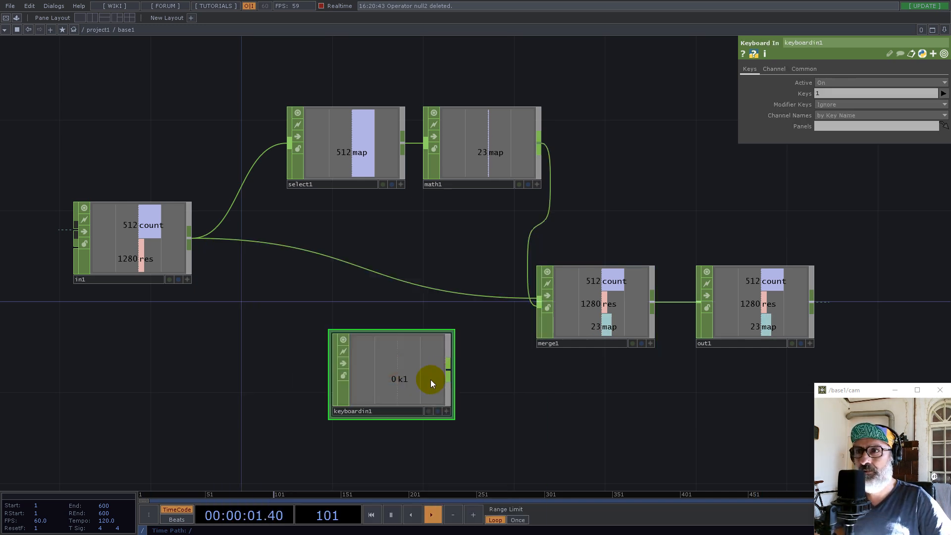
{"action": "left_click_drag", "start_coordinate": [410, 381], "coordinate": [310, 367]}
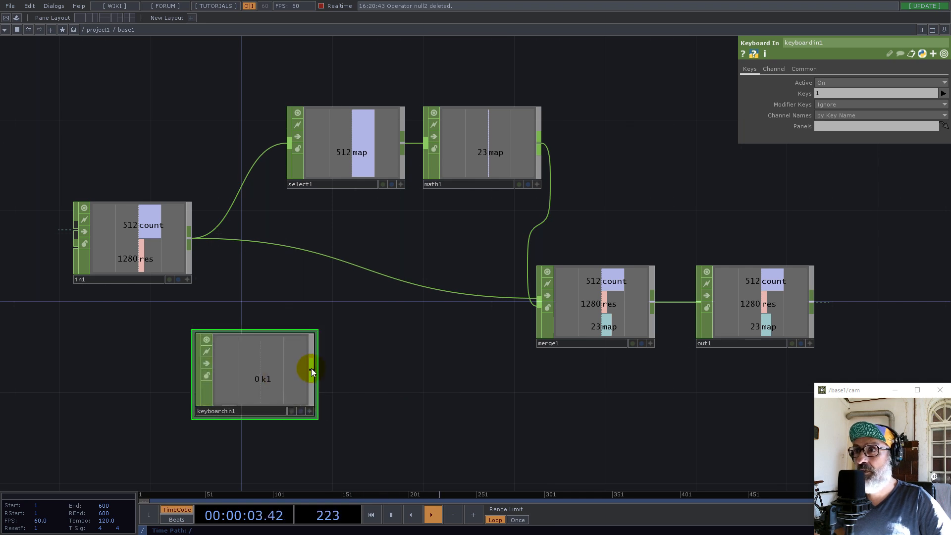
Append a Rename CHOP that renames the keyboard channel to reset, wire it into merge1, and return to the project level
{"action": "right_click", "coordinate": [312, 370]}
{"action": "type", "text": "re"}
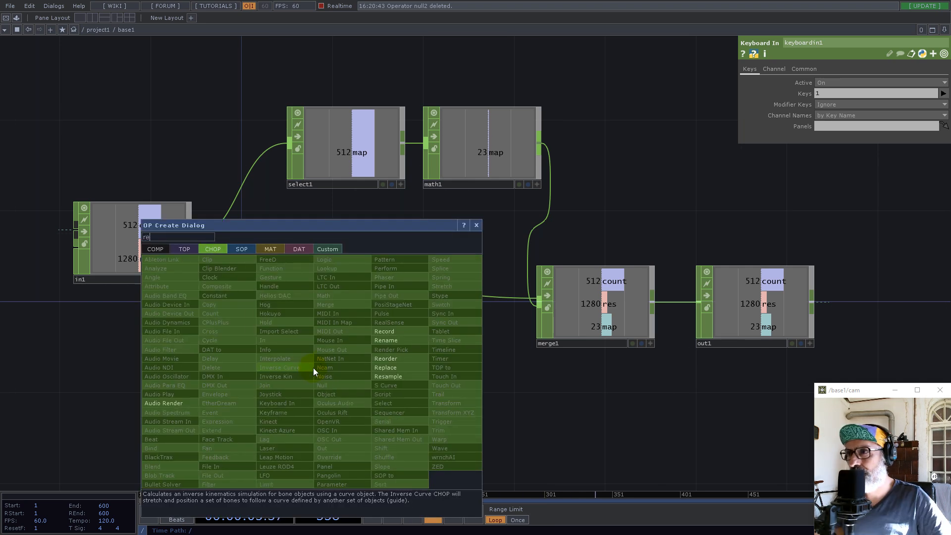
{"action": "left_click", "coordinate": [376, 342]}
{"action": "left_click", "coordinate": [392, 375]}
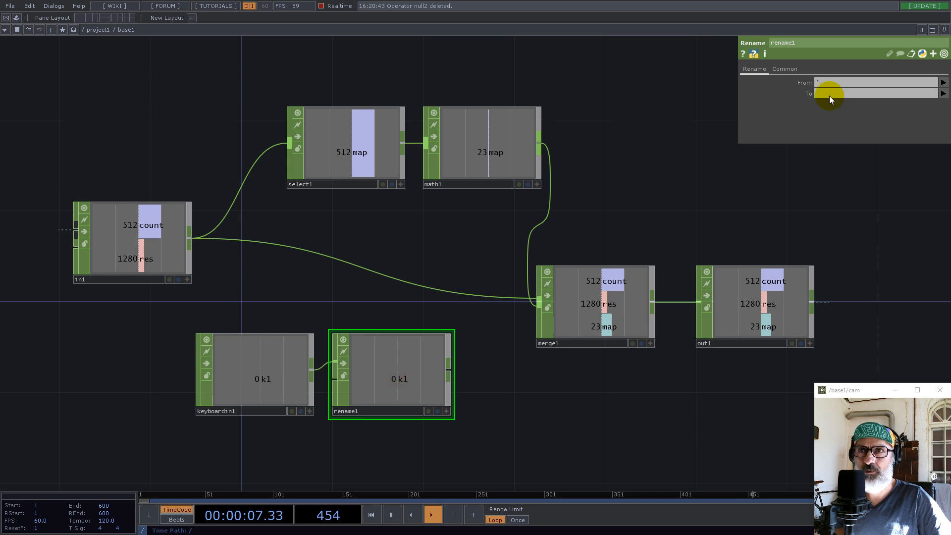
{"action": "left_click", "coordinate": [830, 95]}
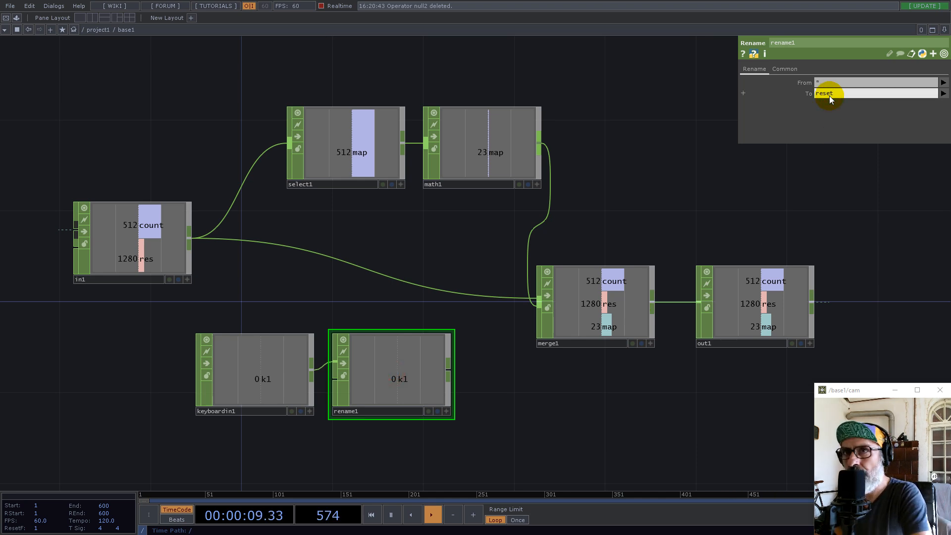
{"action": "left_click_drag", "start_coordinate": [448, 369], "coordinate": [533, 333]}
{"action": "key", "text": "u"}
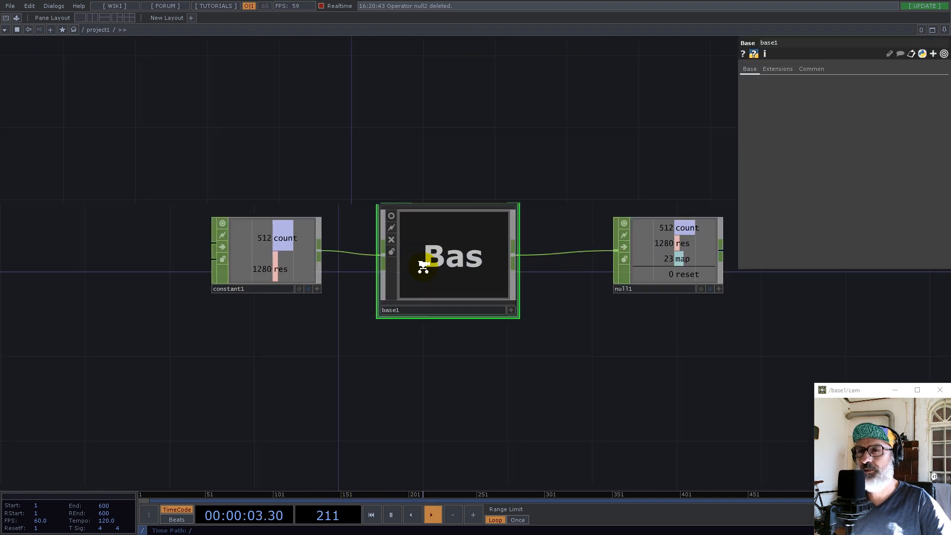
Create a Noise TOP and place it below null1
{"action": "key", "text": "Tab"}
{"action": "type", "text": "noi"}
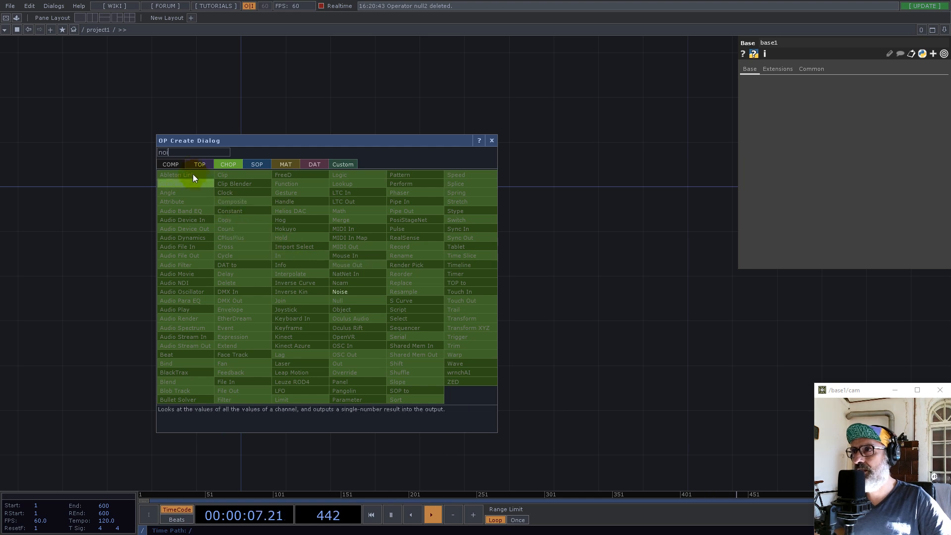
{"action": "left_click", "coordinate": [200, 164]}
{"action": "left_click", "coordinate": [284, 229]}
{"action": "left_click", "coordinate": [406, 265]}
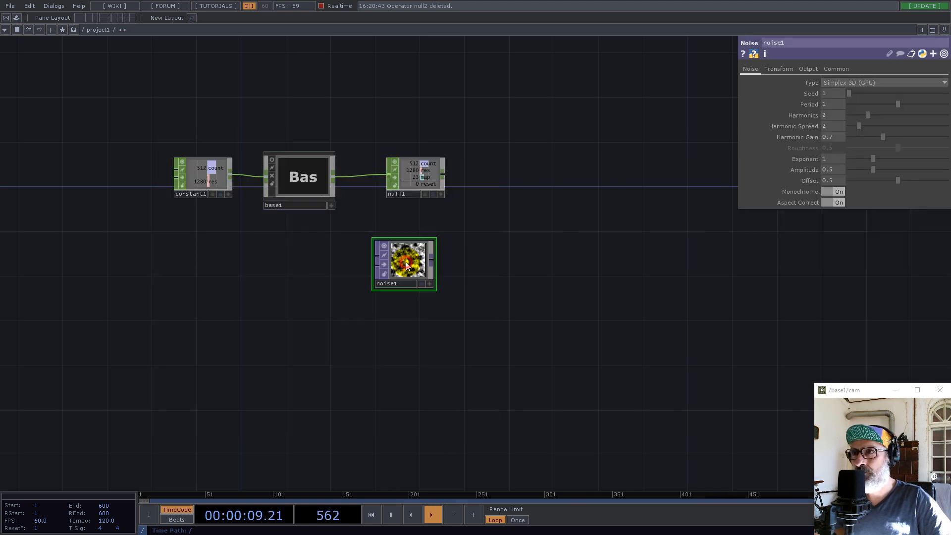
Drive both Resolution values of the Noise TOP with the map channel of null1
{"action": "left_click", "coordinate": [835, 70]}
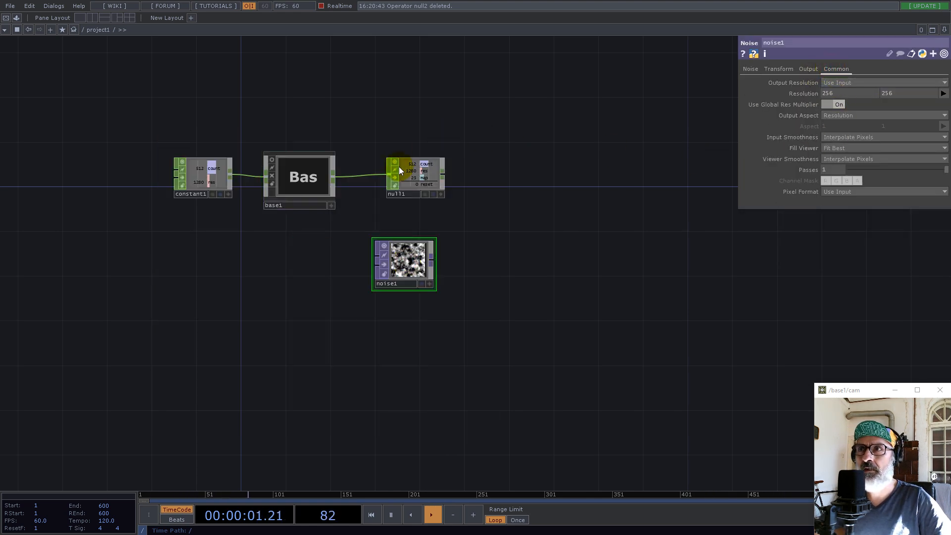
{"action": "left_click", "coordinate": [440, 194]}
{"action": "left_click_drag", "start_coordinate": [422, 178], "coordinate": [816, 86]}
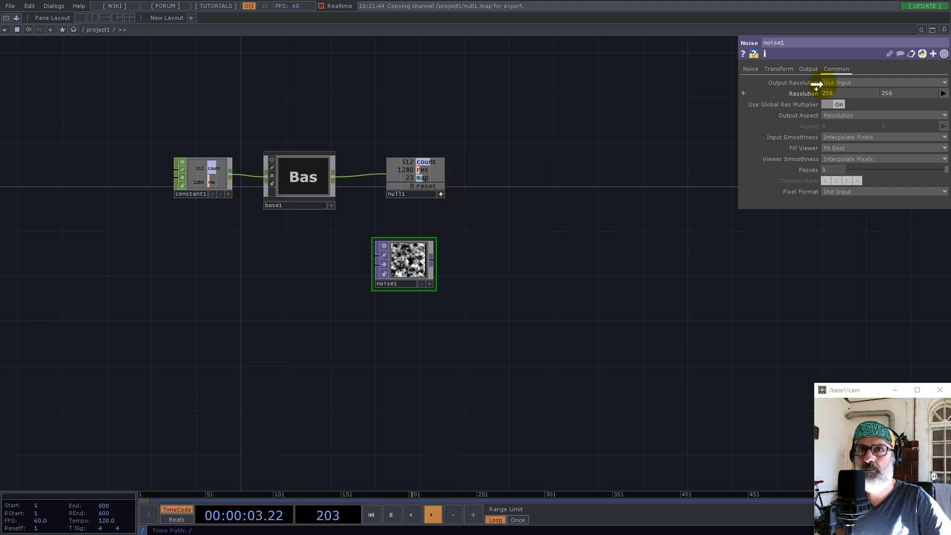
{"action": "left_click", "coordinate": [813, 91]}
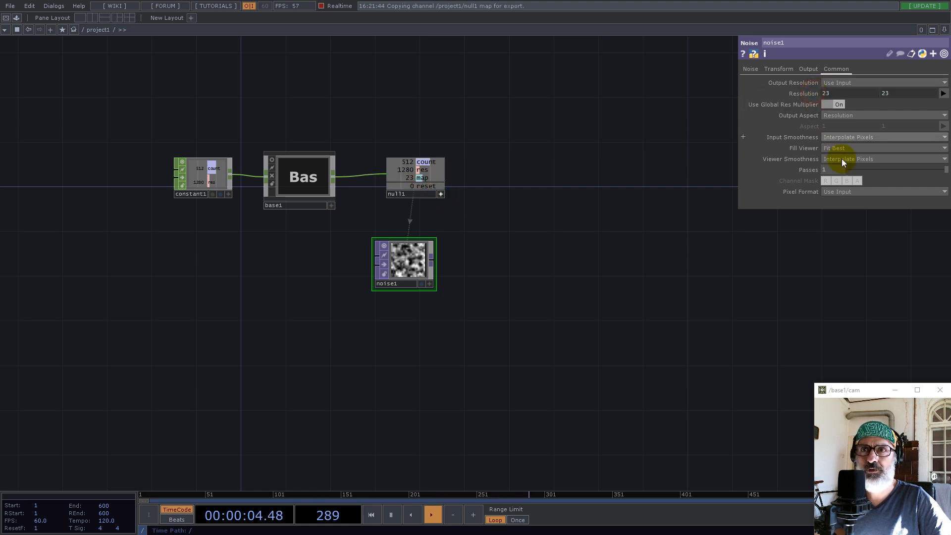
Configure the Noise TOP with 32-bit float (RG) pixel format, Nearest Pixel viewer smoothness and Monochrome off
{"action": "left_click", "coordinate": [845, 192]}
{"action": "left_click", "coordinate": [853, 345]}
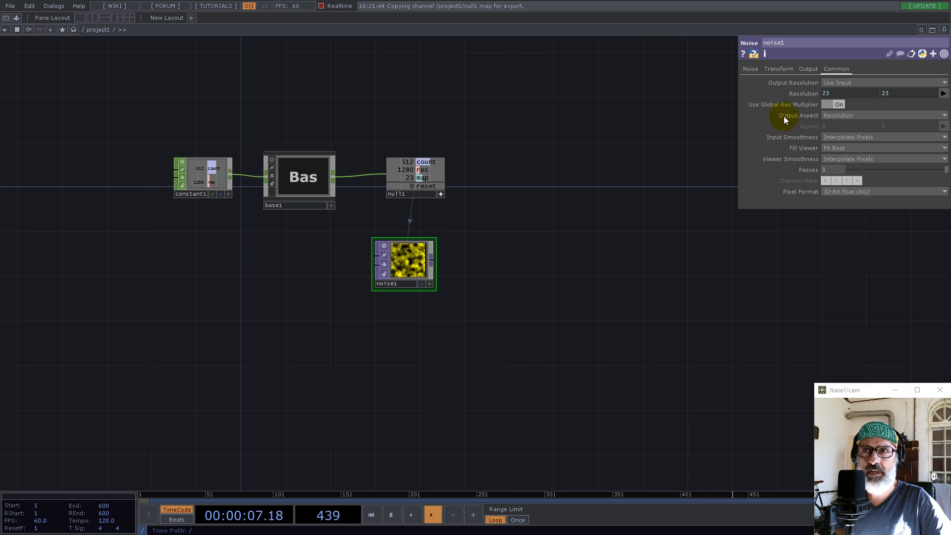
{"action": "left_click", "coordinate": [845, 160]}
{"action": "left_click", "coordinate": [843, 169]}
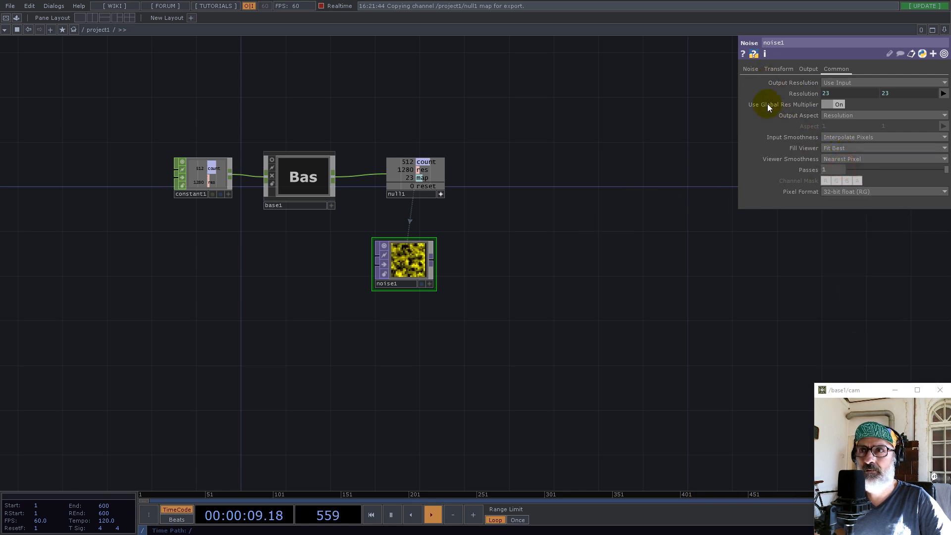
{"action": "left_click", "coordinate": [750, 69]}
{"action": "left_click", "coordinate": [837, 191]}
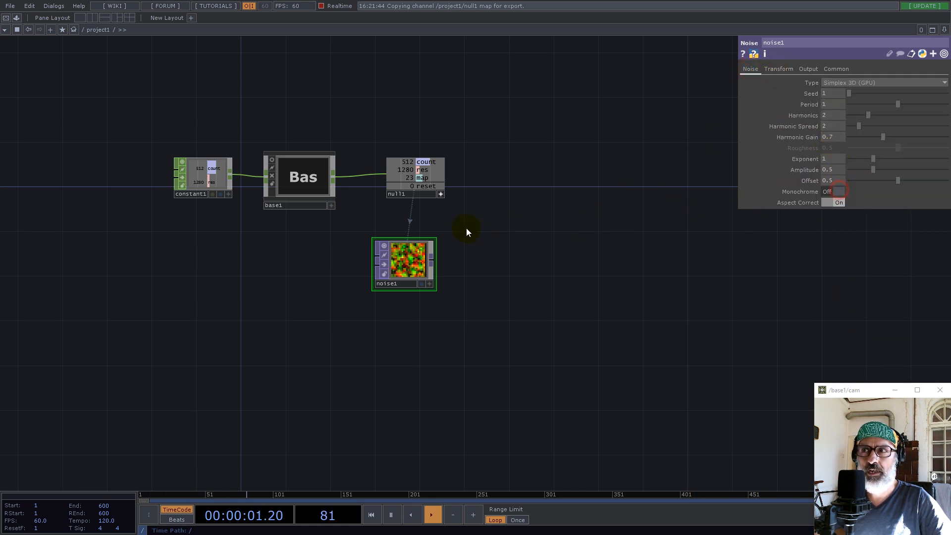
Connect a Null TOP after noise1, leaving space between them, and inspect its noise image up close
{"action": "left_click_drag", "start_coordinate": [408, 258], "coordinate": [431, 258]}
{"action": "right_click", "coordinate": [457, 259]}
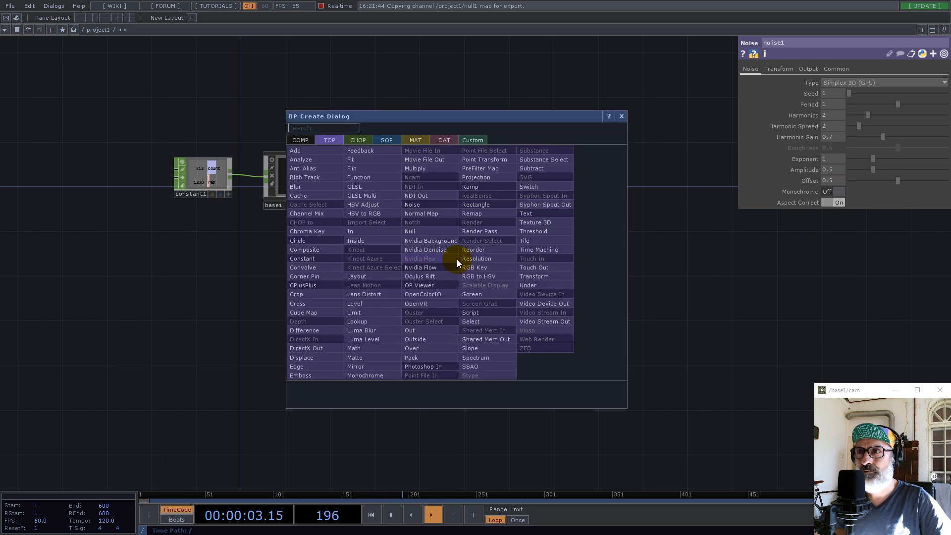
{"action": "left_click", "coordinate": [413, 233]}
{"action": "left_click", "coordinate": [665, 257]}
{"action": "left_click_drag", "start_coordinate": [620, 337], "coordinate": [377, 286]}
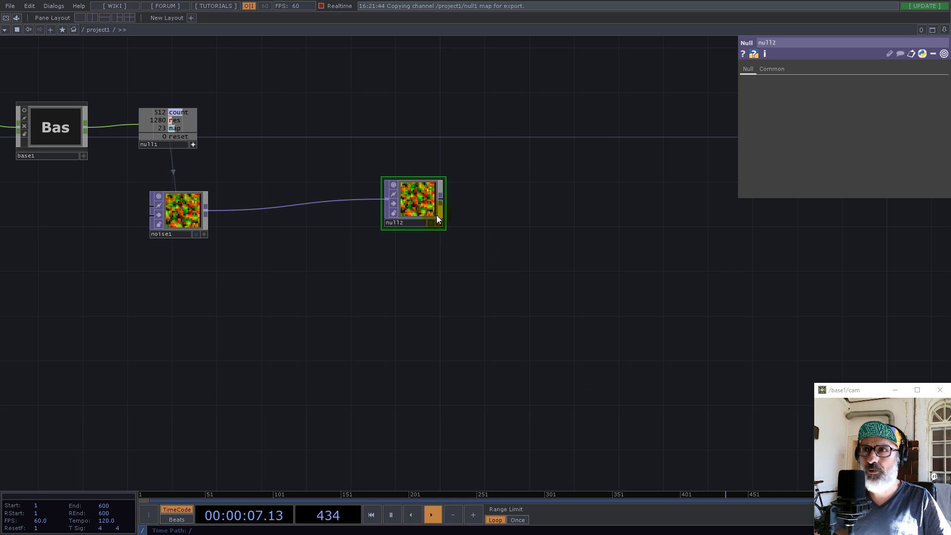
{"action": "scroll", "coordinate": [389, 204], "scroll_direction": "up", "scroll_amount": 10}
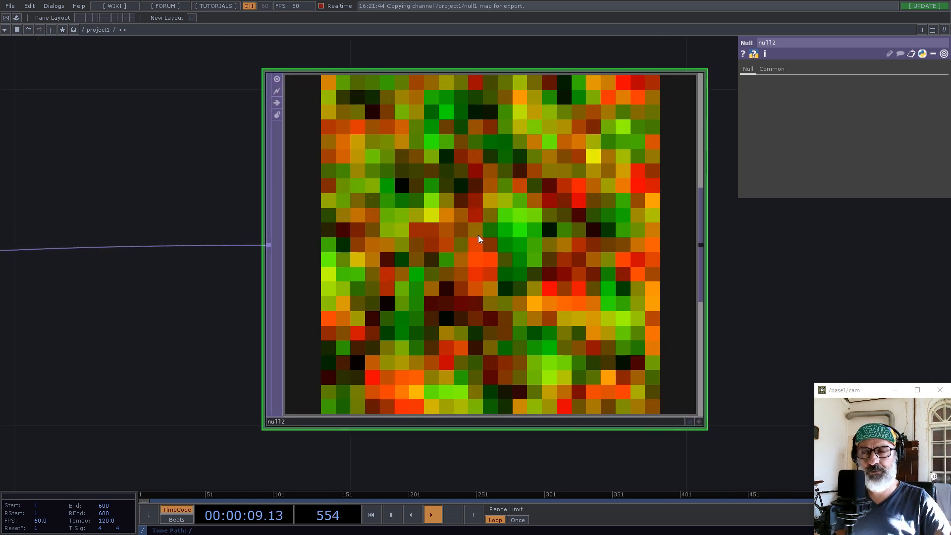
{"action": "scroll", "coordinate": [477, 239], "scroll_direction": "down", "scroll_amount": 10}
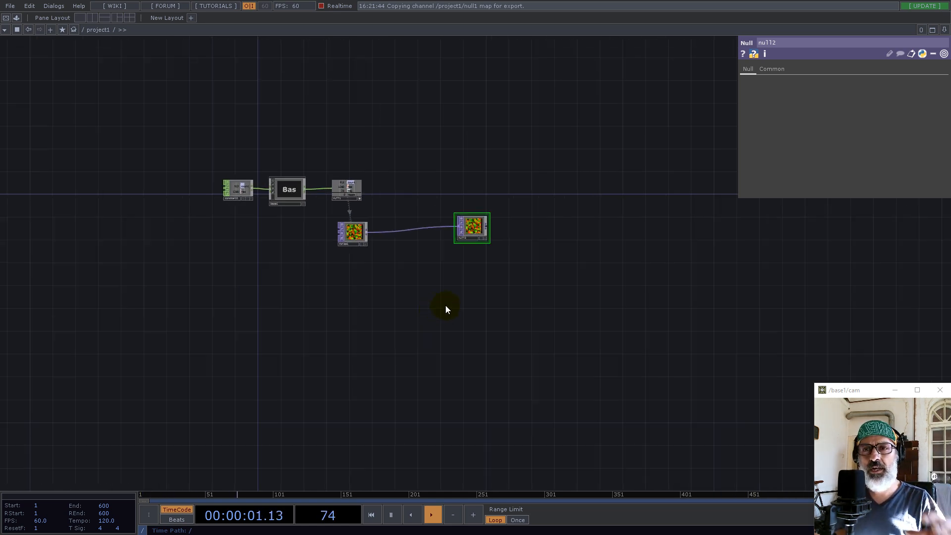
Create a Tube SOP in the empty area below null2
{"action": "double_click", "coordinate": [441, 330]}
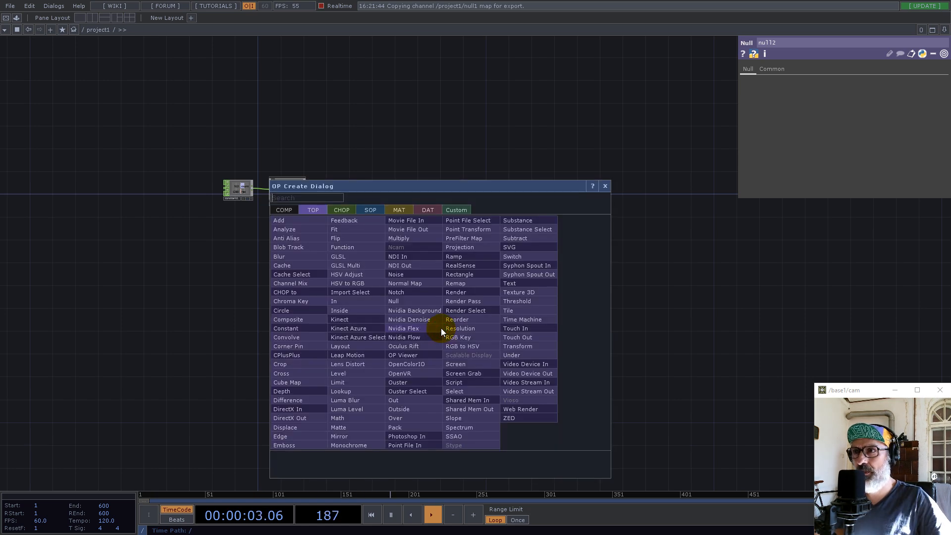
{"action": "type", "text": "tu"}
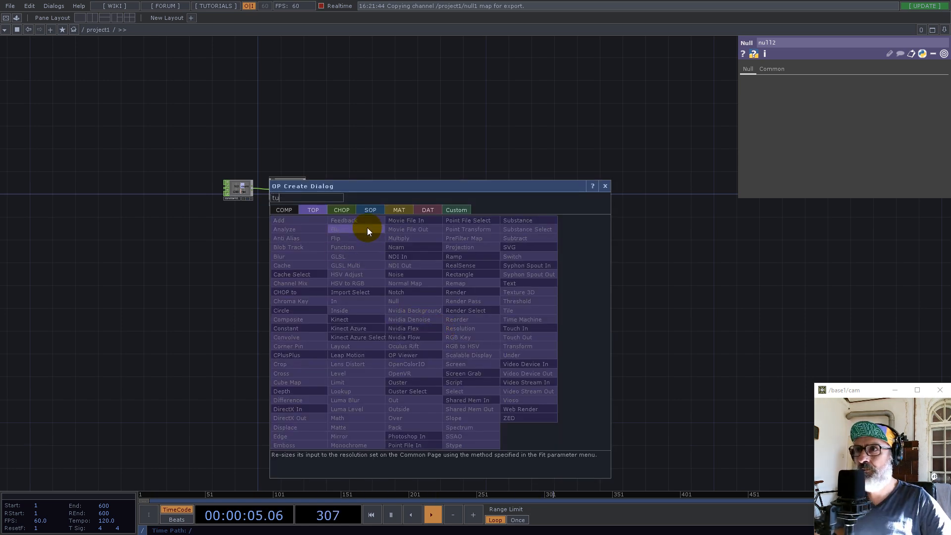
{"action": "left_click", "coordinate": [370, 210]}
{"action": "left_click", "coordinate": [500, 238]}
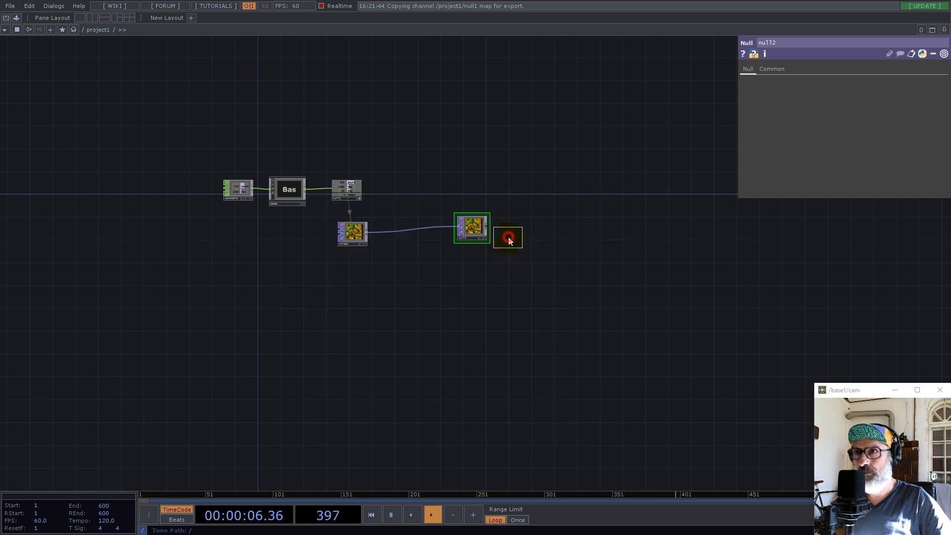
{"action": "left_click", "coordinate": [464, 297]}
{"action": "scroll", "coordinate": [468, 299], "scroll_direction": "up", "scroll_amount": 6}
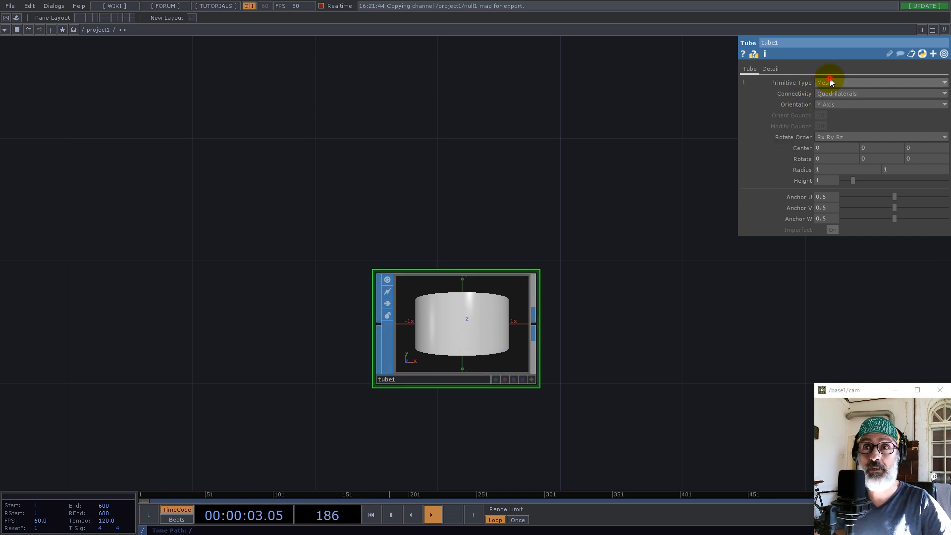
Set the Tube SOP's Primitive Type to Polygon and its Columns to 29
{"action": "left_click", "coordinate": [826, 100]}
{"action": "left_click", "coordinate": [768, 69]}
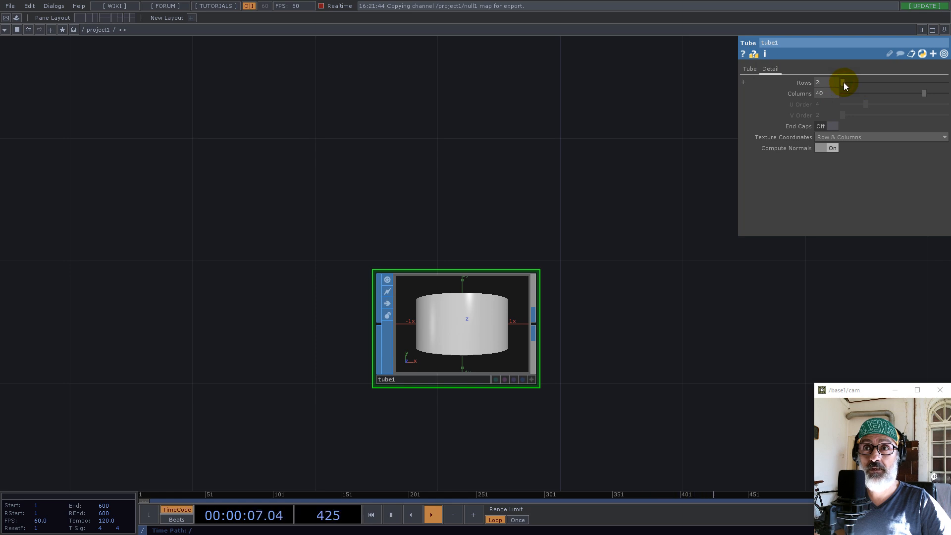
{"action": "left_click", "coordinate": [860, 93]}
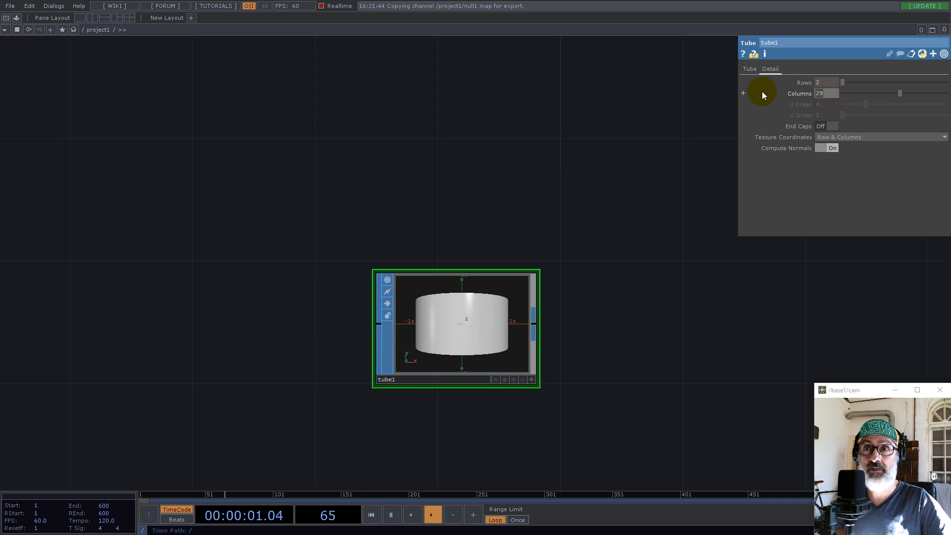
Orient the tube along the Z Axis and set its first Radius value to 0 to form a cone
{"action": "left_click", "coordinate": [750, 69]}
{"action": "left_click", "coordinate": [828, 104]}
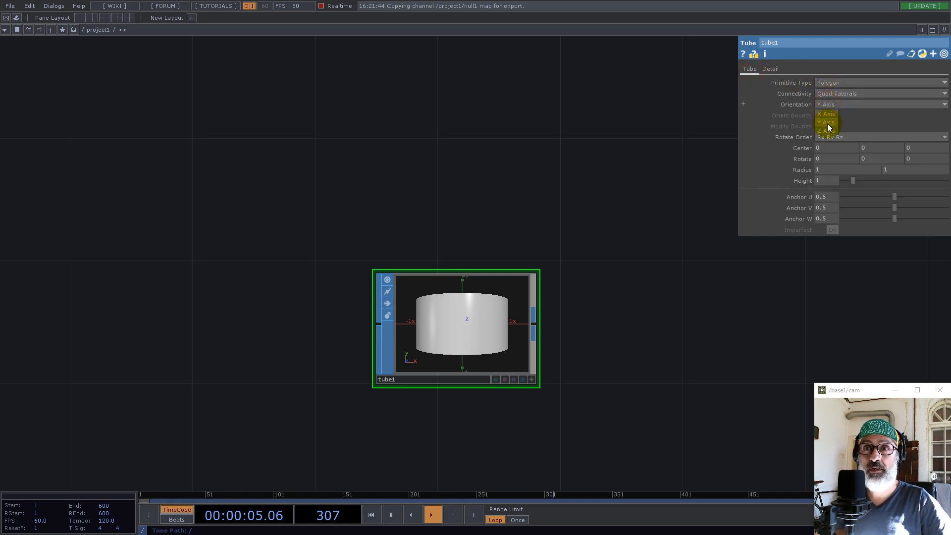
{"action": "left_click", "coordinate": [827, 130]}
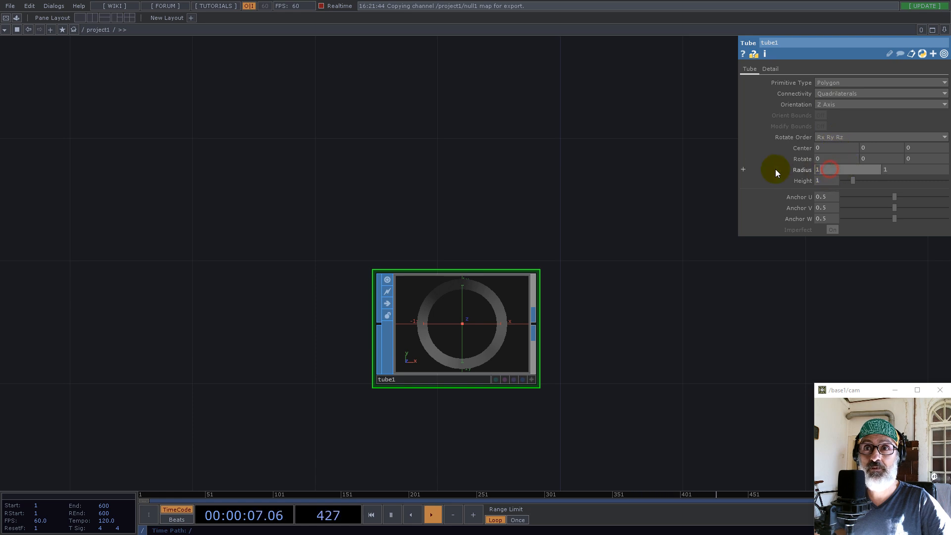
{"action": "type", "text": "0"}
{"action": "key", "text": "Return"}
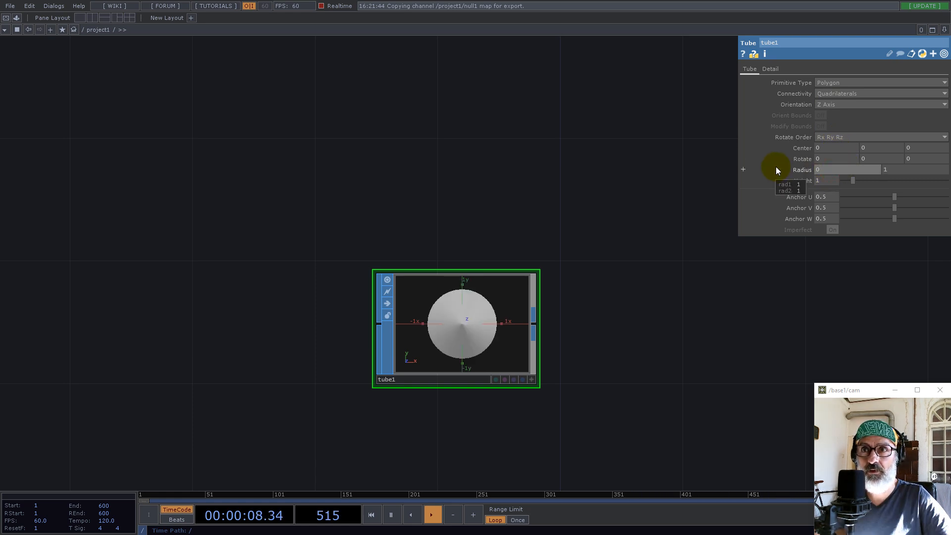
Reference the tube's Height parameter in its Center Z value as me.par.height
{"action": "left_click", "coordinate": [801, 182]}
{"action": "left_click_drag", "start_coordinate": [922, 148], "coordinate": [922, 148]}
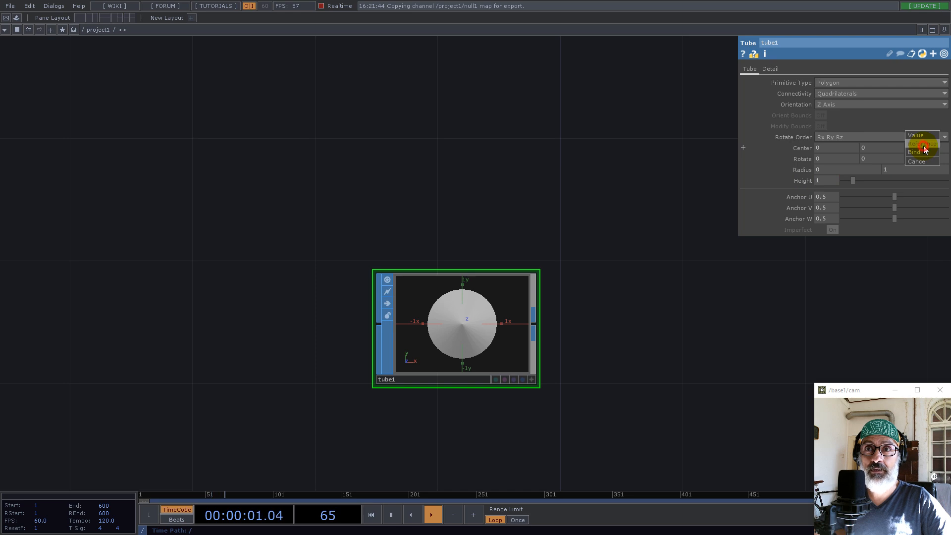
{"action": "left_click", "coordinate": [923, 150]}
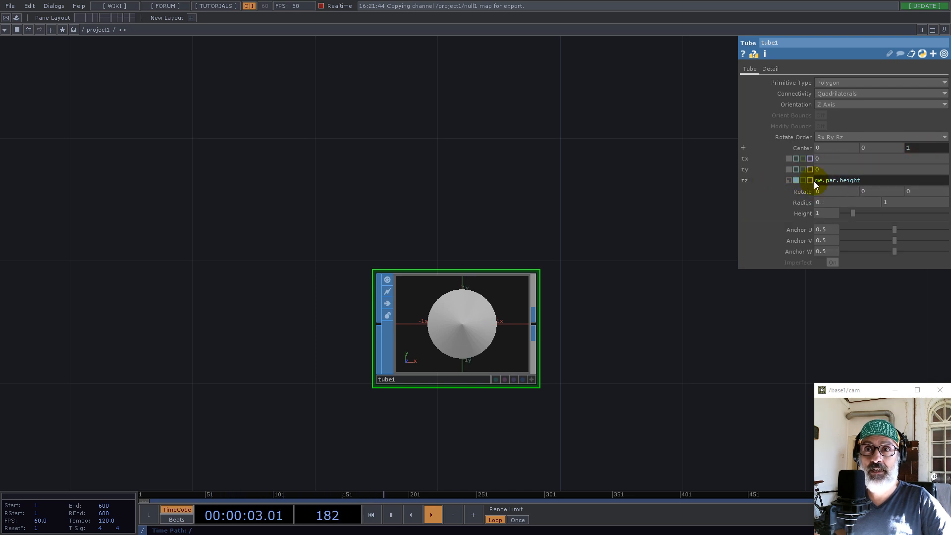
Change the tube's Center Z expression to -me.par.height/2
{"action": "key", "text": "Return"}
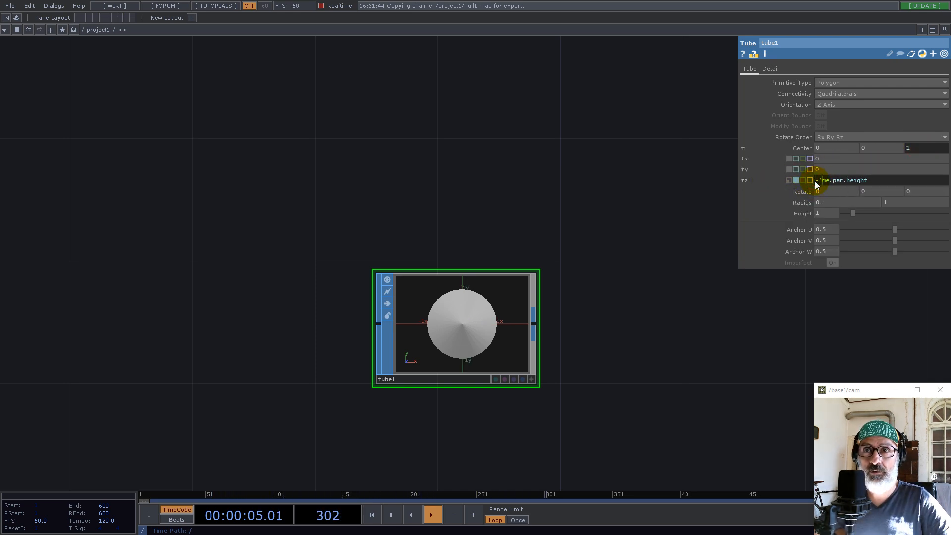
{"action": "key", "text": "BackSpace"}
{"action": "left_click", "coordinate": [870, 183]}
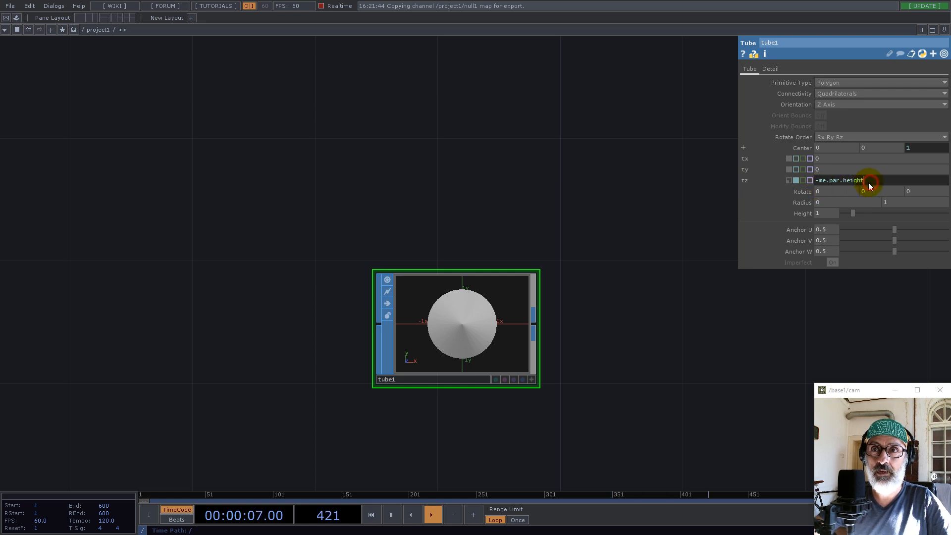
{"action": "type", "text": "/2"}
{"action": "key", "text": "Return"}
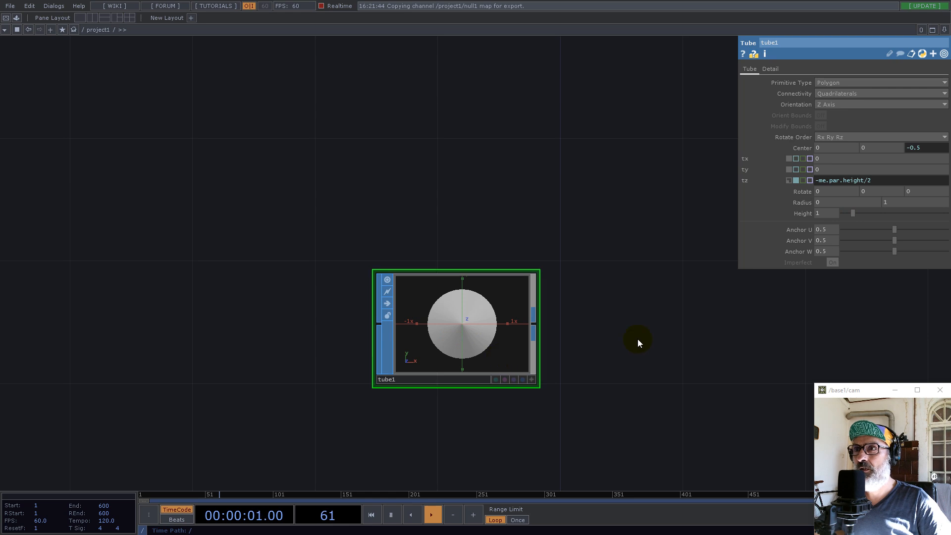
Add a Geometry COMP fed by the output of tube1
{"action": "left_click_drag", "start_coordinate": [633, 335], "coordinate": [404, 293]}
{"action": "right_click", "coordinate": [310, 282]}
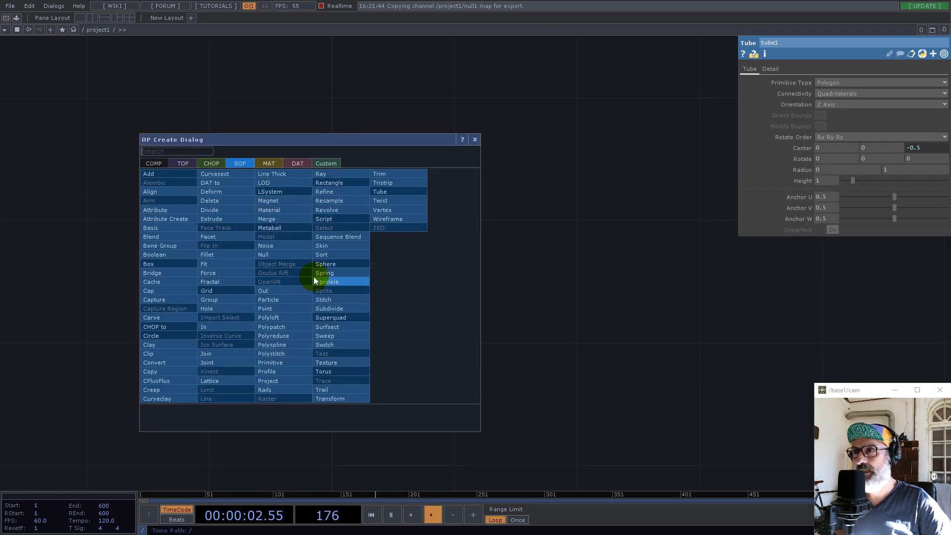
{"action": "type", "text": "ge"}
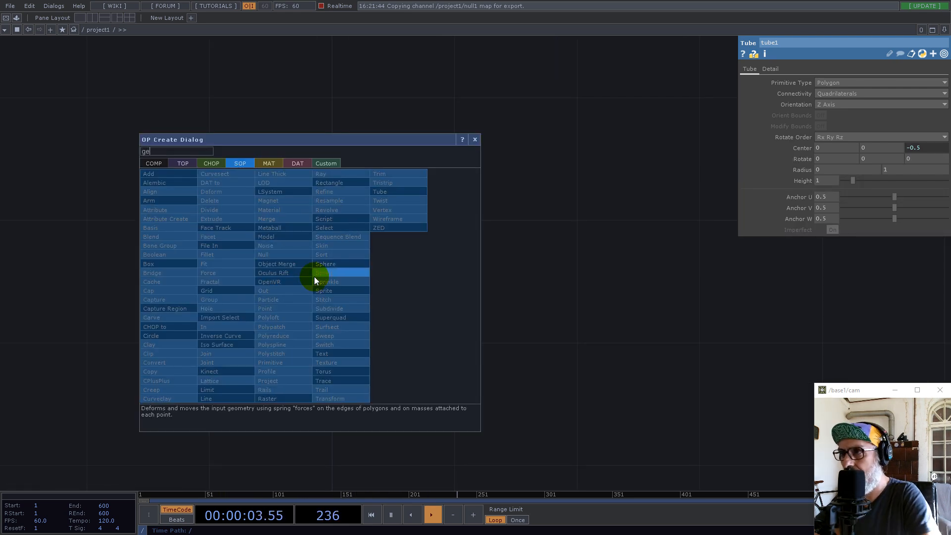
{"action": "left_click", "coordinate": [153, 162]}
{"action": "left_click", "coordinate": [162, 245]}
{"action": "left_click", "coordinate": [468, 296]}
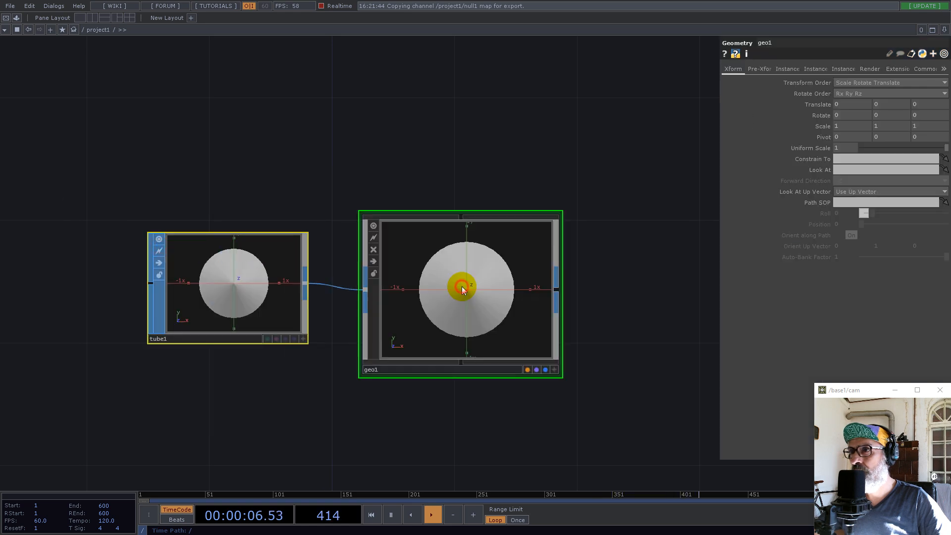
Turn on instancing for geo1 and use null2 as the Translate OP, with r for Translate X and g for Translate Y
{"action": "scroll", "coordinate": [527, 346], "scroll_direction": "down", "scroll_amount": 3}
{"action": "left_click_drag", "start_coordinate": [533, 230], "coordinate": [447, 250]}
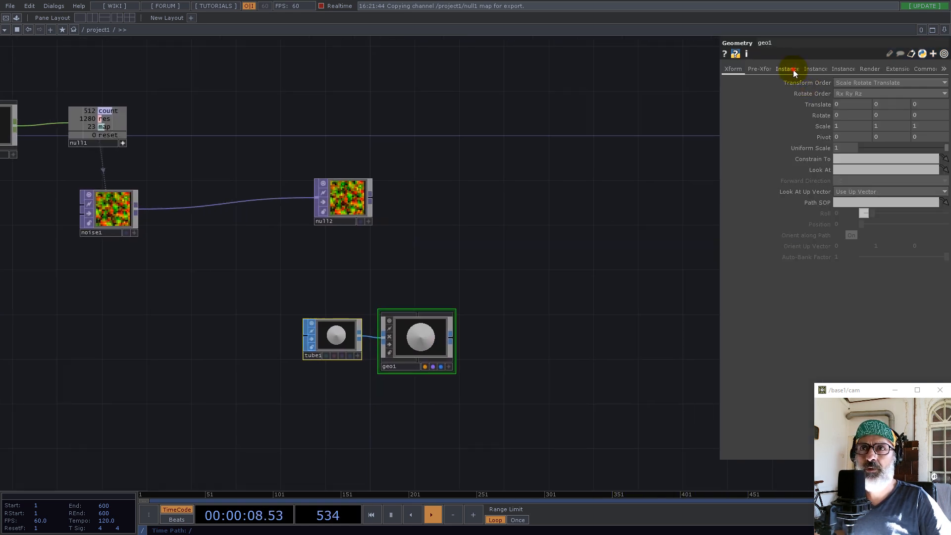
{"action": "left_click", "coordinate": [793, 70]}
{"action": "left_click", "coordinate": [846, 83]}
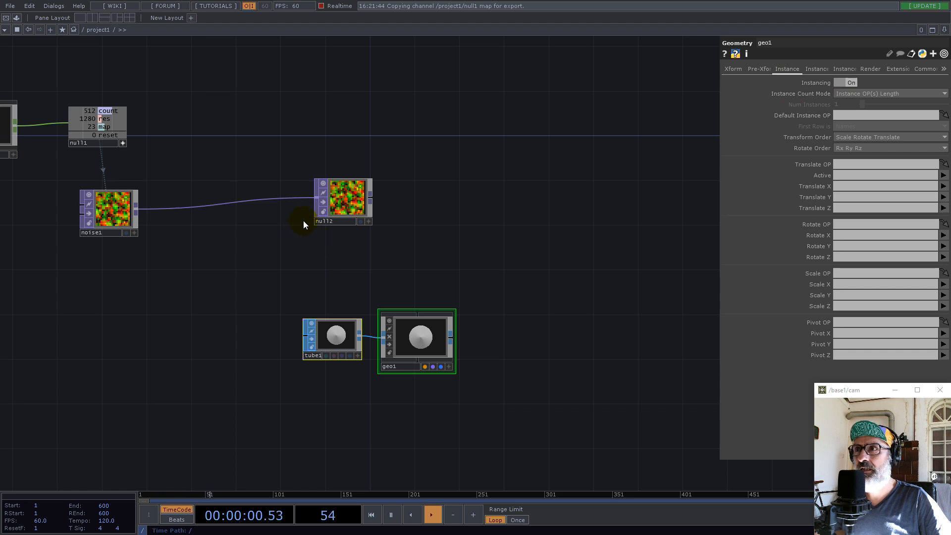
{"action": "left_click_drag", "start_coordinate": [371, 253], "coordinate": [849, 164]}
{"action": "left_click", "coordinate": [846, 187]}
{"action": "type", "text": "r"}
{"action": "left_click", "coordinate": [844, 196]}
{"action": "type", "text": "g"}
{"action": "key", "text": "Return"}
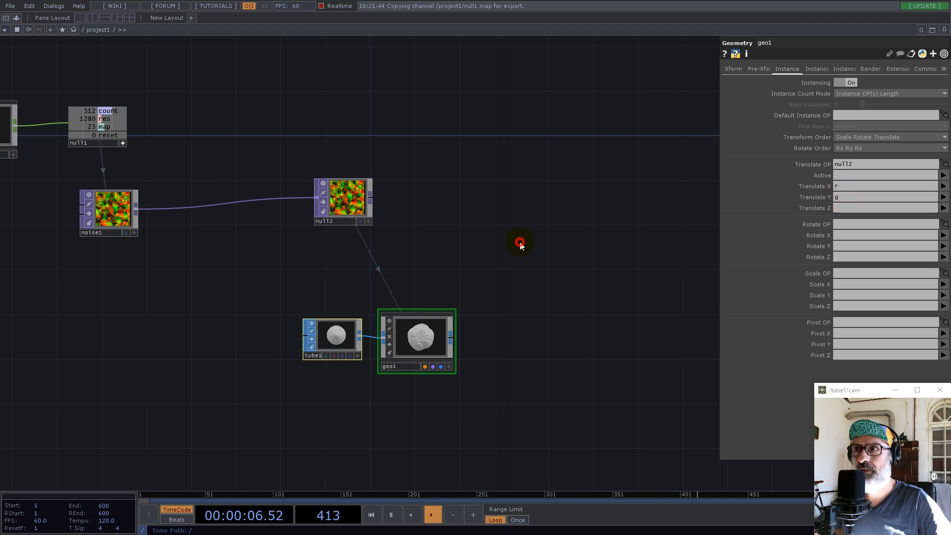
Create a Camera COMP in the empty area above and beside geo1
{"action": "scroll", "coordinate": [421, 342], "scroll_direction": "up", "scroll_amount": 5}
{"action": "scroll", "coordinate": [424, 304], "scroll_direction": "down", "scroll_amount": 4}
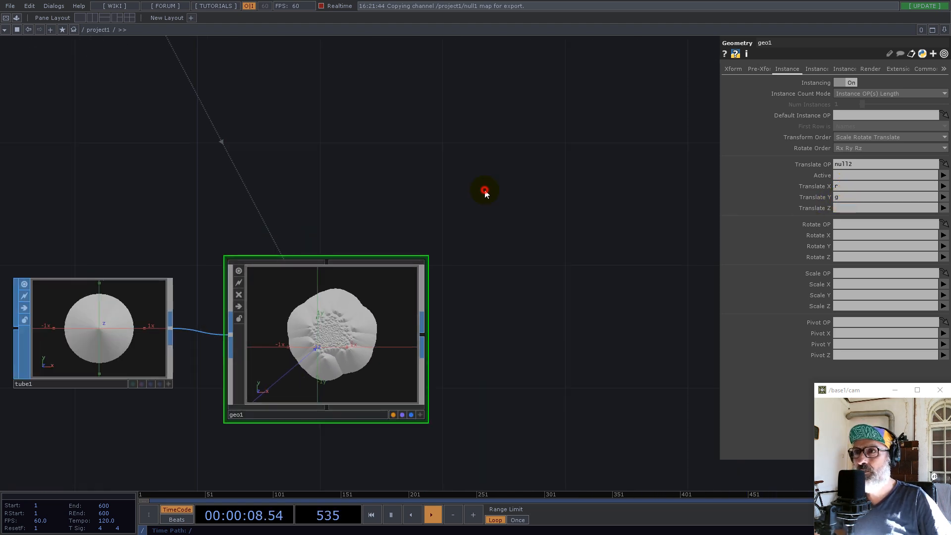
{"action": "key", "text": "Tab"}
{"action": "type", "text": "ca"}
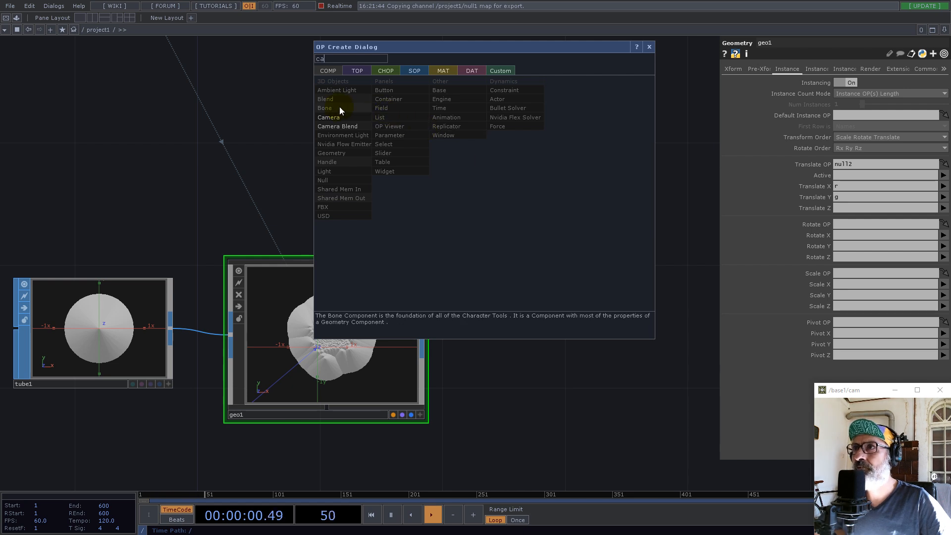
{"action": "left_click", "coordinate": [329, 117]}
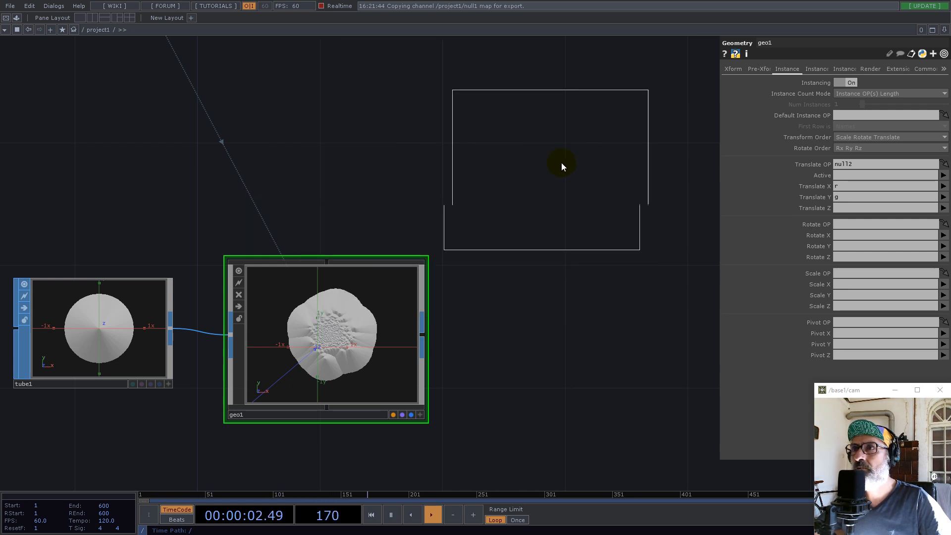
{"action": "left_click", "coordinate": [594, 148]}
{"action": "left_click_drag", "start_coordinate": [561, 294], "coordinate": [455, 313]}
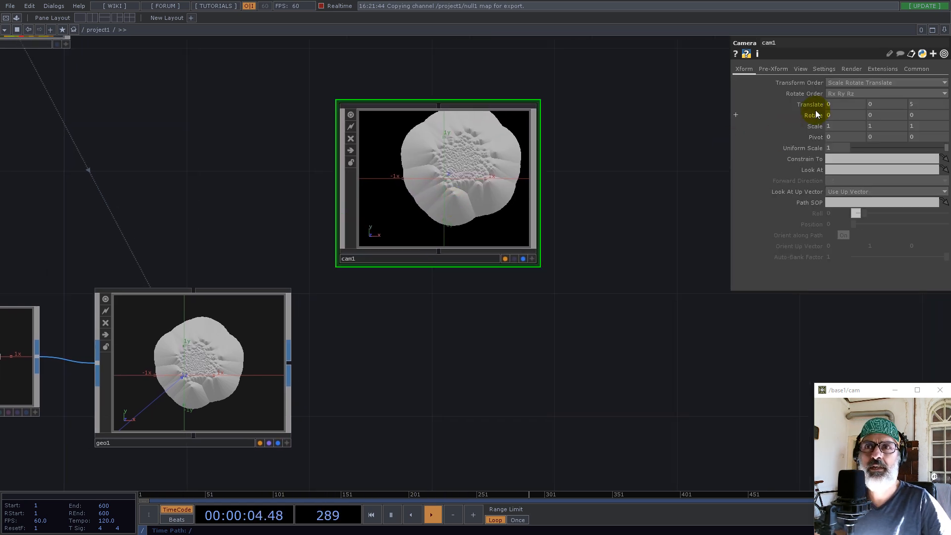
Set the camera's projection to Orthographic with a Bottom-Left Ortho Origin and an Ortho Width of 1
{"action": "left_click", "coordinate": [820, 69]}
{"action": "left_click", "coordinate": [801, 69]}
{"action": "left_click", "coordinate": [847, 84]}
{"action": "left_click", "coordinate": [845, 103]}
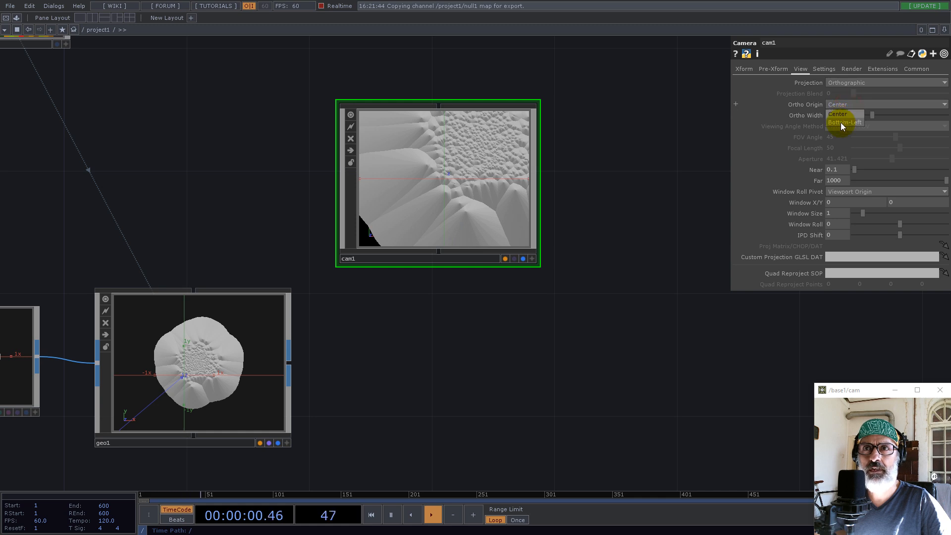
{"action": "left_click", "coordinate": [842, 115]}
{"action": "type", "text": "1"}
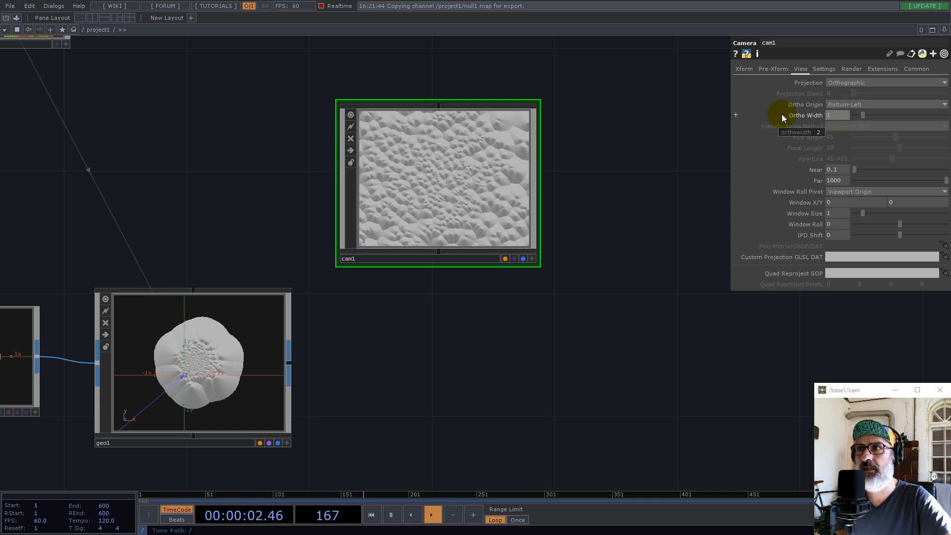
{"action": "left_click", "coordinate": [383, 393]}
{"action": "key", "text": "Tab"}
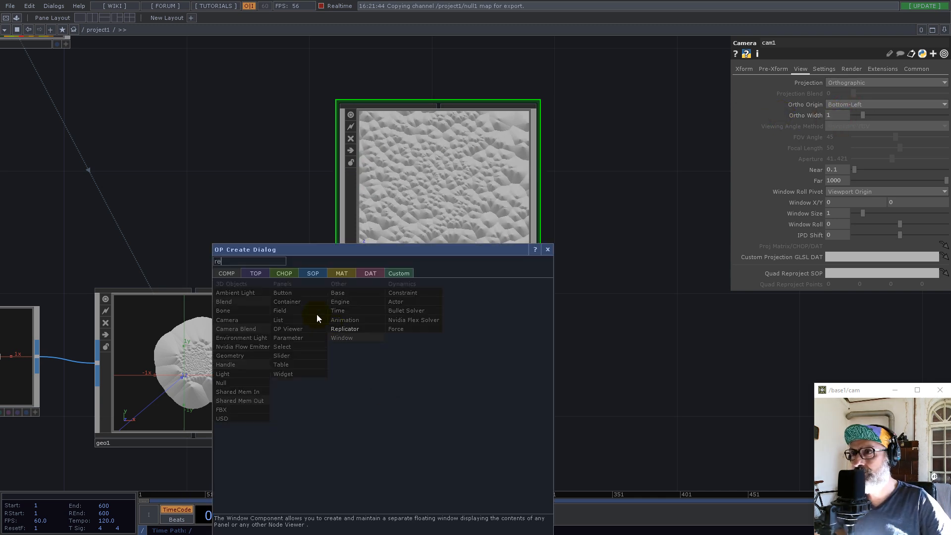
{"action": "left_click", "coordinate": [255, 272]}
{"action": "type", "text": "re"}
{"action": "left_click", "coordinate": [411, 390]}
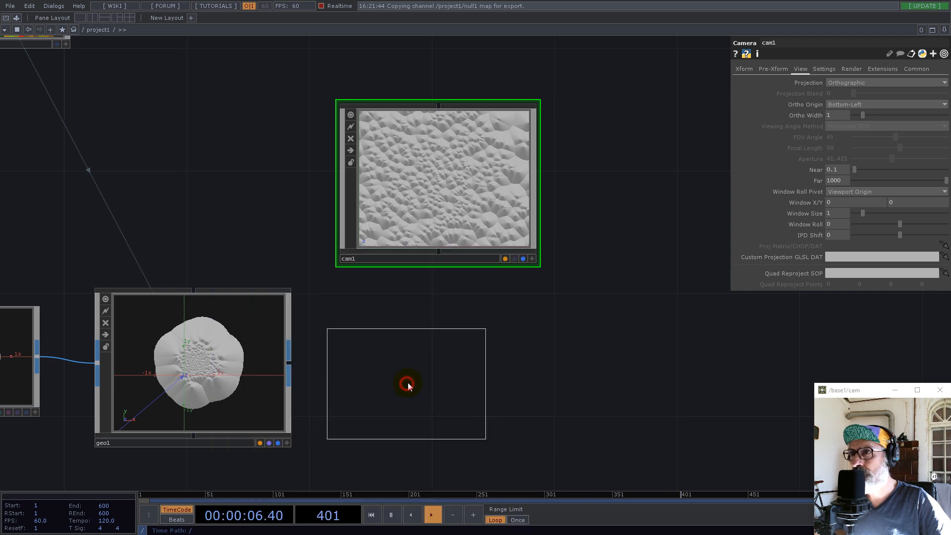
{"action": "left_click", "coordinate": [406, 369]}
Create a Render TOP below cam1
{"action": "key", "text": "Tab"}
{"action": "type", "text": "re"}
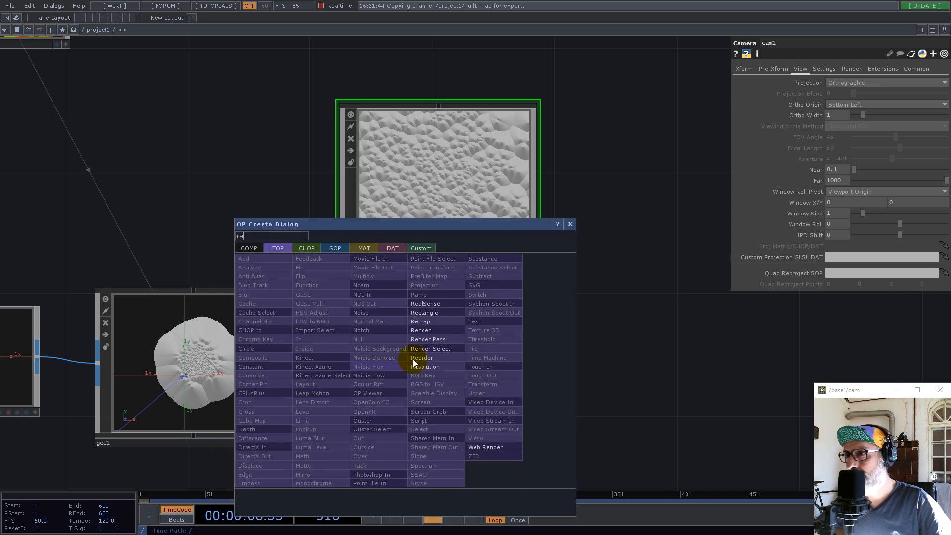
{"action": "left_click", "coordinate": [420, 330]}
{"action": "left_click", "coordinate": [442, 386]}
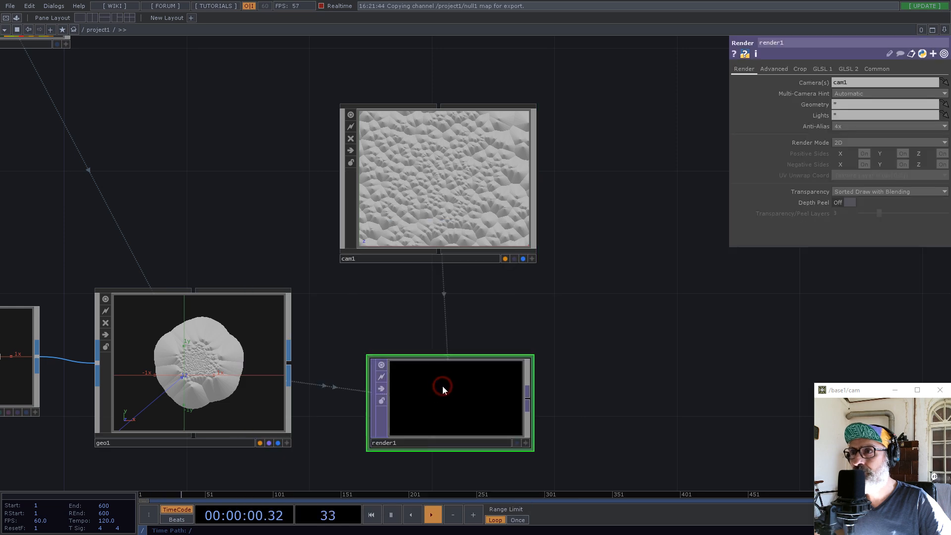
Link both Resolution values of render1 to the res channel of null1
{"action": "scroll", "coordinate": [641, 260], "scroll_direction": "down", "scroll_amount": 5}
{"action": "scroll", "coordinate": [641, 260], "scroll_direction": "down", "scroll_amount": 3}
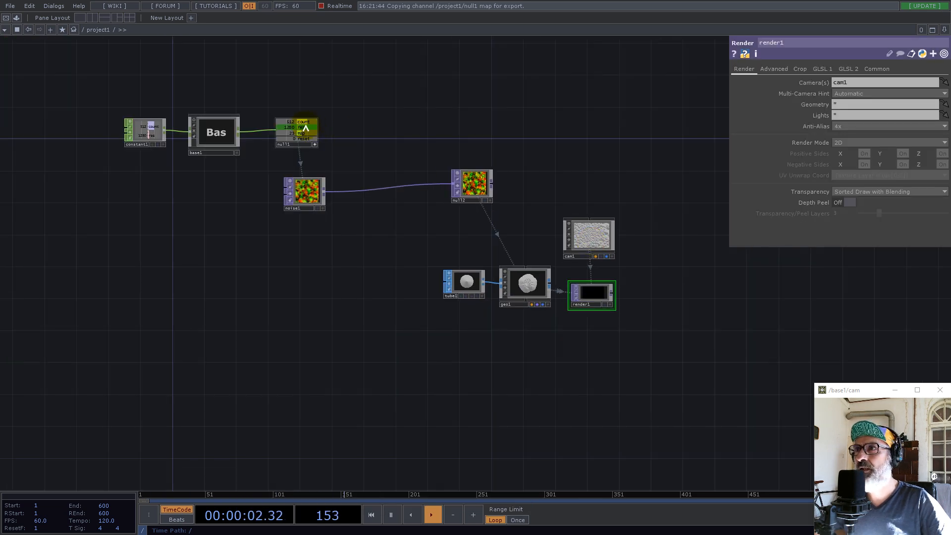
{"action": "left_click", "coordinate": [876, 69]}
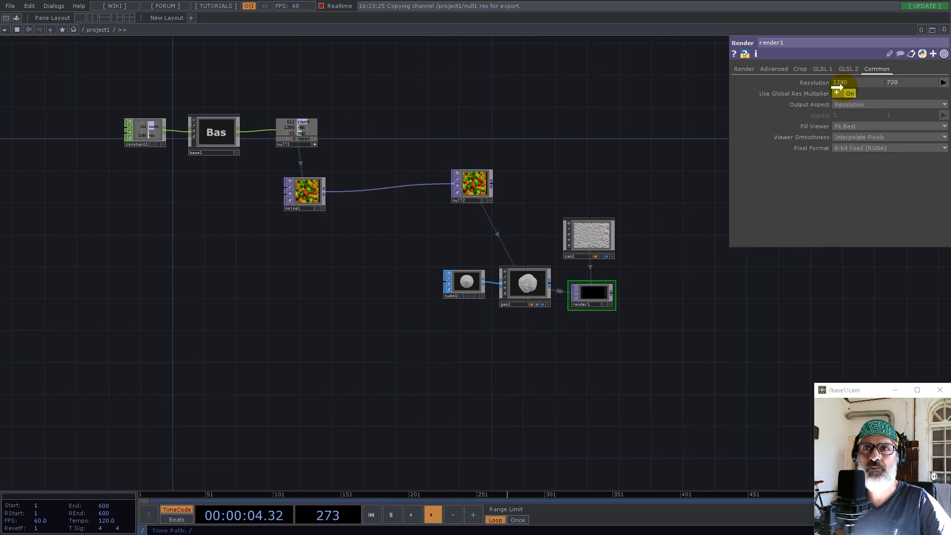
{"action": "left_click_drag", "start_coordinate": [818, 86], "coordinate": [817, 85]}
{"action": "left_click", "coordinate": [825, 85]}
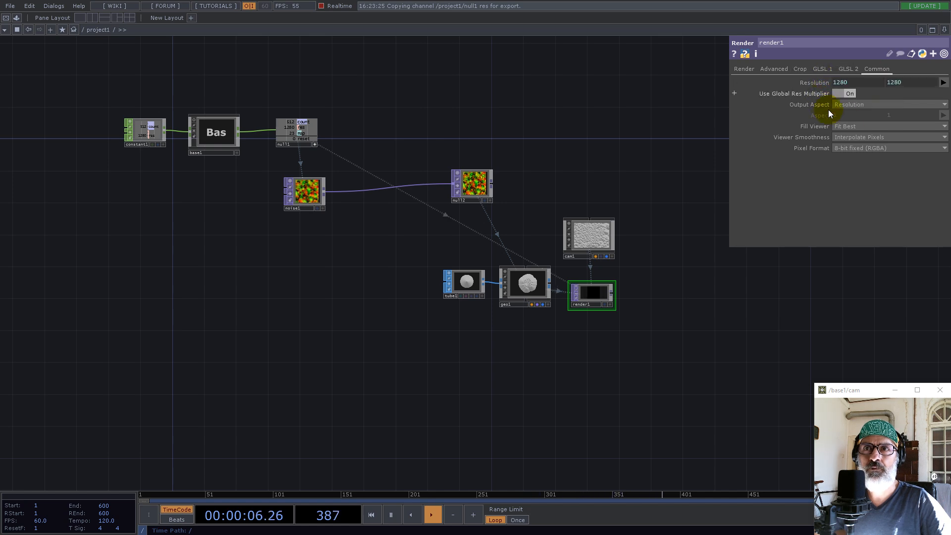
Set the Viewer Smoothness of render1 to Nearest Pixel and its Pixel Format to 32-bit float (RGBA)
{"action": "left_click", "coordinate": [858, 139]}
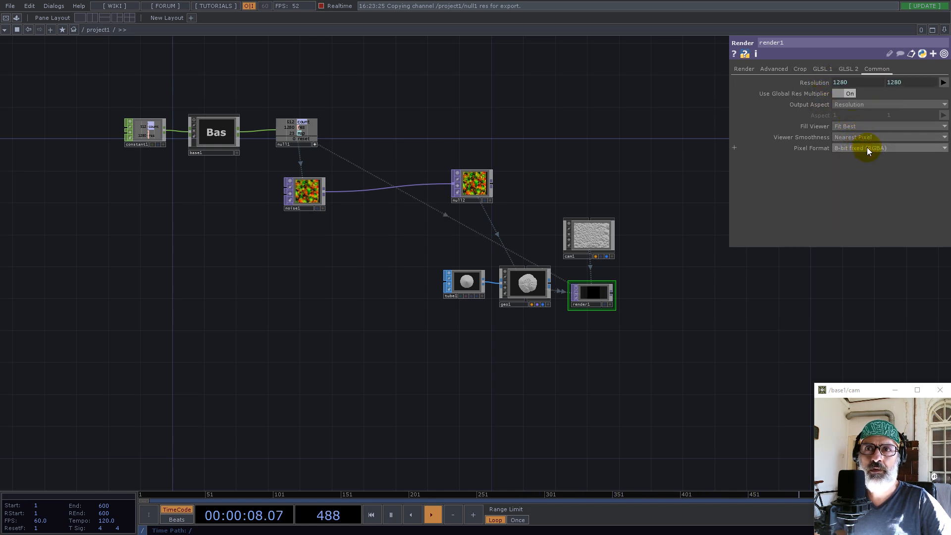
{"action": "left_click", "coordinate": [866, 148]}
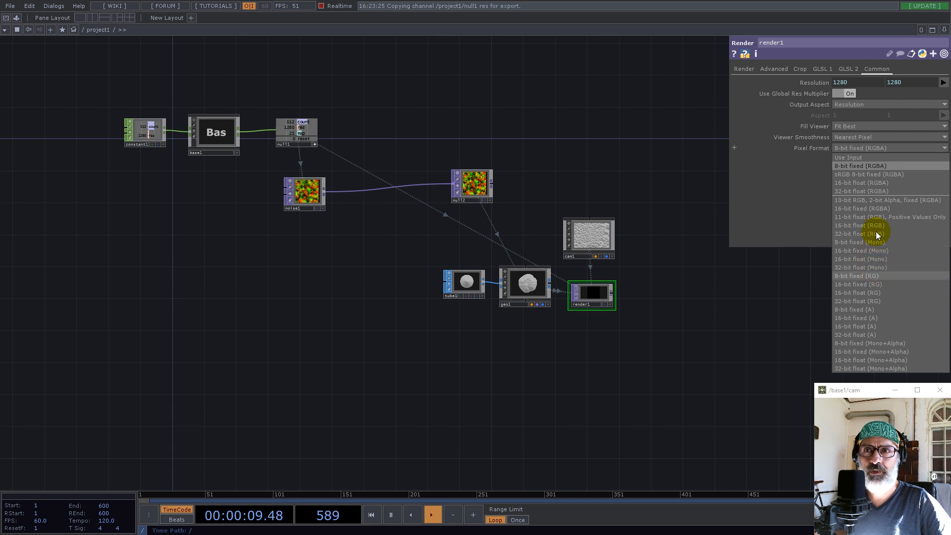
{"action": "left_click", "coordinate": [875, 191]}
Move render1 and cam1 slightly closer to geo1 and turn off the viewers of geo1 and cam1
{"action": "left_click_drag", "start_coordinate": [612, 283], "coordinate": [586, 285]}
{"action": "left_click_drag", "start_coordinate": [541, 319], "coordinate": [321, 353]}
{"action": "scroll", "coordinate": [340, 333], "scroll_direction": "up", "scroll_amount": 6}
{"action": "left_click_drag", "start_coordinate": [425, 164], "coordinate": [399, 165]}
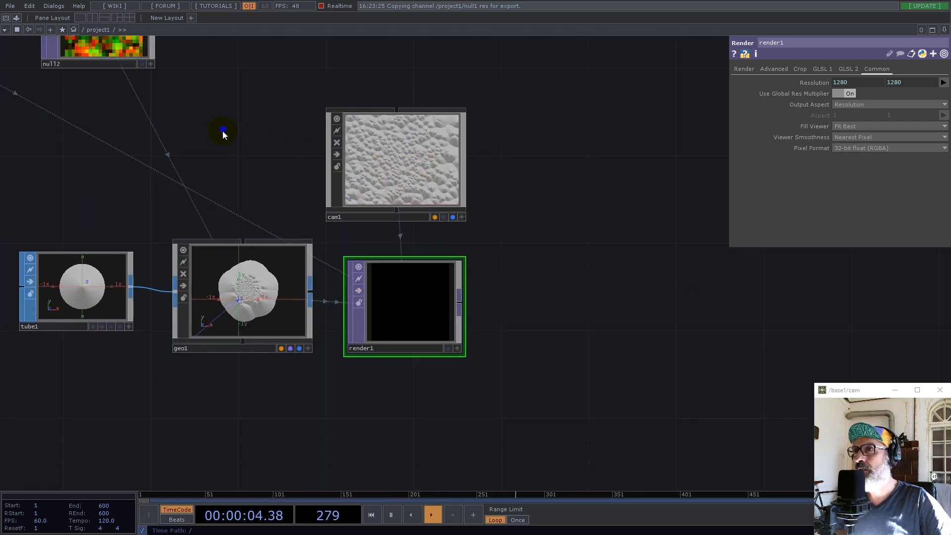
{"action": "right_click_drag", "start_coordinate": [328, 255], "coordinate": [332, 253]}
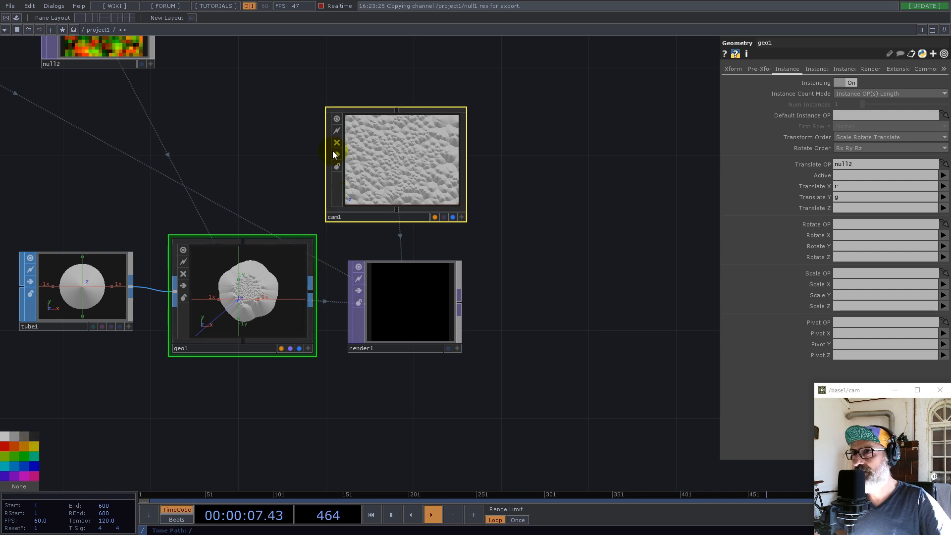
{"action": "left_click", "coordinate": [338, 119]}
{"action": "scroll", "coordinate": [479, 264], "scroll_direction": "down", "scroll_amount": 4}
{"action": "left_click_drag", "start_coordinate": [528, 331], "coordinate": [530, 286]}
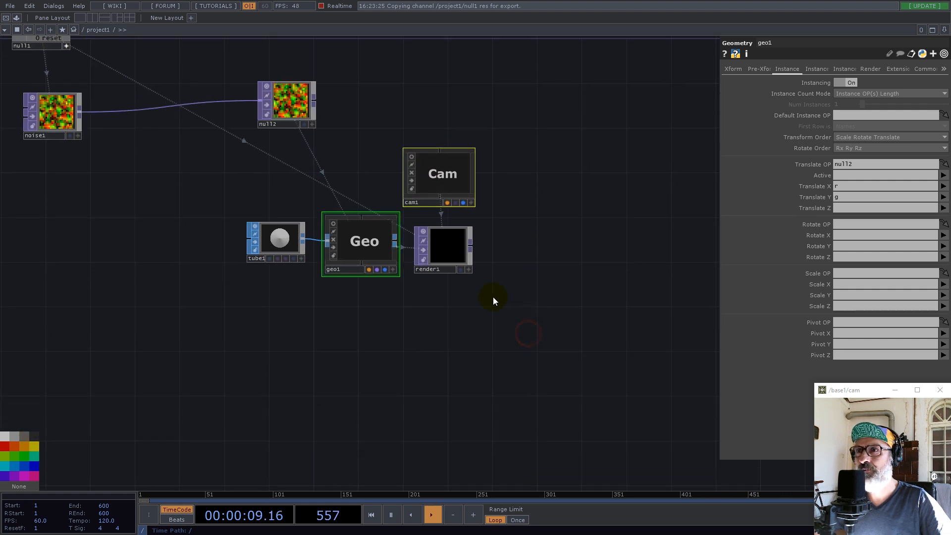
Create a Constant MAT in the empty area below geo1
{"action": "middle_click_drag", "start_coordinate": [439, 236], "coordinate": [469, 251]}
{"action": "middle_click_drag", "start_coordinate": [375, 369], "coordinate": [346, 373]}
{"action": "left_click", "coordinate": [293, 394]}
{"action": "key", "text": "Tab"}
{"action": "left_click", "coordinate": [251, 272]}
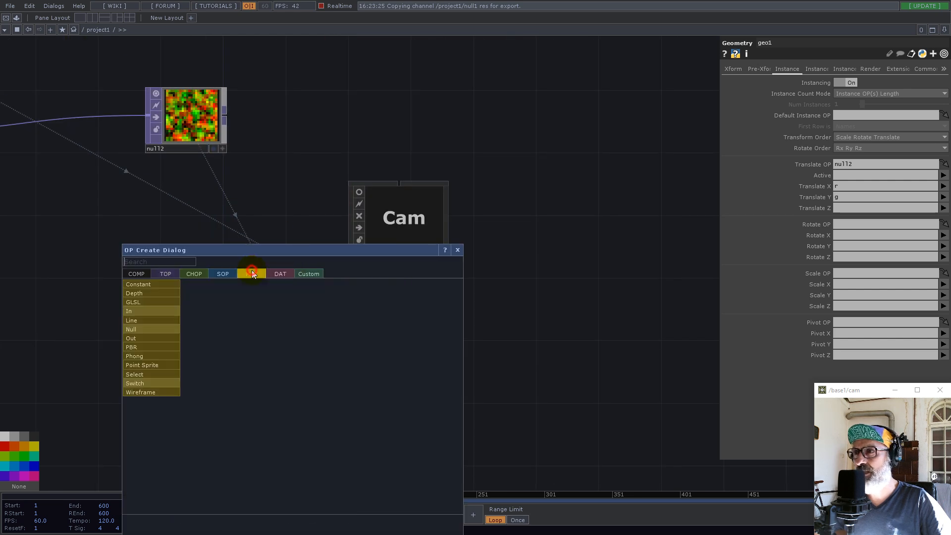
{"action": "left_click", "coordinate": [154, 284]}
{"action": "left_click", "coordinate": [284, 416]}
Assign the constant2 material to geo1 as its render material
{"action": "left_click", "coordinate": [293, 314]}
{"action": "left_click_drag", "start_coordinate": [290, 413], "coordinate": [868, 87]}
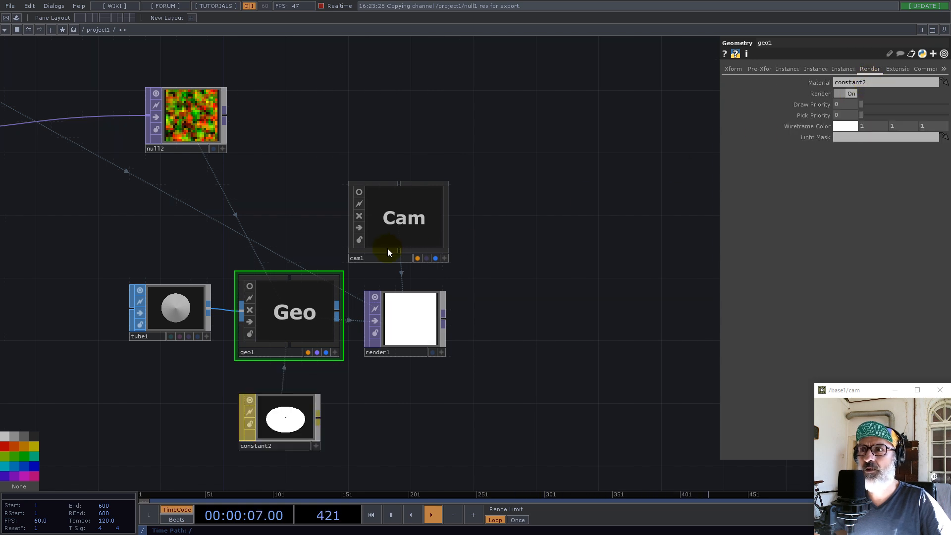
{"action": "scroll", "coordinate": [406, 327], "scroll_direction": "up", "scroll_amount": 5}
{"action": "scroll", "coordinate": [415, 333], "scroll_direction": "down", "scroll_amount": 5}
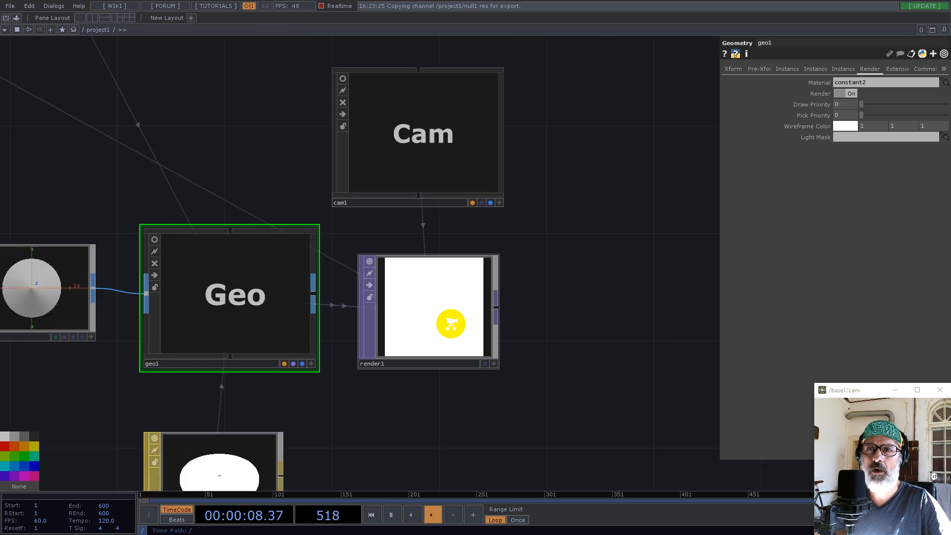
Use null2 as the instance Color OP of geo1, mapping its r, g and b channels to R, G and B
{"action": "left_click_drag", "start_coordinate": [231, 113], "coordinate": [852, 370]}
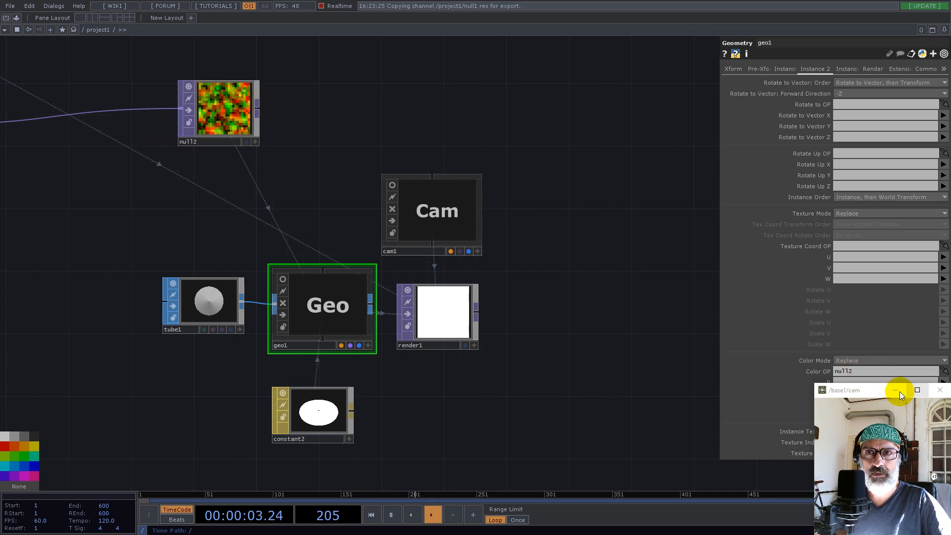
{"action": "left_click", "coordinate": [895, 390]}
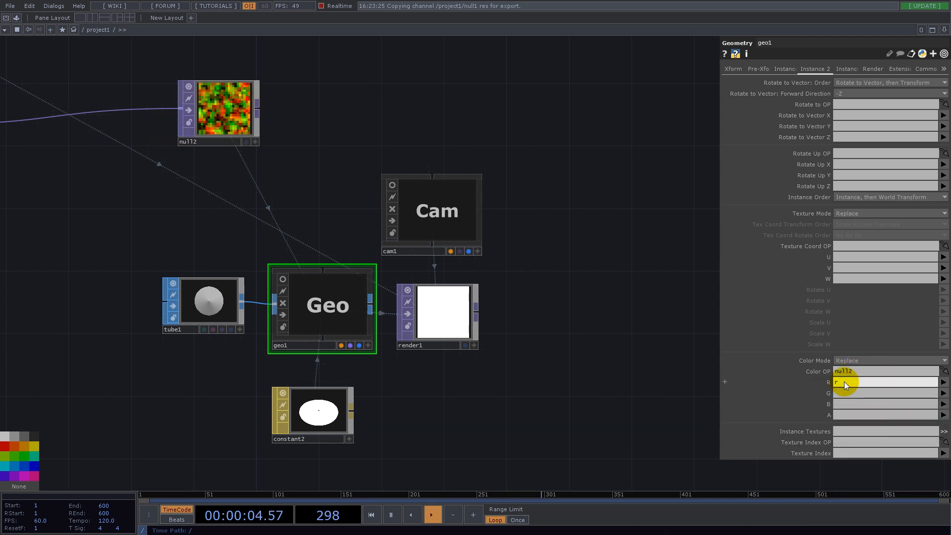
{"action": "left_click", "coordinate": [844, 382]}
{"action": "type", "text": "rG"}
{"action": "left_click", "coordinate": [835, 392]}
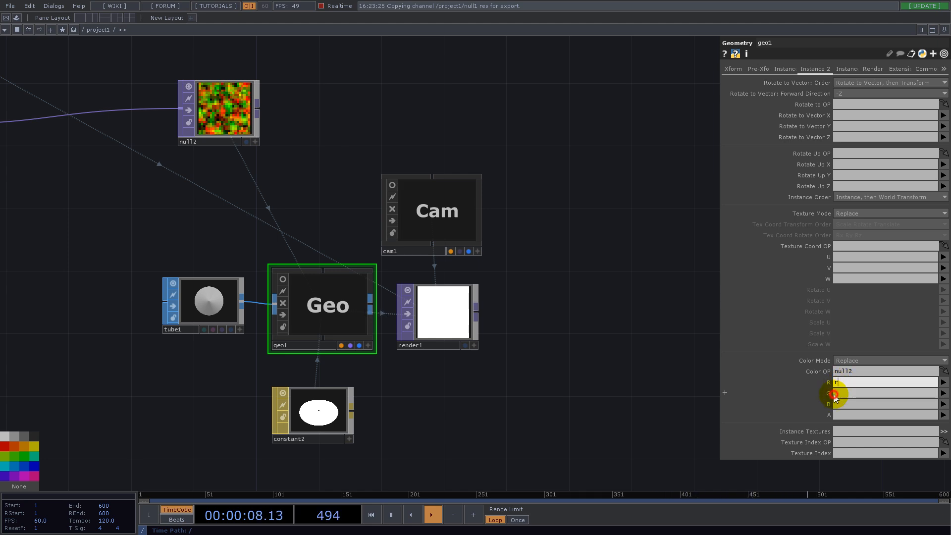
{"action": "type", "text": "g"}
{"action": "left_click", "coordinate": [840, 403]}
{"action": "type", "text": "b"}
{"action": "left_click", "coordinate": [612, 434]}
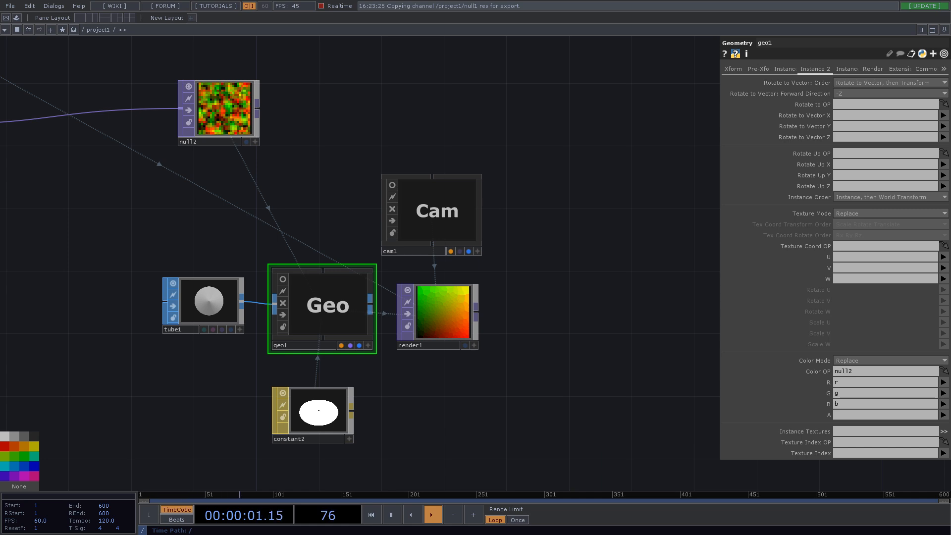
{"action": "scroll", "coordinate": [479, 313], "scroll_direction": "up", "scroll_amount": 4}
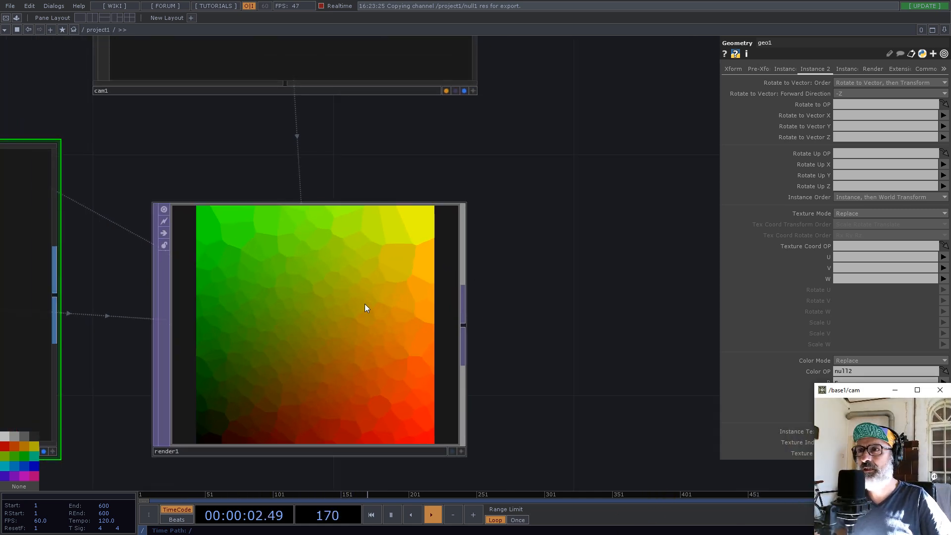
Add a Null TOP after render1, placed well clear of it on the output side
{"action": "scroll", "coordinate": [375, 307], "scroll_direction": "down", "scroll_amount": 3}
{"action": "right_click", "coordinate": [397, 311]}
{"action": "left_click", "coordinate": [362, 282]}
{"action": "left_click", "coordinate": [628, 279]}
{"action": "left_click_drag", "start_coordinate": [576, 392], "coordinate": [387, 399]}
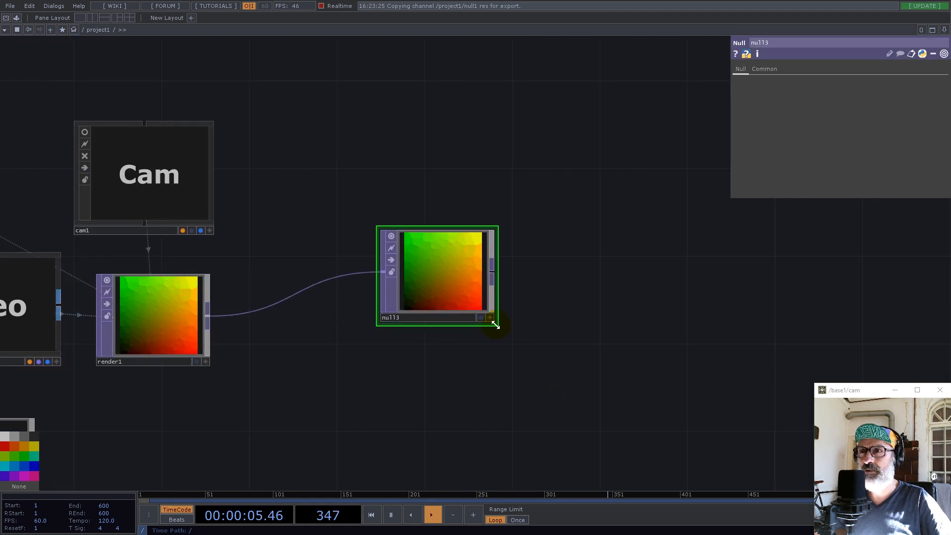
Split the workspace left/right, make the new pane a TOP Viewer showing null3, and widen the network pane slightly
{"action": "left_click", "coordinate": [944, 29]}
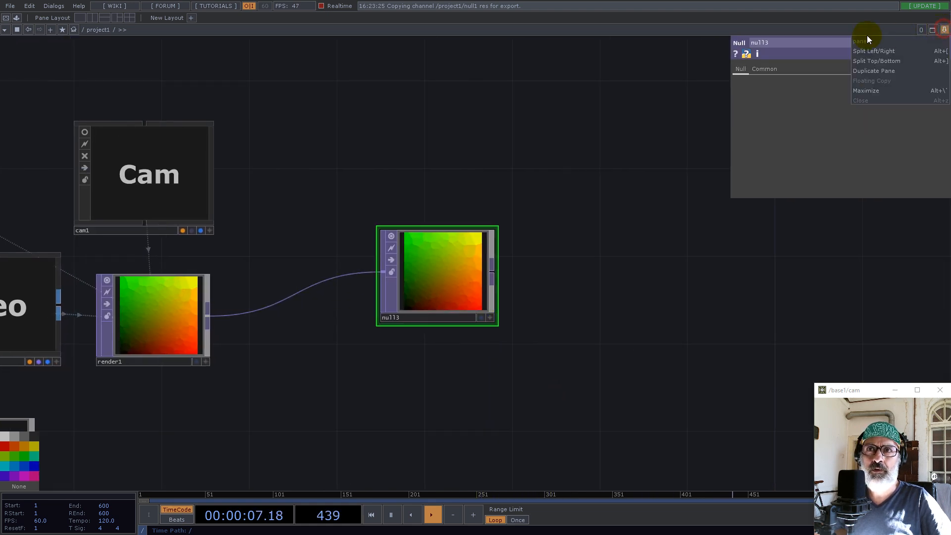
{"action": "left_click", "coordinate": [872, 51]}
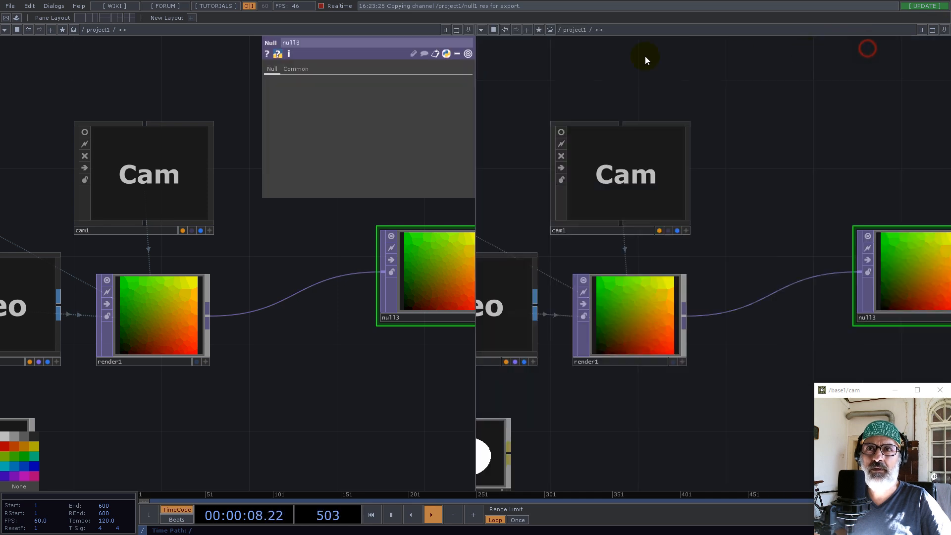
{"action": "left_click", "coordinate": [481, 30]}
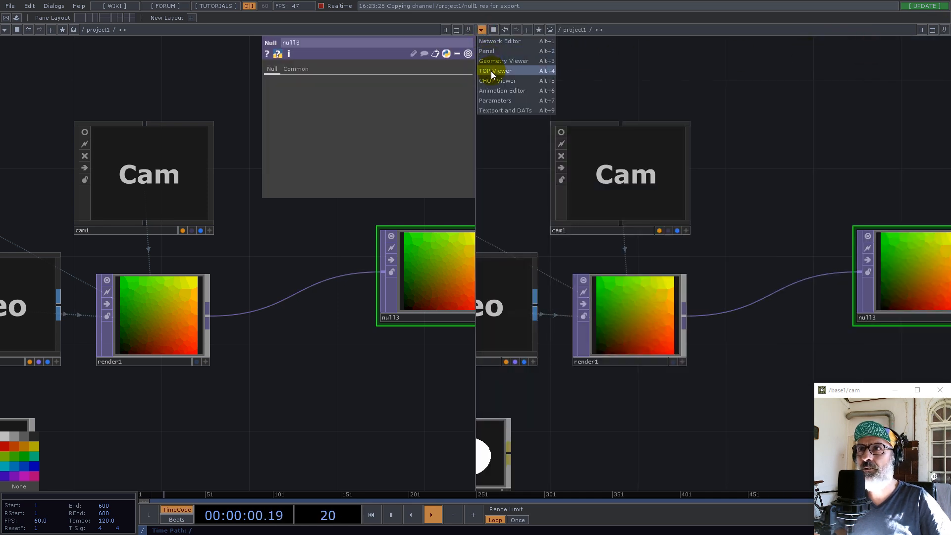
{"action": "left_click", "coordinate": [491, 71]}
{"action": "left_click_drag", "start_coordinate": [393, 364], "coordinate": [302, 349]}
{"action": "left_click", "coordinate": [411, 315]}
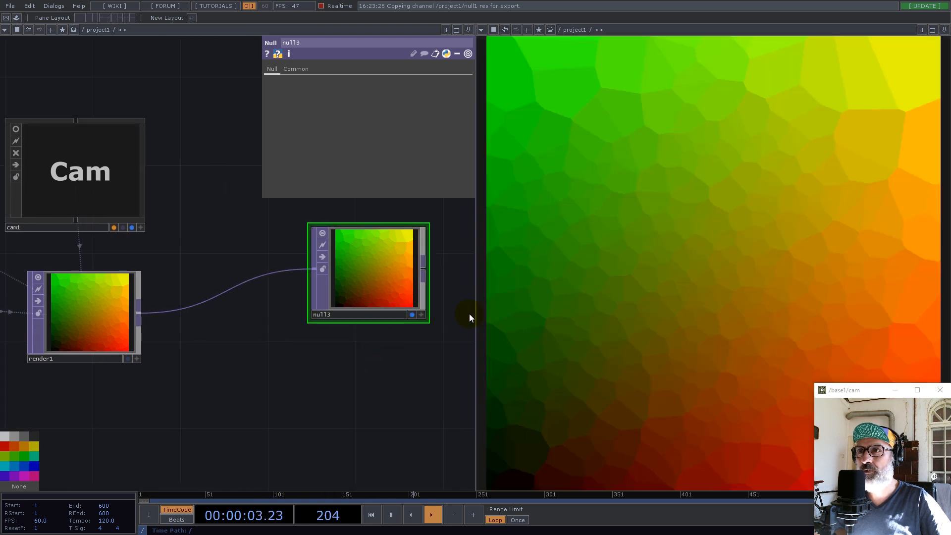
{"action": "left_click_drag", "start_coordinate": [474, 310], "coordinate": [496, 303]}
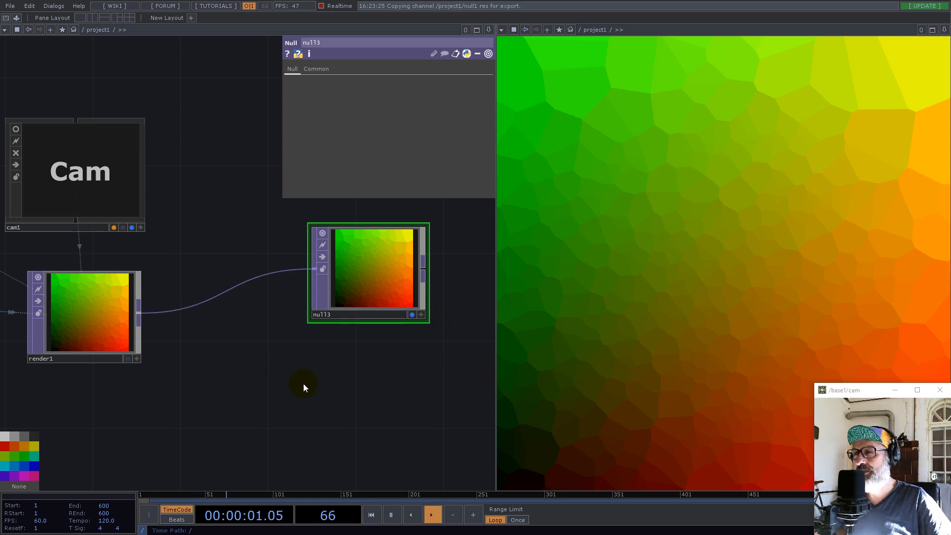
Branch an Edge TOP off render1 and place it below null3
{"action": "left_click_drag", "start_coordinate": [308, 384], "coordinate": [365, 325]}
{"action": "mouse_move", "coordinate": [198, 259]}
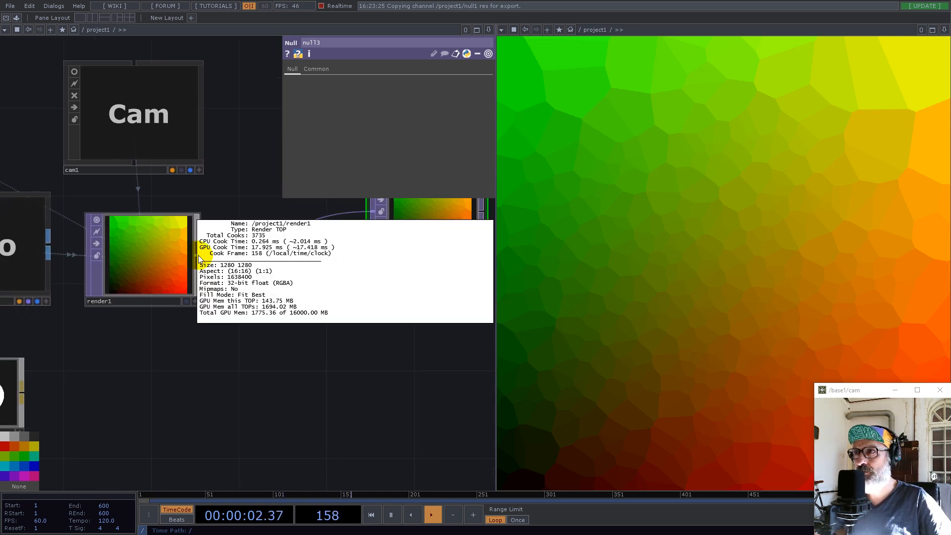
{"action": "right_click", "coordinate": [198, 255]}
{"action": "type", "text": "ed"}
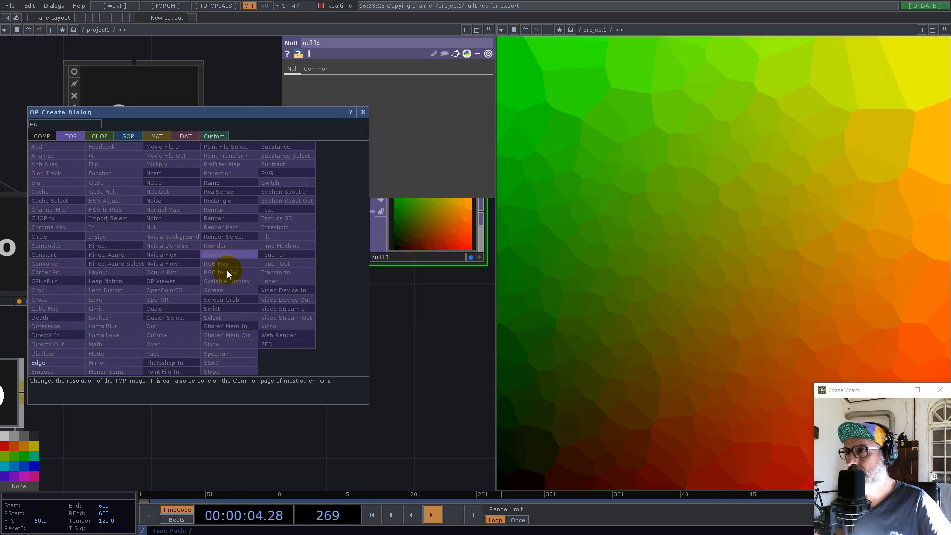
{"action": "left_click", "coordinate": [46, 362]}
{"action": "left_click", "coordinate": [312, 337]}
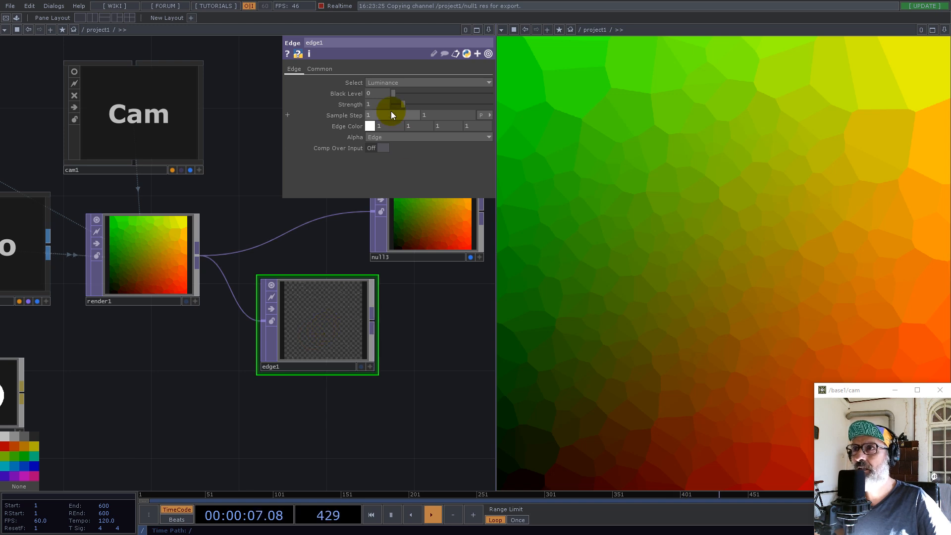
Add a Math TOP after edge1
{"action": "right_click", "coordinate": [243, 343]}
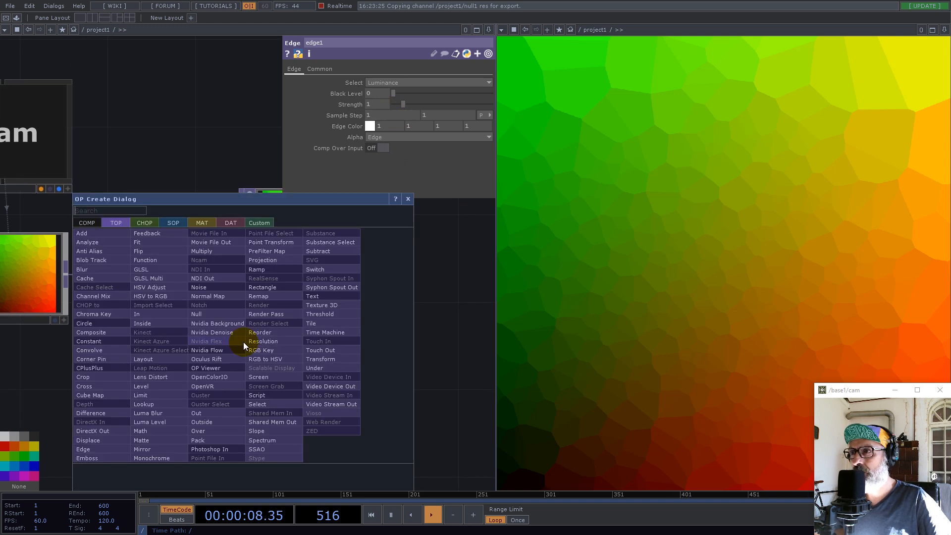
{"action": "type", "text": "m"}
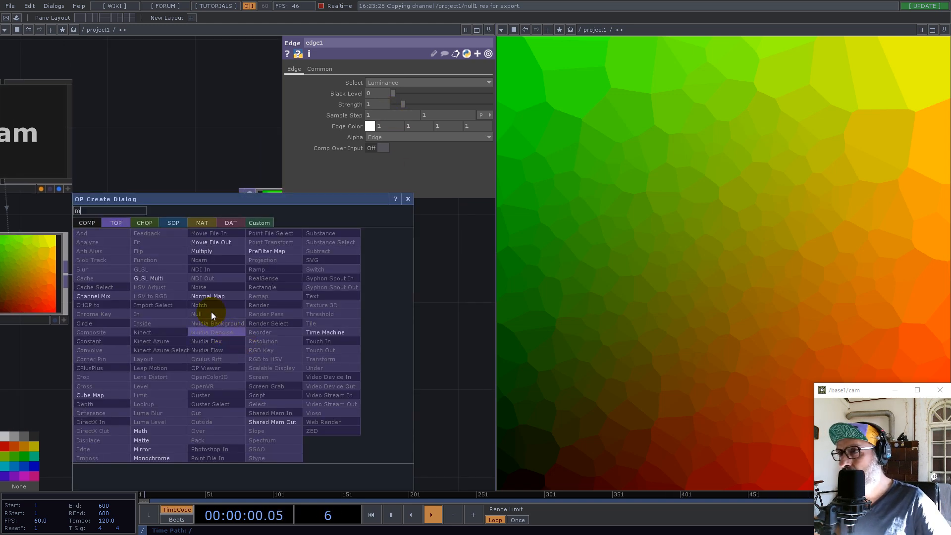
{"action": "left_click", "coordinate": [148, 432]}
{"action": "left_click", "coordinate": [310, 349]}
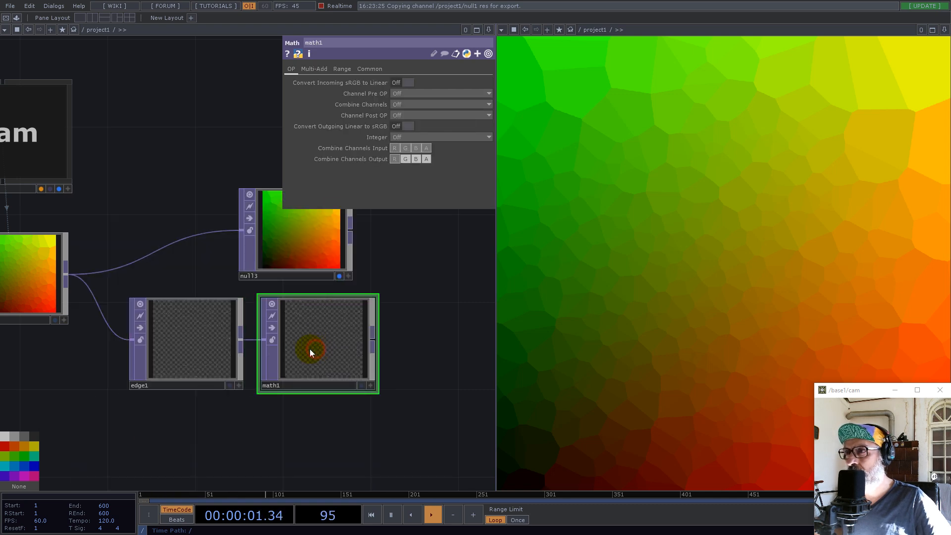
Set the Integer option of math1 to Ceiling
{"action": "scroll", "coordinate": [187, 319], "scroll_direction": "up", "scroll_amount": 5}
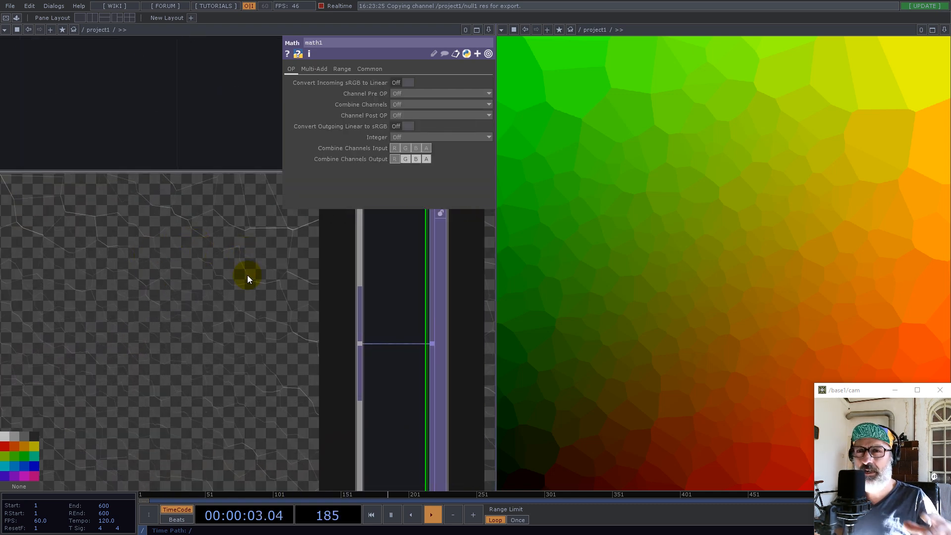
{"action": "scroll", "coordinate": [248, 275], "scroll_direction": "down", "scroll_amount": 5}
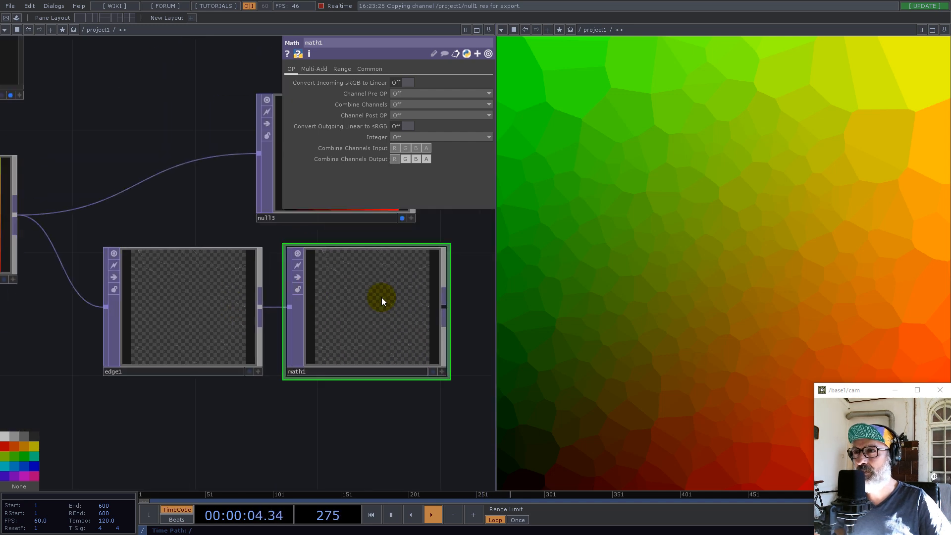
{"action": "left_click", "coordinate": [406, 137]}
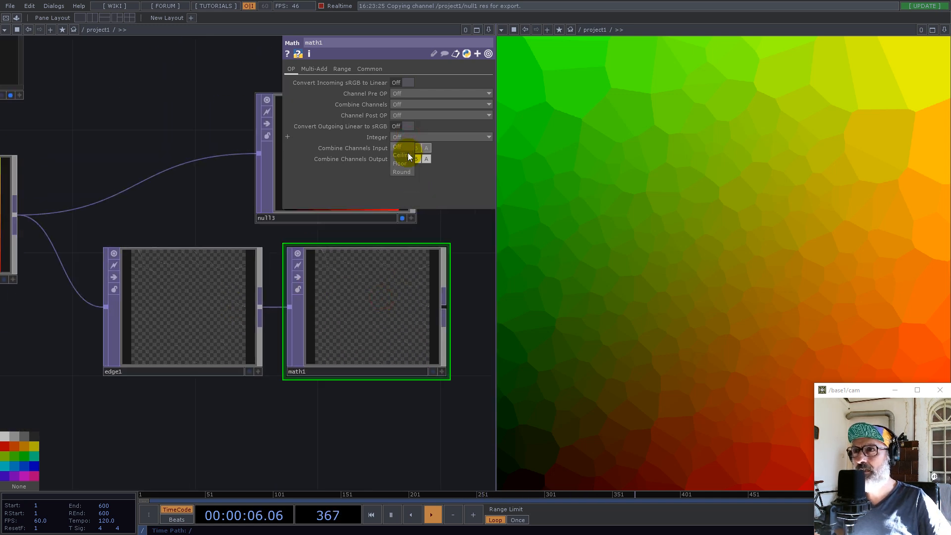
{"action": "left_click", "coordinate": [402, 154]}
{"action": "left_click_drag", "start_coordinate": [465, 263], "coordinate": [202, 344]}
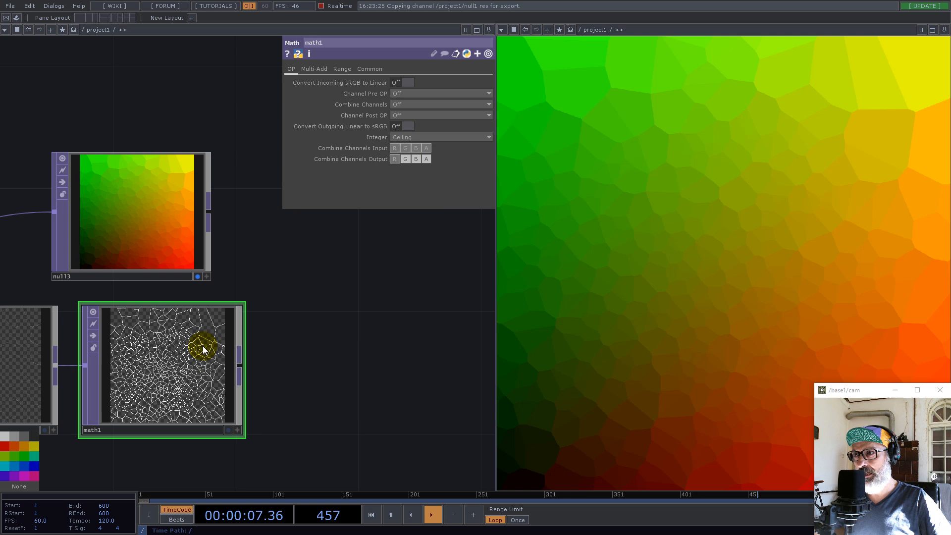
Move null3 farther along the network to make room and add an Over TOP after math1
{"action": "left_click_drag", "start_coordinate": [243, 231], "coordinate": [448, 252]}
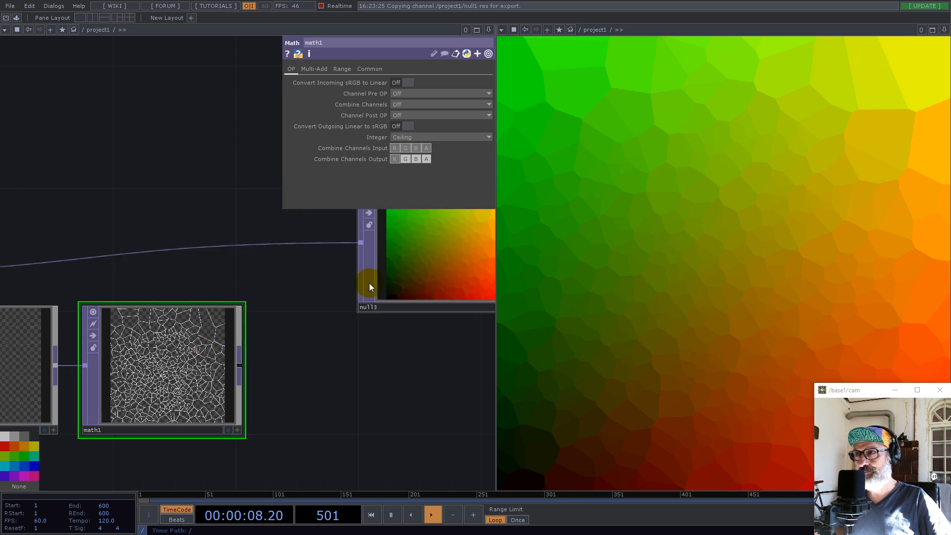
{"action": "right_click", "coordinate": [241, 367]}
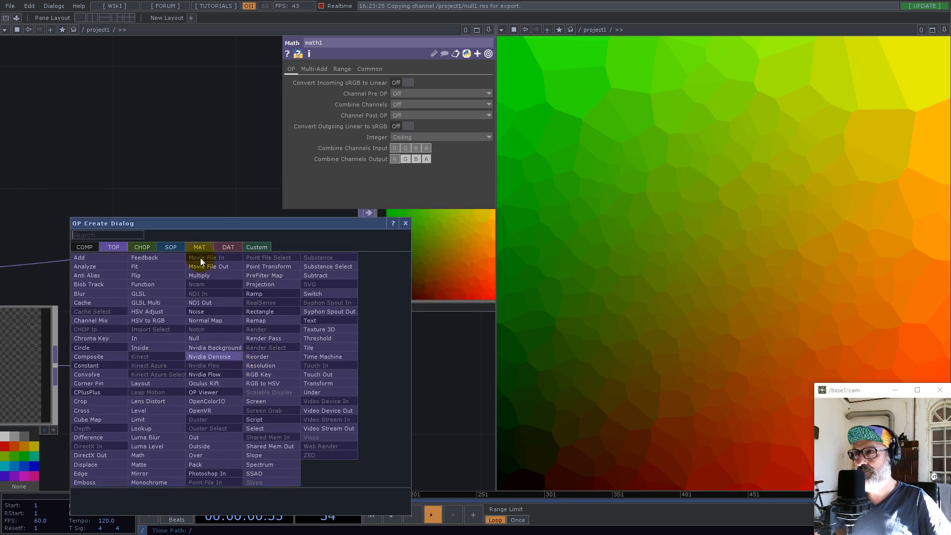
{"action": "type", "text": "over"}
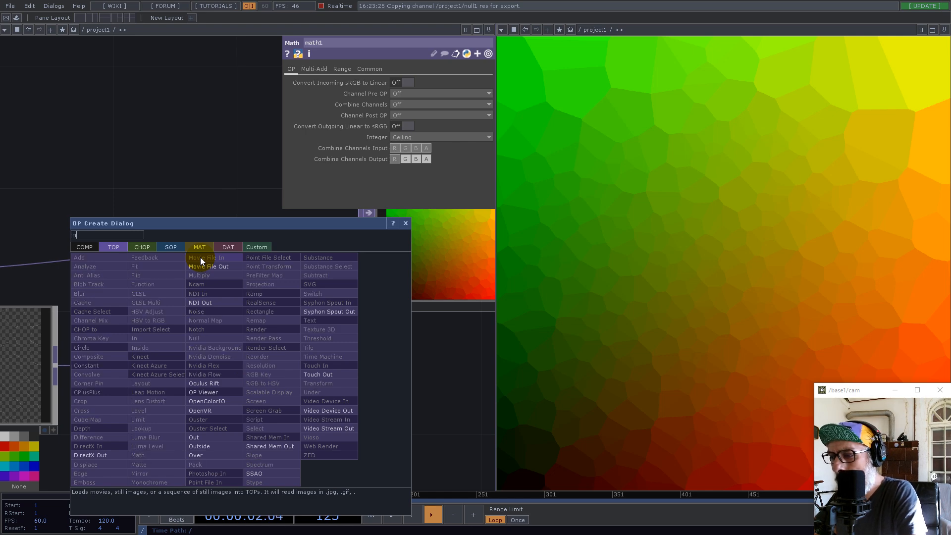
{"action": "left_click", "coordinate": [218, 454]}
{"action": "left_click", "coordinate": [378, 379]}
Connect render1 to the second input of over1
{"action": "scroll", "coordinate": [357, 326], "scroll_direction": "down", "scroll_amount": 3}
{"action": "left_click_drag", "start_coordinate": [357, 327], "coordinate": [281, 296]}
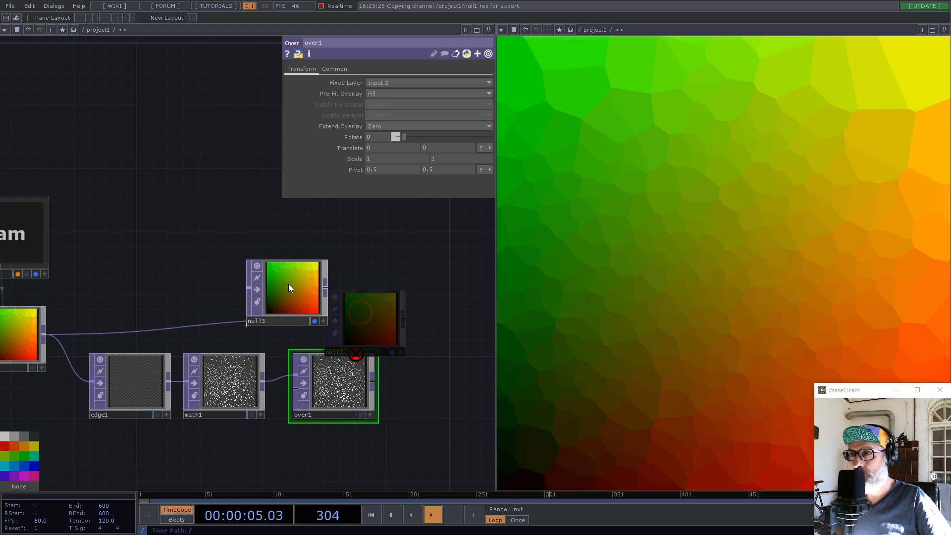
{"action": "left_click", "coordinate": [295, 388]}
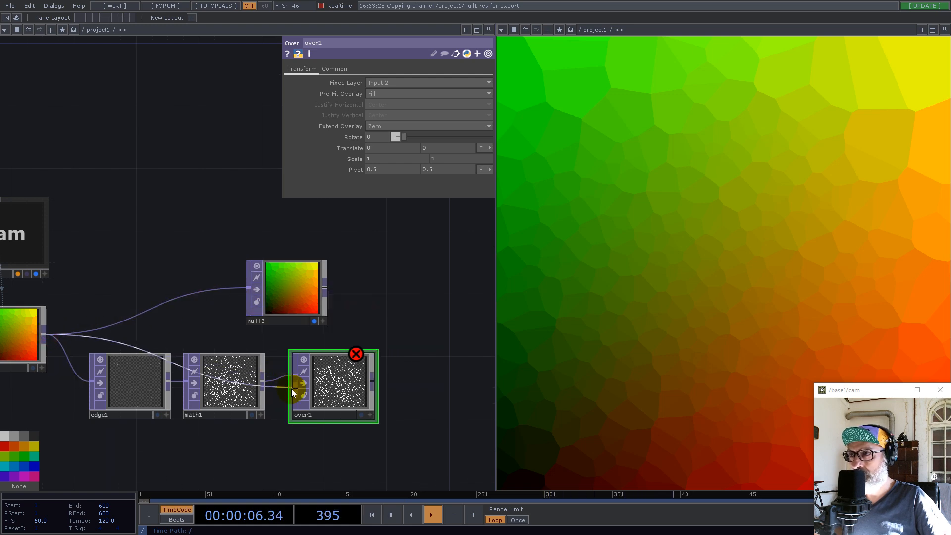
Move null3 beyond over1, feed over1 into null3 in place of render1, and raise over1 slightly
{"action": "left_click_drag", "start_coordinate": [263, 299], "coordinate": [452, 283]}
{"action": "left_click", "coordinate": [375, 382]}
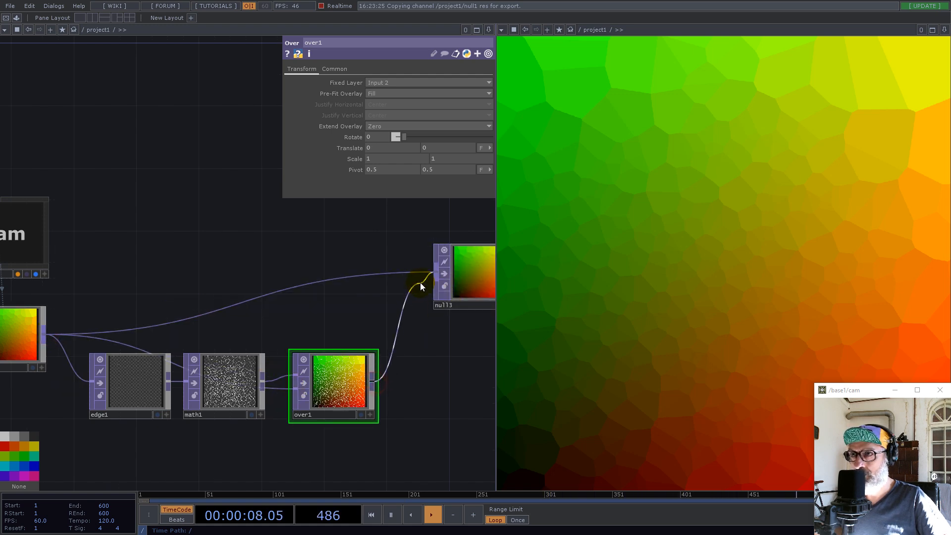
{"action": "left_click", "coordinate": [436, 273]}
{"action": "left_click_drag", "start_coordinate": [340, 388], "coordinate": [356, 342]}
{"action": "left_click_drag", "start_coordinate": [403, 426], "coordinate": [349, 362]}
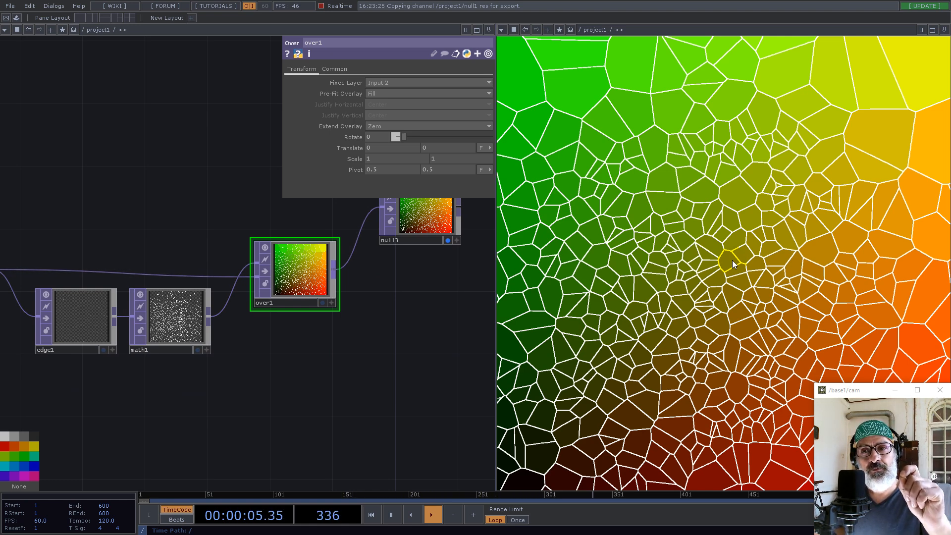
Duplicate tube1 and geo1 together and place the copies below constant2
{"action": "scroll", "coordinate": [387, 328], "scroll_direction": "down", "scroll_amount": 5}
{"action": "left_click_drag", "start_coordinate": [277, 396], "coordinate": [367, 343]}
{"action": "scroll", "coordinate": [181, 292], "scroll_direction": "up", "scroll_amount": 3}
{"action": "scroll", "coordinate": [183, 291], "scroll_direction": "up", "scroll_amount": 2}
{"action": "left_click_drag", "start_coordinate": [200, 300], "coordinate": [216, 285]}
{"action": "left_click", "coordinate": [203, 190]}
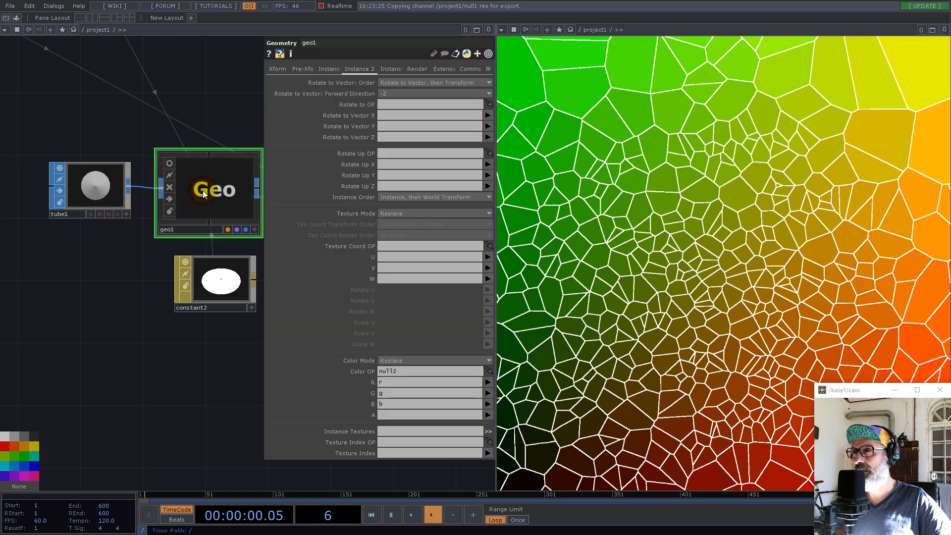
{"action": "left_click_drag", "start_coordinate": [62, 136], "coordinate": [198, 193]}
{"action": "key", "text": "ctrl+c"}
{"action": "key", "text": "ctrl+v"}
{"action": "left_click", "coordinate": [208, 285]}
{"action": "left_click_drag", "start_coordinate": [208, 285], "coordinate": [204, 408]}
Delete the copied tube2 that feeds geo2
{"action": "left_click", "coordinate": [104, 322]}
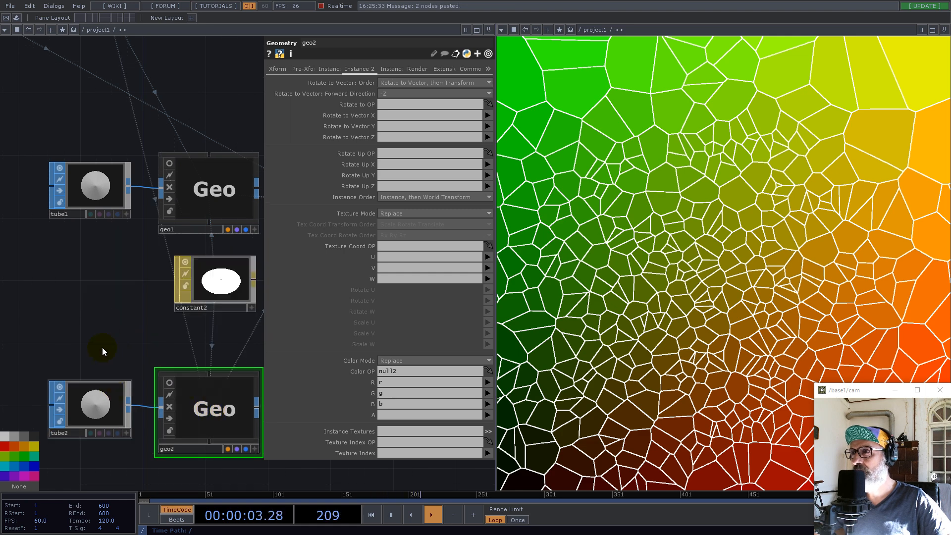
{"action": "left_click_drag", "start_coordinate": [102, 346], "coordinate": [187, 317]}
{"action": "left_click", "coordinate": [178, 378]}
{"action": "key", "text": "Delete"}
Create an Add SOP in the empty space before geo2 and turn on Add Points
{"action": "left_click", "coordinate": [194, 385]}
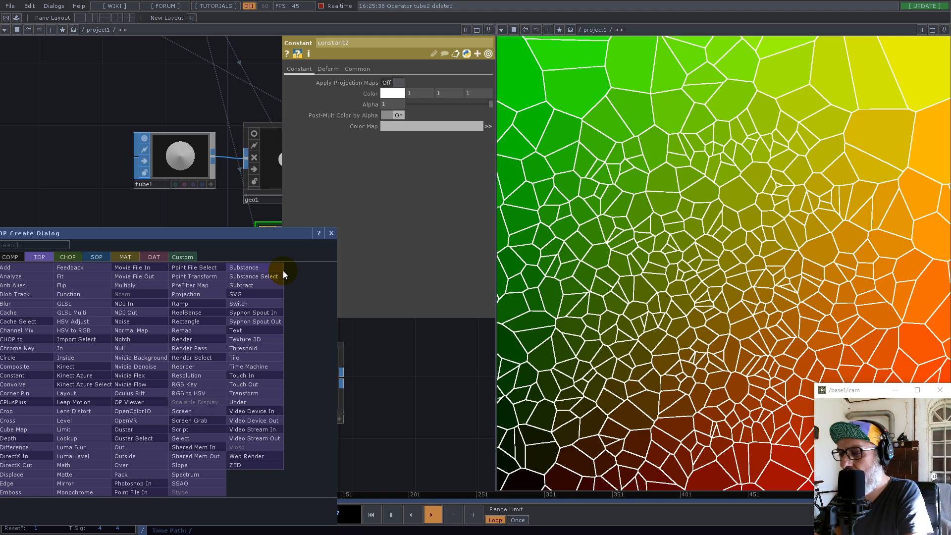
{"action": "type", "text": "ad"}
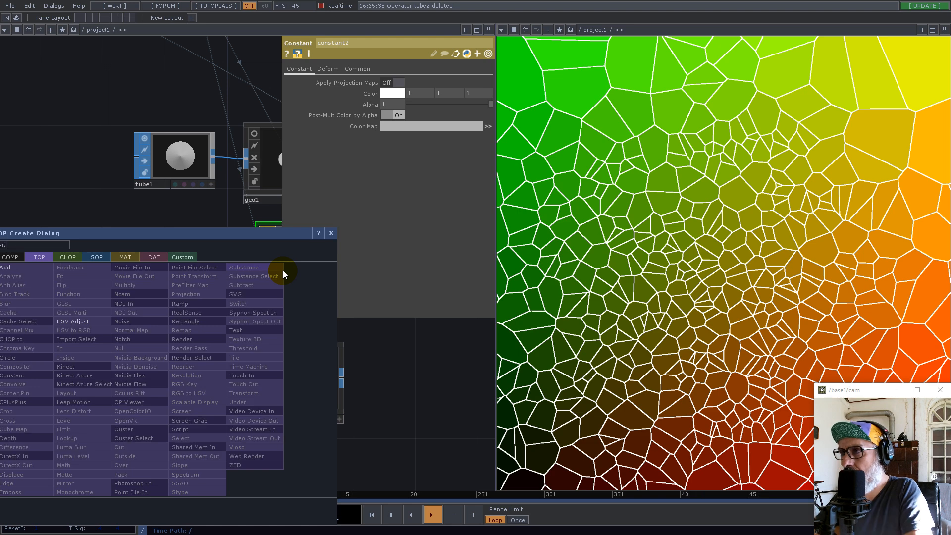
{"action": "left_click", "coordinate": [95, 256]}
{"action": "left_click_drag", "start_coordinate": [112, 232], "coordinate": [316, 204]}
{"action": "left_click", "coordinate": [218, 239]}
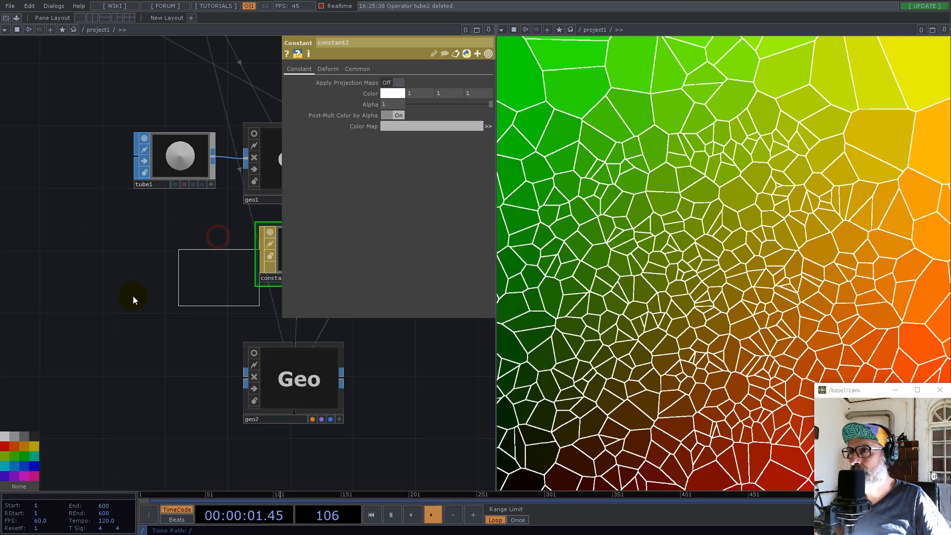
{"action": "left_click", "coordinate": [80, 394]}
{"action": "left_click", "coordinate": [398, 120]}
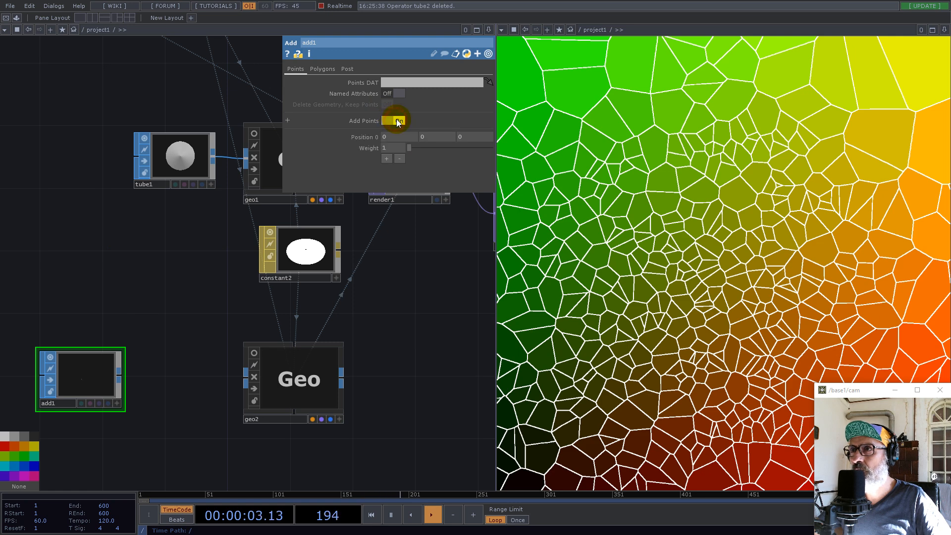
Add a Convert SOP after add1, placed just before geo2
{"action": "left_click_drag", "start_coordinate": [127, 352], "coordinate": [185, 271]}
{"action": "left_click", "coordinate": [177, 295]}
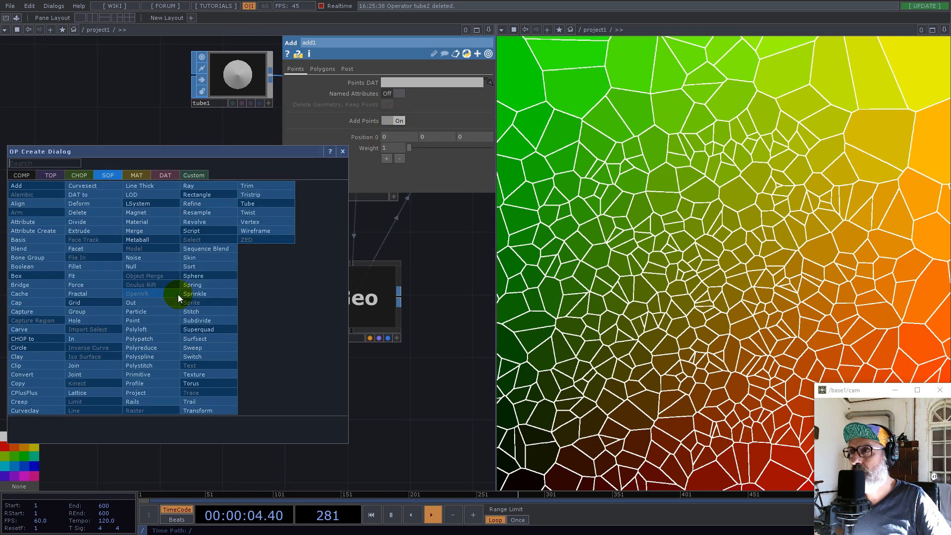
{"action": "type", "text": "c"}
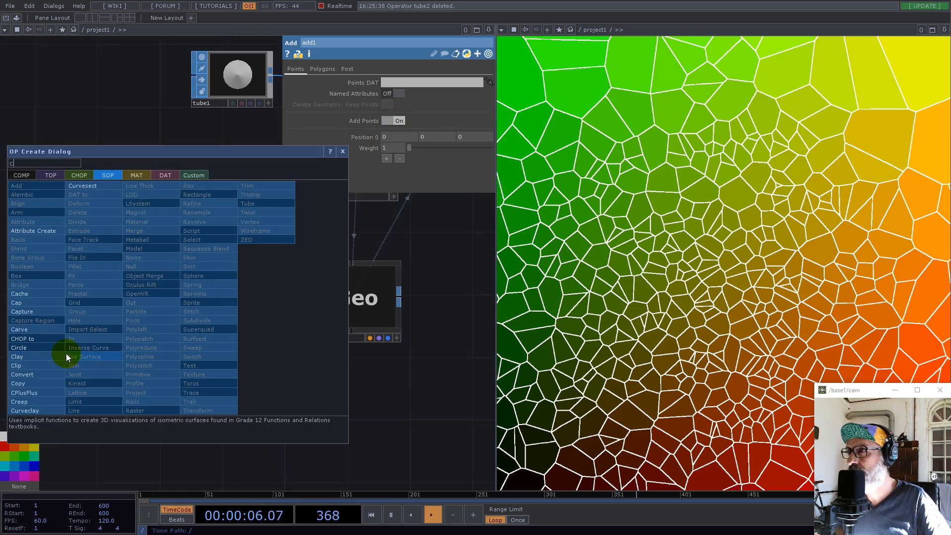
{"action": "left_click", "coordinate": [25, 374]}
{"action": "left_click", "coordinate": [236, 297]}
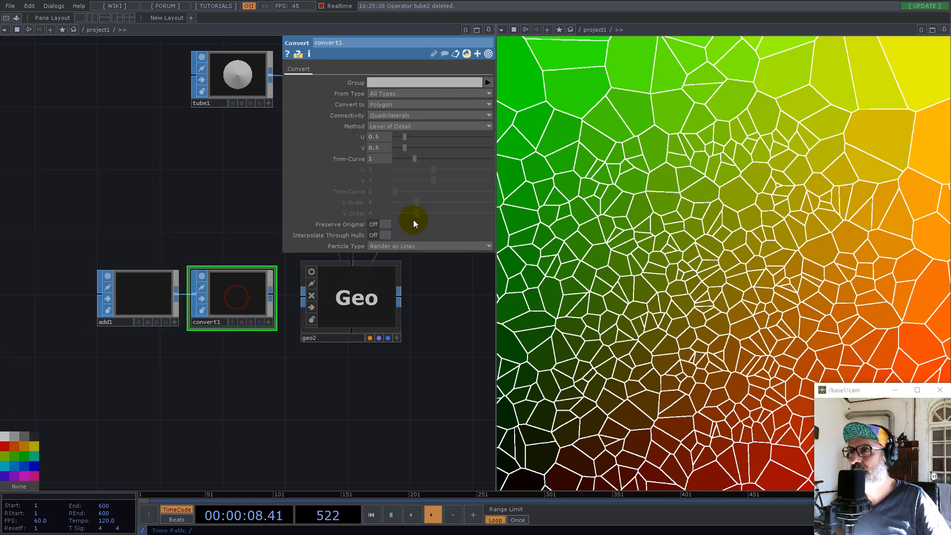
Set convert1 to Particles Per Point with particle type Render as Point Sprites, and connect it to geo2
{"action": "left_click", "coordinate": [392, 104]}
{"action": "left_click", "coordinate": [392, 198]}
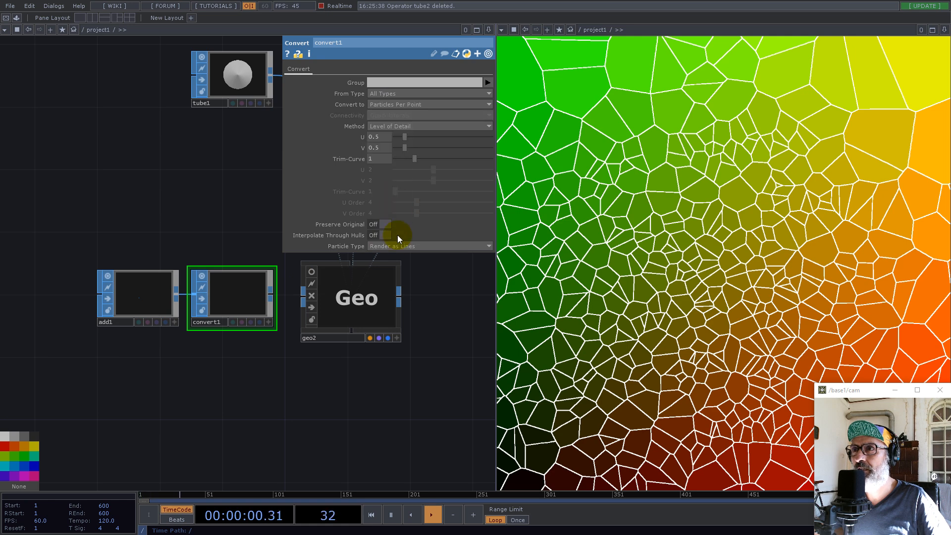
{"action": "left_click", "coordinate": [401, 247]}
{"action": "left_click", "coordinate": [403, 263]}
{"action": "left_click_drag", "start_coordinate": [272, 296], "coordinate": [303, 297]}
Create a Point Sprite MAT in the empty space just below geo2
{"action": "left_click_drag", "start_coordinate": [394, 431], "coordinate": [250, 425]}
{"action": "double_click", "coordinate": [193, 408]}
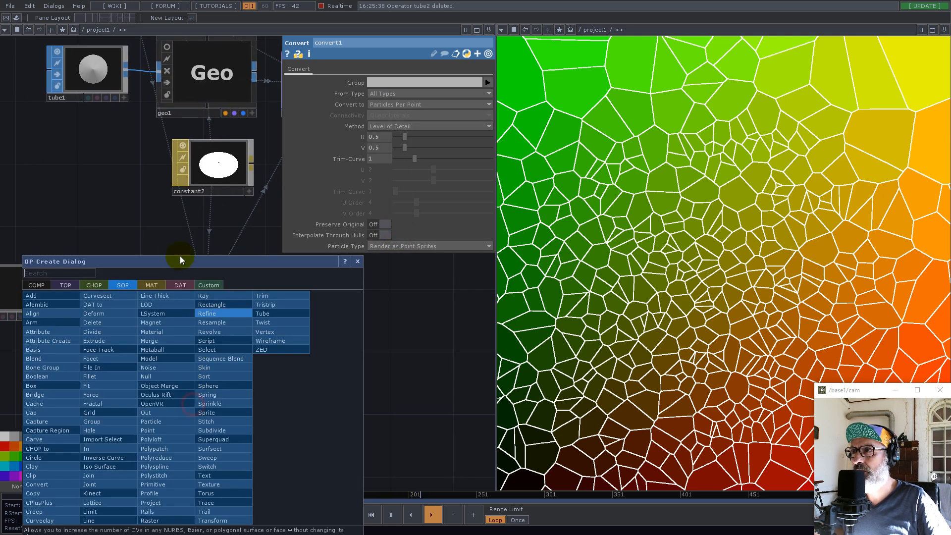
{"action": "left_click", "coordinate": [154, 286]}
{"action": "left_click", "coordinate": [58, 385]}
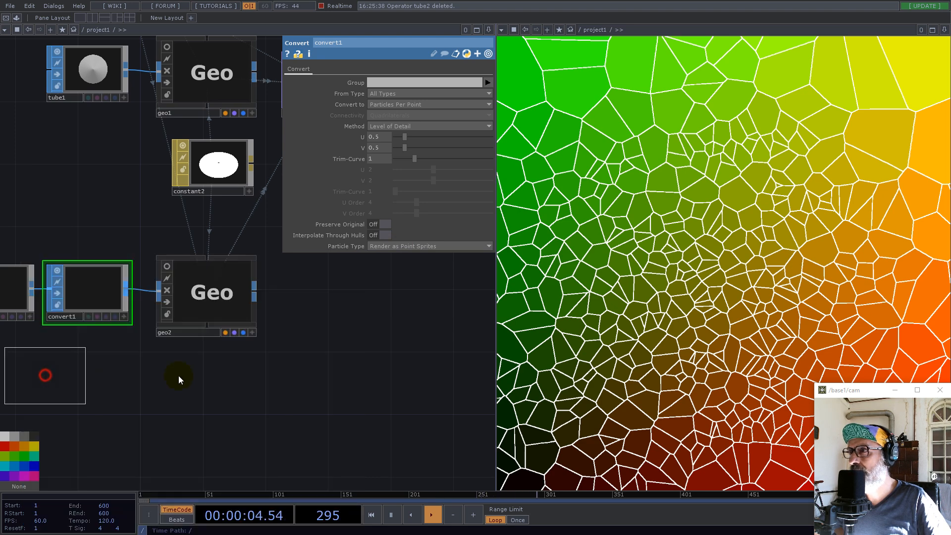
{"action": "left_click", "coordinate": [208, 385]}
Assign pointsprite1 as the Material of geo2 in its render settings
{"action": "left_click", "coordinate": [215, 307]}
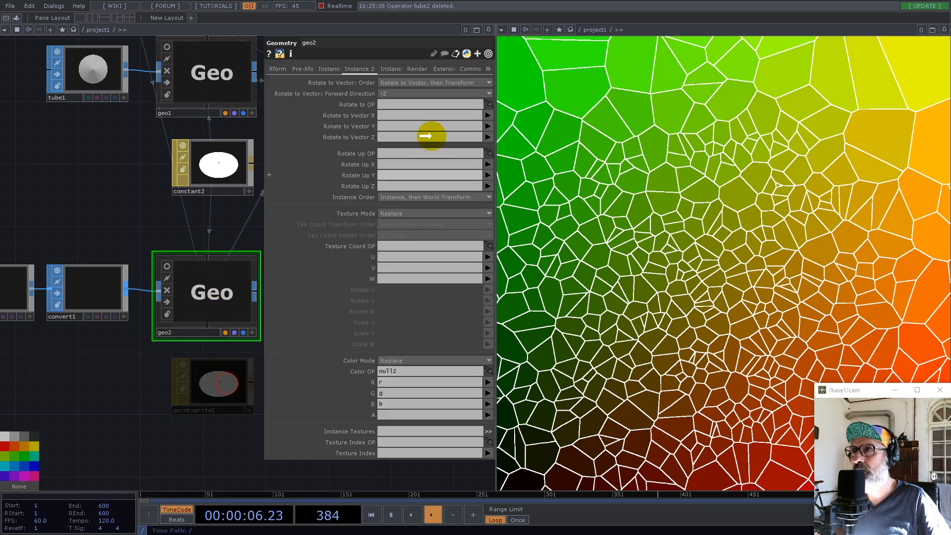
{"action": "left_click", "coordinate": [421, 68]}
{"action": "left_click", "coordinate": [418, 82]}
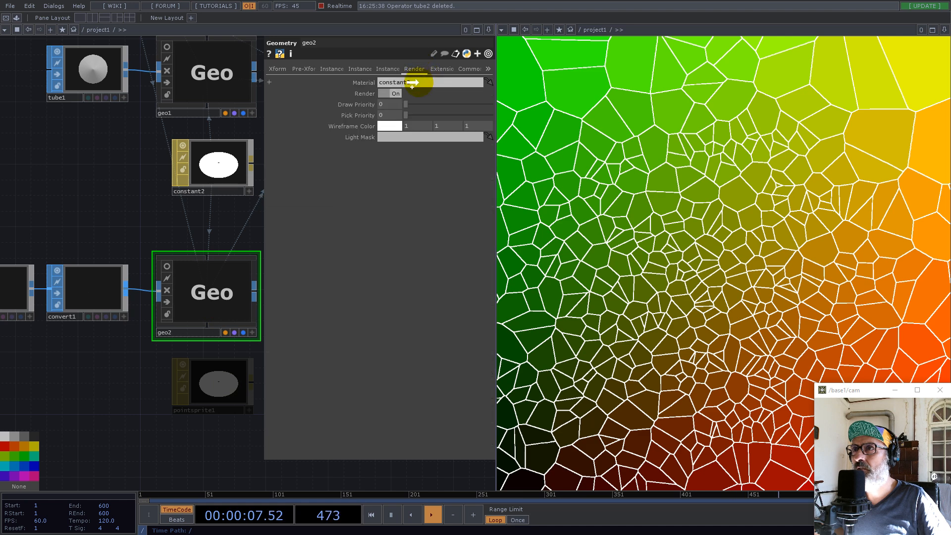
{"action": "key", "text": "ctrl+v"}
{"action": "key", "text": "Return"}
{"action": "left_click_drag", "start_coordinate": [159, 442], "coordinate": [91, 444]}
{"action": "scroll", "coordinate": [86, 440], "scroll_direction": "down", "scroll_amount": 3}
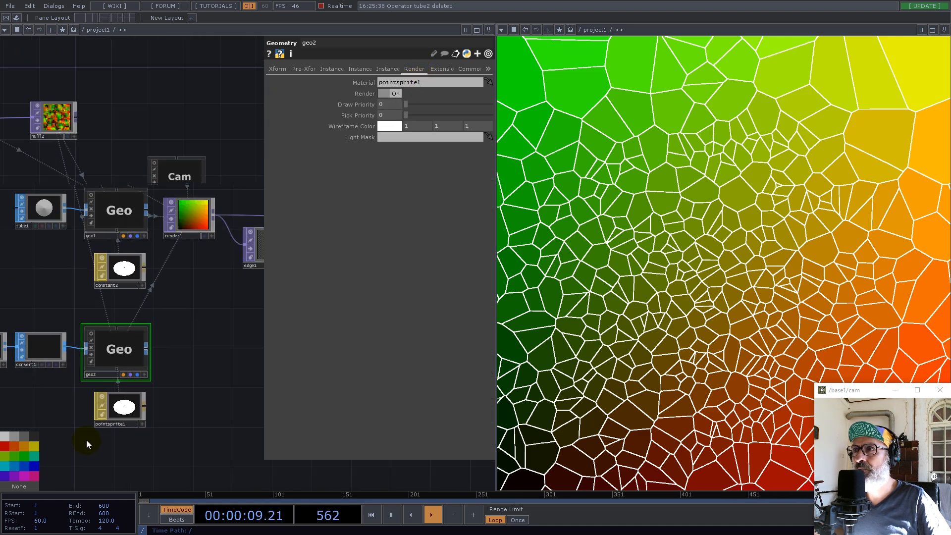
Set the Geometry of render1 to geo1 only
{"action": "scroll", "coordinate": [167, 345], "scroll_direction": "up", "scroll_amount": 2}
{"action": "left_click", "coordinate": [176, 231]}
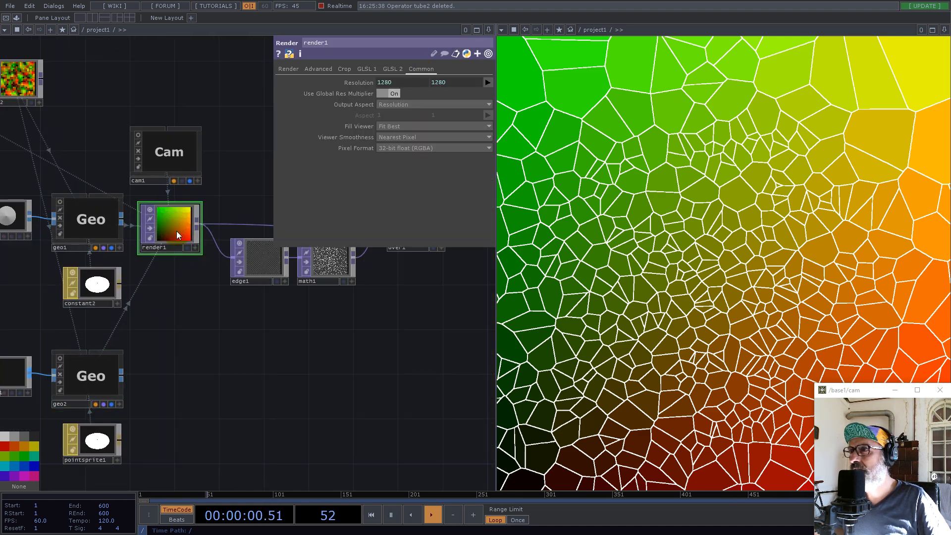
{"action": "left_click_drag", "start_coordinate": [93, 231], "coordinate": [389, 104]}
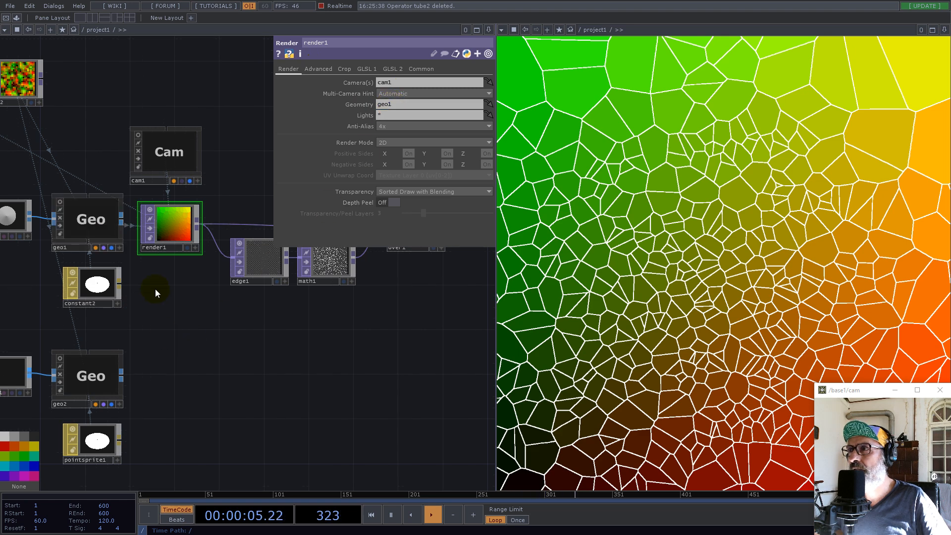
Create a Render Pass TOP beside geo2, with geo2 as its Geometry and render1 as its Render/RenderPass TOP
{"action": "left_click_drag", "start_coordinate": [209, 339], "coordinate": [194, 292]}
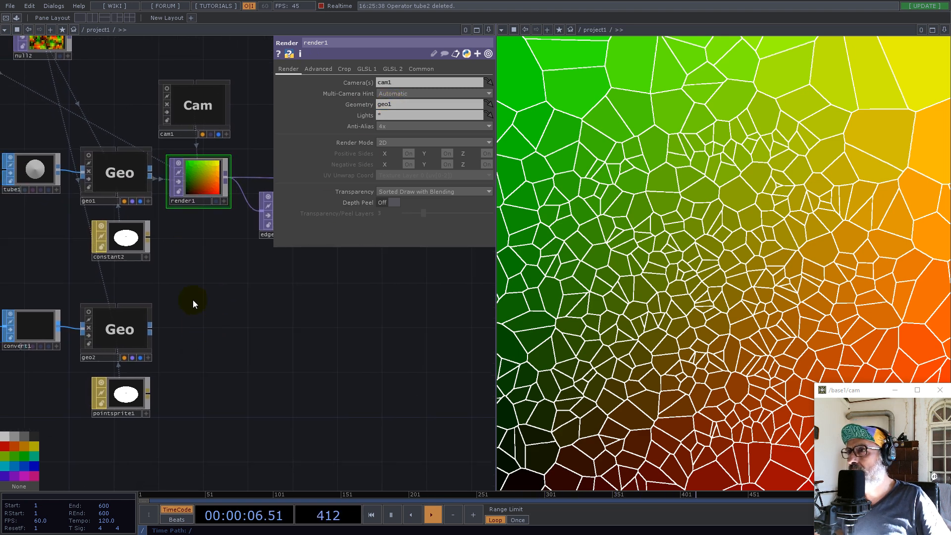
{"action": "key", "text": "Tab"}
{"action": "type", "text": "re"}
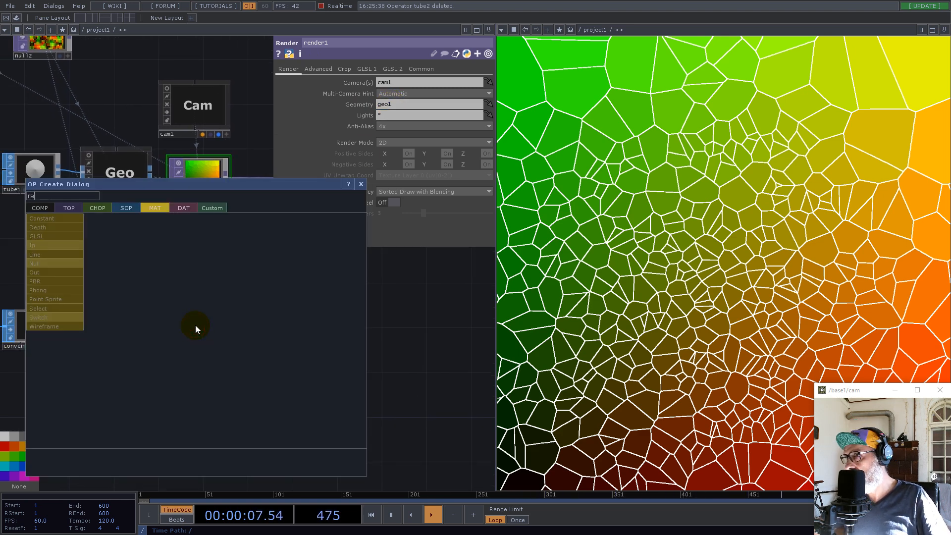
{"action": "left_click", "coordinate": [78, 207]}
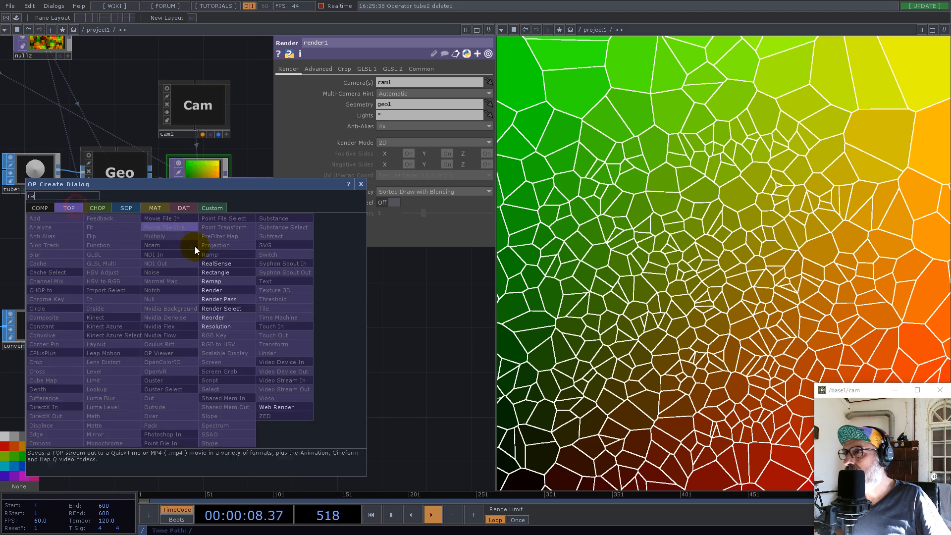
{"action": "left_click", "coordinate": [227, 300]}
{"action": "left_click", "coordinate": [201, 340]}
{"action": "left_click_drag", "start_coordinate": [257, 227], "coordinate": [388, 103]}
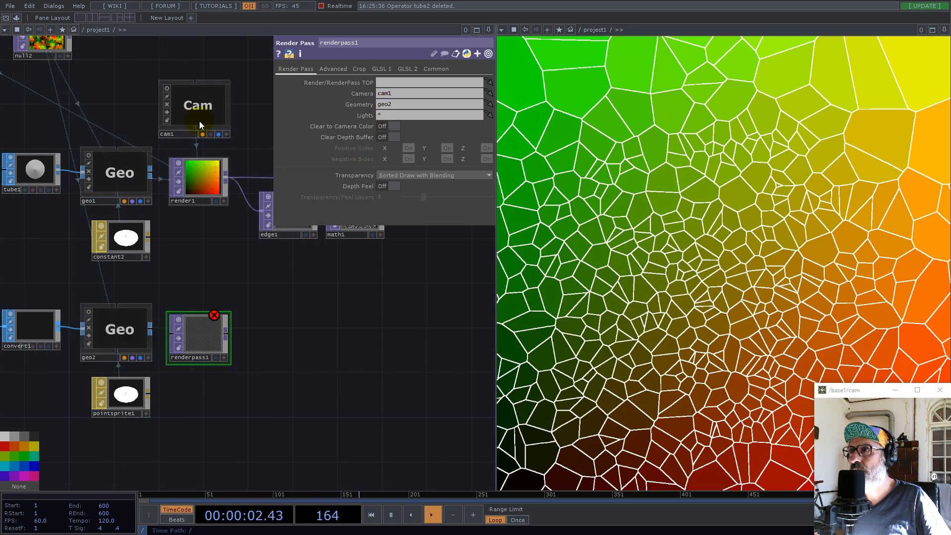
{"action": "left_click_drag", "start_coordinate": [224, 175], "coordinate": [417, 82]}
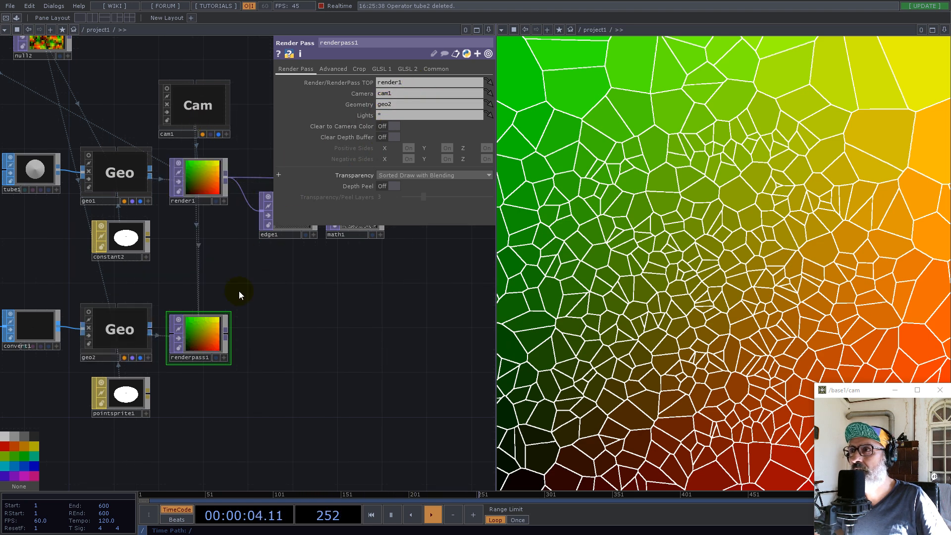
Turn on Depth Peel in renderpass1, check its image and shift the node slightly away from geo2
{"action": "left_click", "coordinate": [394, 186]}
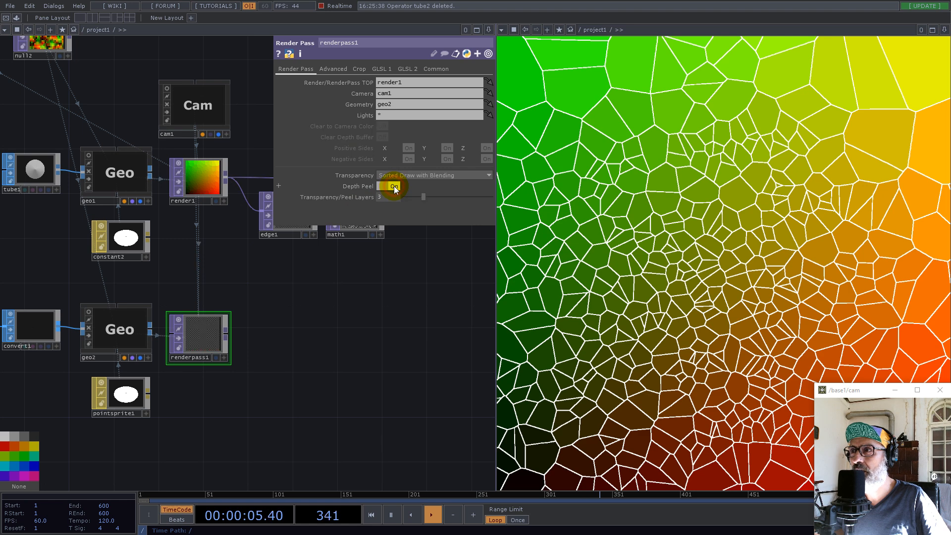
{"action": "scroll", "coordinate": [213, 324], "scroll_direction": "up", "scroll_amount": 10}
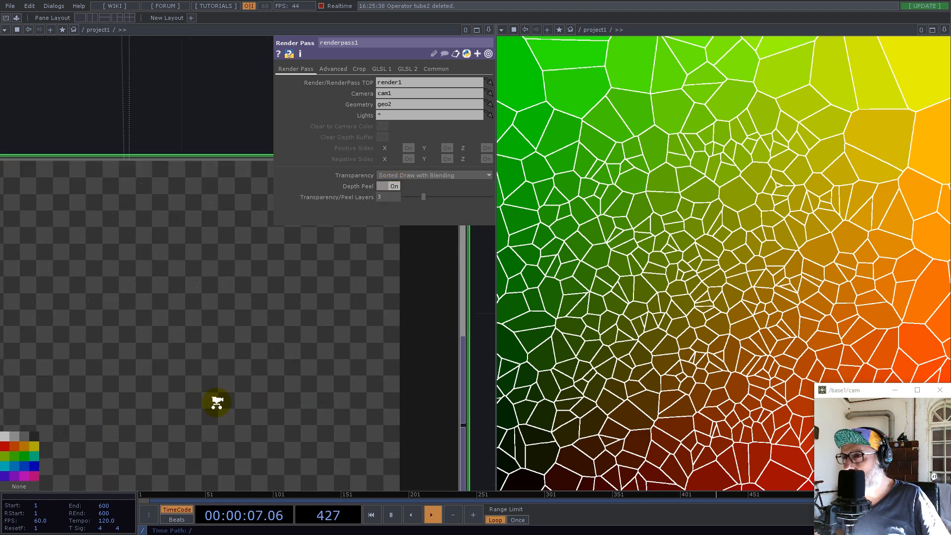
{"action": "scroll", "coordinate": [308, 331], "scroll_direction": "down", "scroll_amount": 10}
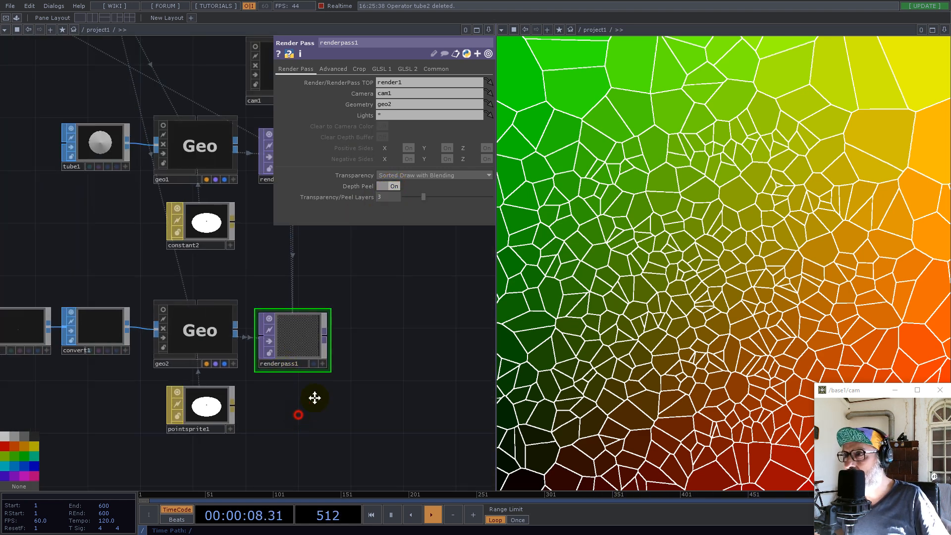
{"action": "left_click_drag", "start_coordinate": [315, 398], "coordinate": [327, 384]}
{"action": "left_click_drag", "start_coordinate": [320, 311], "coordinate": [334, 298]}
{"action": "left_click_drag", "start_coordinate": [410, 306], "coordinate": [205, 420]}
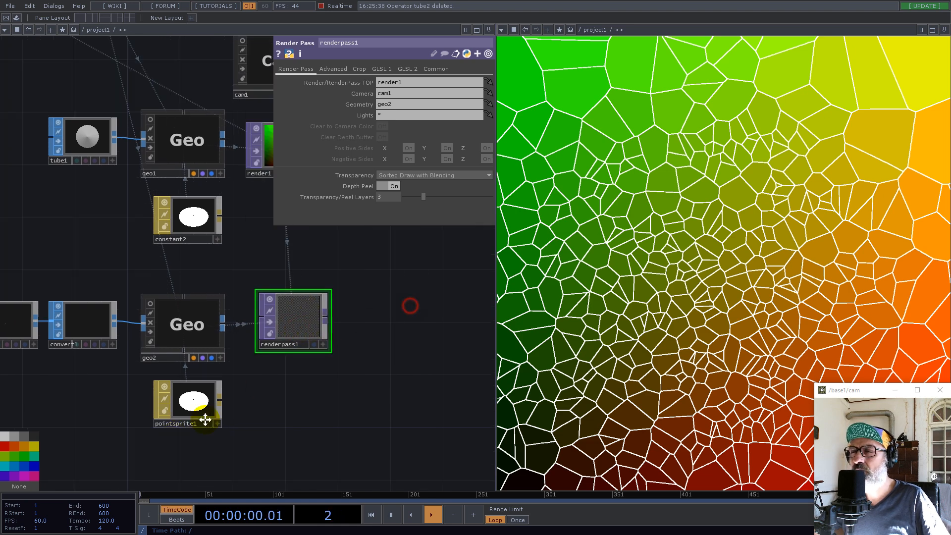
Add a Composite TOP fed by renderpass1 and math1, placed below over1
{"action": "scroll", "coordinate": [186, 394], "scroll_direction": "down", "scroll_amount": 5}
{"action": "key", "text": "Tab"}
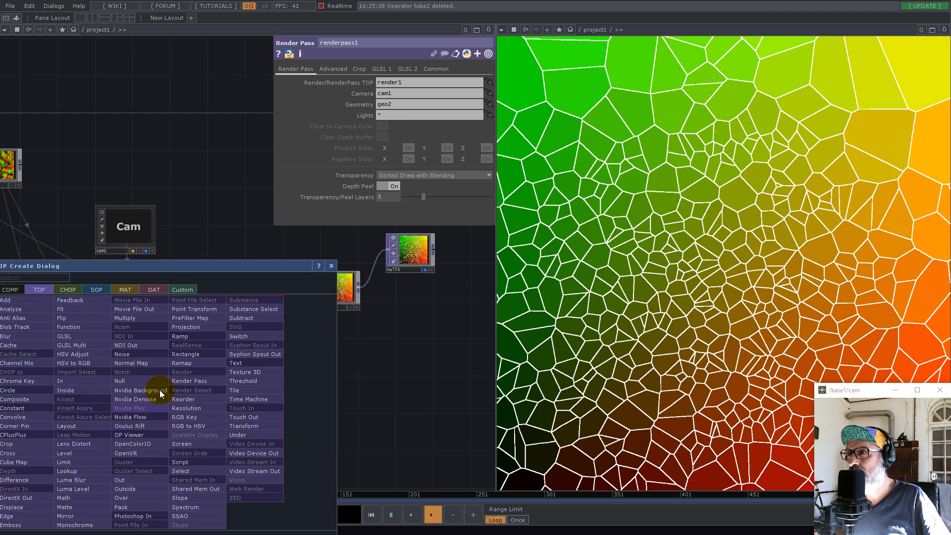
{"action": "left_click", "coordinate": [19, 399]}
{"action": "left_click", "coordinate": [337, 367]}
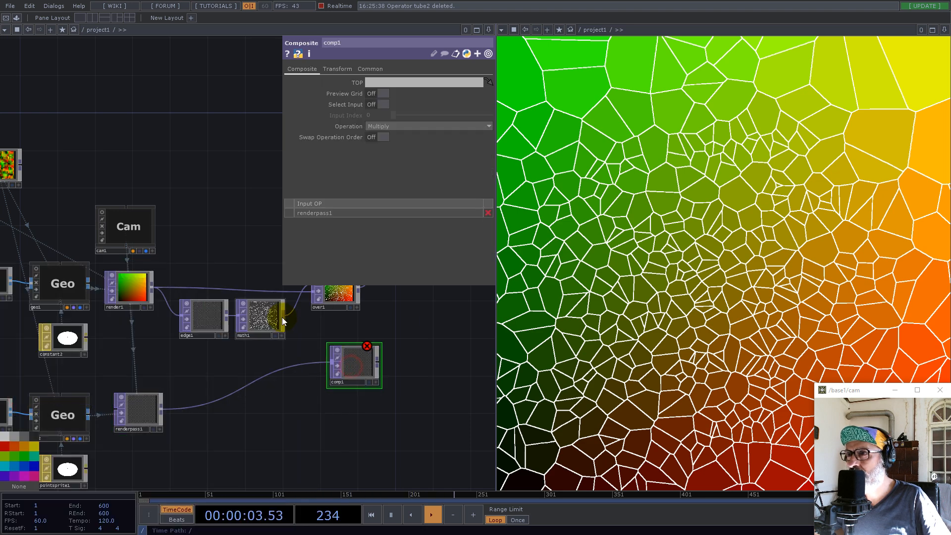
{"action": "left_click", "coordinate": [323, 363]}
{"action": "left_click_drag", "start_coordinate": [300, 384], "coordinate": [240, 418]}
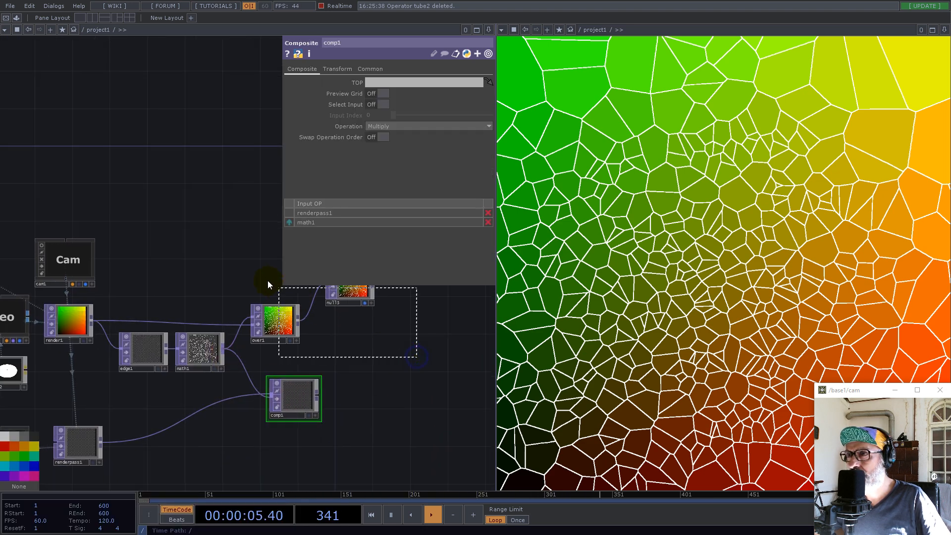
Move over1 and null3 further along to make room, and set the Operation of comp1 to Add
{"action": "right_click_drag", "start_coordinate": [267, 281], "coordinate": [265, 279]}
{"action": "left_click_drag", "start_coordinate": [275, 338], "coordinate": [378, 336]}
{"action": "left_click", "coordinate": [297, 391]}
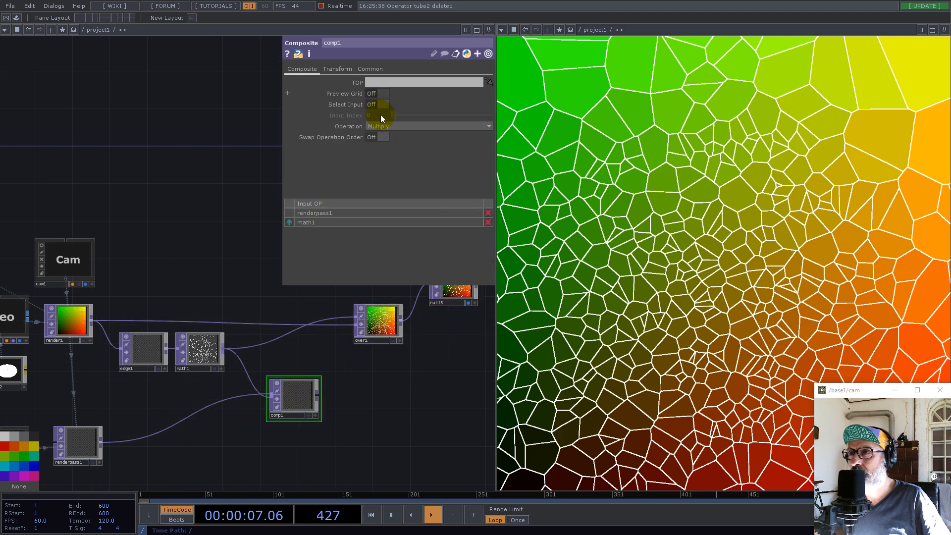
{"action": "left_click", "coordinate": [399, 127]}
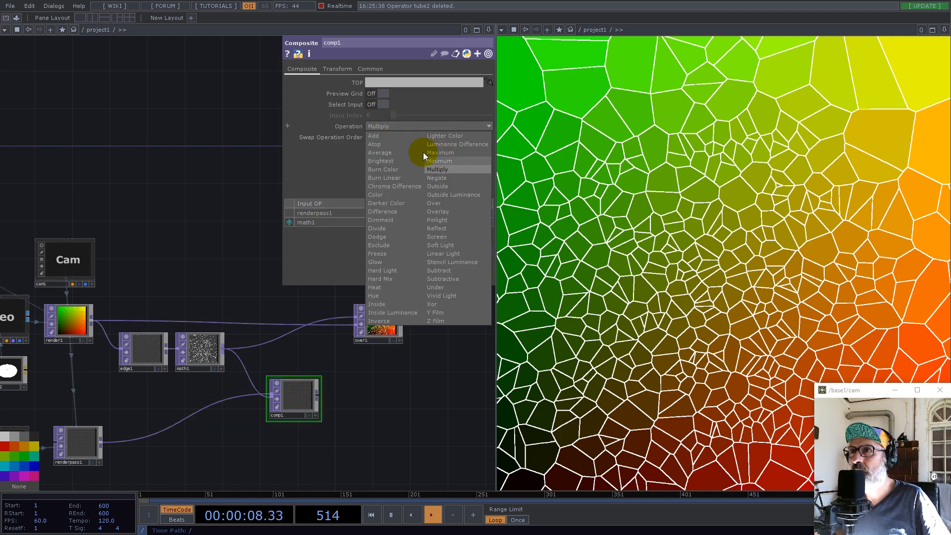
{"action": "left_click", "coordinate": [373, 135]}
Route comp1 into over1 in place of the direct math1 connection
{"action": "left_click", "coordinate": [317, 394]}
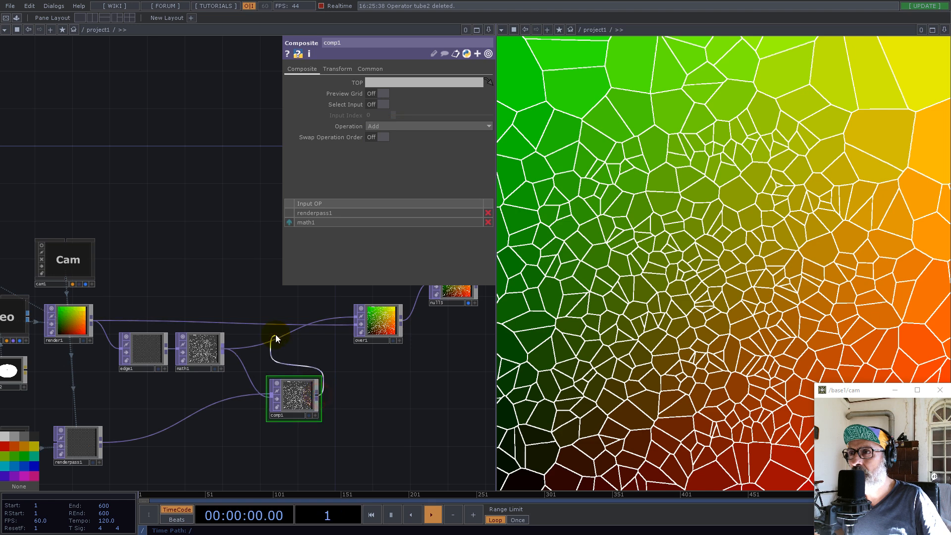
{"action": "left_click", "coordinate": [284, 335]}
{"action": "left_click_drag", "start_coordinate": [356, 388], "coordinate": [390, 341]}
{"action": "left_click_drag", "start_coordinate": [399, 309], "coordinate": [415, 302]}
Set the Constant Point Scale of pointsprite1 to 10 and check the sprites in geo2's viewer and renderpass1
{"action": "left_click_drag", "start_coordinate": [180, 402], "coordinate": [274, 373]}
{"action": "left_click", "coordinate": [167, 388]}
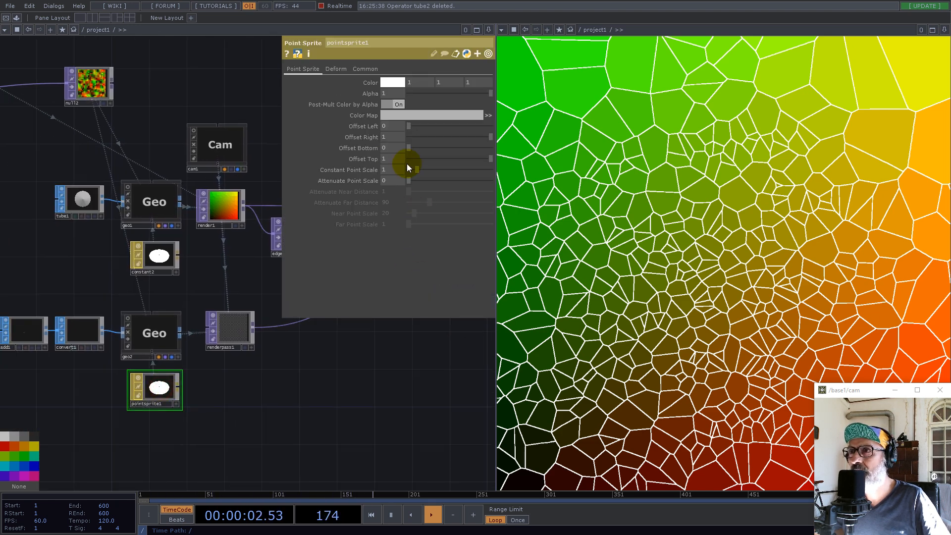
{"action": "left_click_drag", "start_coordinate": [416, 170], "coordinate": [490, 169]}
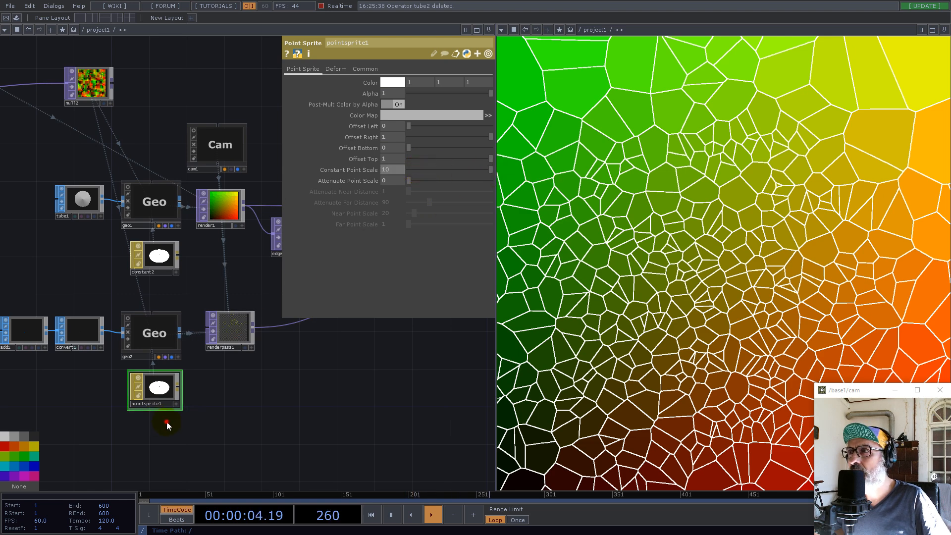
{"action": "left_click_drag", "start_coordinate": [168, 423], "coordinate": [291, 425]}
{"action": "scroll", "coordinate": [257, 326], "scroll_direction": "up", "scroll_amount": 6}
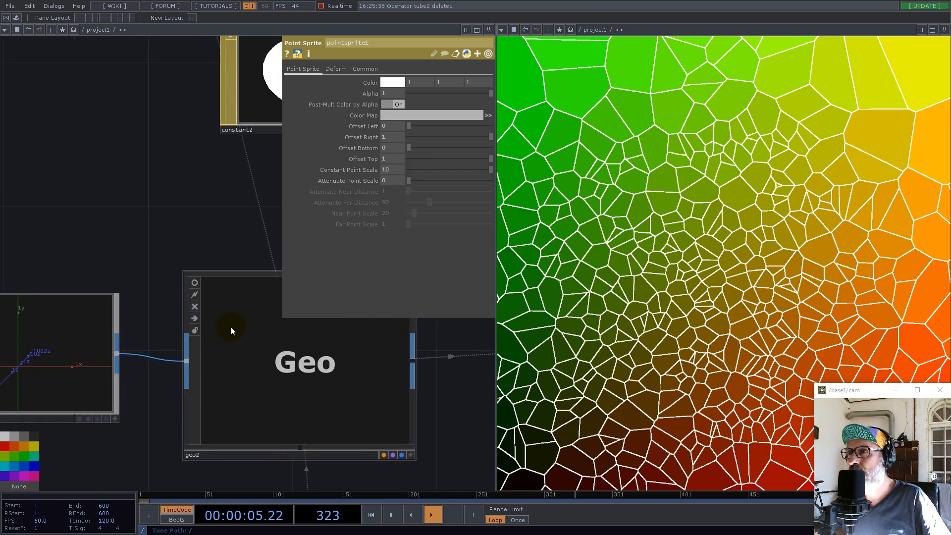
{"action": "left_click", "coordinate": [194, 283]}
{"action": "scroll", "coordinate": [190, 325], "scroll_direction": "down", "scroll_amount": 6}
{"action": "left_click_drag", "start_coordinate": [399, 418], "coordinate": [296, 432]}
{"action": "scroll", "coordinate": [320, 355], "scroll_direction": "up", "scroll_amount": 8}
{"action": "scroll", "coordinate": [262, 341], "scroll_direction": "down", "scroll_amount": 8}
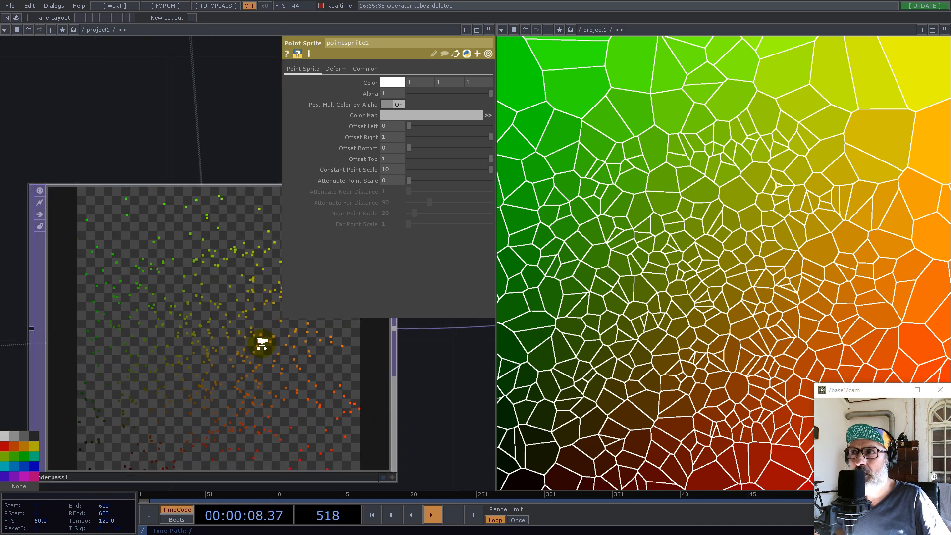
{"action": "scroll", "coordinate": [281, 350], "scroll_direction": "down", "scroll_amount": 6}
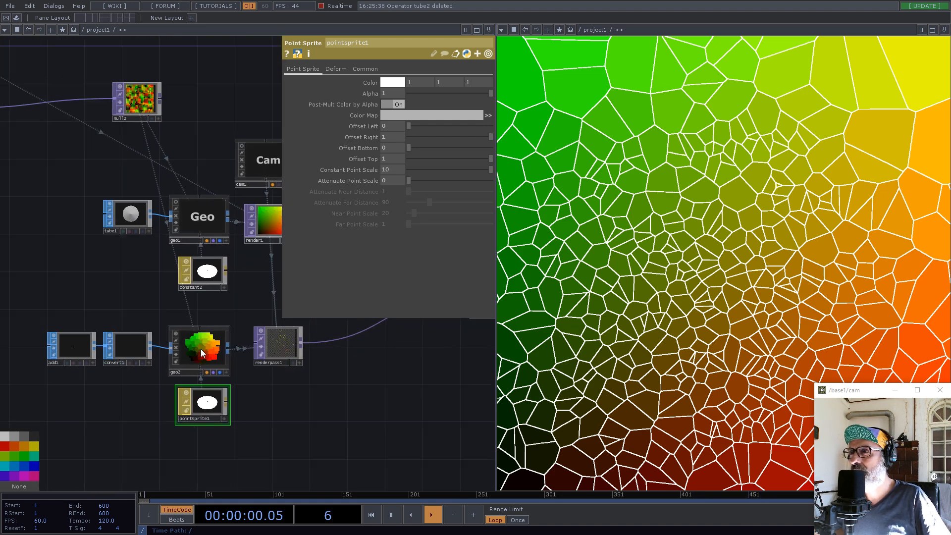
Clear the instance Color OP and its R, G and B channel entries on geo2
{"action": "left_click", "coordinate": [217, 355]}
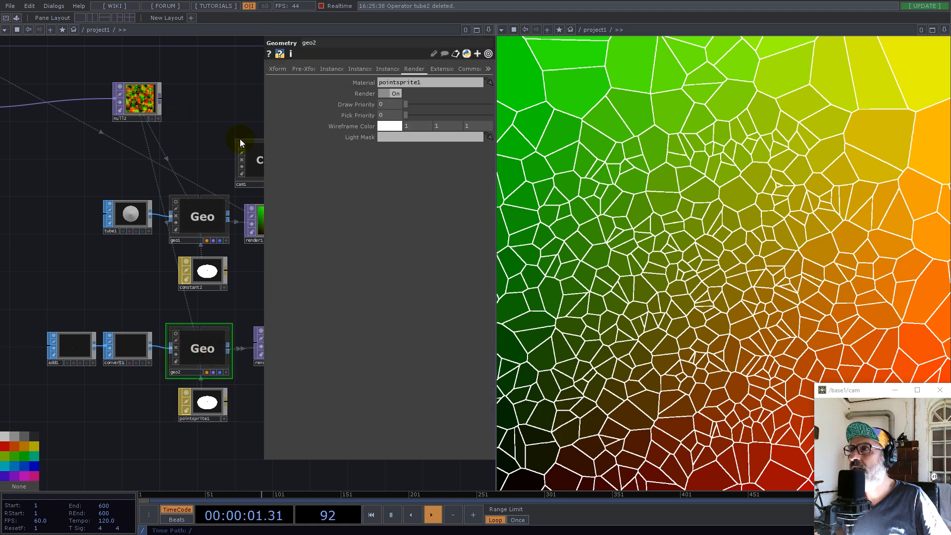
{"action": "left_click", "coordinate": [356, 69]}
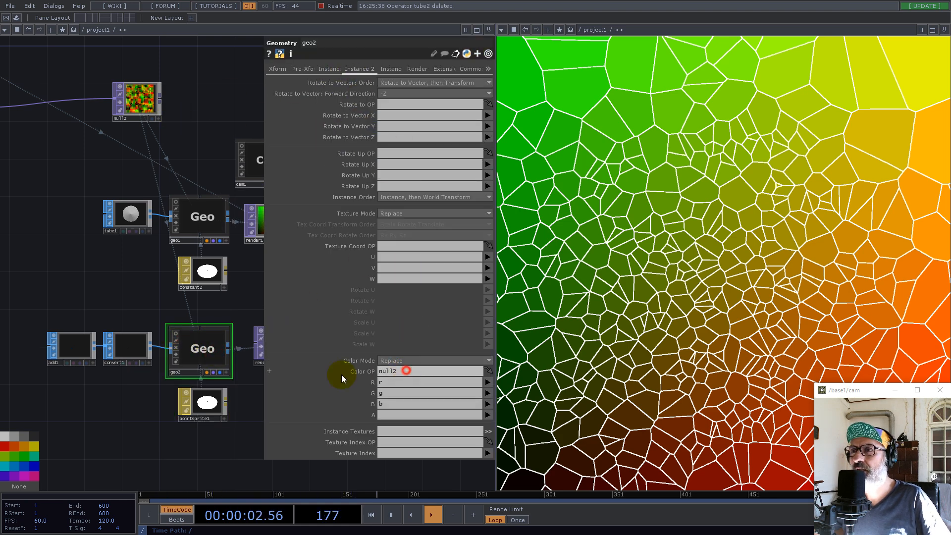
{"action": "left_click_drag", "start_coordinate": [406, 370], "coordinate": [288, 374]}
{"action": "key", "text": "Delete"}
{"action": "left_click_drag", "start_coordinate": [387, 382], "coordinate": [354, 405]}
{"action": "key", "text": "Delete"}
{"action": "key", "text": "Delete"}
{"action": "key", "text": "Delete"}
Set the Constant Point Scale of pointsprite1 to 5
{"action": "left_click", "coordinate": [203, 402]}
{"action": "left_click_drag", "start_coordinate": [408, 168], "coordinate": [448, 169]}
{"action": "left_click_drag", "start_coordinate": [389, 170], "coordinate": [316, 171]}
{"action": "type", "text": "5"}
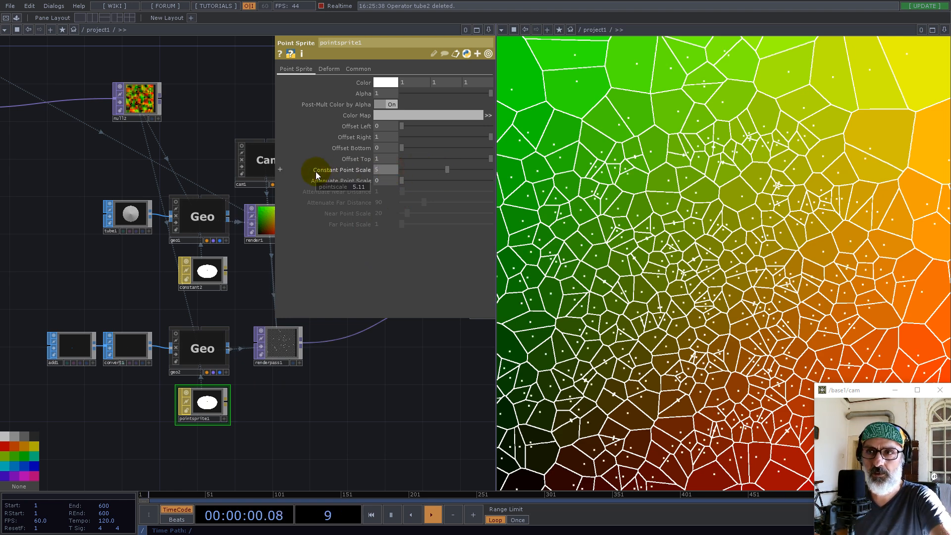
{"action": "key", "text": "Return"}
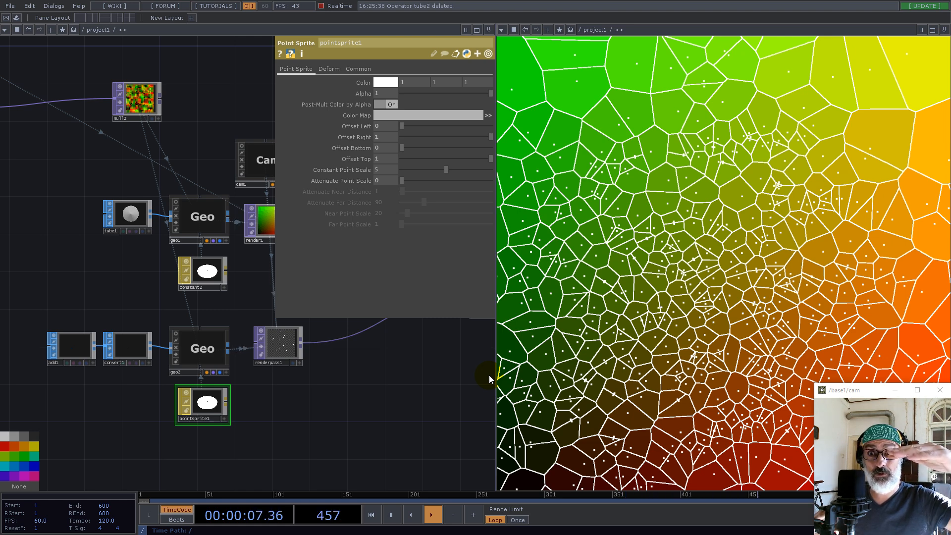
{"action": "left_click_drag", "start_coordinate": [345, 420], "coordinate": [233, 425]}
{"action": "scroll", "coordinate": [248, 416], "scroll_direction": "down", "scroll_amount": 3}
{"action": "scroll", "coordinate": [352, 374], "scroll_direction": "up", "scroll_amount": 1}
{"action": "scroll", "coordinate": [357, 372], "scroll_direction": "up", "scroll_amount": 2}
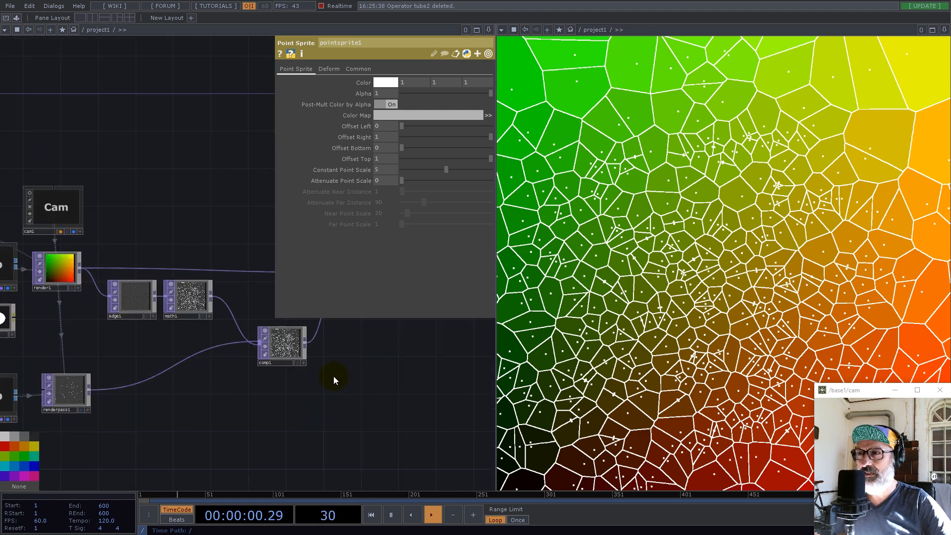
{"action": "left_click_drag", "start_coordinate": [331, 377], "coordinate": [266, 436]}
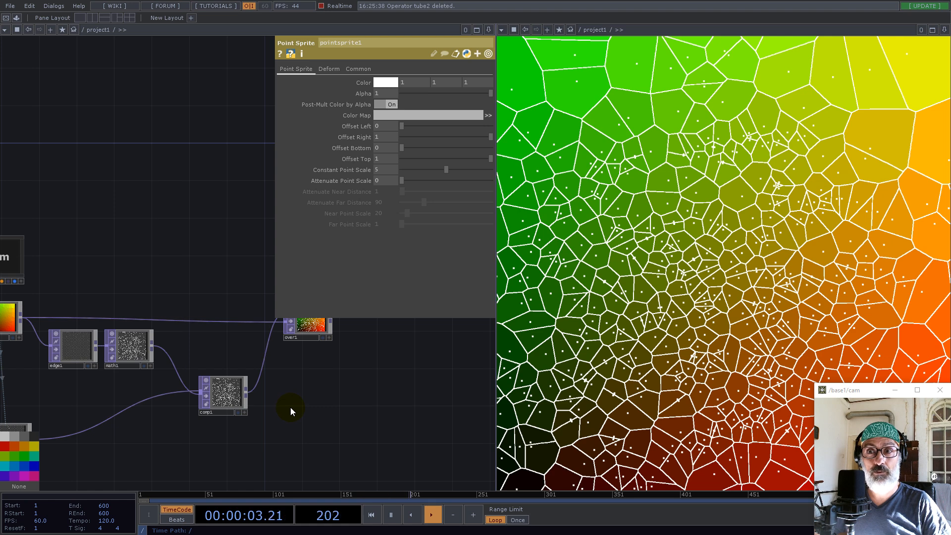
Move over1 farther out in the network and branch a Level TOP off math1's output
{"action": "left_click_drag", "start_coordinate": [213, 357], "coordinate": [308, 411]}
{"action": "left_click_drag", "start_coordinate": [368, 335], "coordinate": [364, 321]}
{"action": "left_click_drag", "start_coordinate": [407, 395], "coordinate": [278, 460]}
{"action": "left_click_drag", "start_coordinate": [334, 389], "coordinate": [390, 341]}
{"action": "left_click_drag", "start_coordinate": [230, 385], "coordinate": [314, 366]}
{"action": "left_click_drag", "start_coordinate": [319, 426], "coordinate": [465, 341]}
{"action": "scroll", "coordinate": [262, 378], "scroll_direction": "up", "scroll_amount": 5}
{"action": "right_click", "coordinate": [225, 347]}
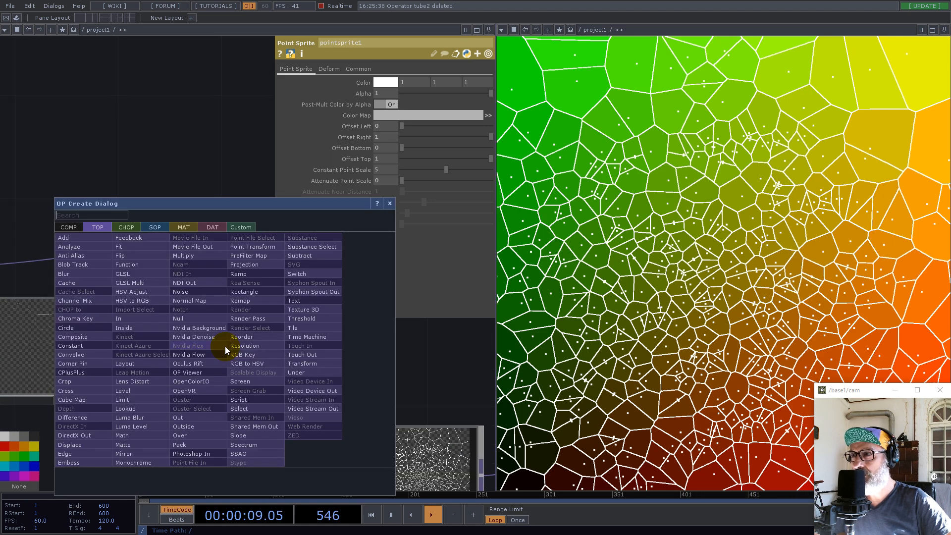
{"action": "type", "text": "le"}
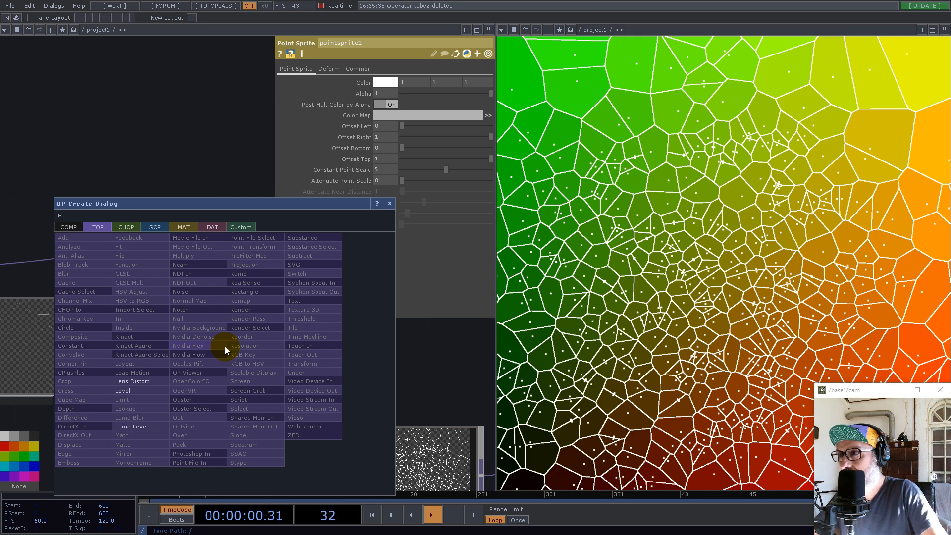
{"action": "left_click", "coordinate": [133, 392]}
{"action": "left_click", "coordinate": [377, 341]}
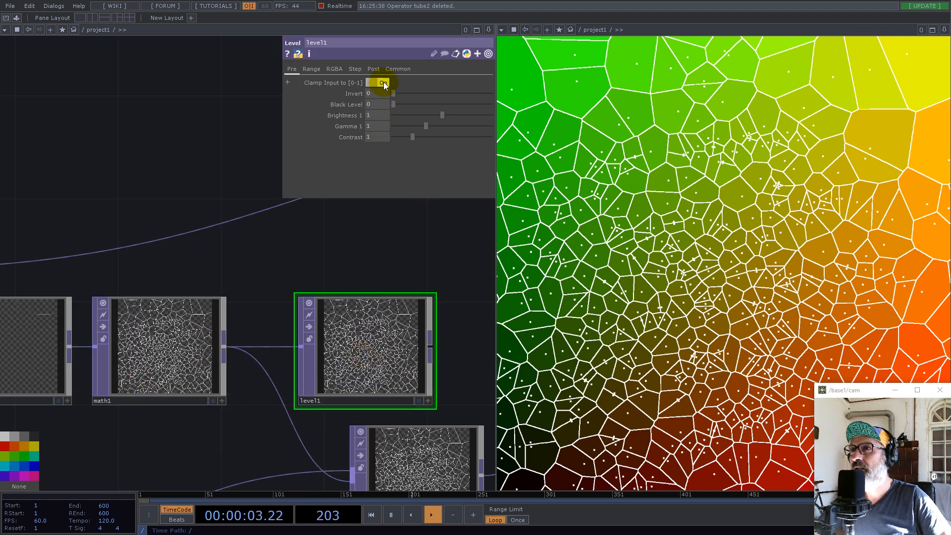
Set level1's Black Level to 2 and check the cell edges in its viewer
{"action": "left_click_drag", "start_coordinate": [394, 104], "coordinate": [646, 108]}
{"action": "scroll", "coordinate": [447, 393], "scroll_direction": "up", "scroll_amount": 5}
{"action": "scroll", "coordinate": [190, 318], "scroll_direction": "up", "scroll_amount": 5}
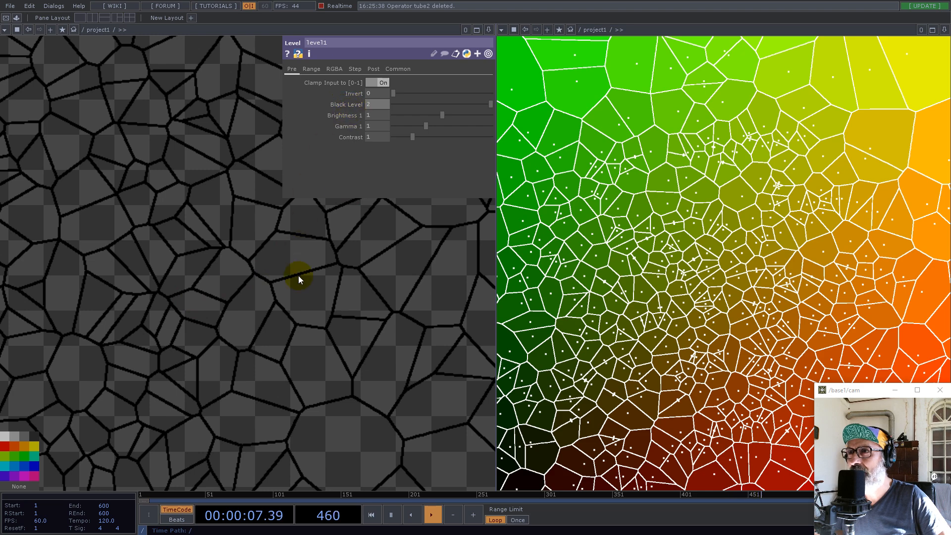
{"action": "scroll", "coordinate": [286, 323], "scroll_direction": "down", "scroll_amount": 10}
Add a Null TOP after level1, leaving space between the two nodes
{"action": "left_click_drag", "start_coordinate": [418, 399], "coordinate": [235, 390]}
{"action": "right_click", "coordinate": [121, 302]}
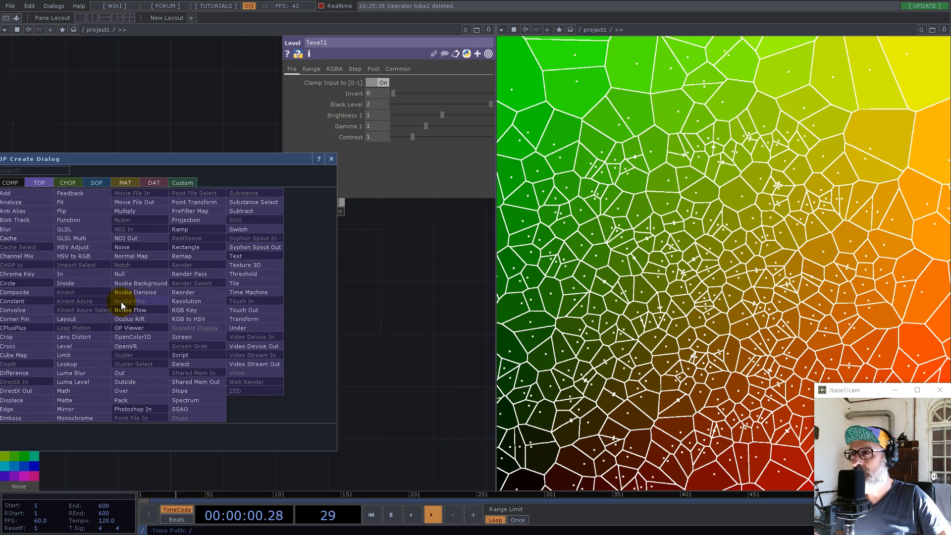
{"action": "left_click", "coordinate": [122, 273]}
{"action": "left_click", "coordinate": [426, 301]}
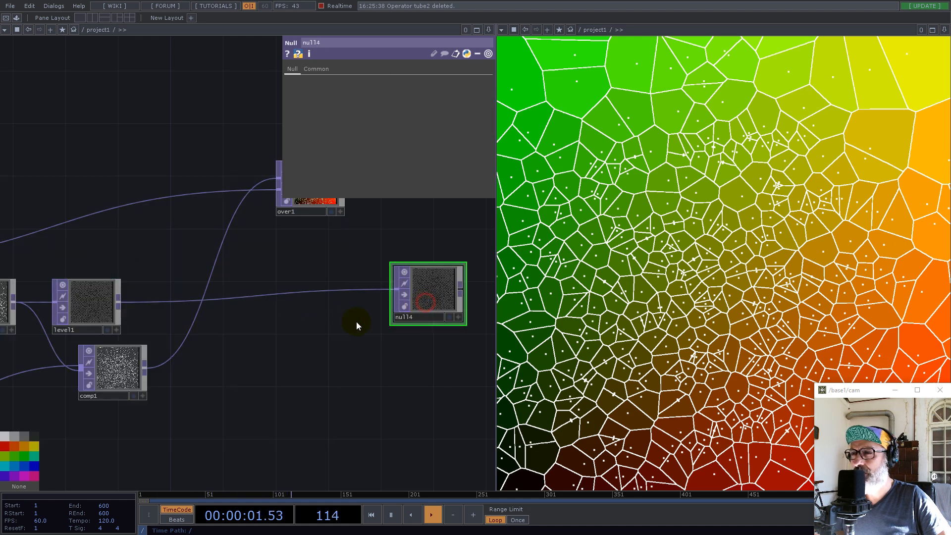
Insert a Null TOP between level1 and null4 and collapse it into a Base COMP
{"action": "right_click", "coordinate": [236, 295]}
{"action": "left_click", "coordinate": [251, 286]}
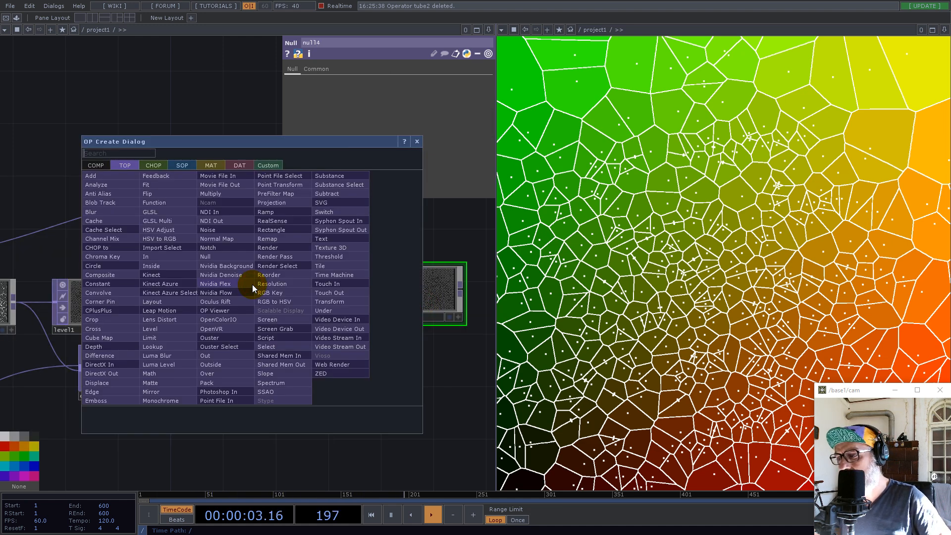
{"action": "left_click", "coordinate": [211, 256]}
{"action": "left_click", "coordinate": [236, 300]}
{"action": "right_click", "coordinate": [244, 374]}
{"action": "left_click", "coordinate": [278, 481]}
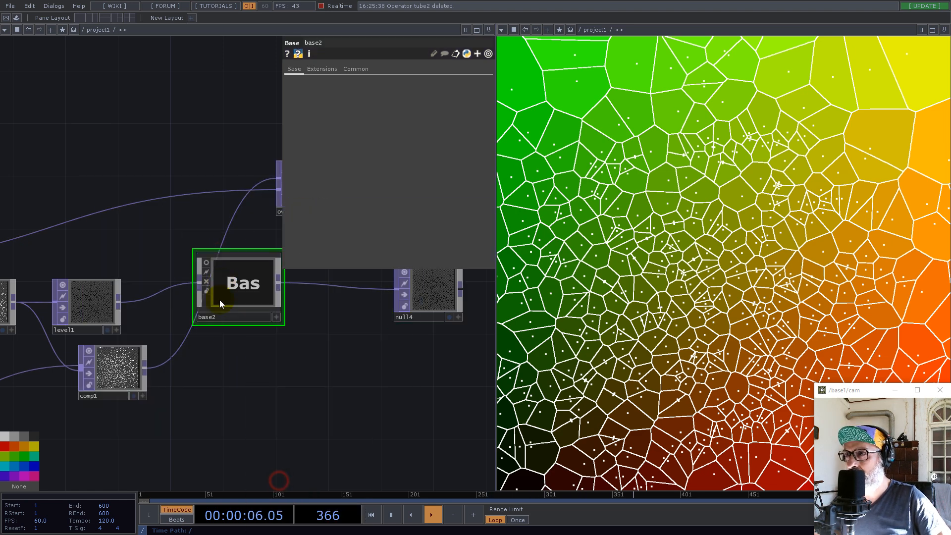
Place base2 closer to level1 and move over1 and null3 below the null4 branch
{"action": "left_click_drag", "start_coordinate": [233, 281], "coordinate": [194, 307]}
{"action": "left_click_drag", "start_coordinate": [121, 367], "coordinate": [120, 406]}
{"action": "left_click_drag", "start_coordinate": [206, 411], "coordinate": [329, 411]}
{"action": "left_click_drag", "start_coordinate": [390, 404], "coordinate": [113, 400]}
{"action": "scroll", "coordinate": [99, 352], "scroll_direction": "down", "scroll_amount": 3}
{"action": "right_click_drag", "start_coordinate": [231, 282], "coordinate": [109, 251]}
{"action": "left_click_drag", "start_coordinate": [143, 271], "coordinate": [253, 431]}
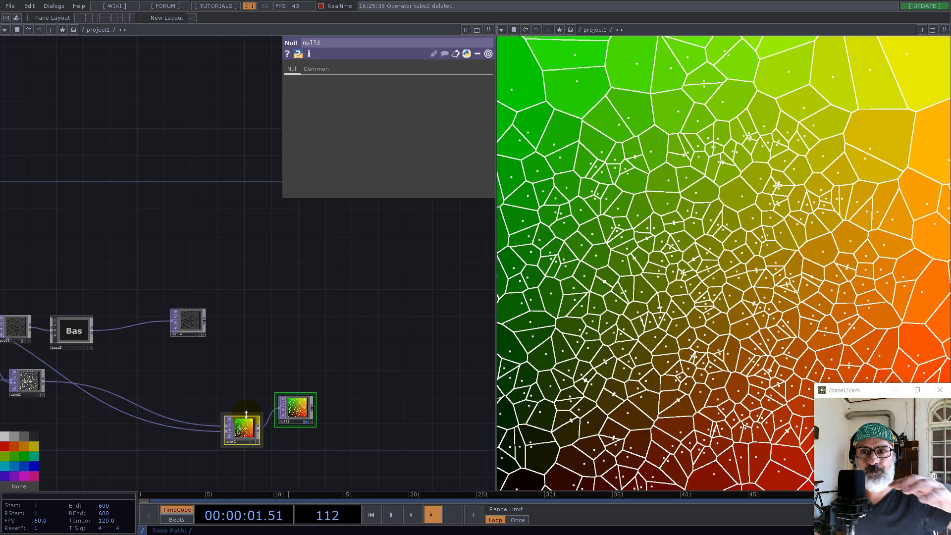
{"action": "left_click_drag", "start_coordinate": [296, 411], "coordinate": [336, 424]}
{"action": "left_click_drag", "start_coordinate": [303, 363], "coordinate": [378, 353]}
Enter base2 and turn off the viewer of the Null between in1 and out1
{"action": "scroll", "coordinate": [197, 313], "scroll_direction": "up", "scroll_amount": 5}
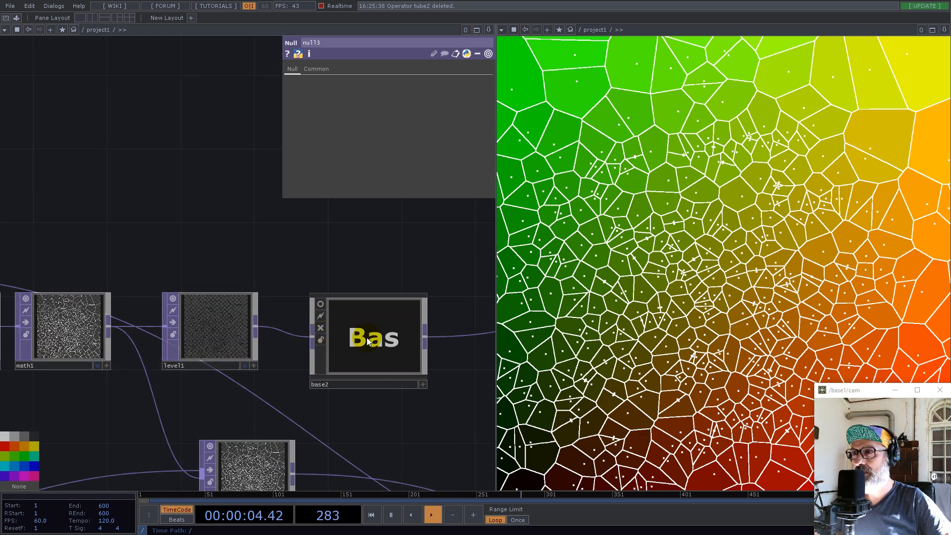
{"action": "scroll", "coordinate": [367, 337], "scroll_direction": "up", "scroll_amount": 2}
{"action": "left_click_drag", "start_coordinate": [298, 326], "coordinate": [330, 375]}
{"action": "scroll", "coordinate": [182, 318], "scroll_direction": "up", "scroll_amount": 5}
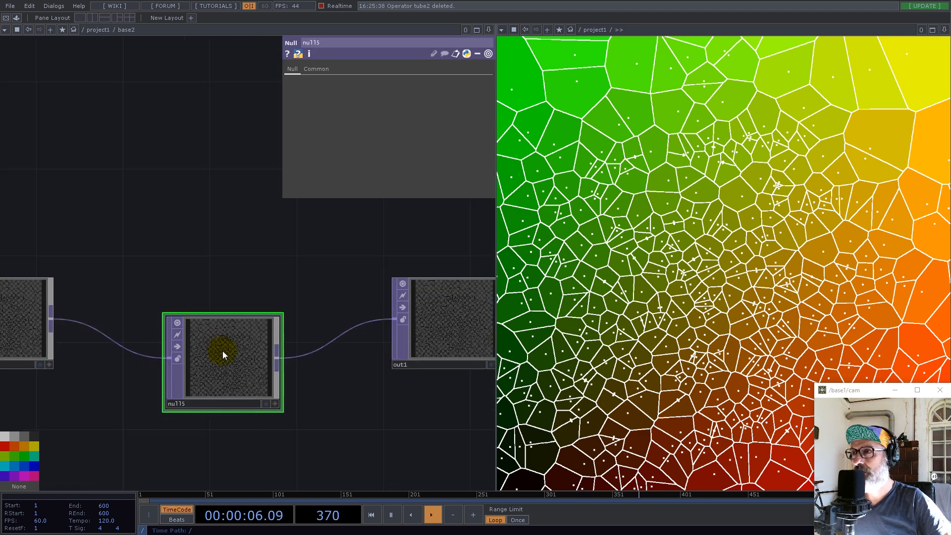
{"action": "left_click", "coordinate": [154, 299]}
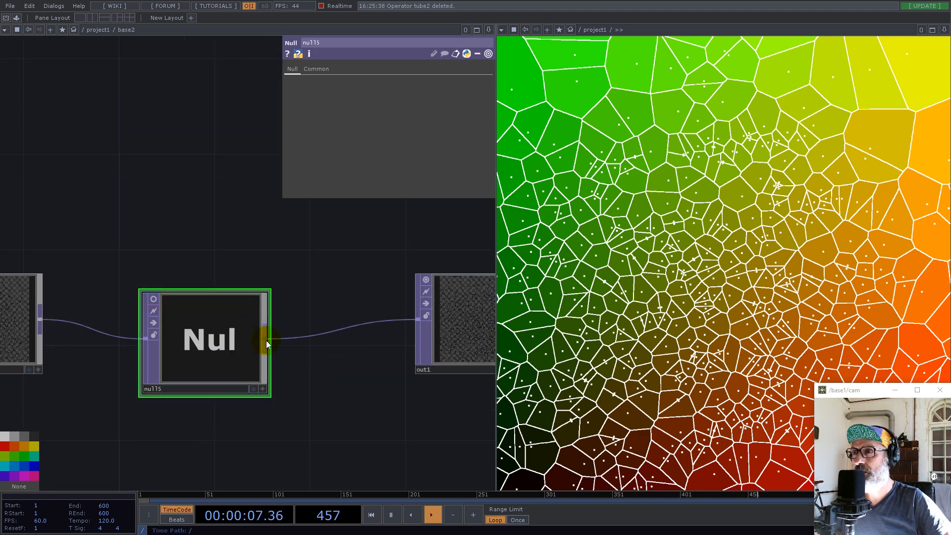
Branch a Feedback TOP off null5's output inside base2
{"action": "key", "text": "Tab"}
{"action": "type", "text": "fe"}
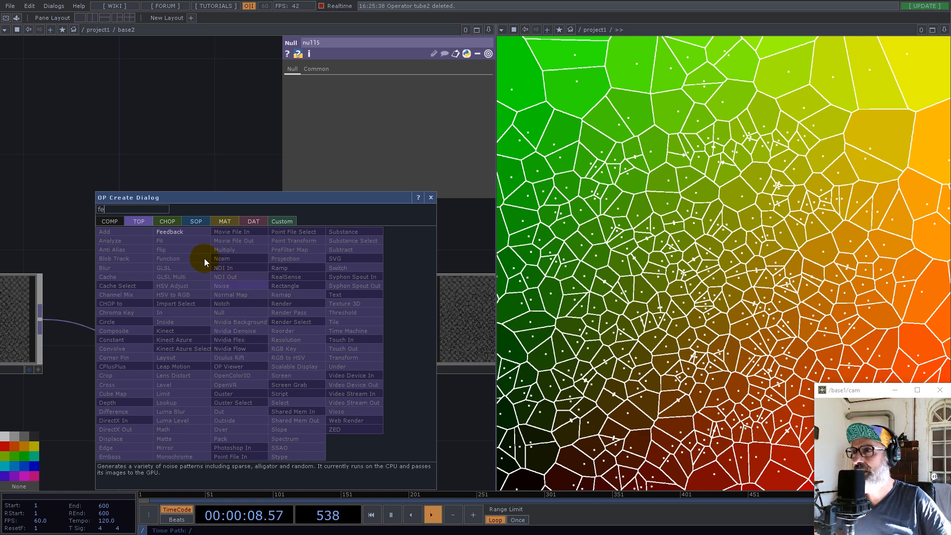
{"action": "left_click", "coordinate": [186, 232]}
{"action": "left_click", "coordinate": [360, 243]}
{"action": "scroll", "coordinate": [278, 278], "scroll_direction": "down", "scroll_amount": 10}
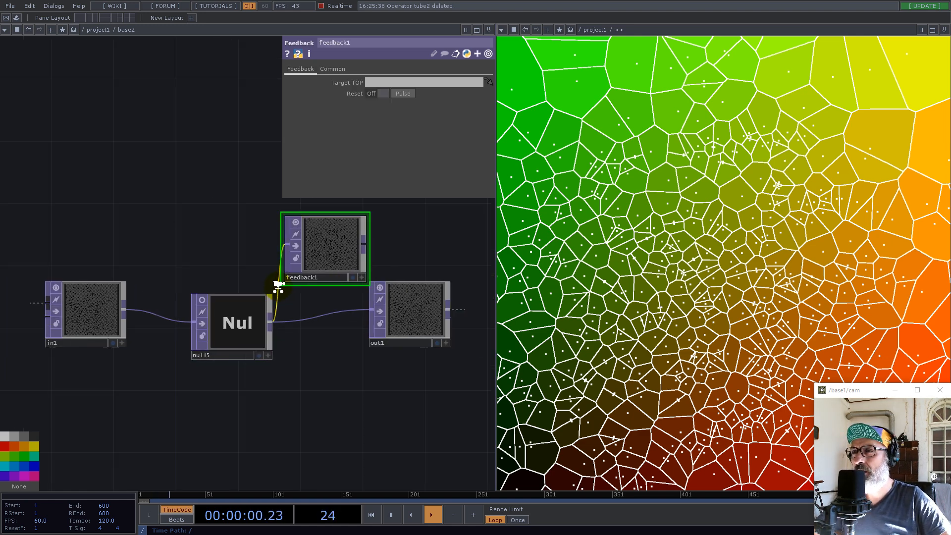
Return to project1 and open null1's channels in a floating viewer placed beside the parameters
{"action": "scroll", "coordinate": [309, 340], "scroll_direction": "down", "scroll_amount": 7}
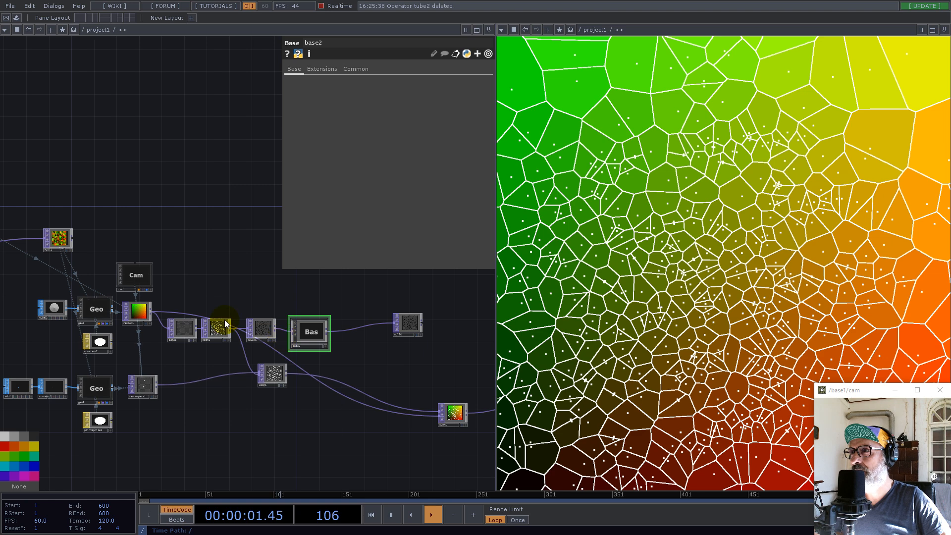
{"action": "left_click_drag", "start_coordinate": [55, 173], "coordinate": [339, 252]}
{"action": "scroll", "coordinate": [191, 237], "scroll_direction": "up", "scroll_amount": 6}
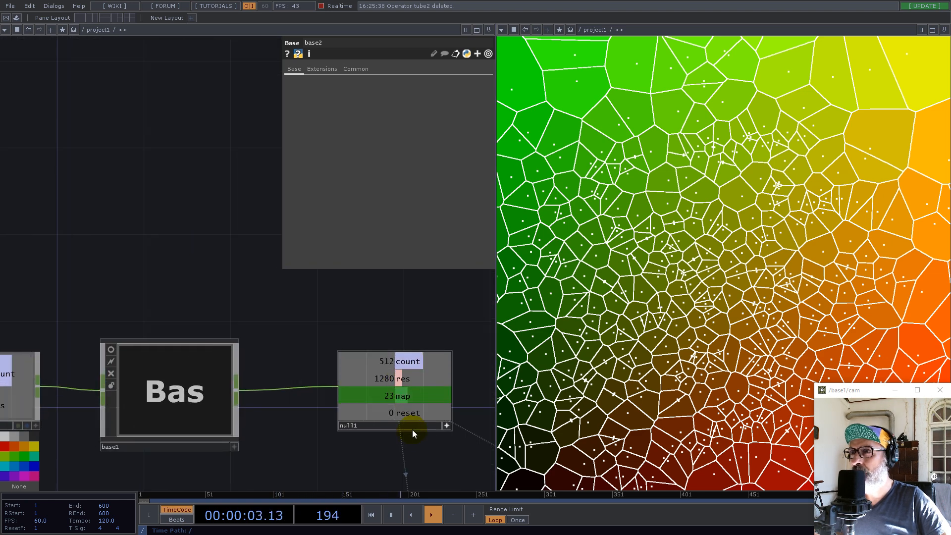
{"action": "right_click", "coordinate": [423, 426]}
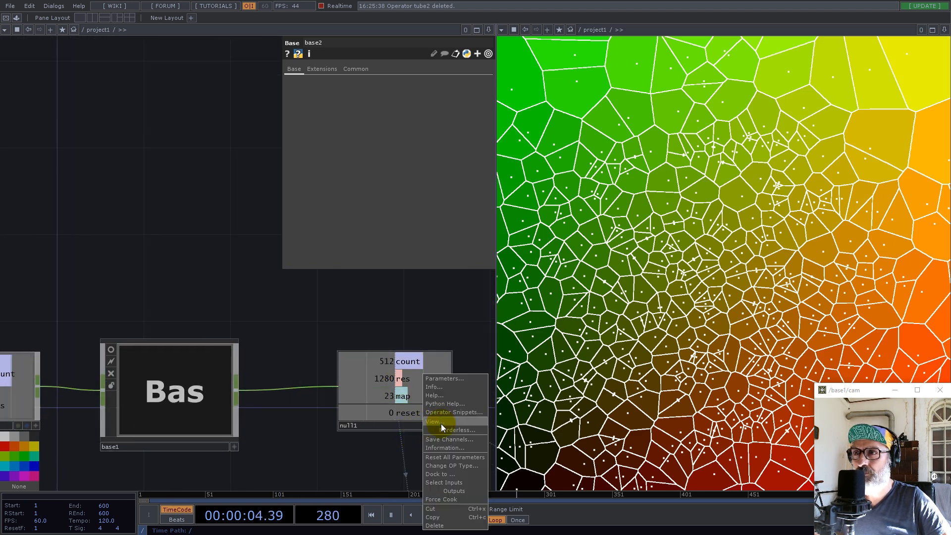
{"action": "left_click", "coordinate": [443, 424]}
{"action": "left_click_drag", "start_coordinate": [435, 346], "coordinate": [590, 104]}
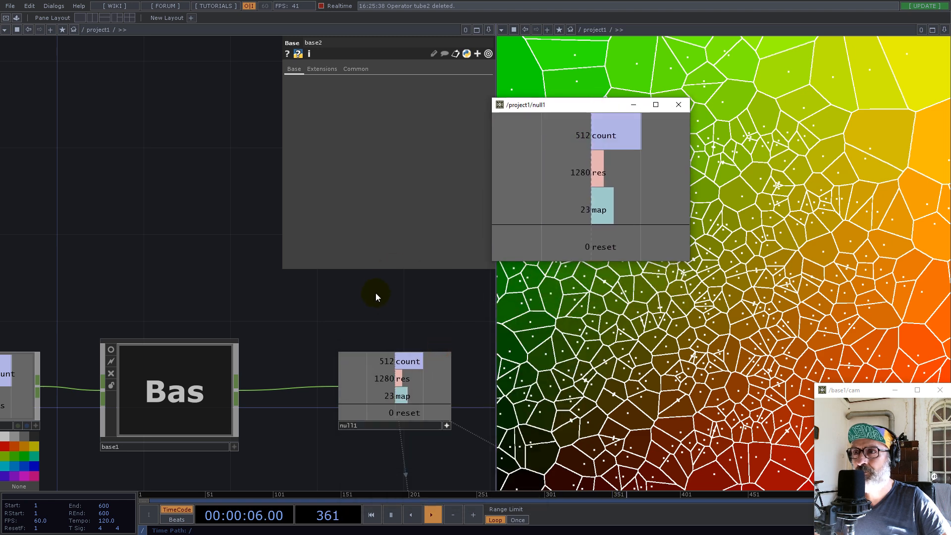
Go back into base2 and link null1's reset channel to feedback1's Reset parameter
{"action": "scroll", "coordinate": [155, 310], "scroll_direction": "down", "scroll_amount": 8}
{"action": "scroll", "coordinate": [113, 369], "scroll_direction": "down", "scroll_amount": 2}
{"action": "scroll", "coordinate": [114, 378], "scroll_direction": "up", "scroll_amount": 2}
{"action": "left_click_drag", "start_coordinate": [117, 416], "coordinate": [210, 418]}
{"action": "double_click", "coordinate": [217, 320]}
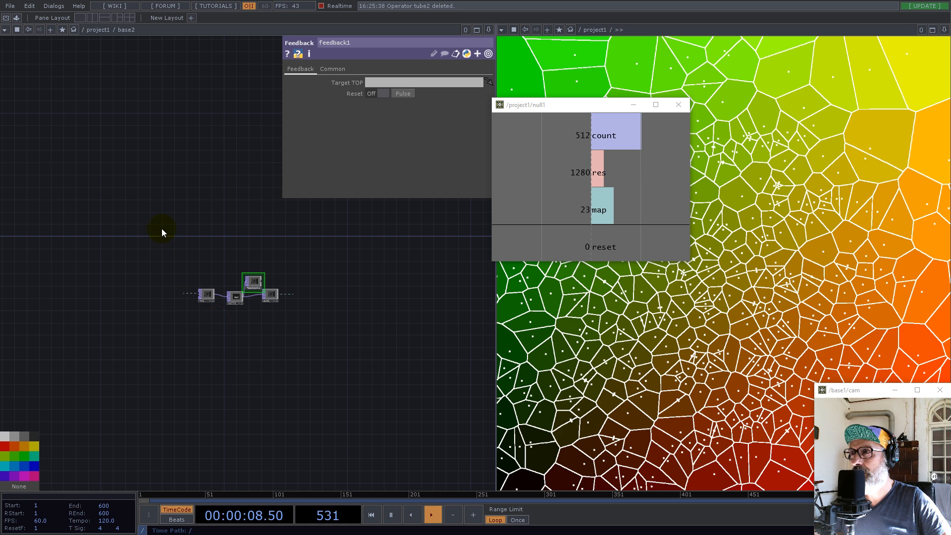
{"action": "scroll", "coordinate": [198, 267], "scroll_direction": "up", "scroll_amount": 5}
{"action": "left_click_drag", "start_coordinate": [611, 234], "coordinate": [413, 90]}
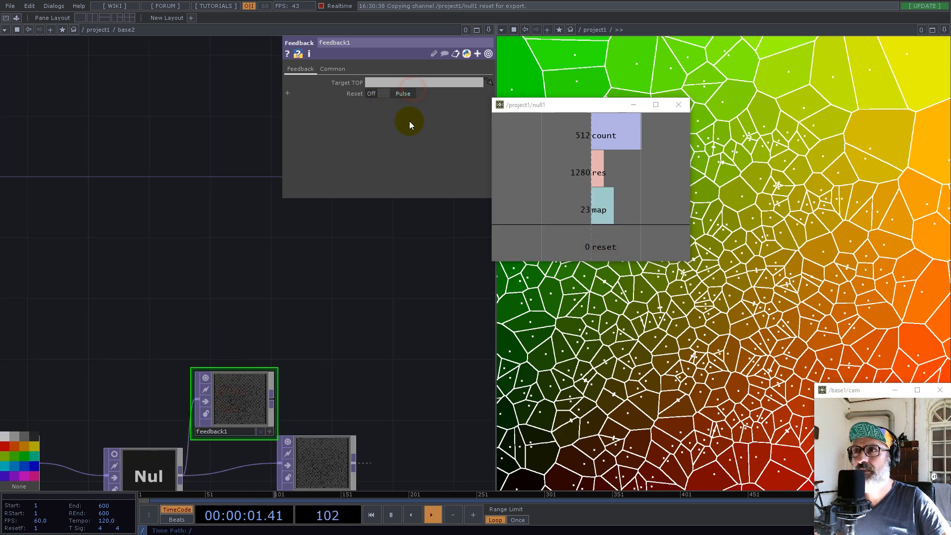
{"action": "left_click_drag", "start_coordinate": [596, 236], "coordinate": [382, 96]}
{"action": "left_click", "coordinate": [383, 91]}
Turn off feedback1's viewer and move feedback1 and out1 apart to free space between them
{"action": "left_click_drag", "start_coordinate": [340, 316], "coordinate": [185, 223]}
{"action": "left_click", "coordinate": [83, 294]}
{"action": "left_click", "coordinate": [50, 282]}
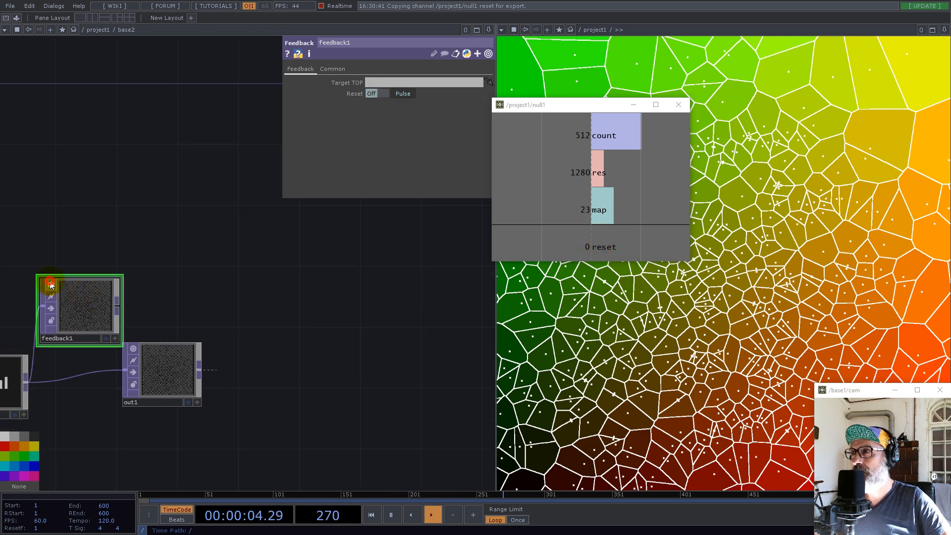
{"action": "left_click_drag", "start_coordinate": [85, 275], "coordinate": [86, 245]}
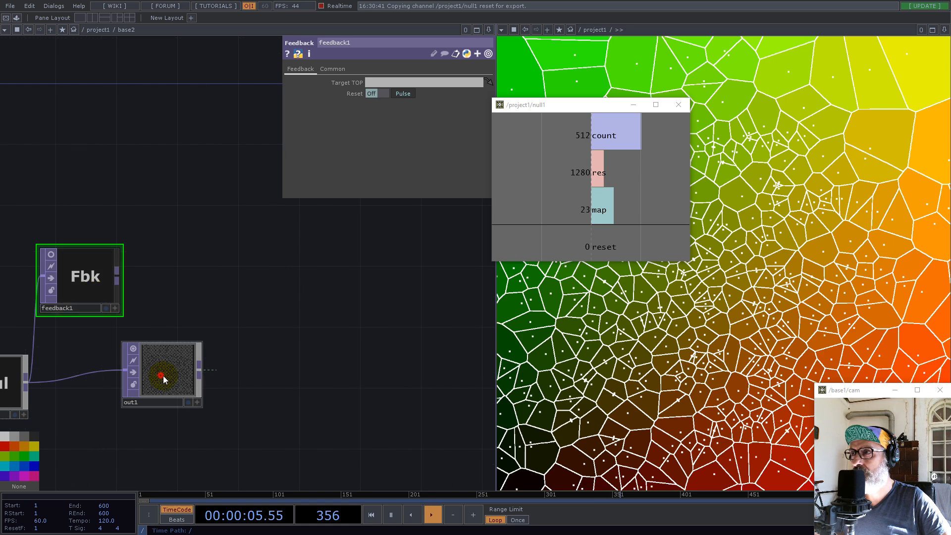
{"action": "left_click_drag", "start_coordinate": [159, 376], "coordinate": [290, 404]}
Add a Blur TOP after feedback1 and move out1 farther away
{"action": "right_click", "coordinate": [118, 275]}
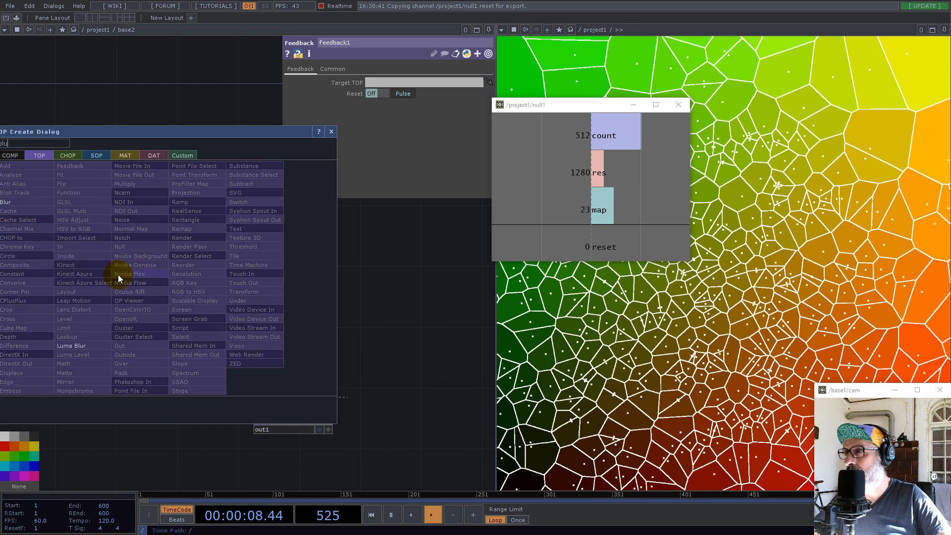
{"action": "left_click", "coordinate": [19, 201]}
{"action": "left_click", "coordinate": [188, 280]}
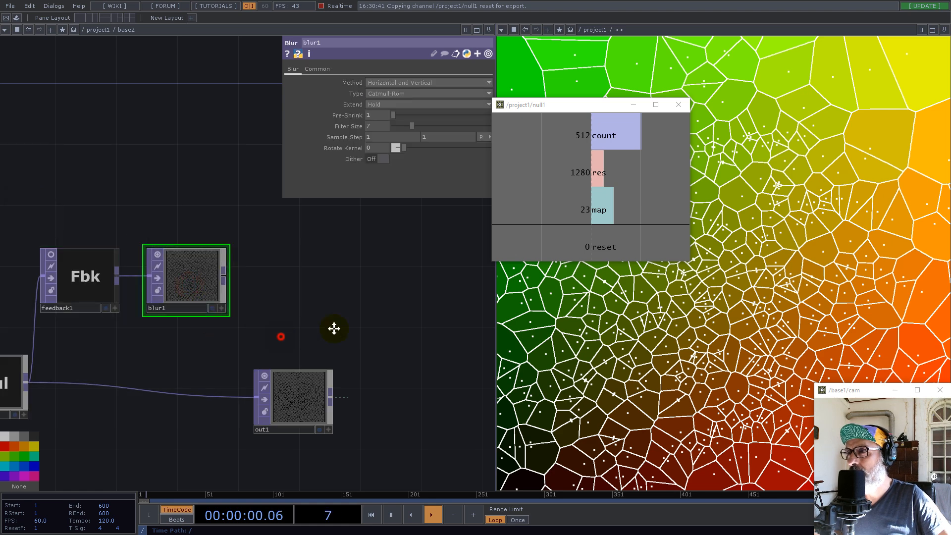
{"action": "left_click_drag", "start_coordinate": [303, 332], "coordinate": [356, 329]}
{"action": "left_click_drag", "start_coordinate": [391, 370], "coordinate": [451, 355]}
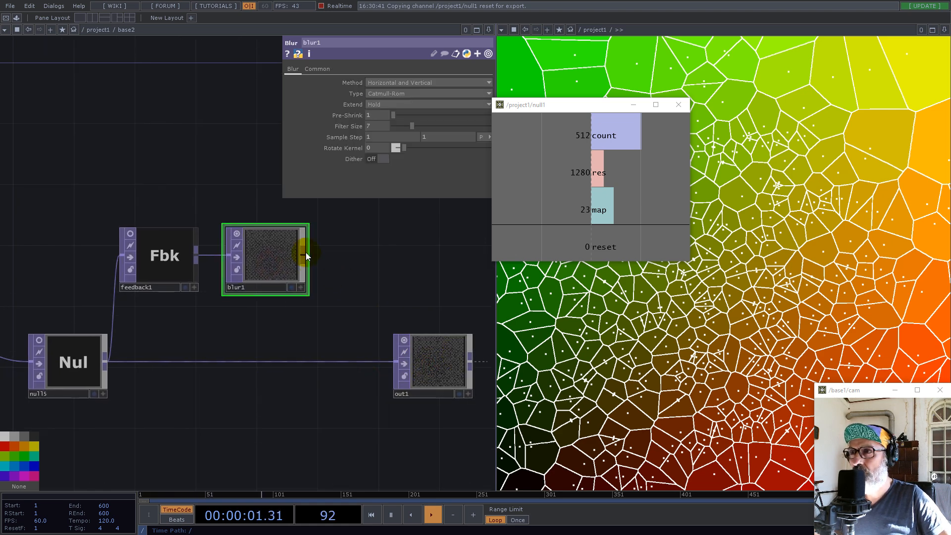
Add a Level TOP after blur1
{"action": "right_click", "coordinate": [305, 258]}
{"action": "type", "text": "lev"}
{"action": "left_click", "coordinate": [216, 301]}
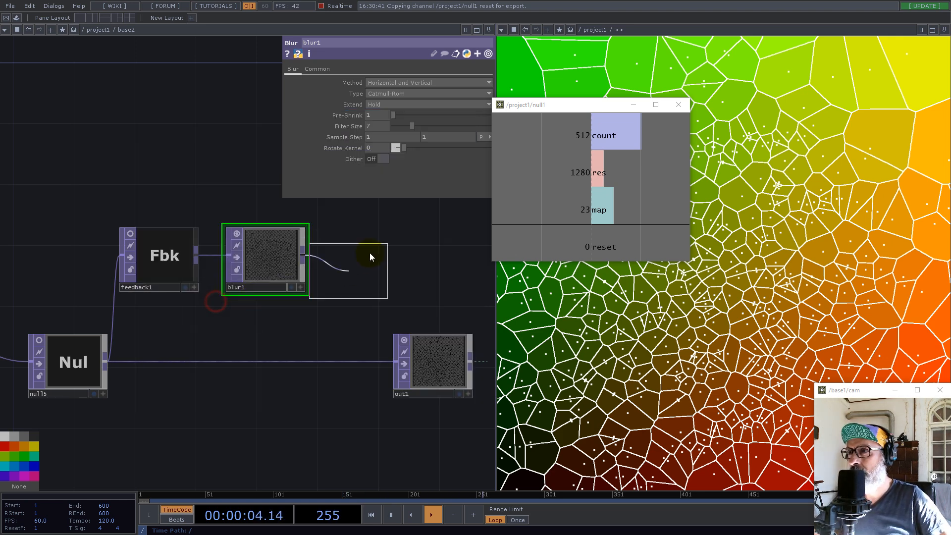
{"action": "left_click", "coordinate": [372, 258]}
Set blur1's Filter Size to 16 and level1's Opacity to 0.9625
{"action": "left_click", "coordinate": [289, 257]}
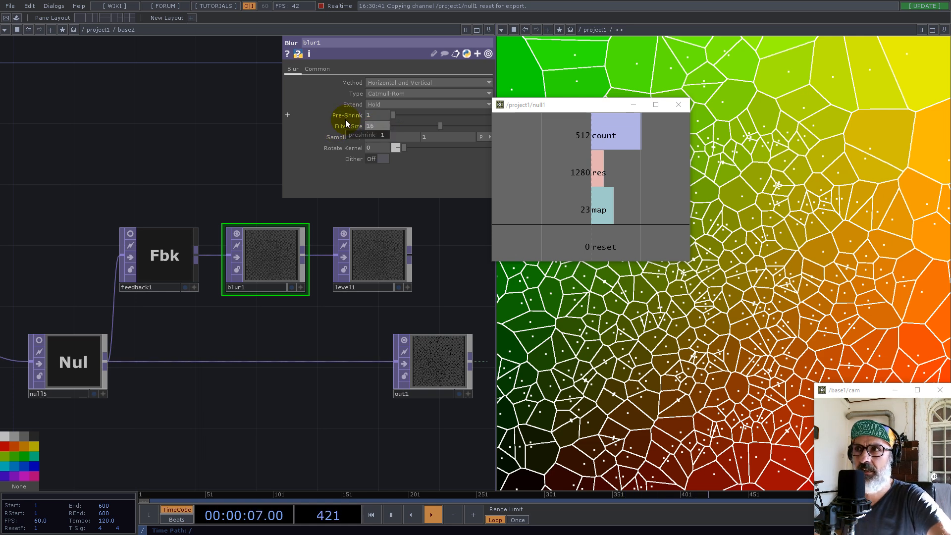
{"action": "left_click", "coordinate": [376, 251]}
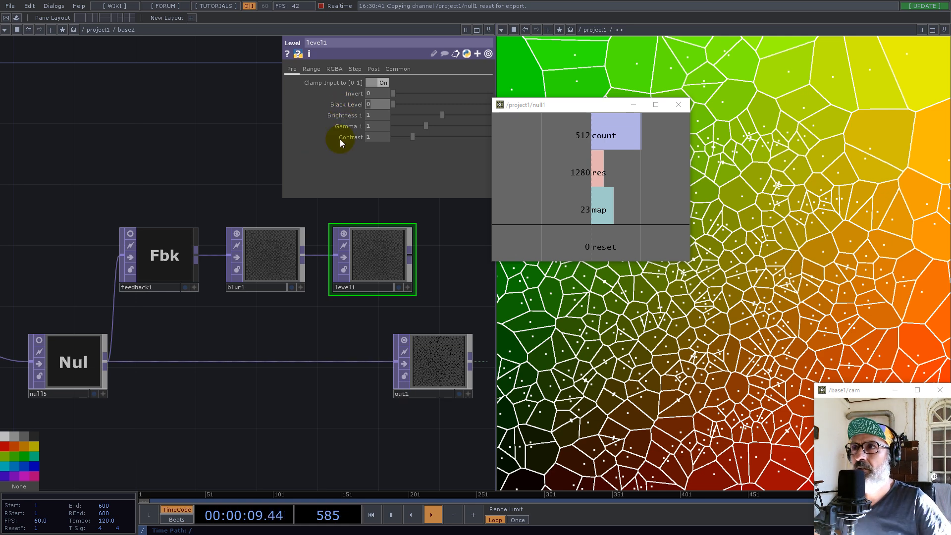
{"action": "left_click", "coordinate": [372, 69]}
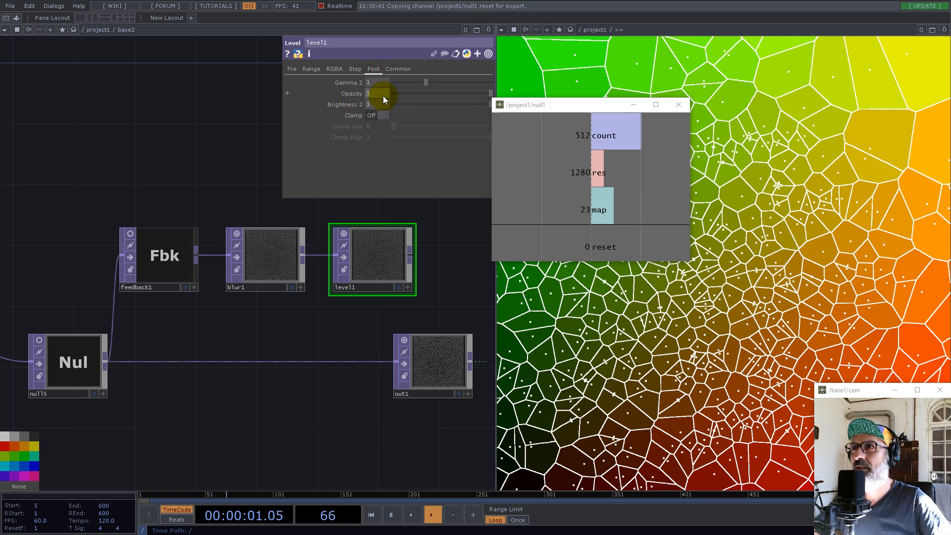
{"action": "type", "text": "0.9"}
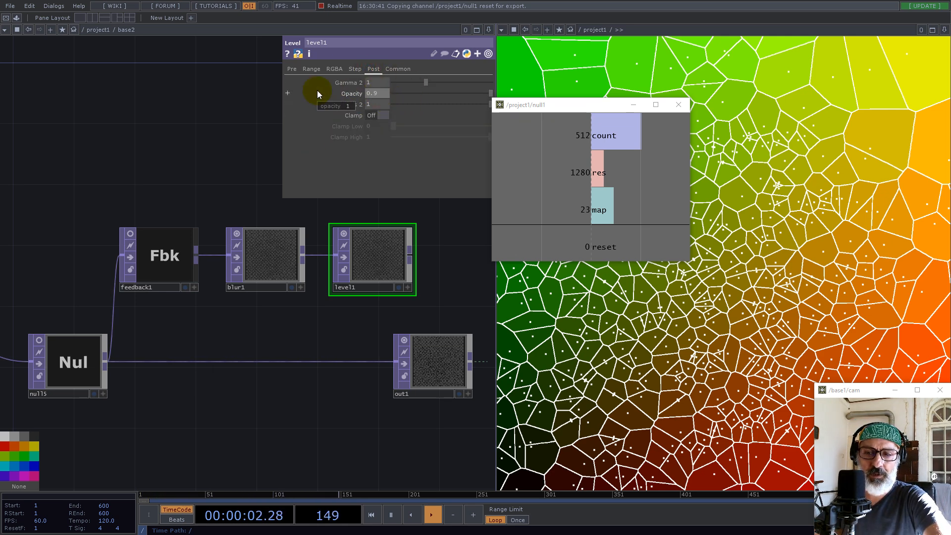
{"action": "type", "text": "625"}
{"action": "key", "text": "Return"}
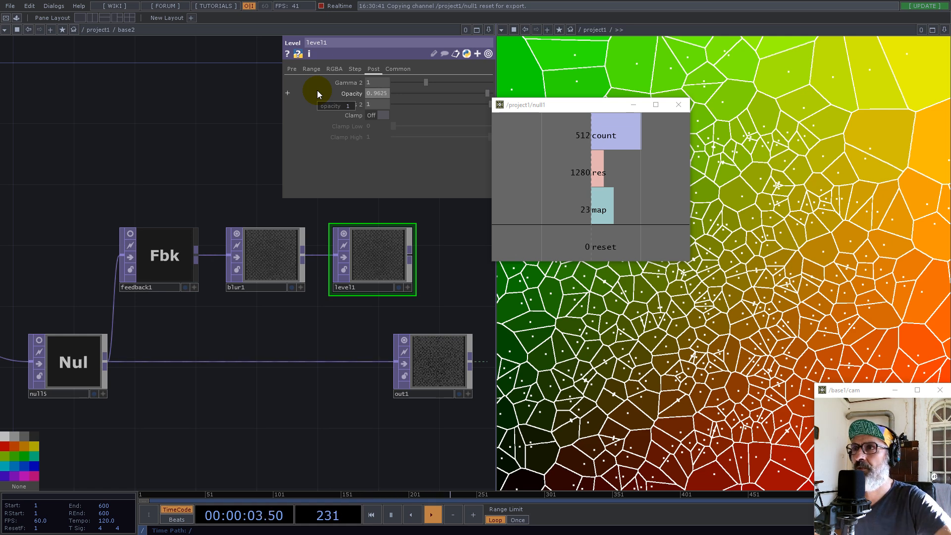
Move out1 farther away and add an Over TOP fed by level1
{"action": "middle_click_drag", "start_coordinate": [309, 311], "coordinate": [126, 242]}
{"action": "left_click_drag", "start_coordinate": [126, 242], "coordinate": [118, 239]}
{"action": "scroll", "coordinate": [118, 239], "scroll_direction": "down", "scroll_amount": 3}
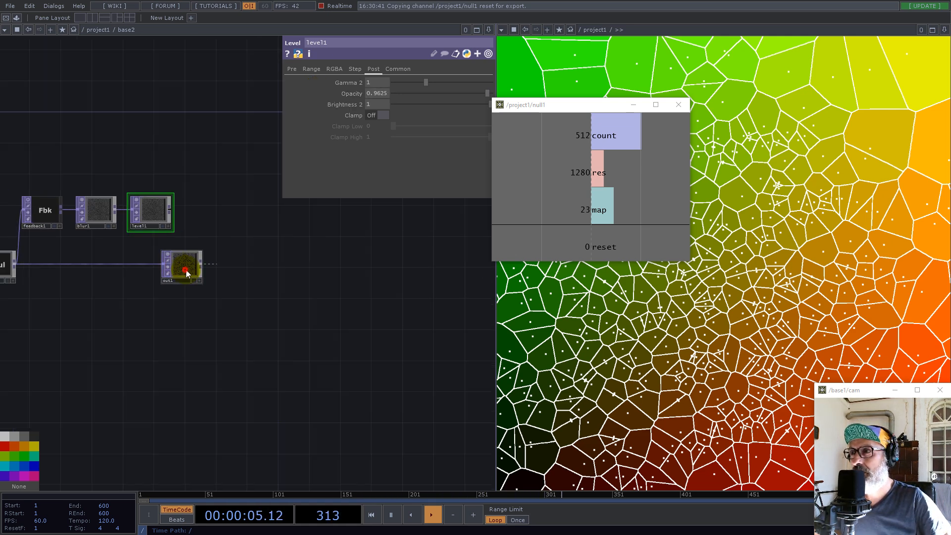
{"action": "left_click_drag", "start_coordinate": [185, 271], "coordinate": [457, 301]}
{"action": "left_click", "coordinate": [171, 210]}
{"action": "type", "text": "over"}
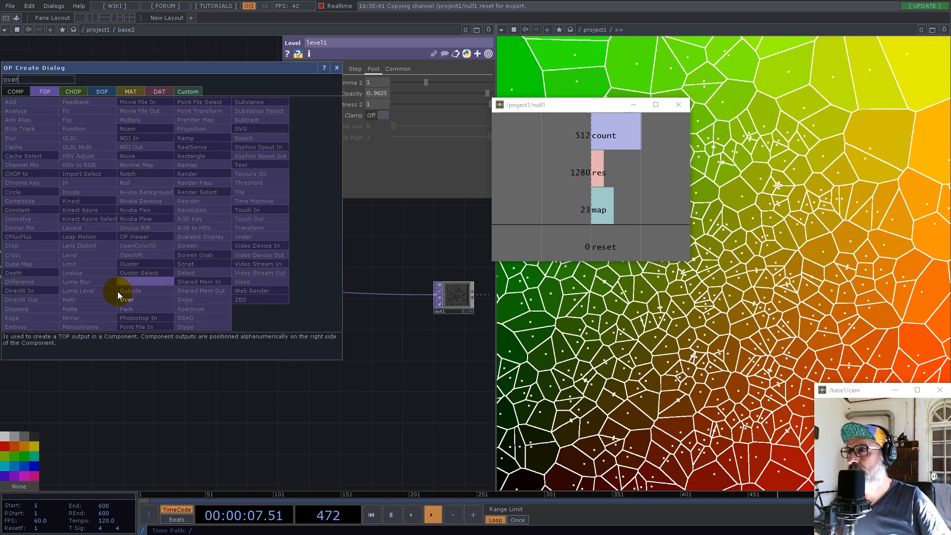
{"action": "left_click", "coordinate": [128, 299]}
{"action": "left_click", "coordinate": [222, 296]}
Connect null5 to over1 as its second input
{"action": "left_click", "coordinate": [15, 265]}
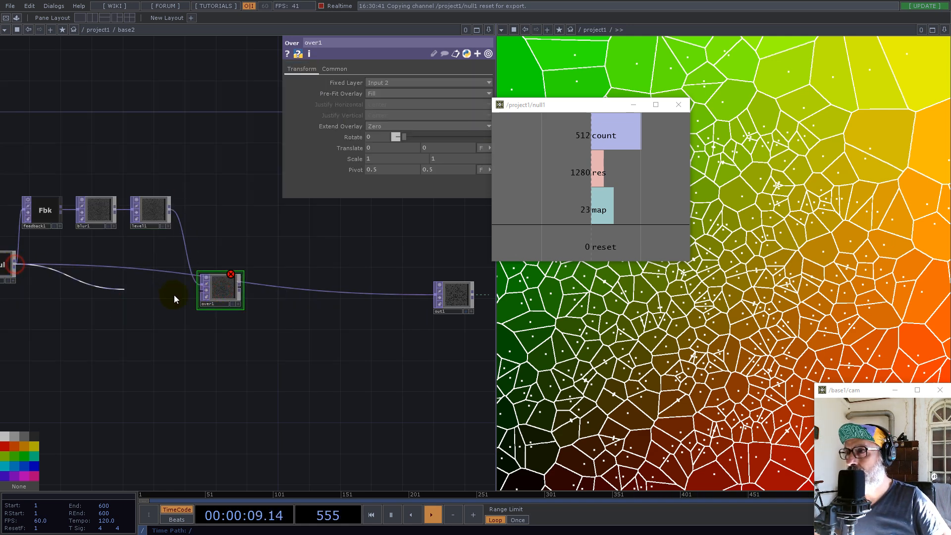
{"action": "left_click", "coordinate": [207, 292]}
{"action": "left_click_drag", "start_coordinate": [307, 314], "coordinate": [330, 288]}
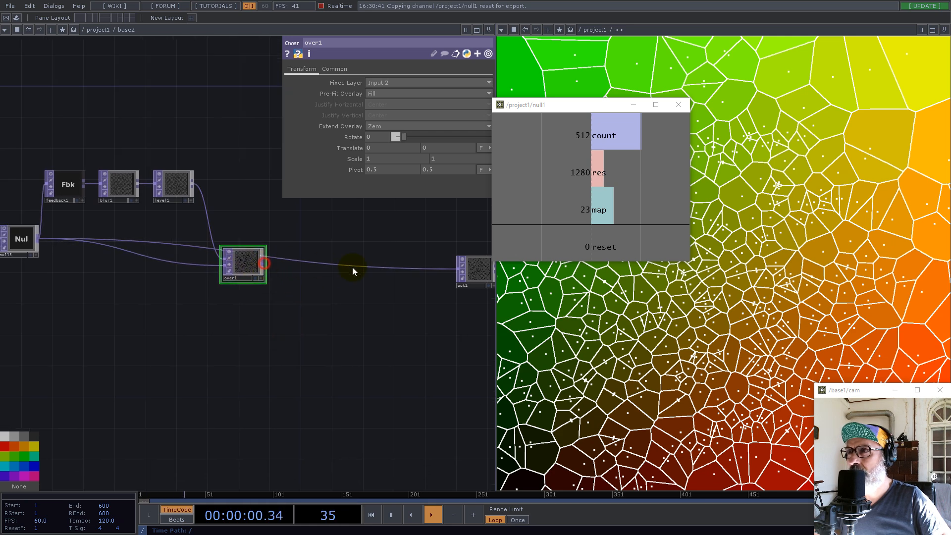
Connect over1 to out1, and set feedback1's Target TOP to over1
{"action": "left_click", "coordinate": [421, 269]}
{"action": "left_click_drag", "start_coordinate": [129, 209], "coordinate": [246, 217]}
{"action": "left_click", "coordinate": [179, 193]}
{"action": "left_click_drag", "start_coordinate": [360, 270], "coordinate": [407, 84]}
{"action": "scroll", "coordinate": [362, 277], "scroll_direction": "up", "scroll_amount": 8}
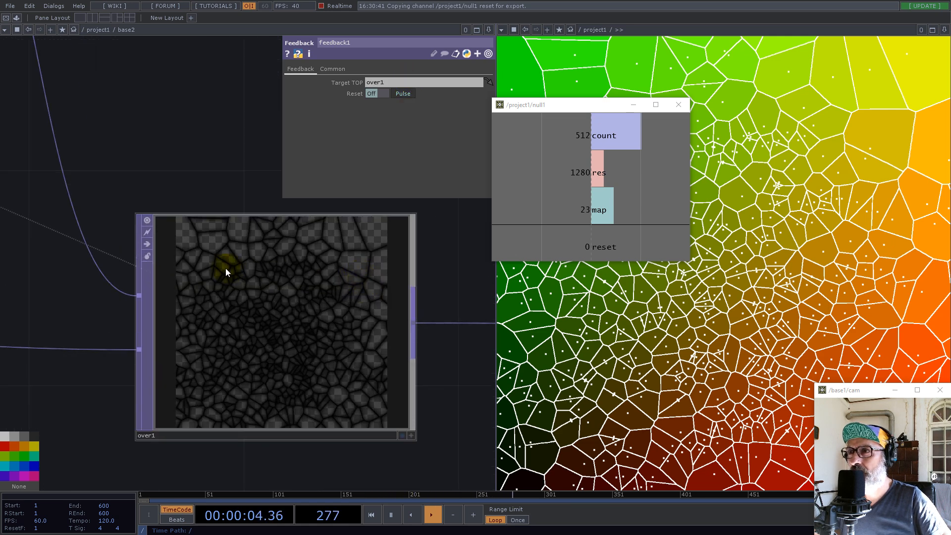
{"action": "scroll", "coordinate": [225, 269], "scroll_direction": "down", "scroll_amount": 8}
{"action": "scroll", "coordinate": [233, 271], "scroll_direction": "up", "scroll_amount": 8}
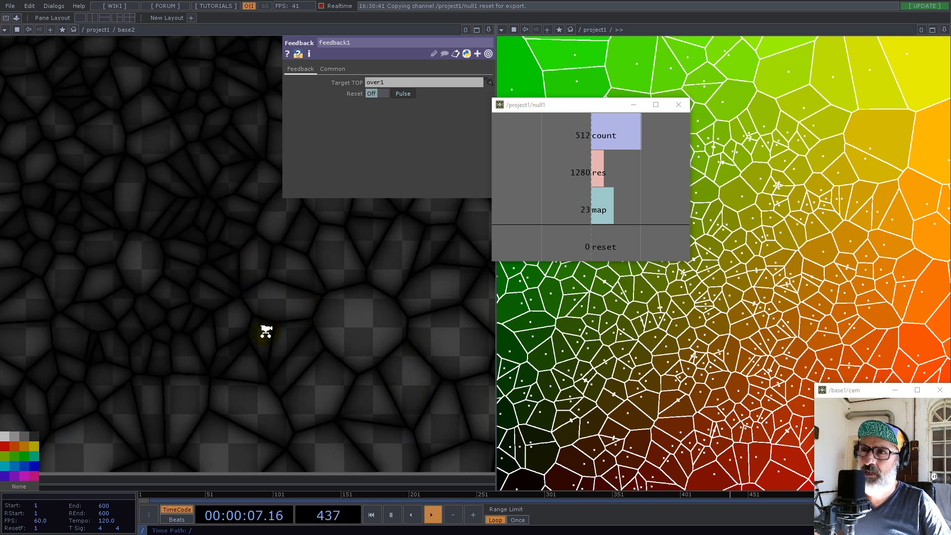
{"action": "scroll", "coordinate": [266, 331], "scroll_direction": "down", "scroll_amount": 4}
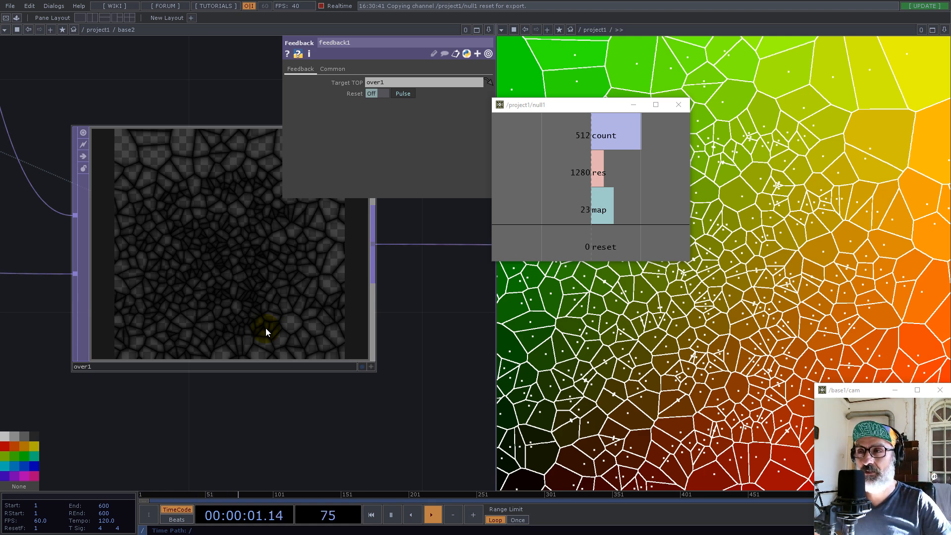
Insert a Transform TOP on the wire between over1 and out1
{"action": "scroll", "coordinate": [199, 261], "scroll_direction": "down", "scroll_amount": 4}
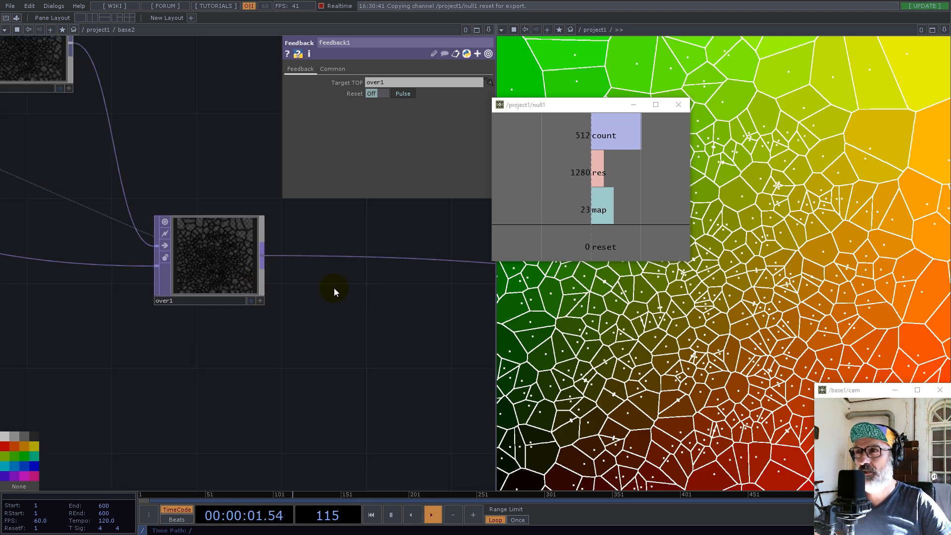
{"action": "right_click", "coordinate": [322, 257]}
{"action": "left_click", "coordinate": [337, 242]}
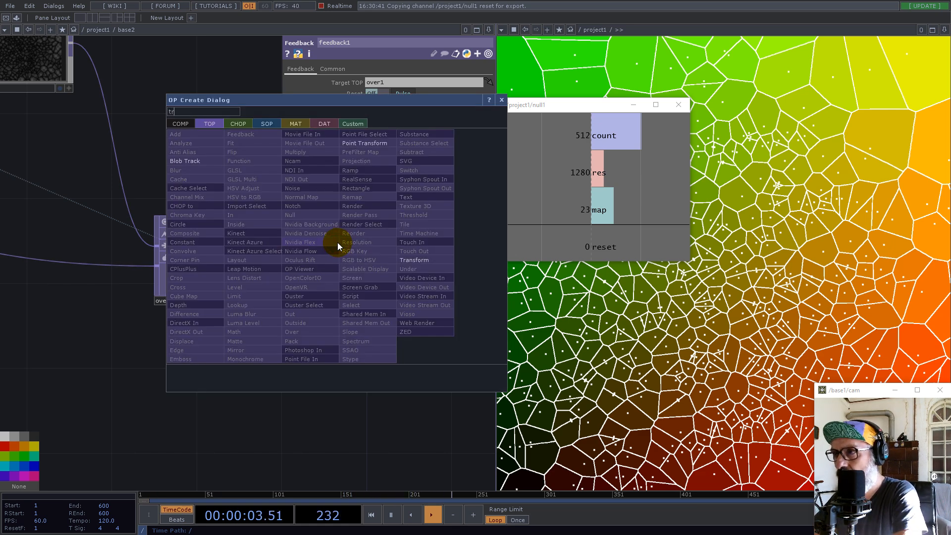
{"action": "left_click", "coordinate": [415, 260]}
{"action": "left_click", "coordinate": [358, 272]}
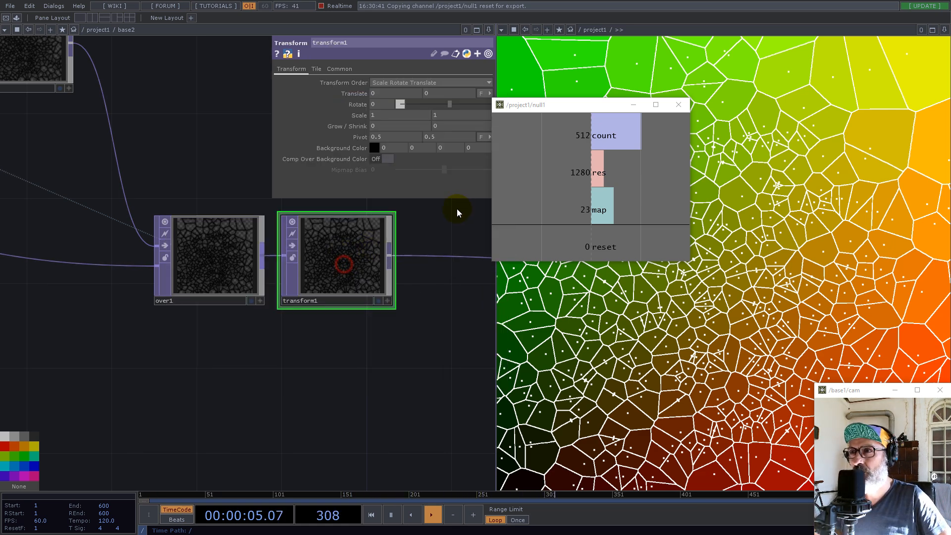
Set all four of transform1's Background Color values to 0.5 and turn on Comp Over Background Color
{"action": "middle_click", "coordinate": [355, 147]}
{"action": "middle_click_drag", "start_coordinate": [355, 146], "coordinate": [467, 144]}
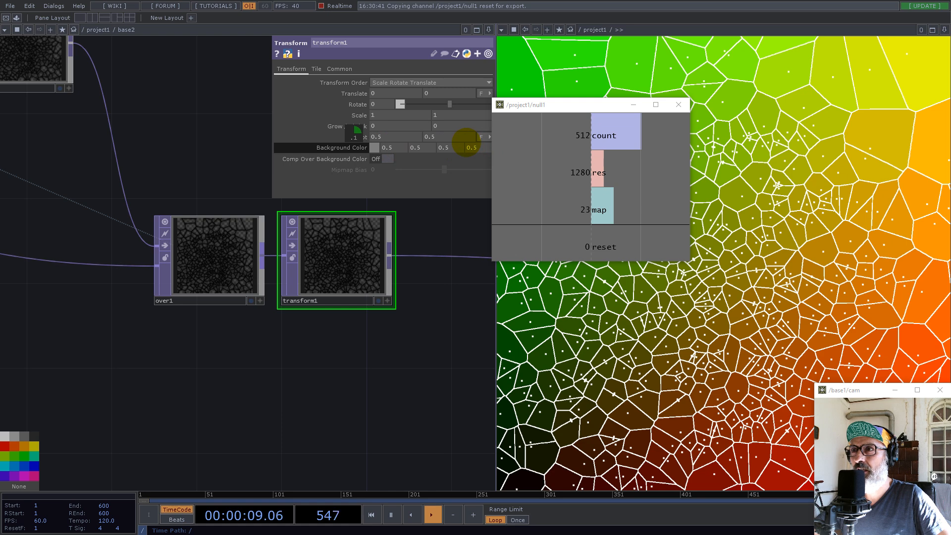
{"action": "left_click", "coordinate": [386, 158]}
{"action": "scroll", "coordinate": [396, 246], "scroll_direction": "up", "scroll_amount": 5}
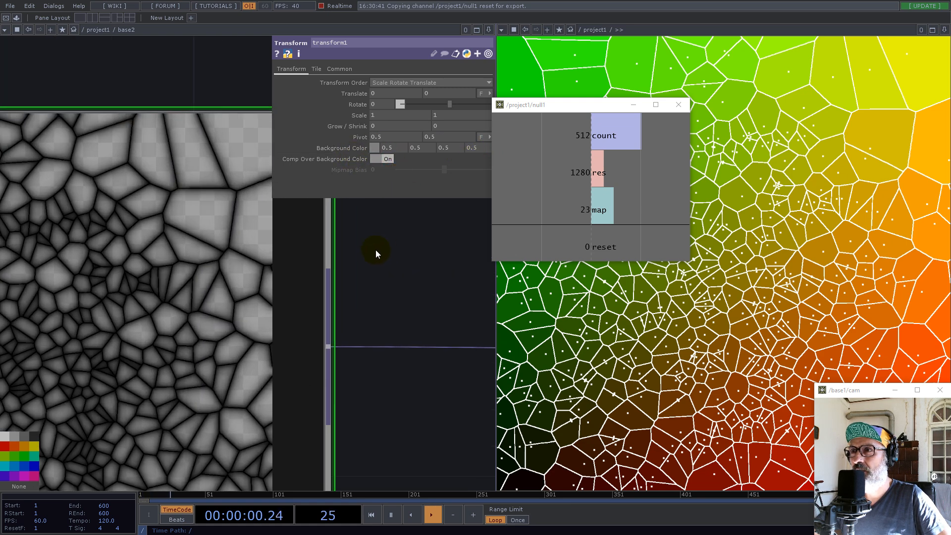
{"action": "scroll", "coordinate": [337, 247], "scroll_direction": "down", "scroll_amount": 3}
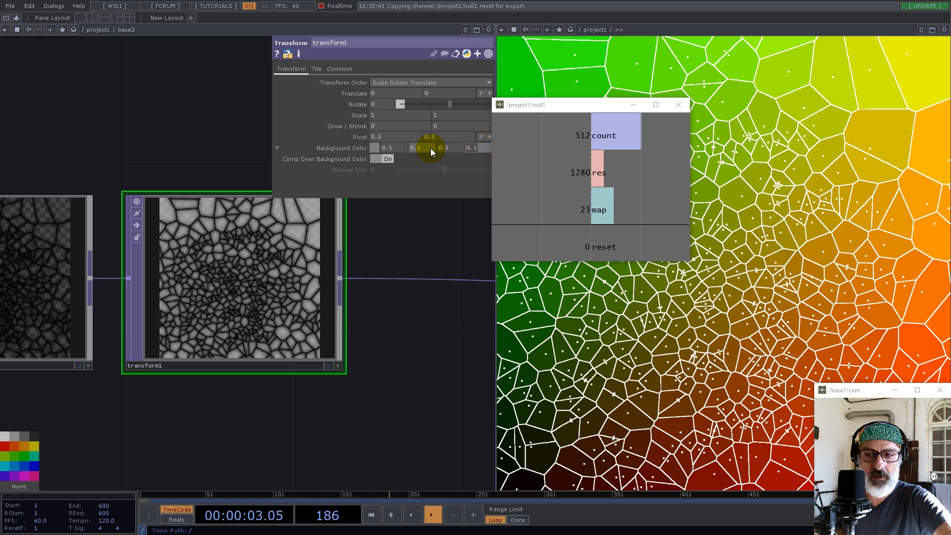
Set the alpha of transform1's Background Color to 1 and check the cell shading up close
{"action": "type", "text": "1"}
{"action": "key", "text": "Return"}
{"action": "scroll", "coordinate": [290, 242], "scroll_direction": "up", "scroll_amount": 5}
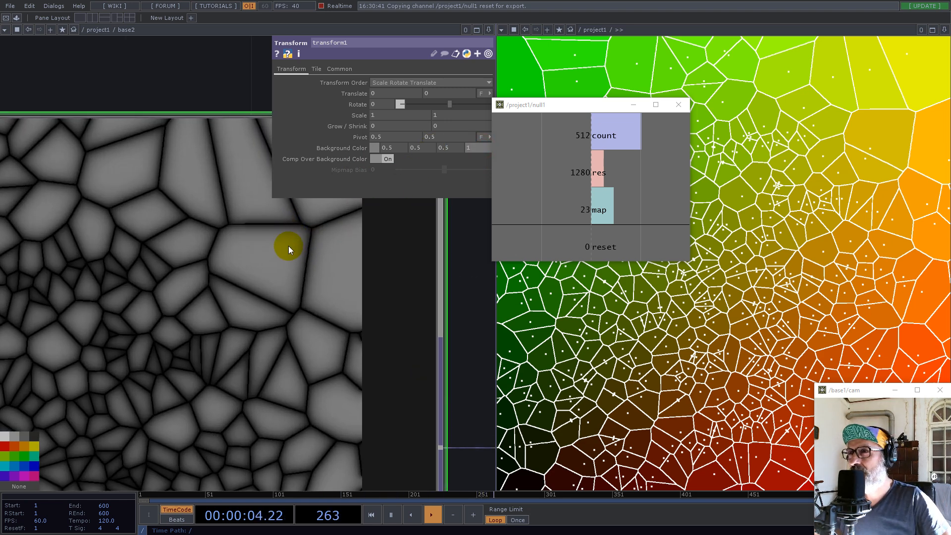
{"action": "scroll", "coordinate": [269, 282], "scroll_direction": "down", "scroll_amount": 3}
{"action": "scroll", "coordinate": [98, 255], "scroll_direction": "up", "scroll_amount": 4}
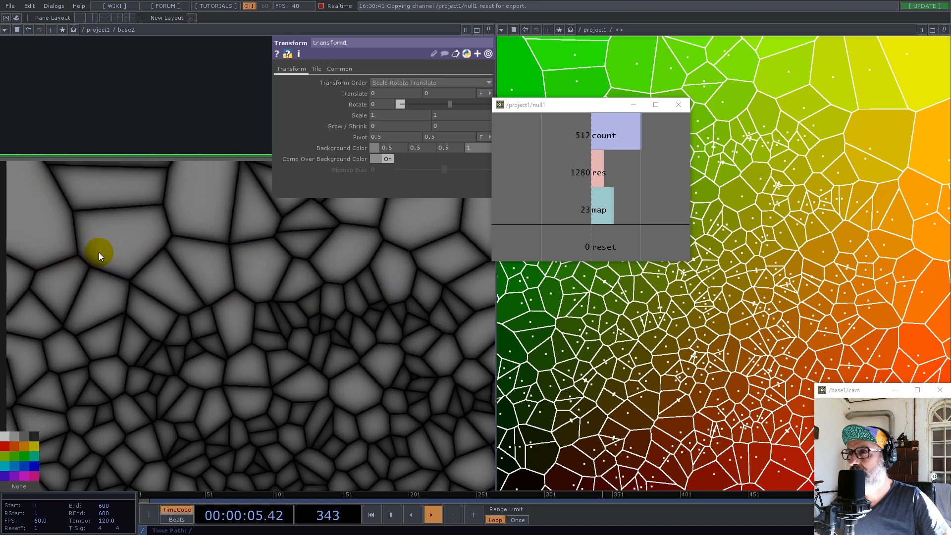
{"action": "scroll", "coordinate": [99, 230], "scroll_direction": "up", "scroll_amount": 2}
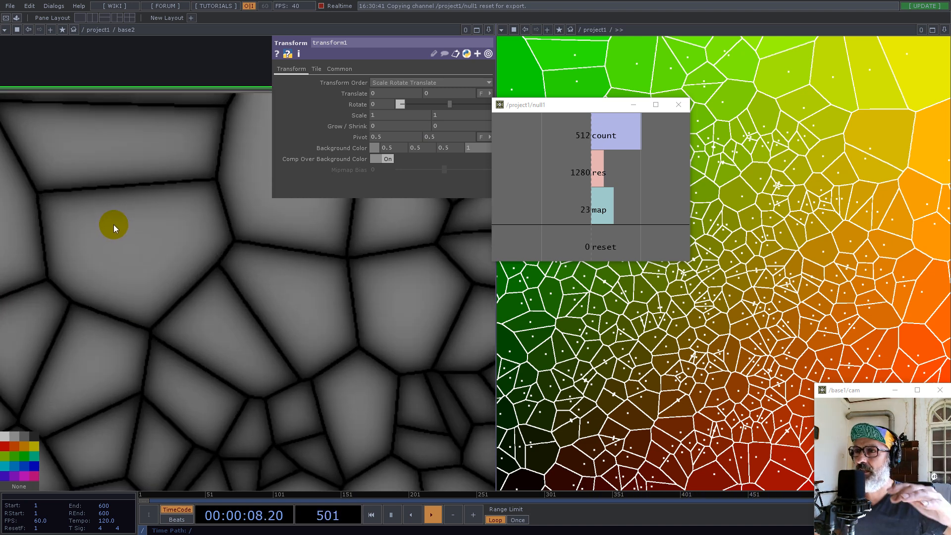
{"action": "scroll", "coordinate": [240, 286], "scroll_direction": "down", "scroll_amount": 5}
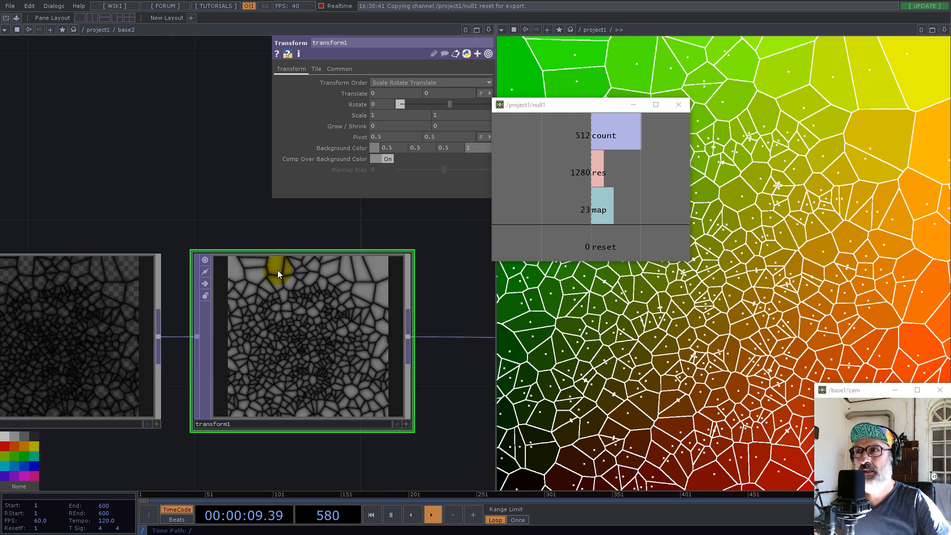
Add the Normal_TOP component from My Components and feed it from transform1 to preview the normals
{"action": "left_click_drag", "start_coordinate": [255, 214], "coordinate": [188, 216]}
{"action": "left_click", "coordinate": [15, 18]}
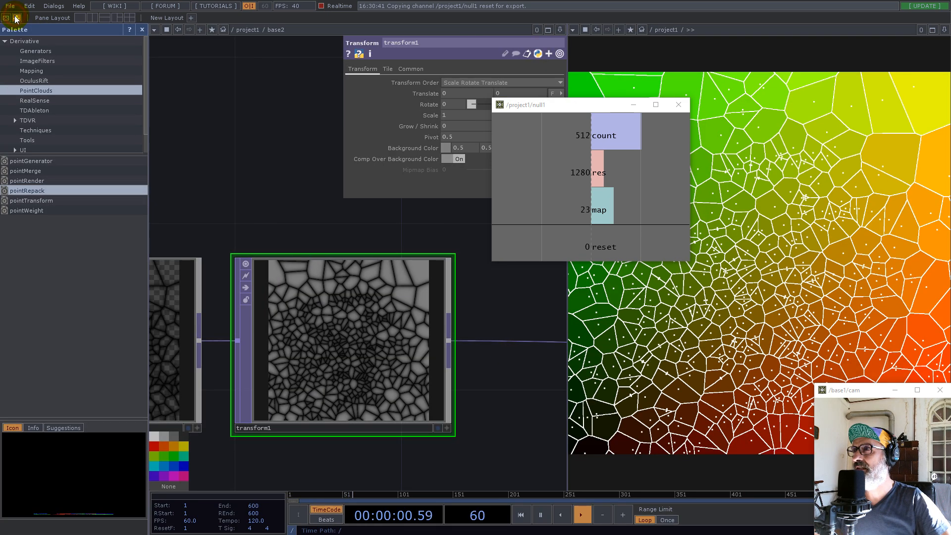
{"action": "scroll", "coordinate": [31, 119], "scroll_direction": "down", "scroll_amount": 2}
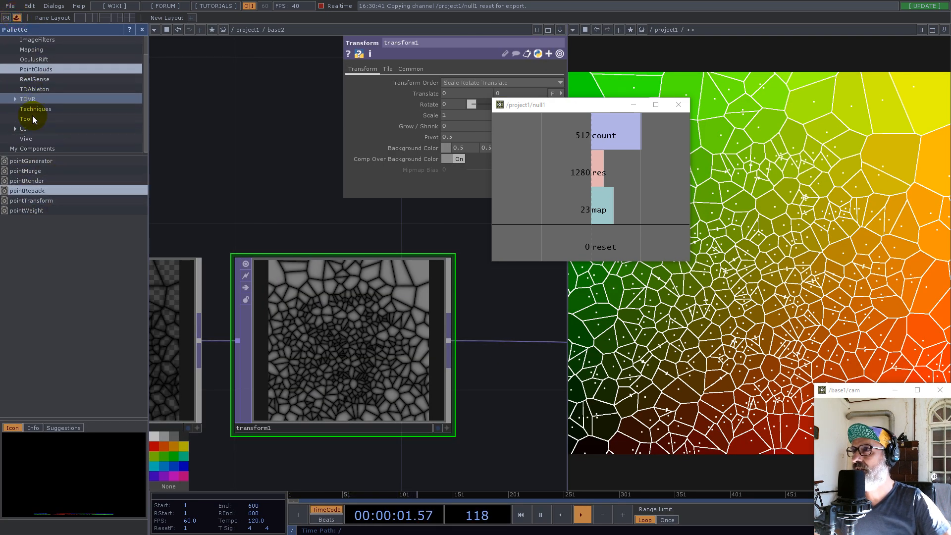
{"action": "left_click", "coordinate": [32, 147]}
{"action": "left_click_drag", "start_coordinate": [31, 218], "coordinate": [473, 292]}
{"action": "scroll", "coordinate": [324, 317], "scroll_direction": "down", "scroll_amount": 5}
{"action": "left_click_drag", "start_coordinate": [417, 354], "coordinate": [347, 428]}
{"action": "mouse_move", "coordinate": [322, 355]}
{"action": "left_mouse_down"}
{"action": "mouse_move", "coordinate": [356, 347]}
{"action": "mouse_move", "coordinate": [340, 350]}
{"action": "left_mouse_up"}
Examine the cell shading in the Normal_TOP1 normal map up close, and delete that component
{"action": "scroll", "coordinate": [383, 346], "scroll_direction": "up", "scroll_amount": 8}
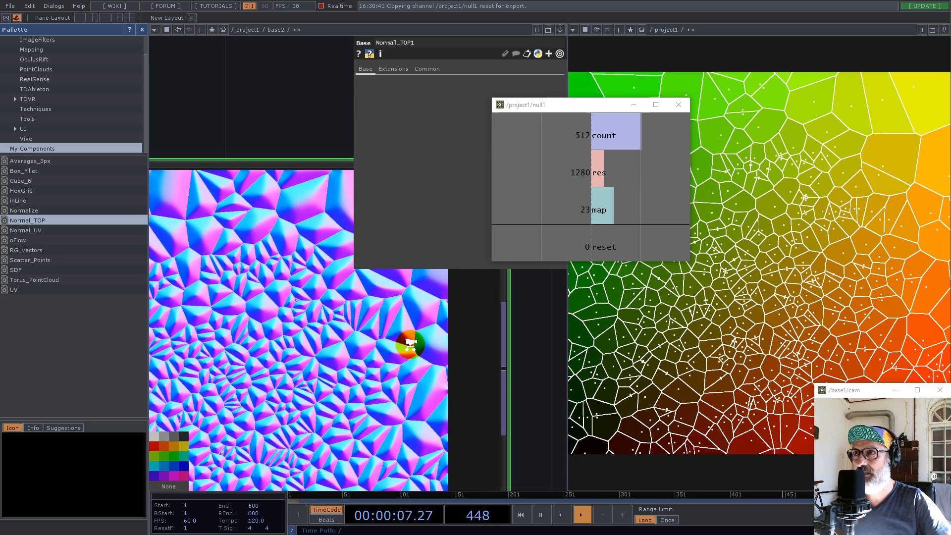
{"action": "scroll", "coordinate": [391, 393], "scroll_direction": "down", "scroll_amount": 4}
{"action": "scroll", "coordinate": [367, 414], "scroll_direction": "up", "scroll_amount": 5}
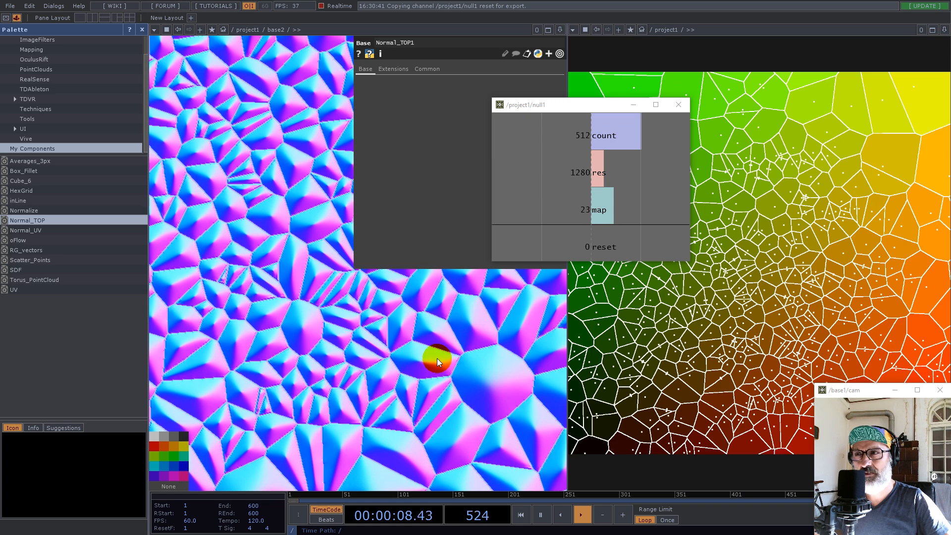
{"action": "scroll", "coordinate": [417, 382], "scroll_direction": "down", "scroll_amount": 3}
{"action": "scroll", "coordinate": [270, 401], "scroll_direction": "down", "scroll_amount": 2}
{"action": "scroll", "coordinate": [280, 411], "scroll_direction": "up", "scroll_amount": 6}
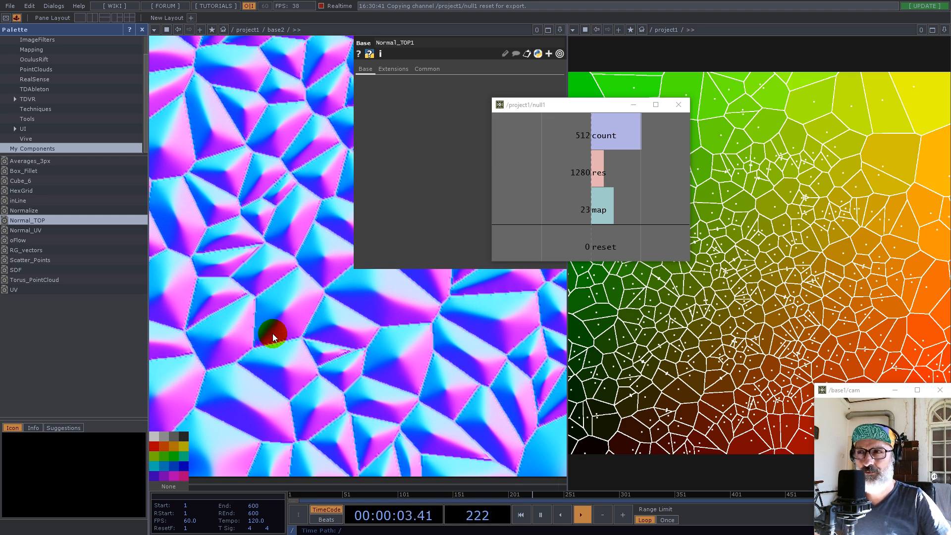
{"action": "scroll", "coordinate": [285, 315], "scroll_direction": "down", "scroll_amount": 5}
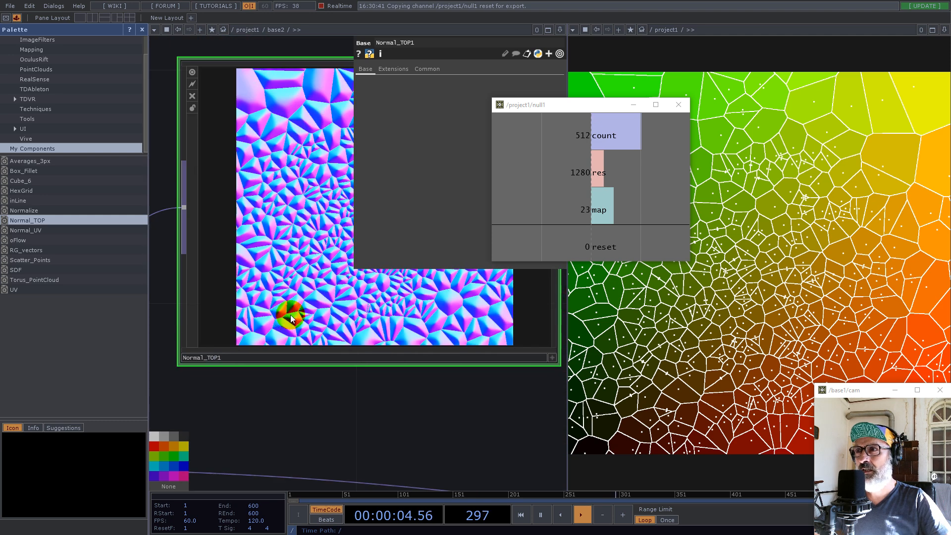
{"action": "left_click_drag", "start_coordinate": [415, 362], "coordinate": [461, 345]}
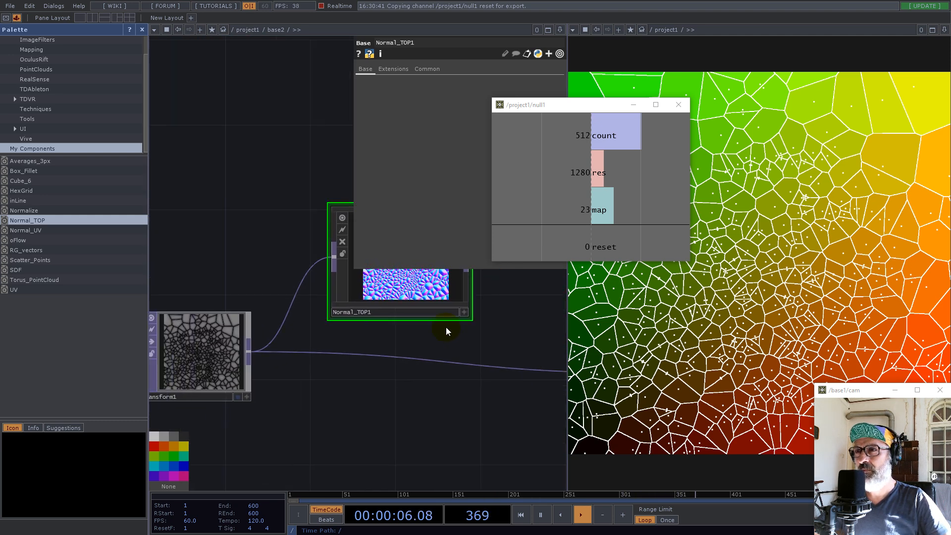
{"action": "key", "text": "Delete"}
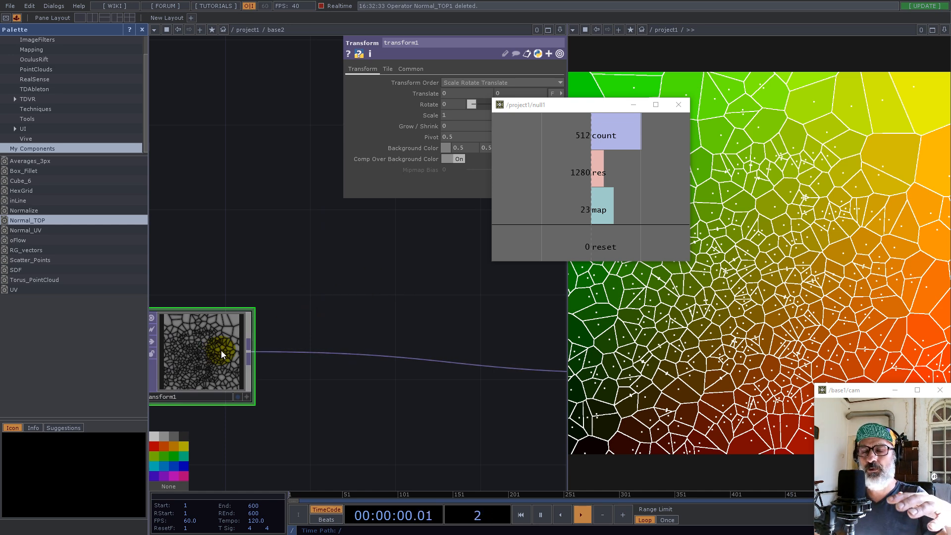
Go back to project1 and insert a Slope TOP on the wire between base2 and null4
{"action": "left_click_drag", "start_coordinate": [304, 327], "coordinate": [413, 300]}
{"action": "scroll", "coordinate": [363, 335], "scroll_direction": "down", "scroll_amount": 3}
{"action": "scroll", "coordinate": [361, 335], "scroll_direction": "down", "scroll_amount": 4}
{"action": "scroll", "coordinate": [352, 334], "scroll_direction": "up", "scroll_amount": 2}
{"action": "scroll", "coordinate": [366, 337], "scroll_direction": "down", "scroll_amount": 3}
{"action": "scroll", "coordinate": [345, 339], "scroll_direction": "down", "scroll_amount": 4}
{"action": "left_click_drag", "start_coordinate": [475, 417], "coordinate": [307, 368]}
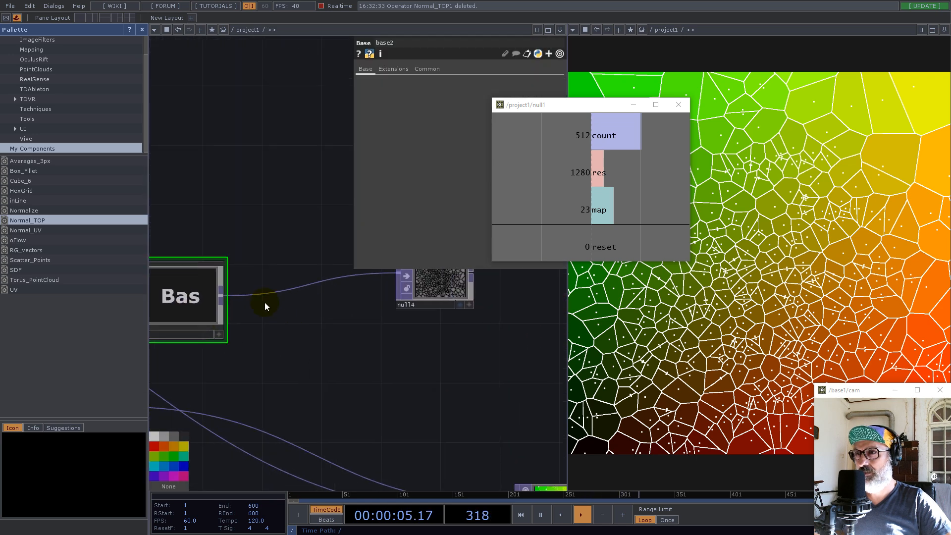
{"action": "right_click", "coordinate": [260, 296]}
{"action": "left_click", "coordinate": [280, 283]}
{"action": "type", "text": "slope"}
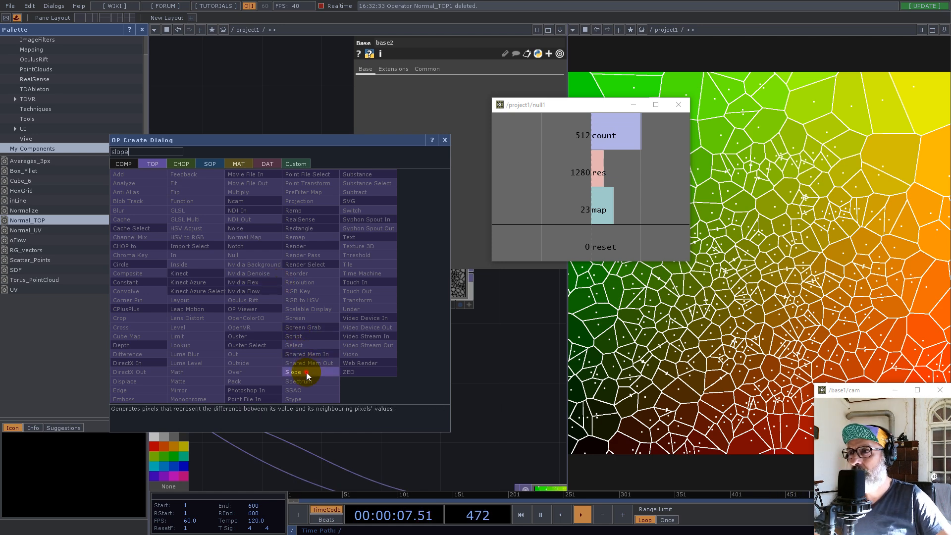
{"action": "left_click", "coordinate": [306, 372]}
{"action": "left_click", "coordinate": [296, 298]}
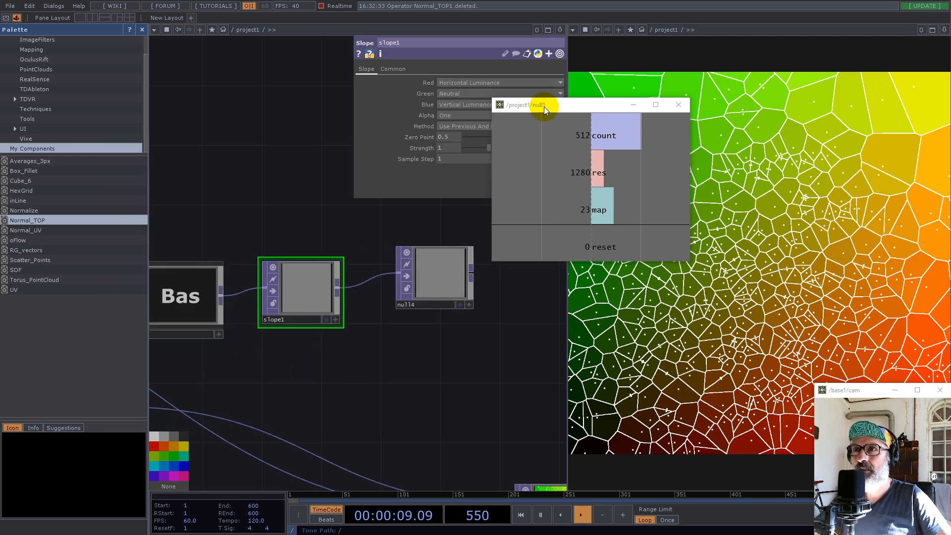
Clear the view of slope1's parameters, set Green to Vertical Luminance and Blue to Neutral, and lower Zero Point to its minimum
{"action": "left_click_drag", "start_coordinate": [544, 106], "coordinate": [523, 323]}
{"action": "left_click", "coordinate": [142, 30]}
{"action": "right_click_drag", "start_coordinate": [372, 223], "coordinate": [410, 240]}
{"action": "left_click", "coordinate": [391, 93]}
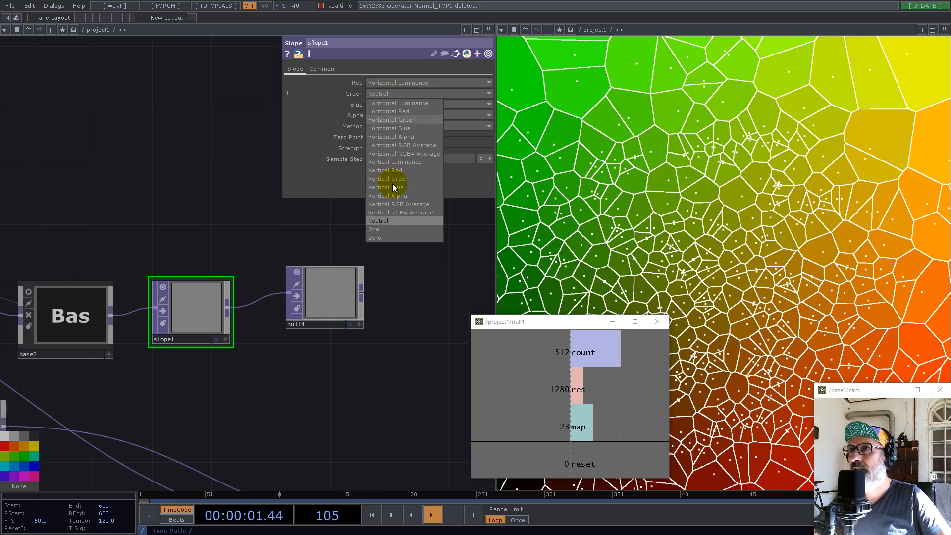
{"action": "left_click", "coordinate": [395, 162]}
{"action": "left_click", "coordinate": [392, 104]}
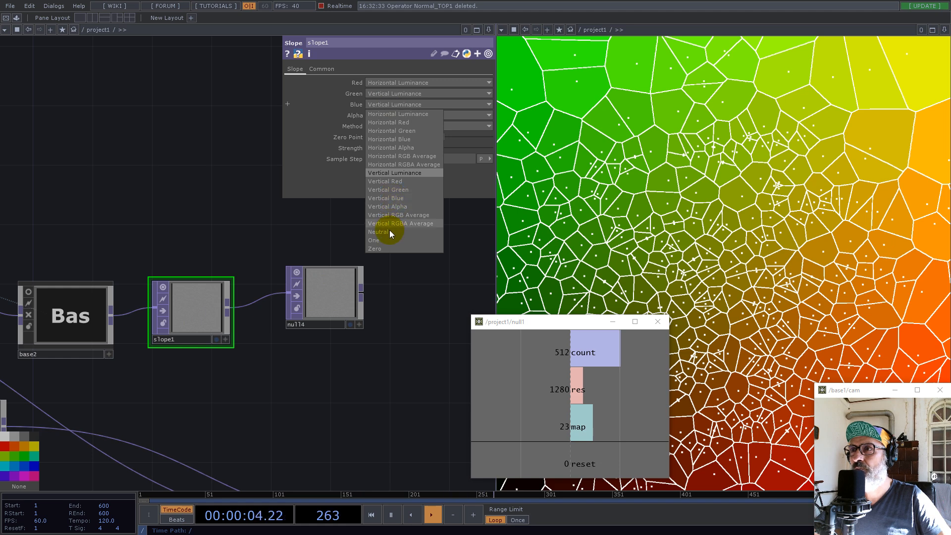
{"action": "left_click", "coordinate": [390, 232]}
{"action": "left_click_drag", "start_coordinate": [433, 138], "coordinate": [333, 139]}
Set slope1's Pixel Format to 32-bit float (RG) and move null4 farther from it to make room
{"action": "left_click", "coordinate": [322, 69]}
{"action": "left_click", "coordinate": [390, 192]}
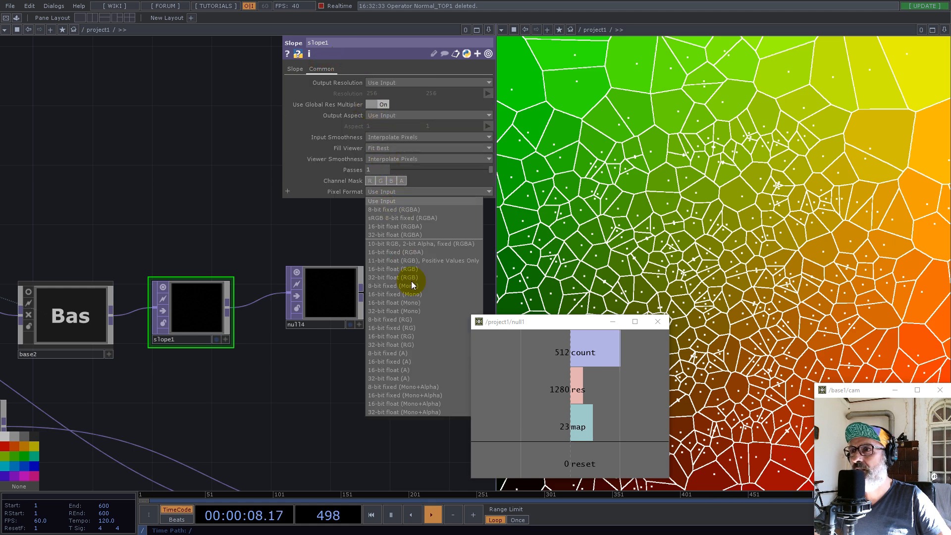
{"action": "left_click", "coordinate": [408, 344]}
{"action": "left_click_drag", "start_coordinate": [304, 382], "coordinate": [258, 361]}
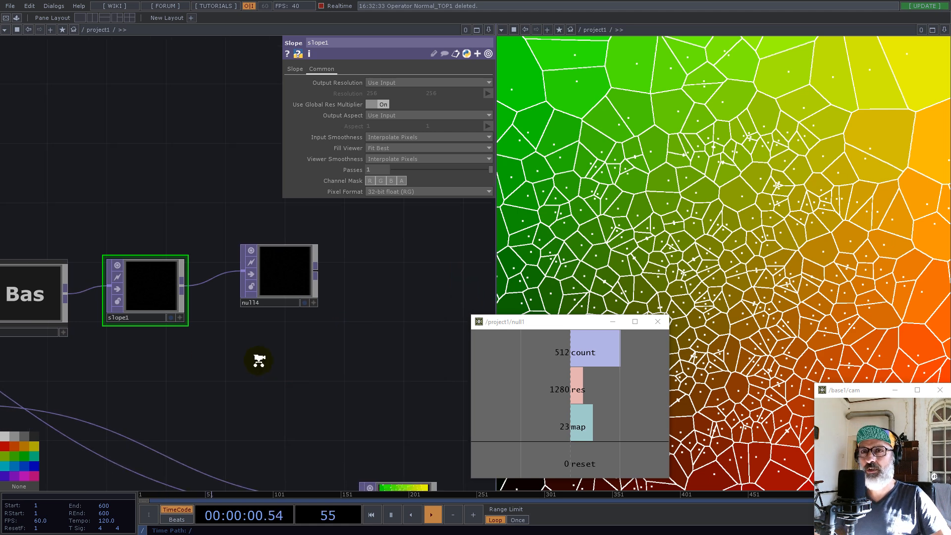
{"action": "scroll", "coordinate": [259, 361], "scroll_direction": "down", "scroll_amount": 3}
{"action": "left_click_drag", "start_coordinate": [268, 318], "coordinate": [374, 306]}
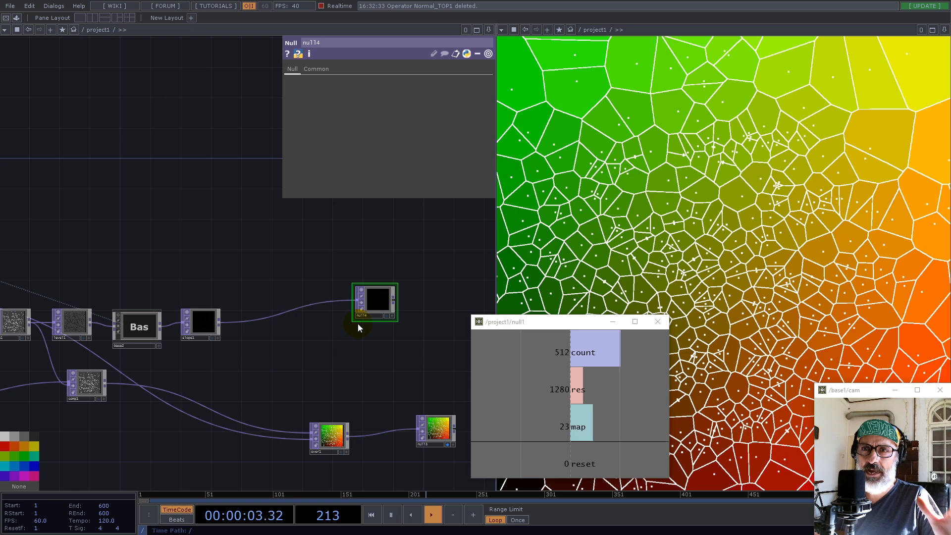
Add the Normalize component from My Components, connect slope1's output to it, and inspect its image
{"action": "left_click", "coordinate": [16, 18]}
{"action": "left_click_drag", "start_coordinate": [28, 210], "coordinate": [365, 244]}
{"action": "left_click", "coordinate": [142, 31]}
{"action": "left_click_drag", "start_coordinate": [215, 161], "coordinate": [180, 190]}
{"action": "left_click_drag", "start_coordinate": [205, 243], "coordinate": [224, 266]}
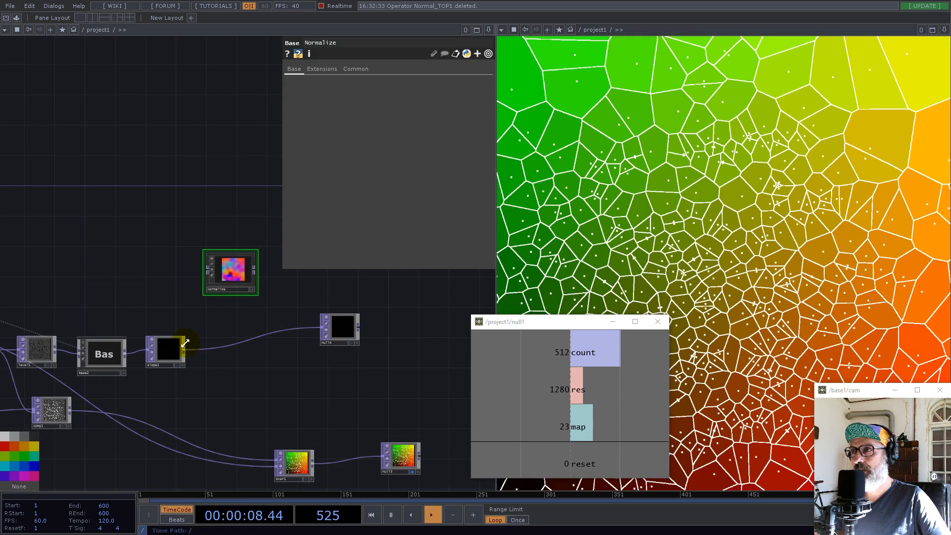
{"action": "left_click_drag", "start_coordinate": [184, 350], "coordinate": [207, 271]}
{"action": "scroll", "coordinate": [242, 270], "scroll_direction": "up", "scroll_amount": 8}
{"action": "left_click_drag", "start_coordinate": [127, 108], "coordinate": [211, 126]}
{"action": "scroll", "coordinate": [313, 391], "scroll_direction": "up", "scroll_amount": 6}
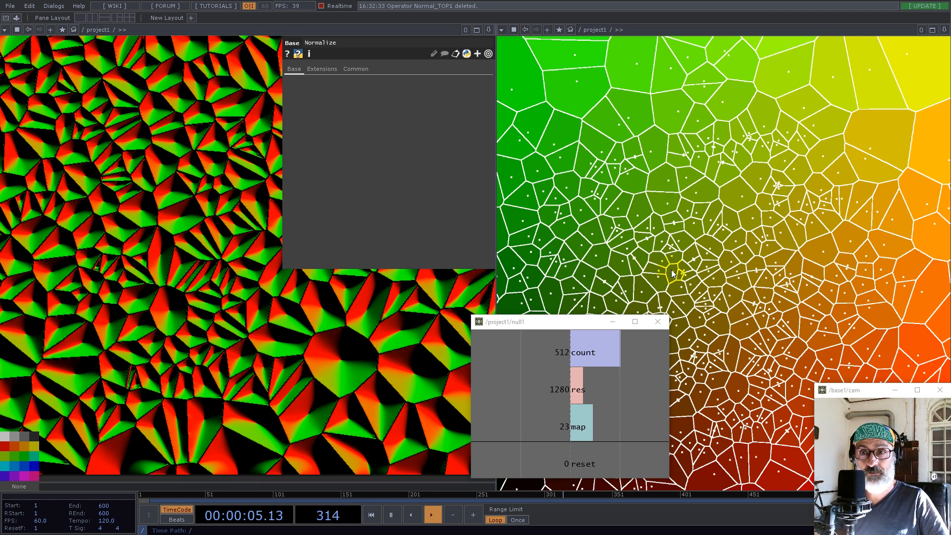
{"action": "scroll", "coordinate": [273, 340], "scroll_direction": "down", "scroll_amount": 10}
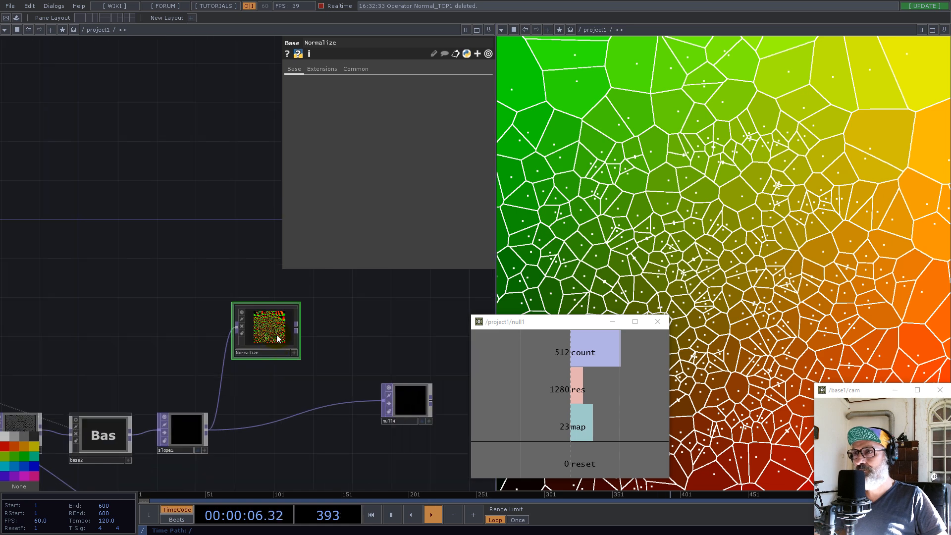
Connect Normalize's output to null4 in place of slope1
{"action": "left_click_drag", "start_coordinate": [286, 381], "coordinate": [286, 383]}
{"action": "left_click_drag", "start_coordinate": [367, 341], "coordinate": [190, 266]}
{"action": "left_click_drag", "start_coordinate": [235, 325], "coordinate": [382, 325]}
{"action": "left_click_drag", "start_coordinate": [210, 288], "coordinate": [238, 272]}
{"action": "left_click", "coordinate": [157, 286]}
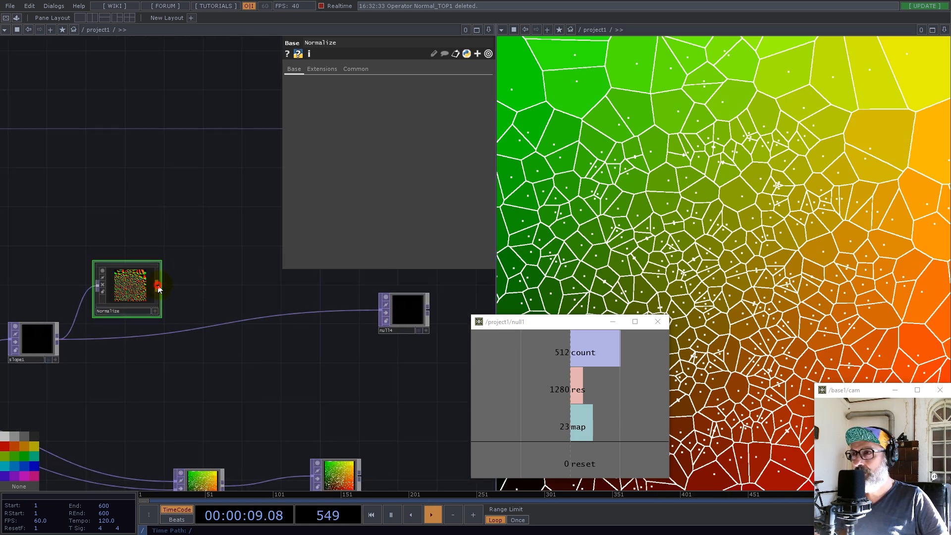
{"action": "left_click", "coordinate": [379, 311]}
Move Normalize in line with slope1, bring null4 closer to it, and check null4's image
{"action": "left_click_drag", "start_coordinate": [130, 298], "coordinate": [130, 333]}
{"action": "left_click_drag", "start_coordinate": [249, 380], "coordinate": [256, 366]}
{"action": "left_click_drag", "start_coordinate": [415, 303], "coordinate": [325, 292]}
{"action": "left_click_drag", "start_coordinate": [299, 365], "coordinate": [251, 414]}
{"action": "scroll", "coordinate": [286, 348], "scroll_direction": "up", "scroll_amount": 8}
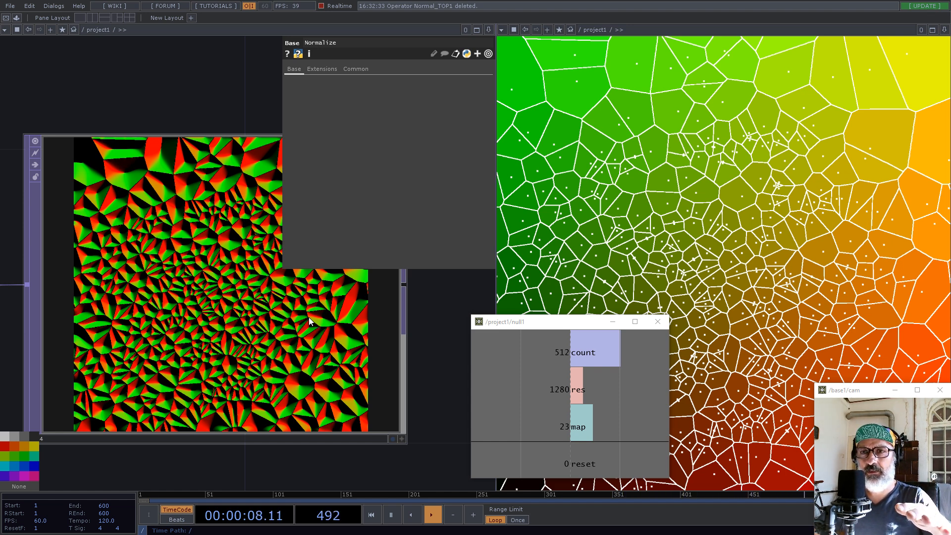
{"action": "scroll", "coordinate": [335, 329], "scroll_direction": "down", "scroll_amount": 10}
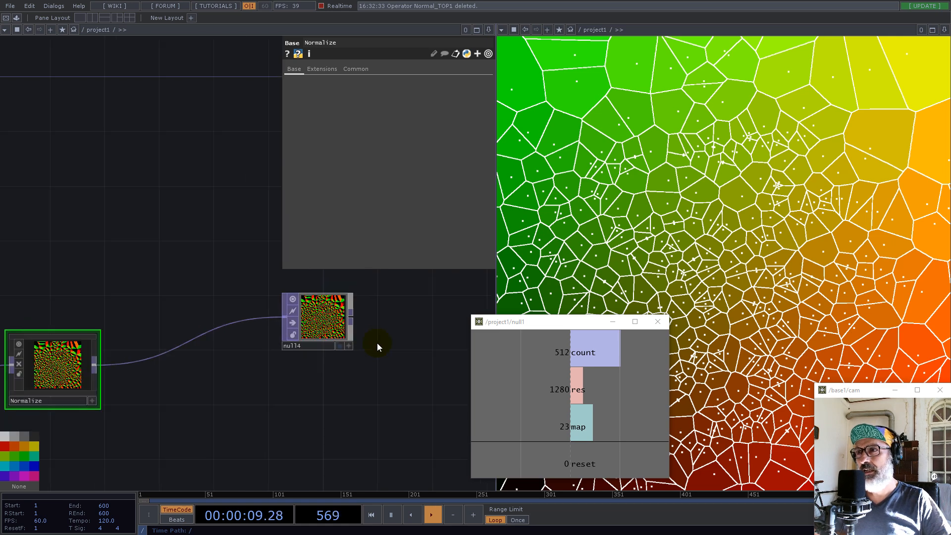
Select the four-node group around constant1 at the start of the network and move it away from the render nodes
{"action": "scroll", "coordinate": [376, 346], "scroll_direction": "down", "scroll_amount": 5}
{"action": "scroll", "coordinate": [317, 373], "scroll_direction": "up", "scroll_amount": 4}
{"action": "scroll", "coordinate": [362, 354], "scroll_direction": "down", "scroll_amount": 4}
{"action": "scroll", "coordinate": [239, 333], "scroll_direction": "up", "scroll_amount": 6}
{"action": "left_click_drag", "start_coordinate": [169, 205], "coordinate": [275, 297]}
{"action": "right_click_drag", "start_coordinate": [62, 243], "coordinate": [301, 425]}
{"action": "left_click_drag", "start_coordinate": [268, 392], "coordinate": [128, 294]}
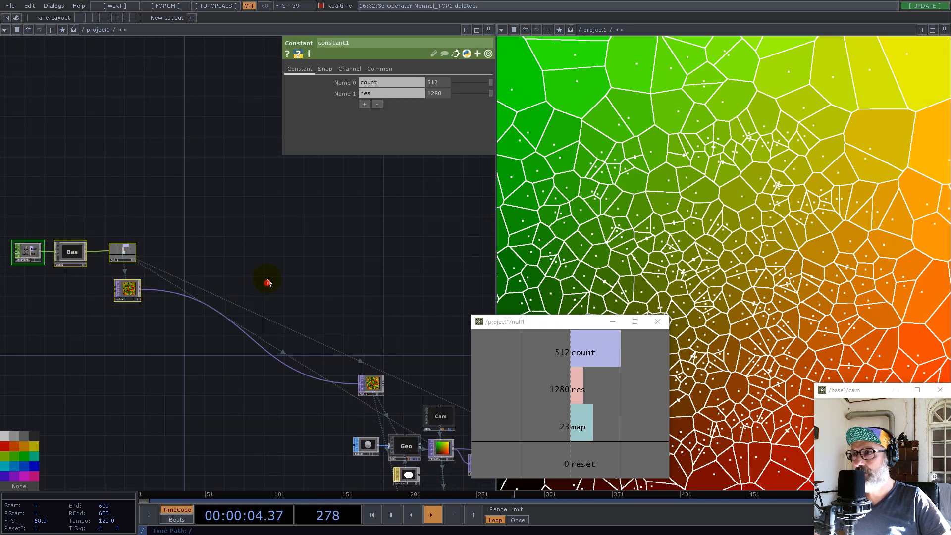
{"action": "left_click_drag", "start_coordinate": [269, 285], "coordinate": [267, 252]}
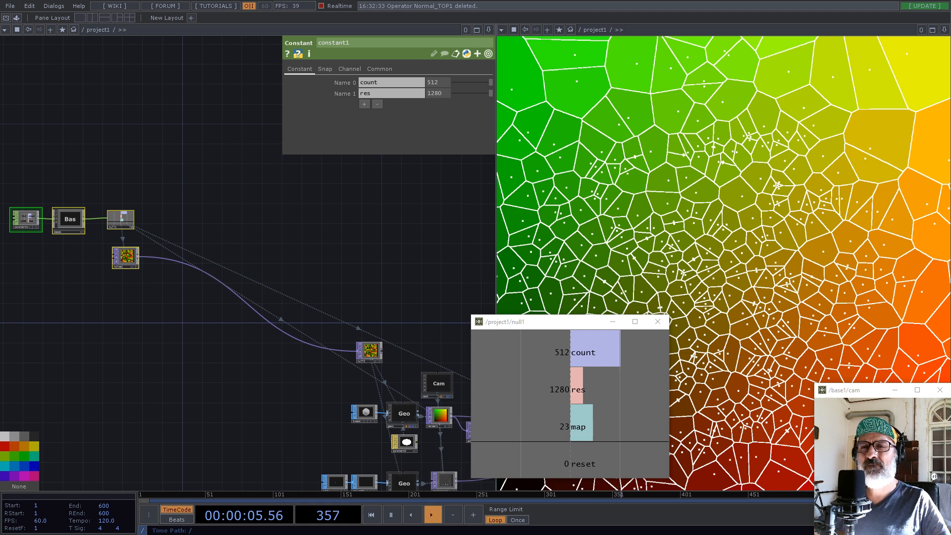
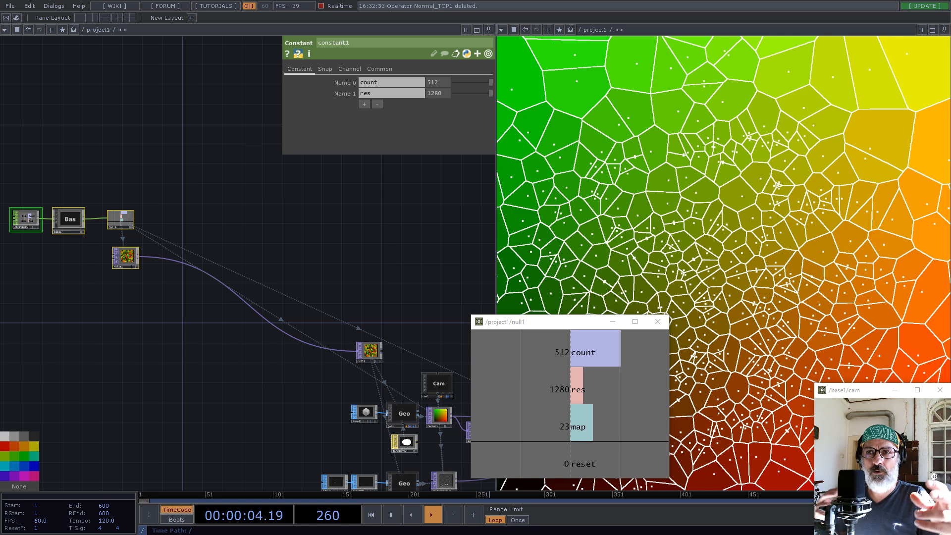
Insert a Null TOP into the wire between noise1 and null2
{"action": "left_click_drag", "start_coordinate": [170, 201], "coordinate": [248, 241]}
{"action": "scroll", "coordinate": [249, 313], "scroll_direction": "up", "scroll_amount": 4}
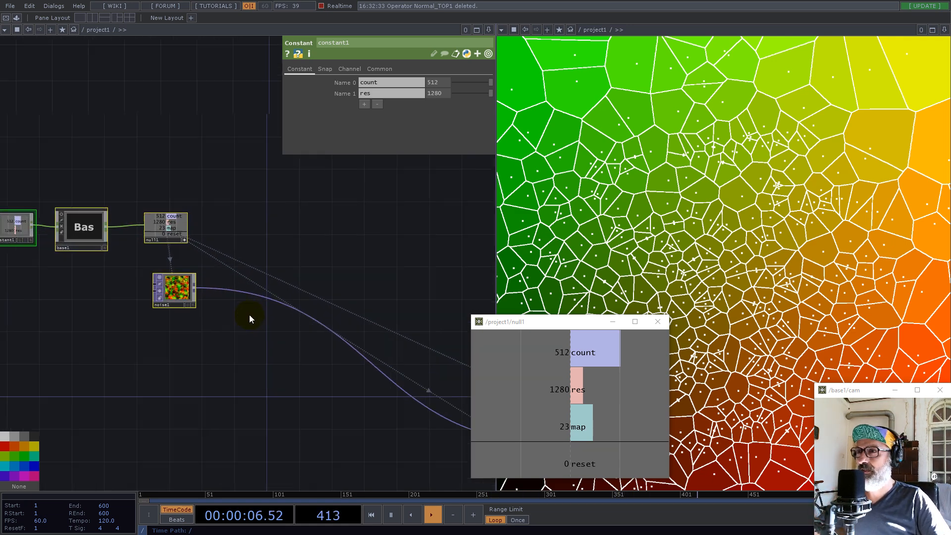
{"action": "left_click_drag", "start_coordinate": [266, 341], "coordinate": [176, 365]}
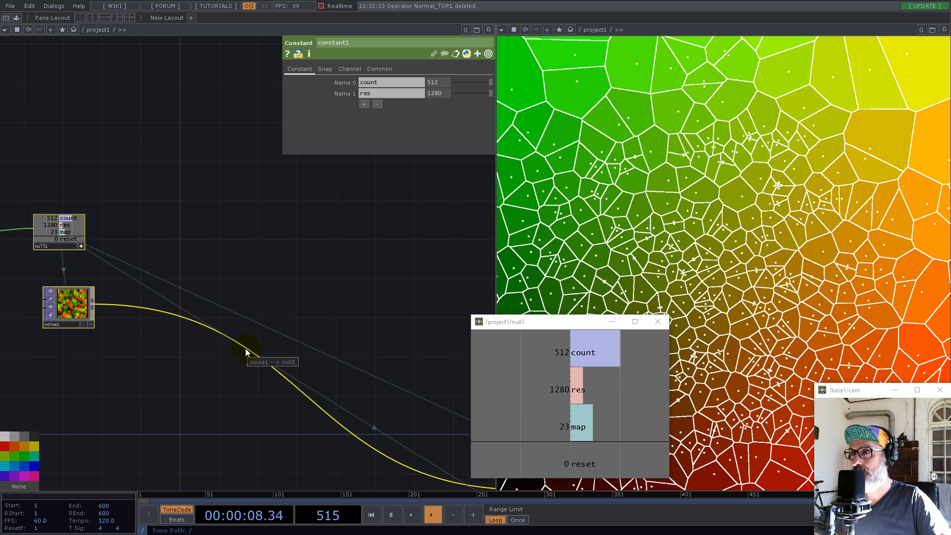
{"action": "right_click", "coordinate": [245, 349]}
{"action": "left_click", "coordinate": [265, 337]}
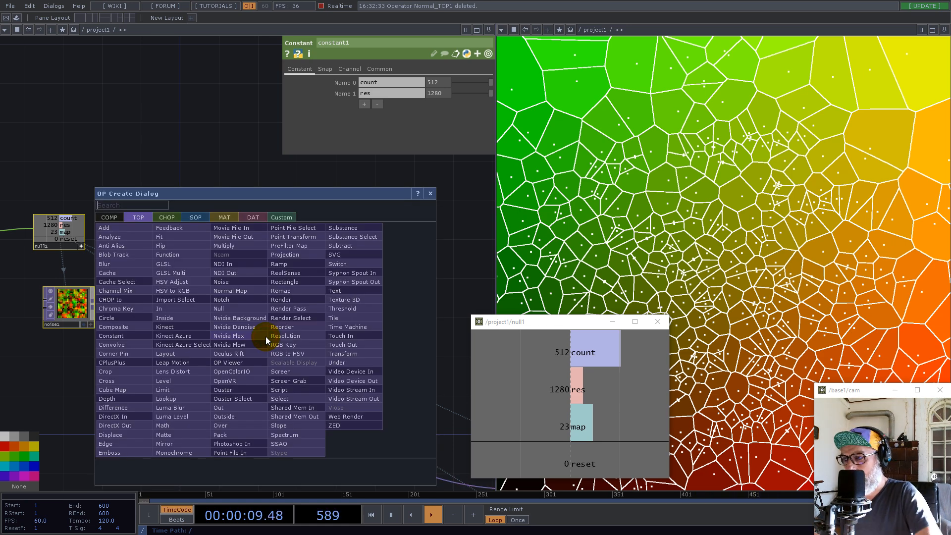
{"action": "type", "text": "nu"}
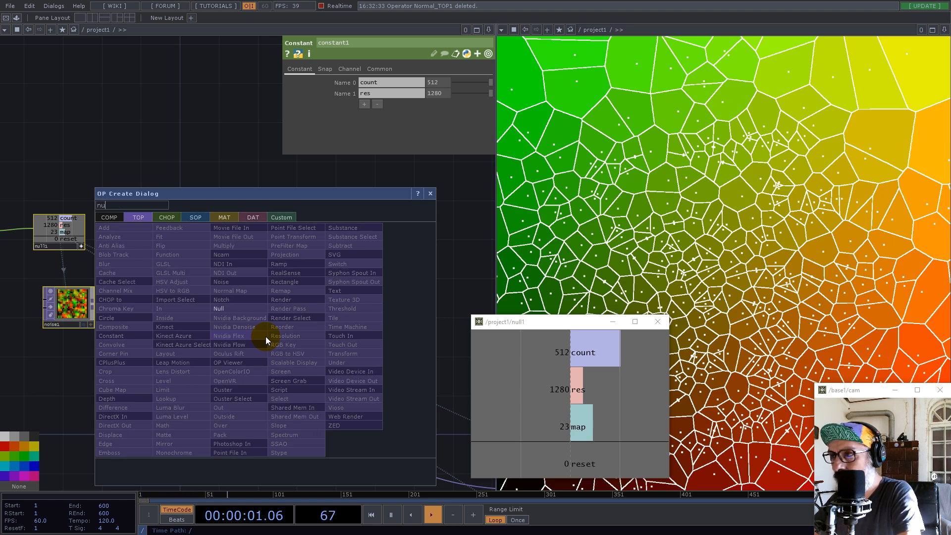
{"action": "left_click", "coordinate": [226, 308]}
{"action": "left_click", "coordinate": [242, 387]}
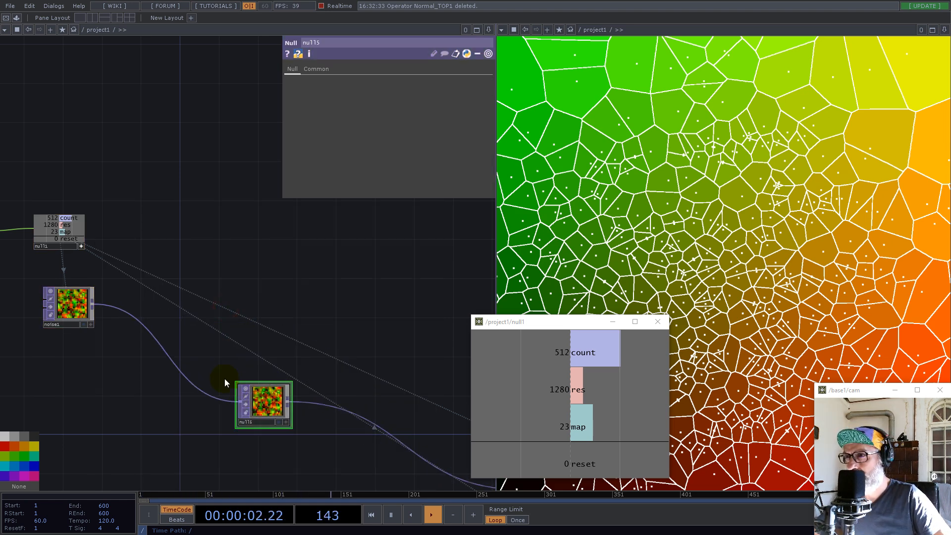
Collapse the new null into a Base component and rename that component Engine
{"action": "right_click", "coordinate": [327, 455]}
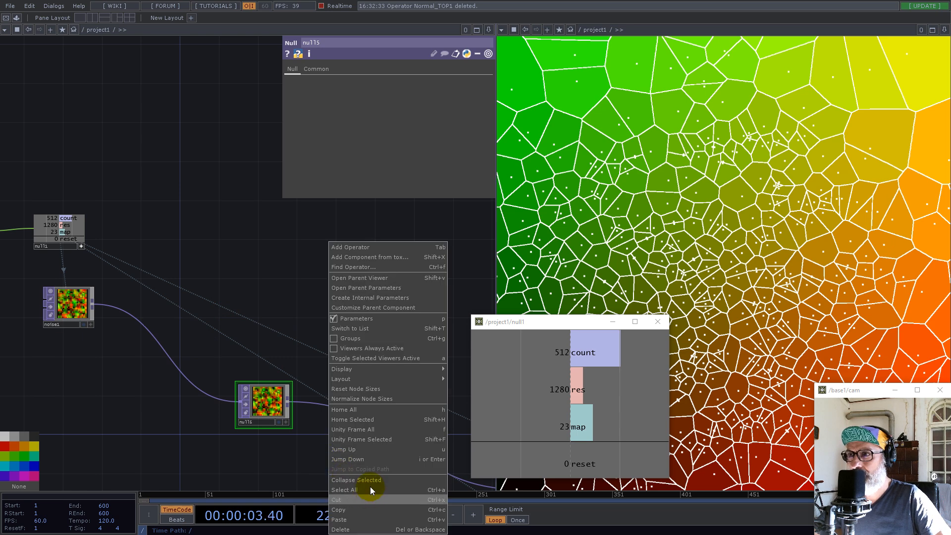
{"action": "left_click", "coordinate": [368, 479]}
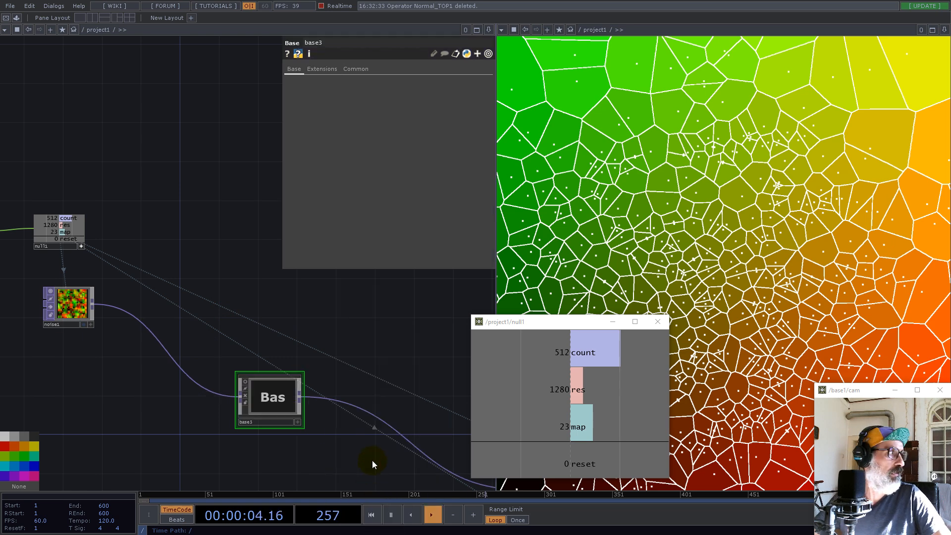
{"action": "left_click", "coordinate": [260, 422]}
{"action": "type", "text": "Engine"}
{"action": "key", "text": "Return"}
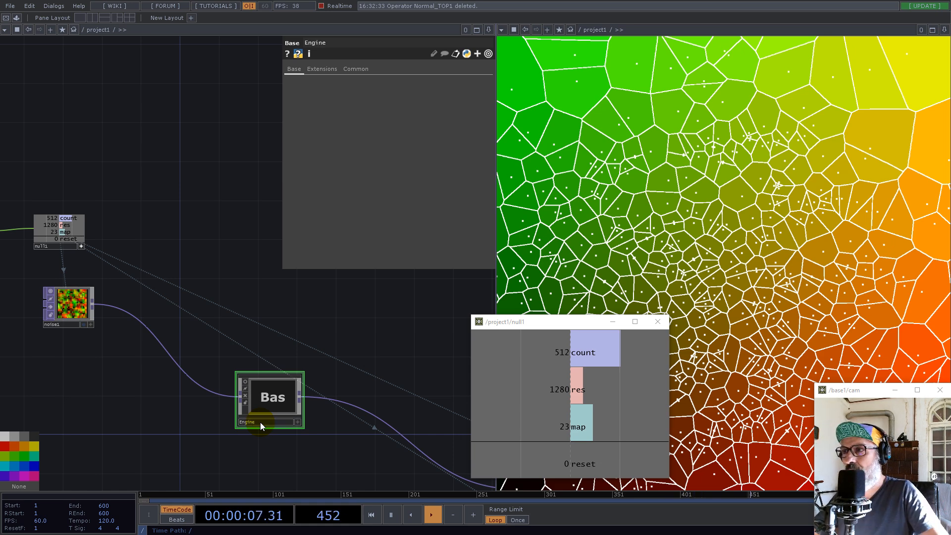
Enter the Engine component and move null5 and out1 away from in1 to free space between them
{"action": "key", "text": "i"}
{"action": "left_click_drag", "start_coordinate": [249, 334], "coordinate": [342, 387]}
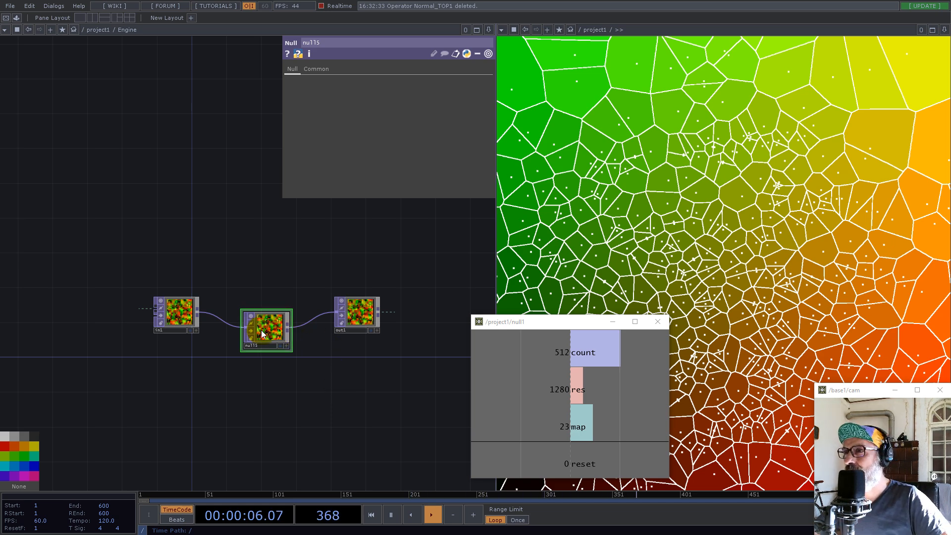
{"action": "scroll", "coordinate": [287, 332], "scroll_direction": "up", "scroll_amount": 3}
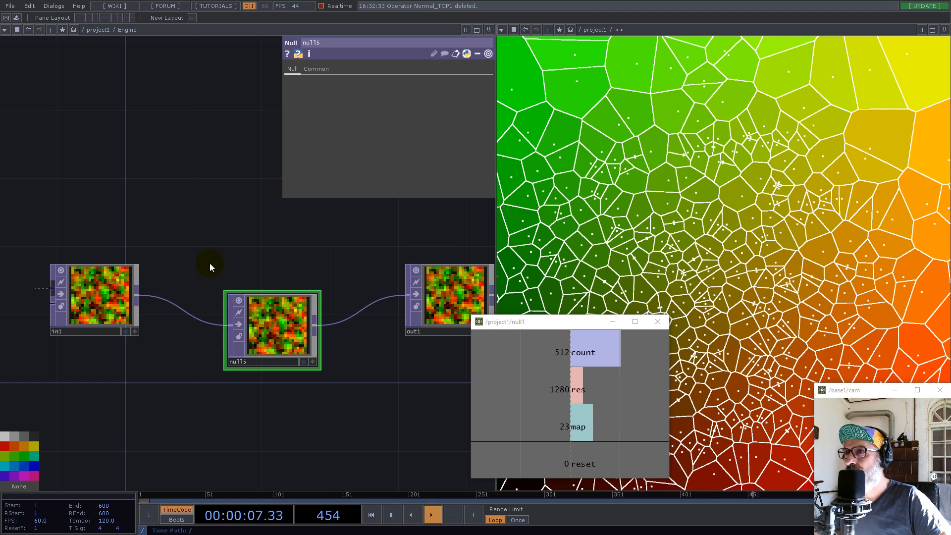
{"action": "scroll", "coordinate": [209, 263], "scroll_direction": "down", "scroll_amount": 5}
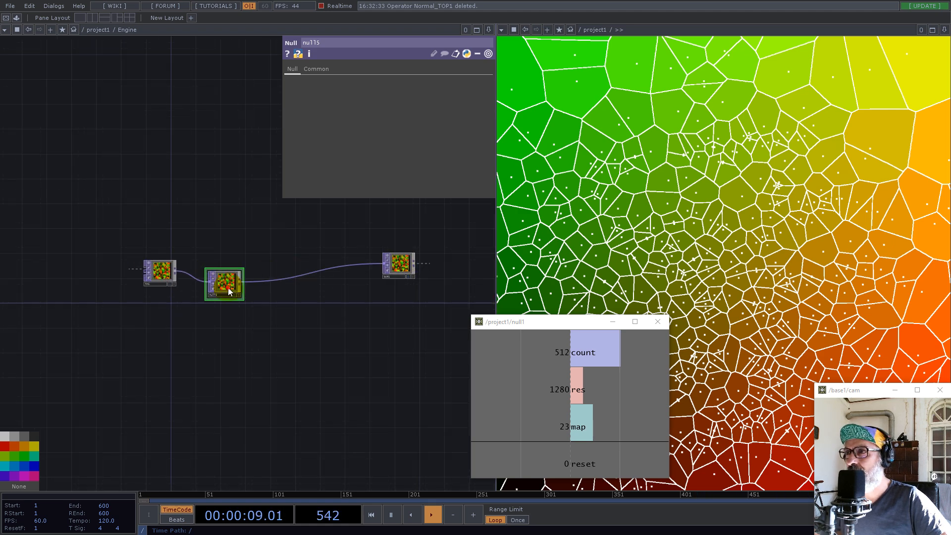
{"action": "left_click_drag", "start_coordinate": [228, 288], "coordinate": [340, 275]}
Add a second In TOP below in1 and return to the project1 network
{"action": "double_click", "coordinate": [172, 401]}
{"action": "type", "text": "in"}
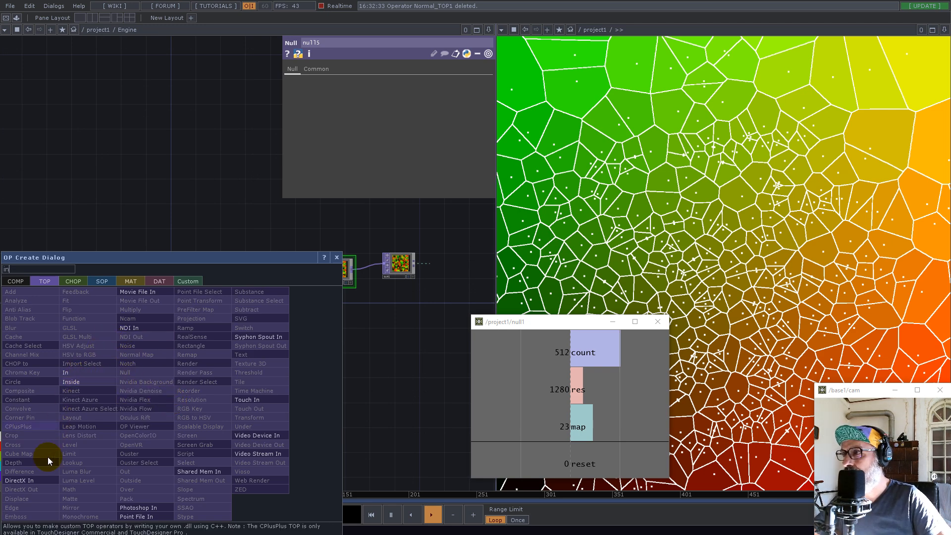
{"action": "left_click", "coordinate": [70, 372]}
{"action": "left_click", "coordinate": [159, 346]}
{"action": "scroll", "coordinate": [317, 326], "scroll_direction": "down", "scroll_amount": 10}
{"action": "scroll", "coordinate": [307, 373], "scroll_direction": "down", "scroll_amount": 8}
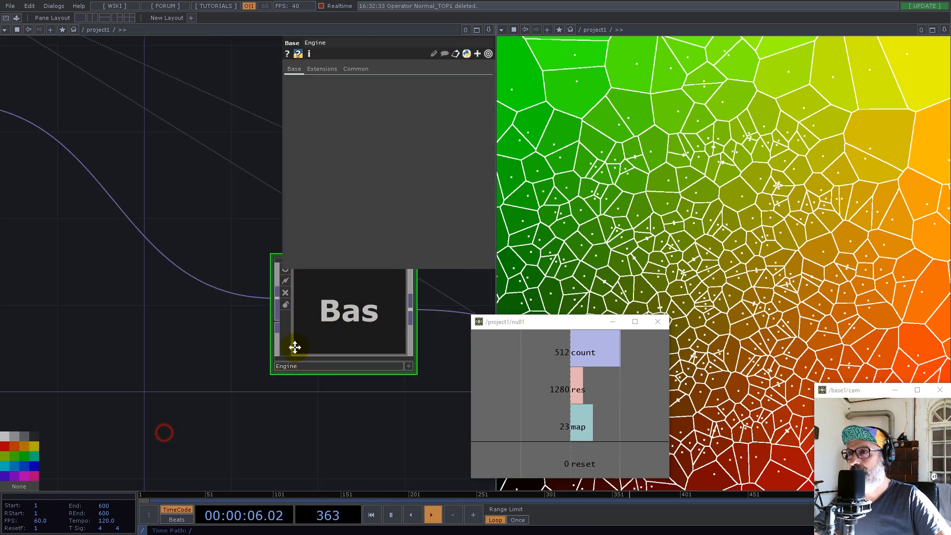
{"action": "scroll", "coordinate": [248, 357], "scroll_direction": "up", "scroll_amount": 3}
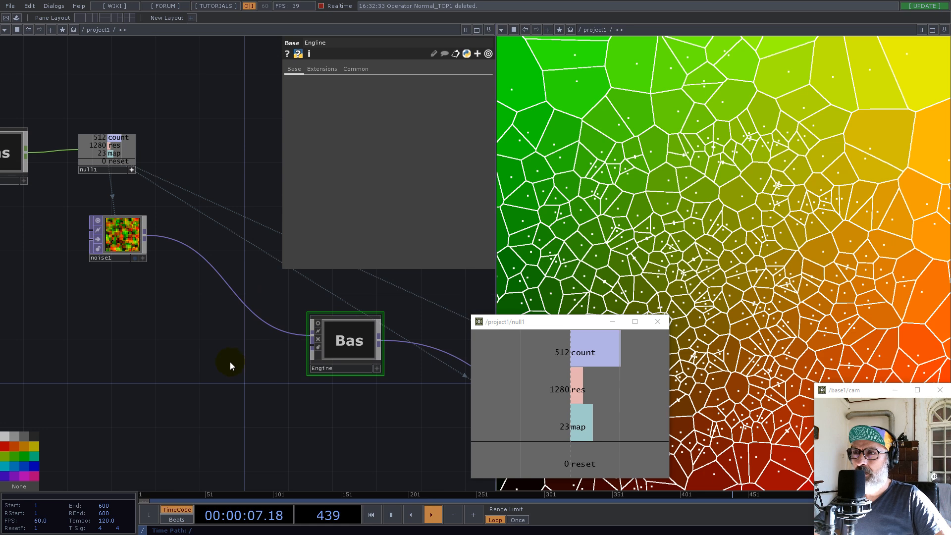
Add a Null TOP below noise1 and collapse it into its own Base component
{"action": "key", "text": "Tab"}
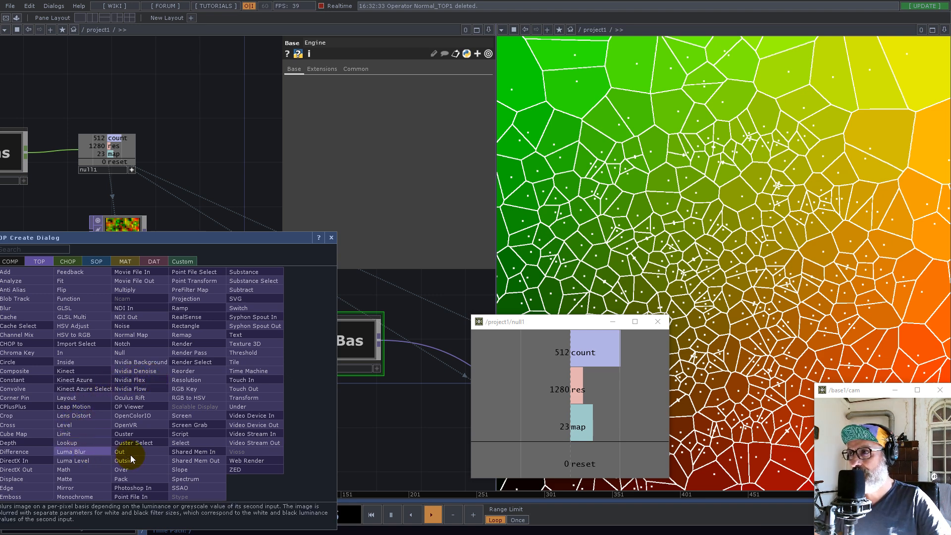
{"action": "type", "text": "nu"}
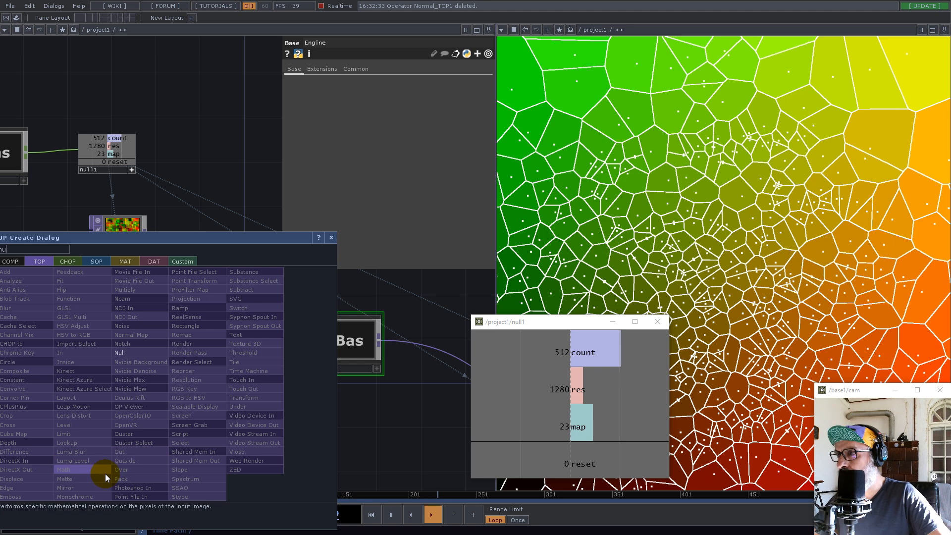
{"action": "key", "text": "Return"}
{"action": "left_click", "coordinate": [166, 386]}
{"action": "left_click_drag", "start_coordinate": [85, 315], "coordinate": [222, 436]}
{"action": "right_click", "coordinate": [215, 456]}
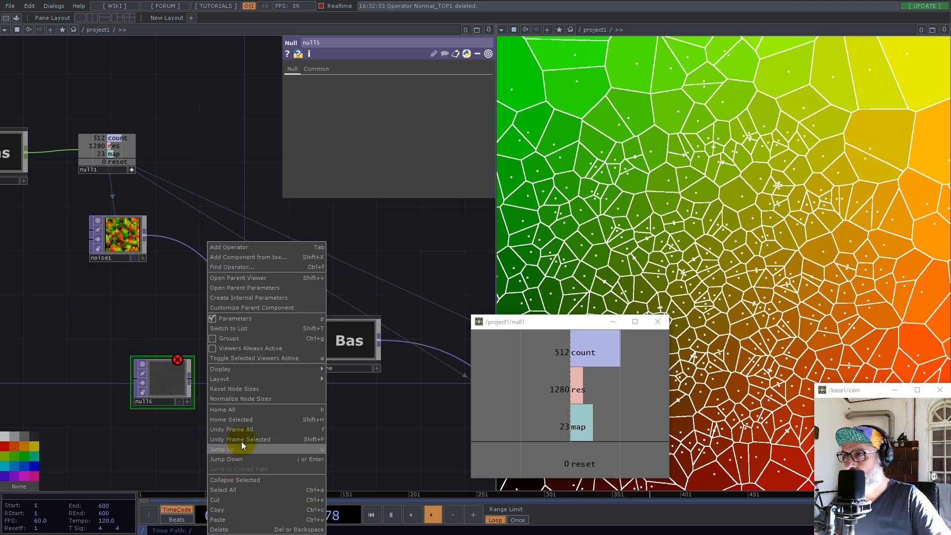
{"action": "left_click", "coordinate": [242, 478]}
Inside the new Base component, append an Out TOP to its null, and return to the project1 network
{"action": "key", "text": "i"}
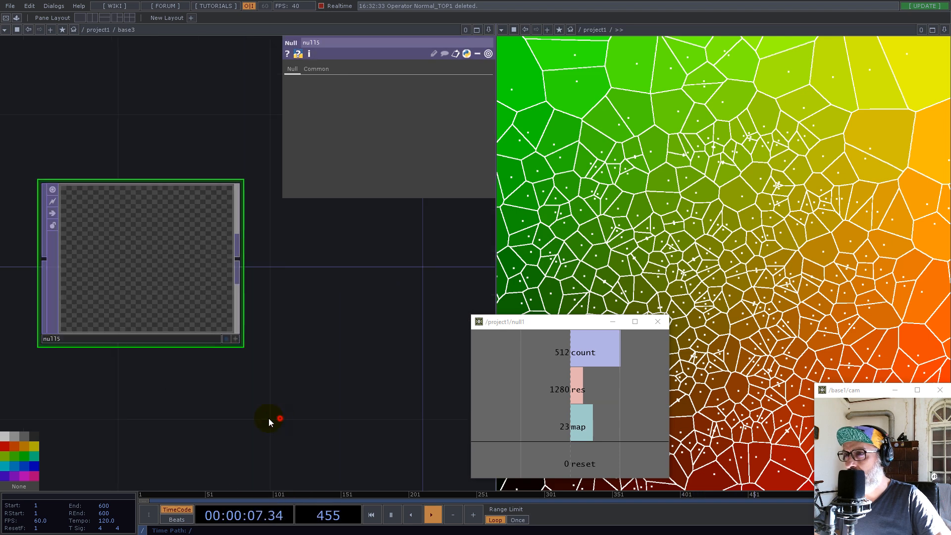
{"action": "right_click", "coordinate": [198, 267]}
{"action": "type", "text": "ou"}
{"action": "left_click", "coordinate": [168, 334]}
{"action": "left_click", "coordinate": [332, 284]}
{"action": "scroll", "coordinate": [332, 284], "scroll_direction": "down", "scroll_amount": 15}
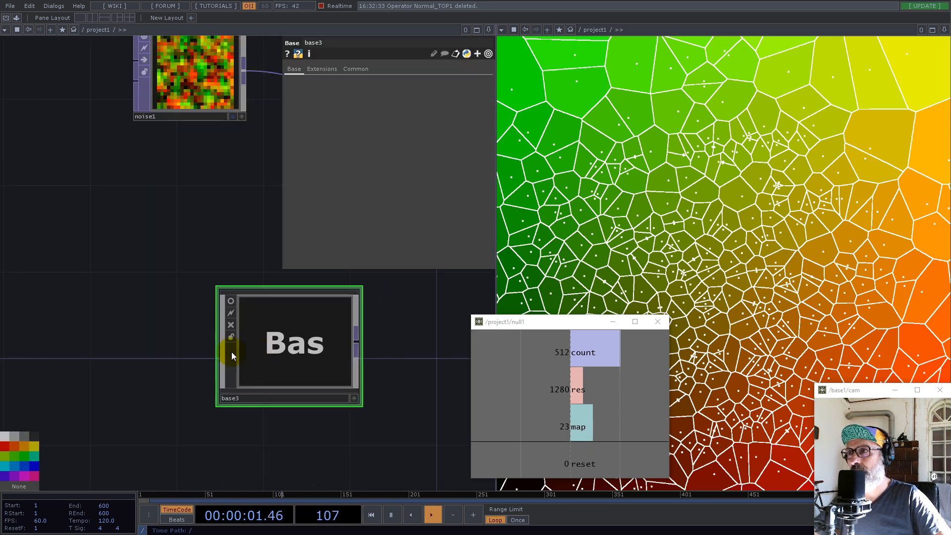
Connect base3's output to Engine's second input and bring null2 closer to Engine
{"action": "left_click_drag", "start_coordinate": [275, 351], "coordinate": [353, 329]}
{"action": "left_click_drag", "start_coordinate": [377, 325], "coordinate": [345, 311]}
{"action": "left_click_drag", "start_coordinate": [252, 351], "coordinate": [228, 360]}
{"action": "left_click_drag", "start_coordinate": [365, 374], "coordinate": [166, 389]}
{"action": "left_click_drag", "start_coordinate": [407, 415], "coordinate": [299, 327]}
{"action": "left_click_drag", "start_coordinate": [171, 332], "coordinate": [155, 325]}
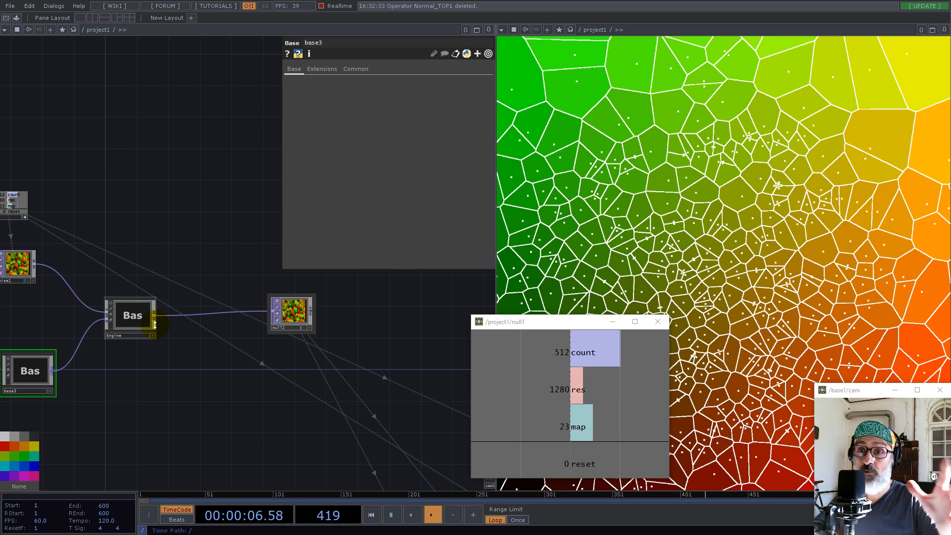
Enter the Engine component and move in2 farther below in1 to make room between the two inputs
{"action": "left_click", "coordinate": [138, 319]}
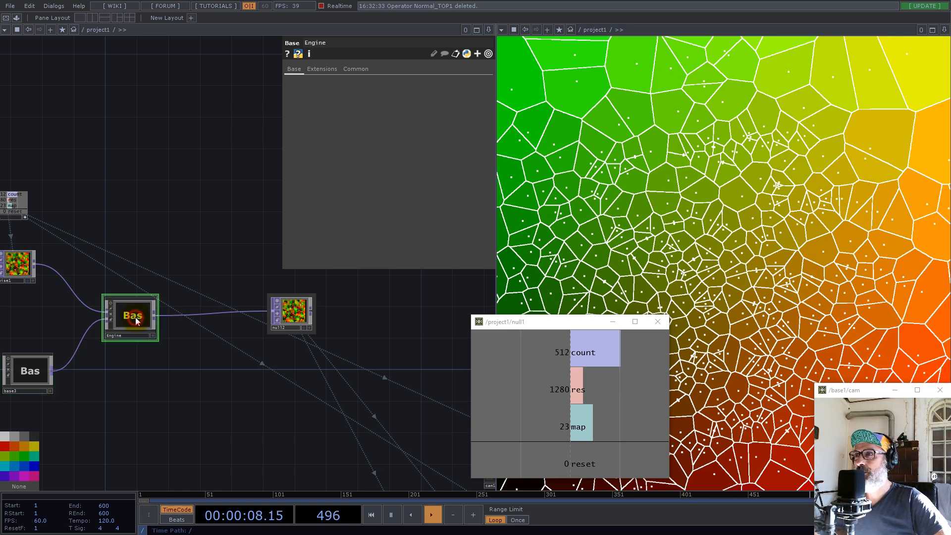
{"action": "key", "text": "i"}
{"action": "left_click_drag", "start_coordinate": [155, 285], "coordinate": [248, 311]}
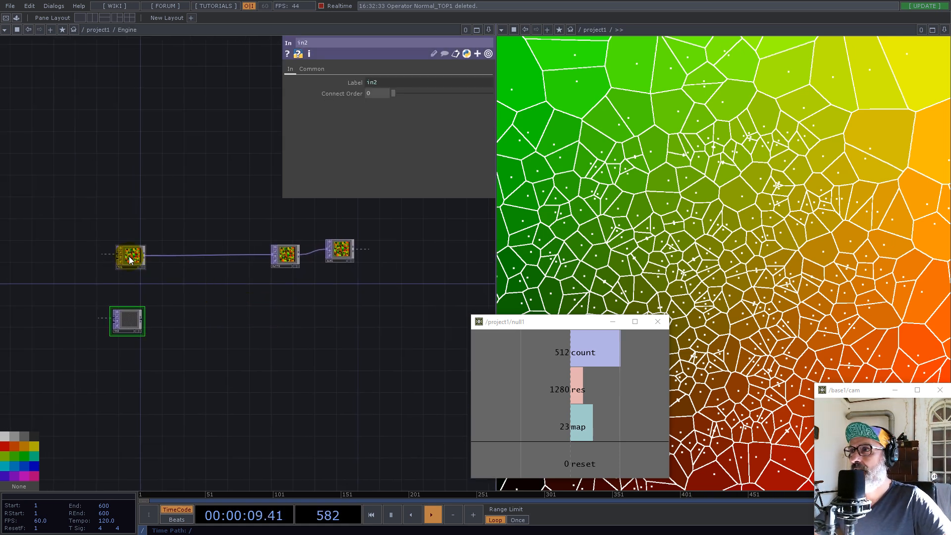
{"action": "scroll", "coordinate": [131, 256], "scroll_direction": "up", "scroll_amount": 5}
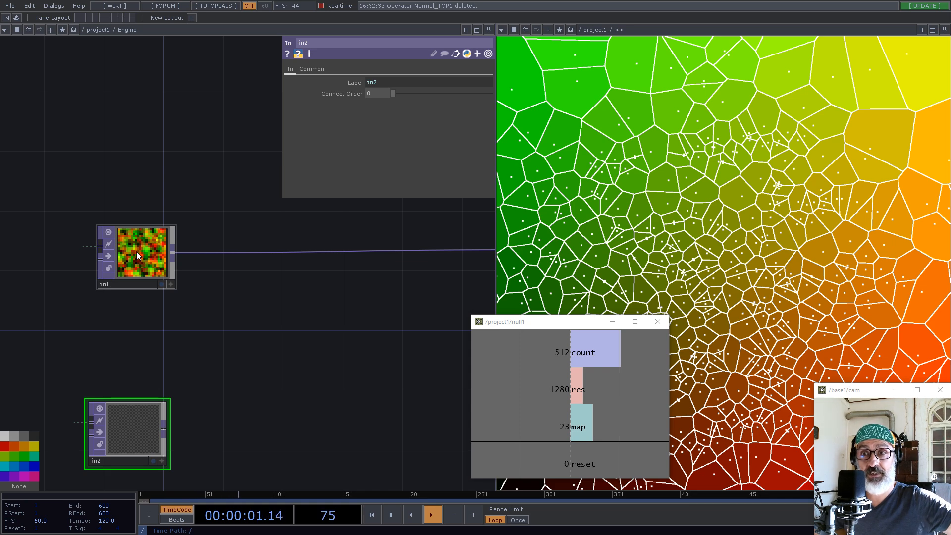
{"action": "left_click_drag", "start_coordinate": [177, 357], "coordinate": [268, 300]}
{"action": "left_click_drag", "start_coordinate": [232, 374], "coordinate": [206, 317]}
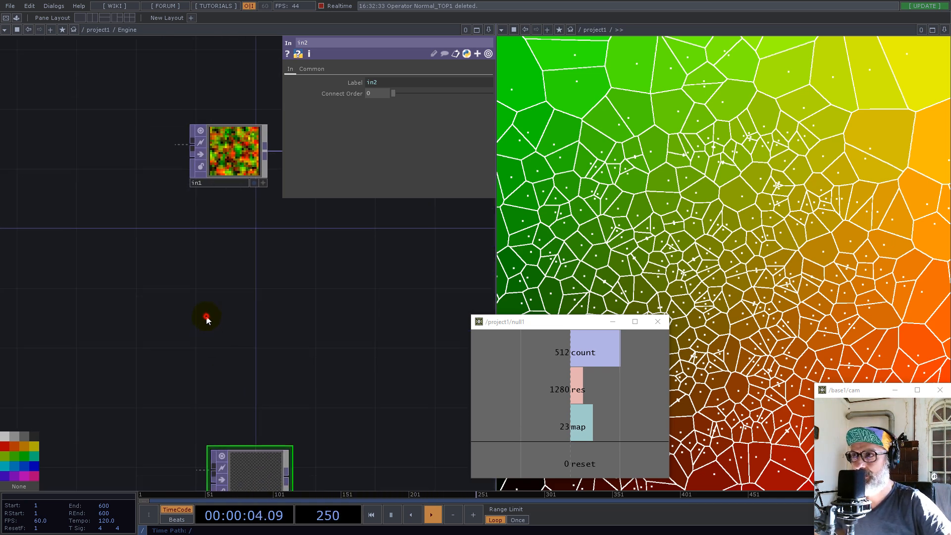
Add a Constant TOP between in1 and in2 and set its colour to 0, 0, 0
{"action": "key", "text": "Tab"}
{"action": "type", "text": "c"}
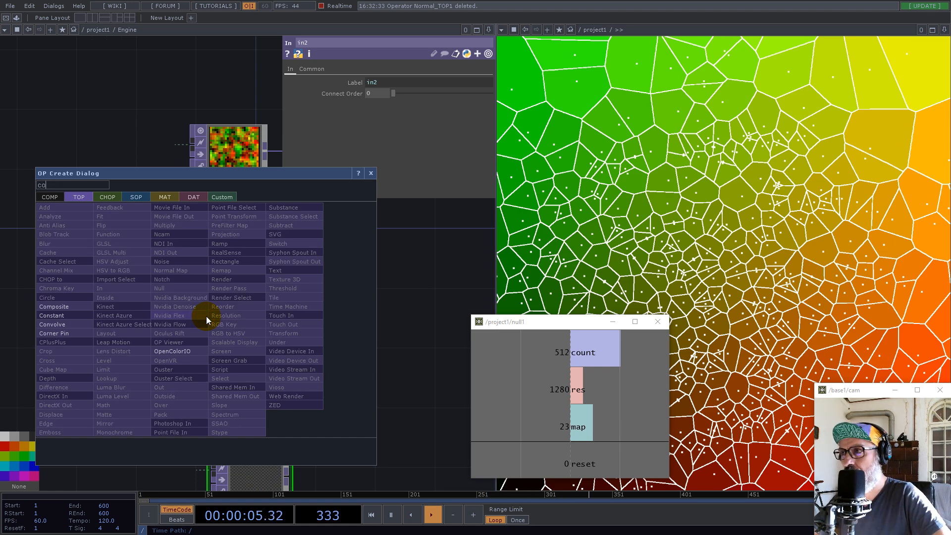
{"action": "left_click", "coordinate": [79, 316]}
{"action": "left_click", "coordinate": [229, 314]}
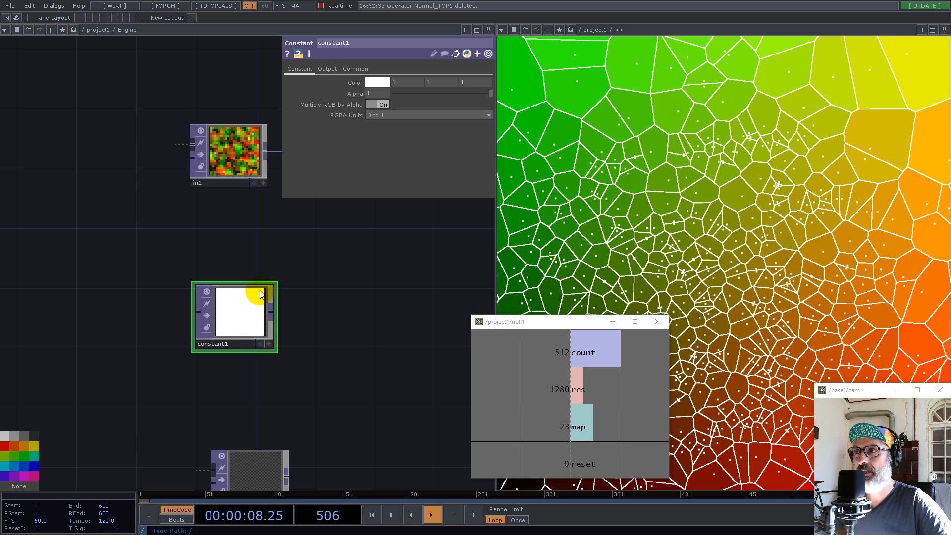
{"action": "left_click_drag", "start_coordinate": [356, 82], "coordinate": [124, 74]}
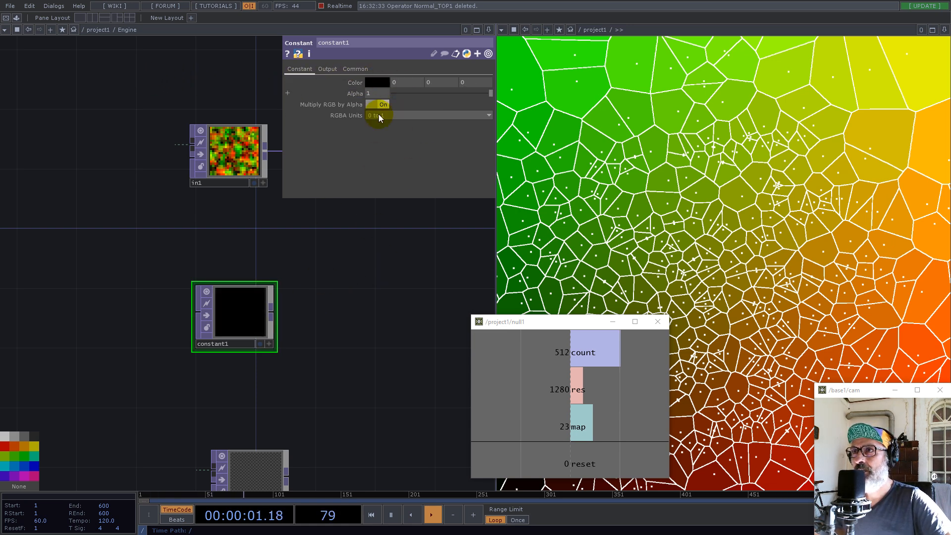
Link both resolution values of constant1 to null1's map channel and set its pixel format to 32-bit float (Mono)
{"action": "left_click_drag", "start_coordinate": [578, 430], "coordinate": [352, 93]}
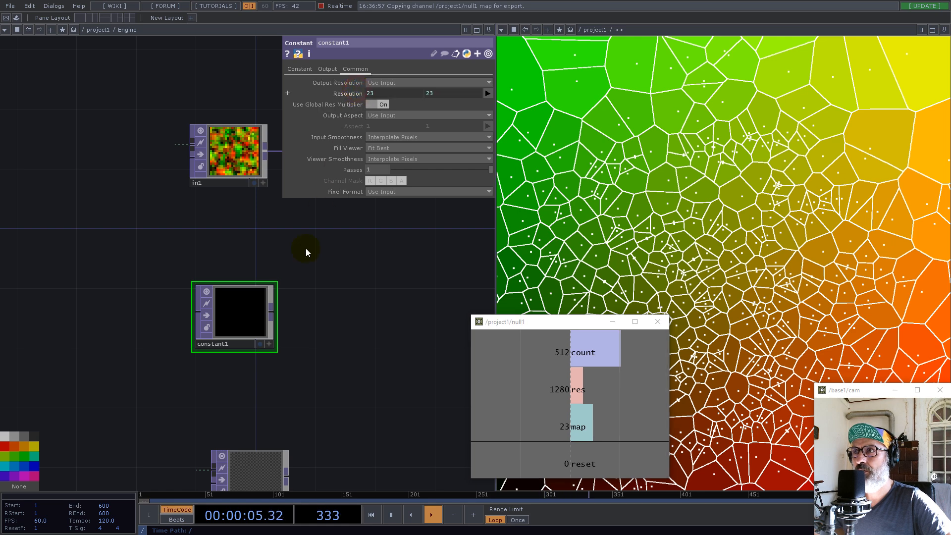
{"action": "left_click_drag", "start_coordinate": [237, 320], "coordinate": [239, 350]}
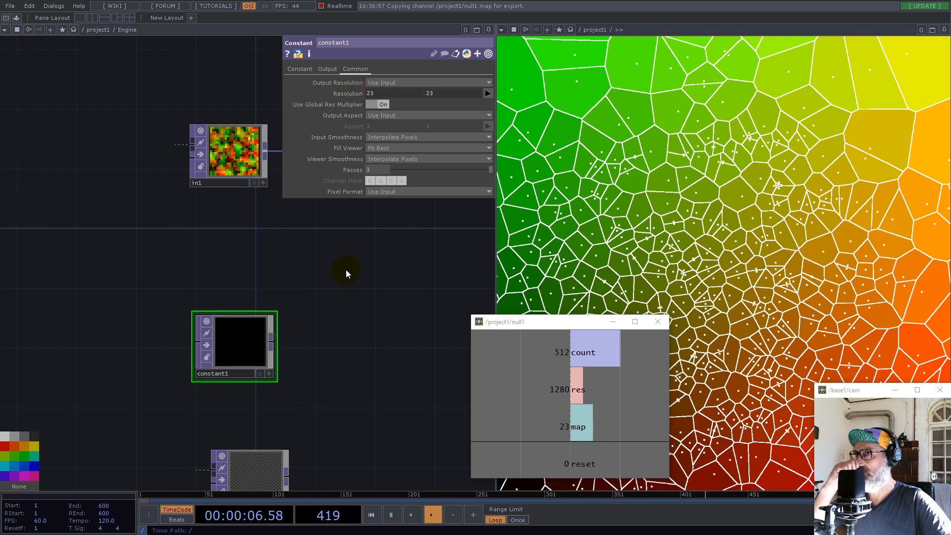
{"action": "left_click", "coordinate": [392, 192]}
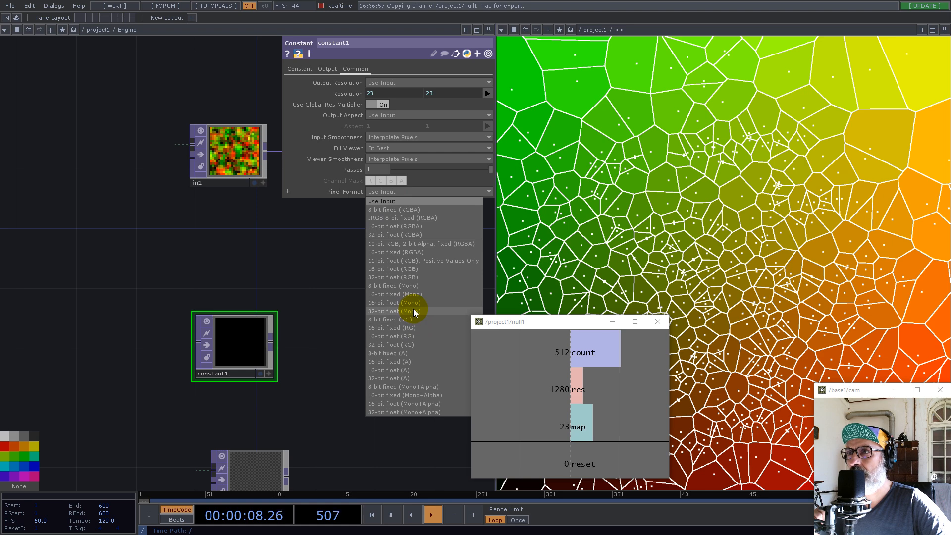
{"action": "left_click", "coordinate": [413, 308]}
Append a Feedback TOP to constant1's output and position the two nodes side by side
{"action": "right_click", "coordinate": [271, 341]}
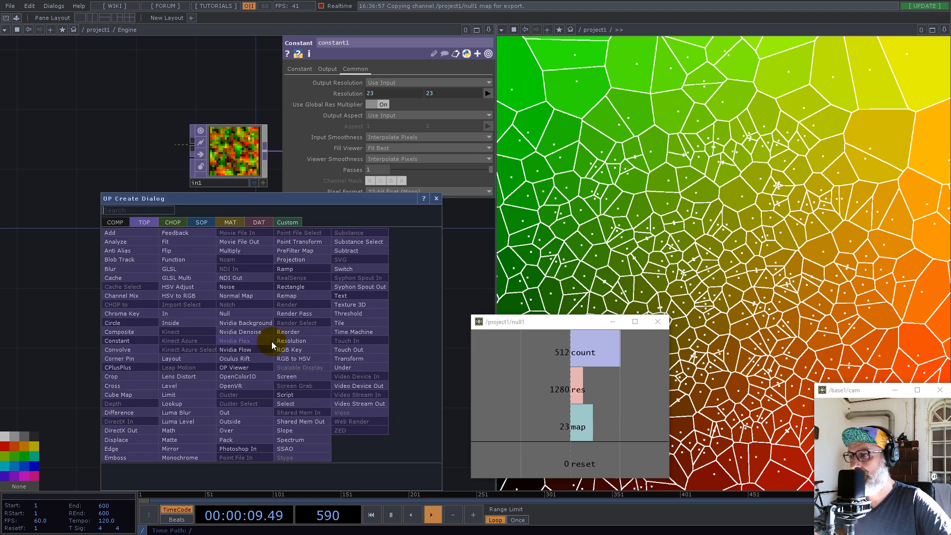
{"action": "type", "text": "fe"}
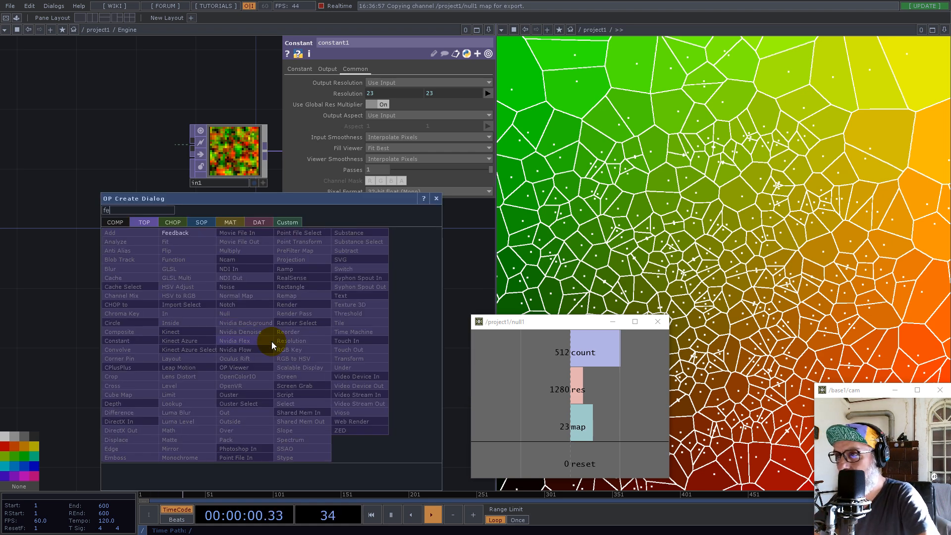
{"action": "left_click", "coordinate": [176, 233]}
{"action": "left_click", "coordinate": [379, 359]}
{"action": "left_click_drag", "start_coordinate": [388, 290], "coordinate": [224, 320]}
{"action": "scroll", "coordinate": [221, 380], "scroll_direction": "down", "scroll_amount": 6}
{"action": "left_click_drag", "start_coordinate": [222, 381], "coordinate": [136, 375]}
{"action": "left_click", "coordinate": [214, 366]}
{"action": "scroll", "coordinate": [213, 365], "scroll_direction": "up", "scroll_amount": 3}
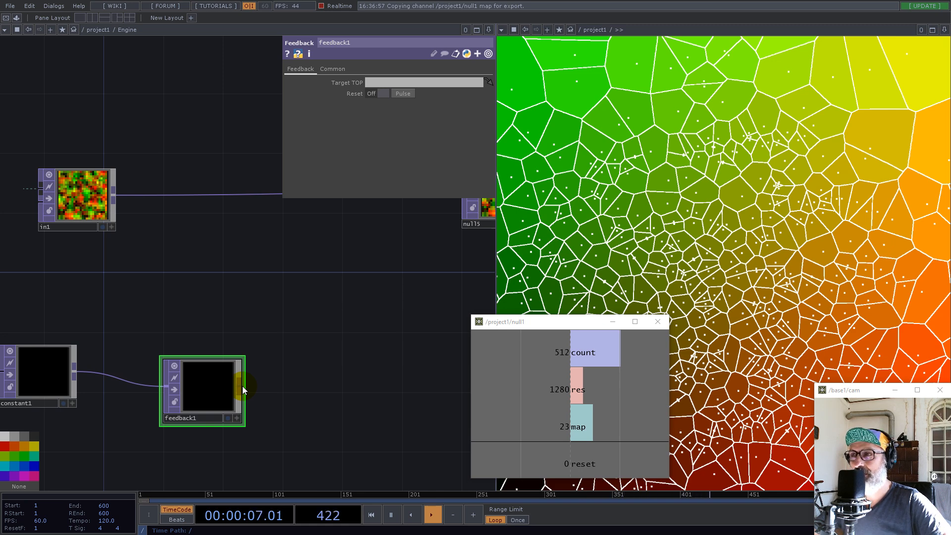
Append an Add TOP to feedback1's output and place it above, between in1 and null5
{"action": "right_click", "coordinate": [242, 386]}
{"action": "type", "text": "ad"}
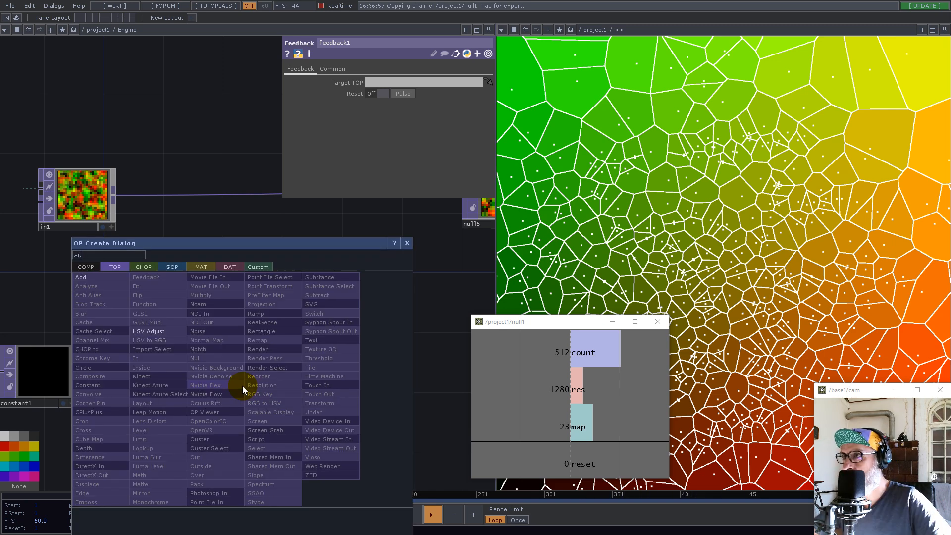
{"action": "left_click", "coordinate": [91, 278]}
{"action": "left_click", "coordinate": [317, 264]}
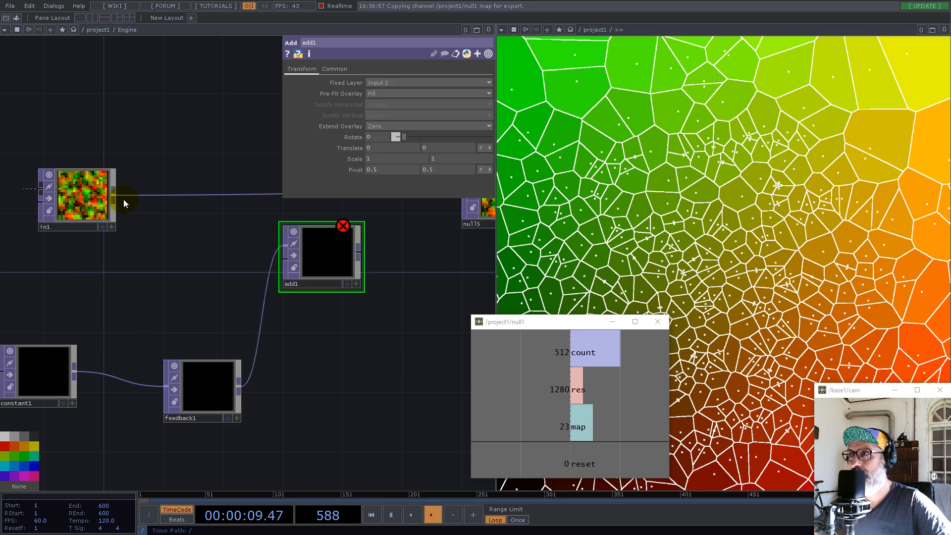
Connect in1's output to the second input of add1
{"action": "left_click_drag", "start_coordinate": [114, 195], "coordinate": [279, 272]}
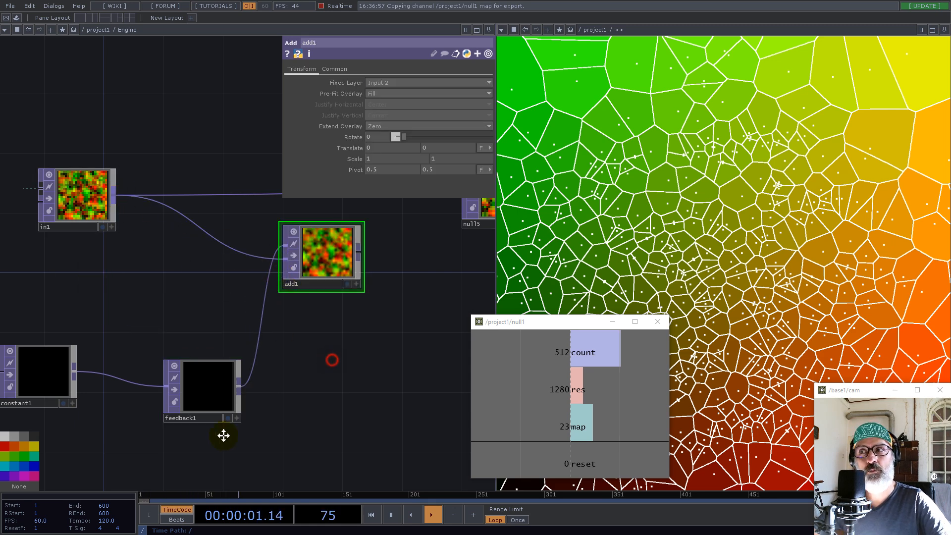
{"action": "left_click_drag", "start_coordinate": [230, 429], "coordinate": [121, 506]}
{"action": "left_click_drag", "start_coordinate": [276, 403], "coordinate": [331, 357]}
{"action": "scroll", "coordinate": [331, 357], "scroll_direction": "down", "scroll_amount": 2}
Select add1 and feedback1 together and set both their viewer smoothness and input smoothness to Nearest Pixel
{"action": "right_click_drag", "start_coordinate": [348, 432], "coordinate": [197, 246]}
{"action": "left_click", "coordinate": [335, 69]}
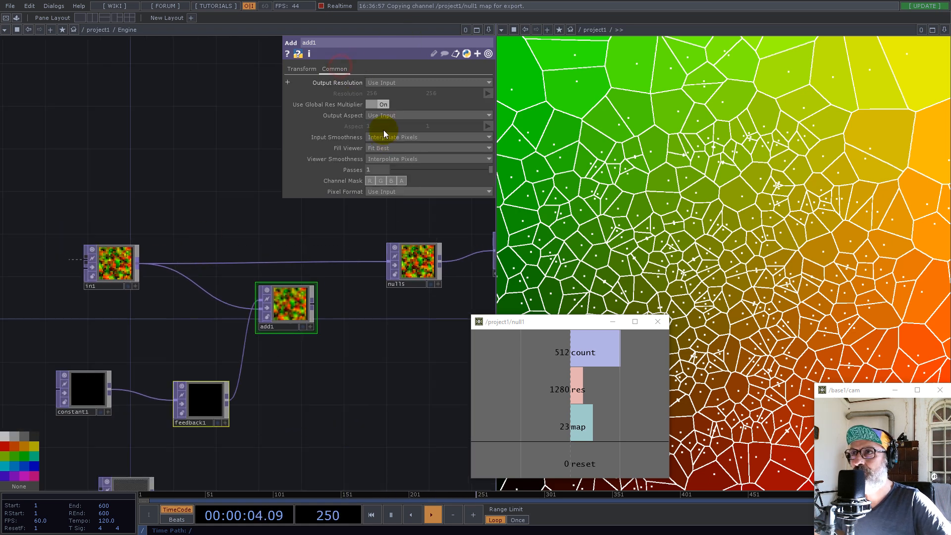
{"action": "left_click", "coordinate": [389, 159]}
{"action": "left_click", "coordinate": [388, 169]}
{"action": "left_click", "coordinate": [393, 137]}
{"action": "left_click", "coordinate": [389, 146]}
Connect add1's output to null5 in place of the direct link from in1
{"action": "left_click", "coordinate": [322, 341]}
{"action": "left_click_drag", "start_coordinate": [313, 304], "coordinate": [318, 325]}
{"action": "left_click_drag", "start_coordinate": [326, 400], "coordinate": [431, 280]}
Link feedback1's Reset and Reset Pulse parameters to null1's reset channel as CHOP references
{"action": "left_click", "coordinate": [280, 329]}
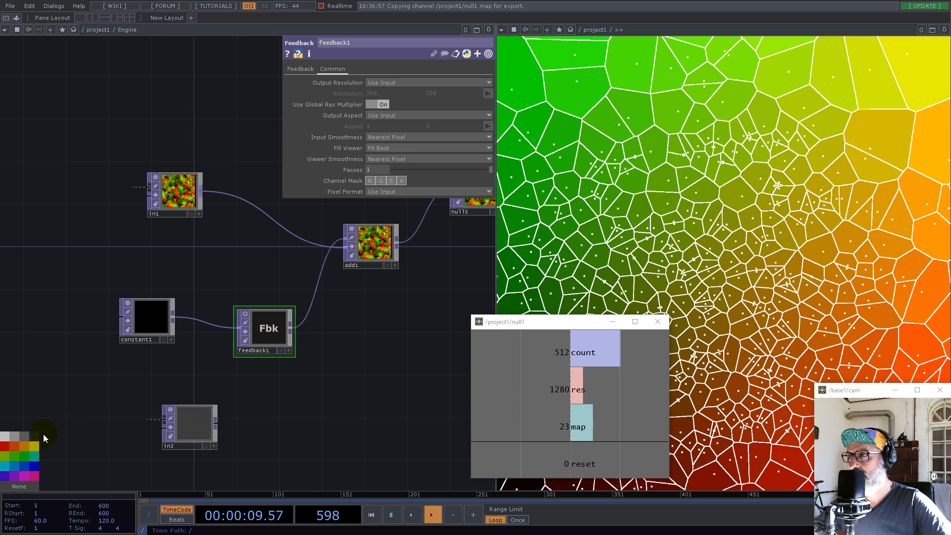
{"action": "left_click", "coordinate": [301, 68]}
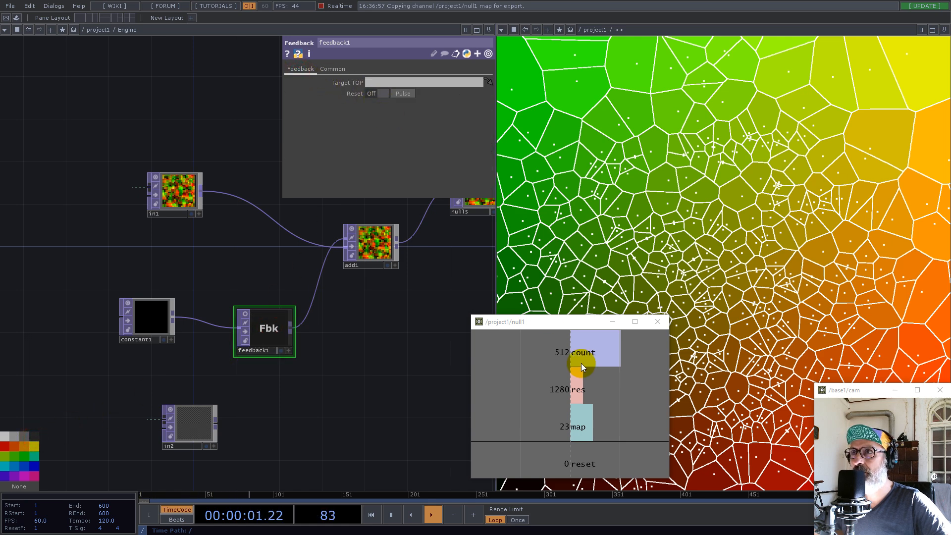
{"action": "left_click", "coordinate": [583, 463]}
{"action": "left_click", "coordinate": [403, 94]}
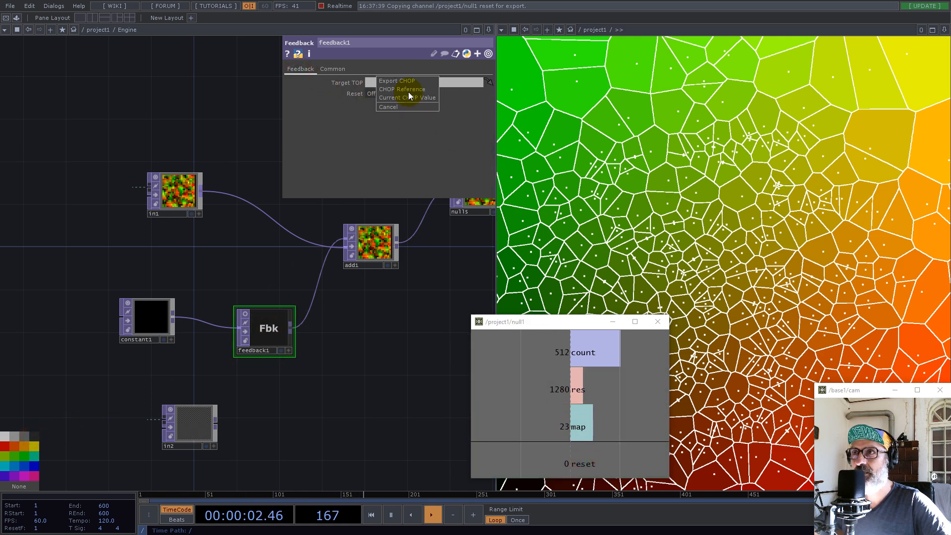
{"action": "left_click", "coordinate": [584, 465]}
{"action": "left_click", "coordinate": [373, 92]}
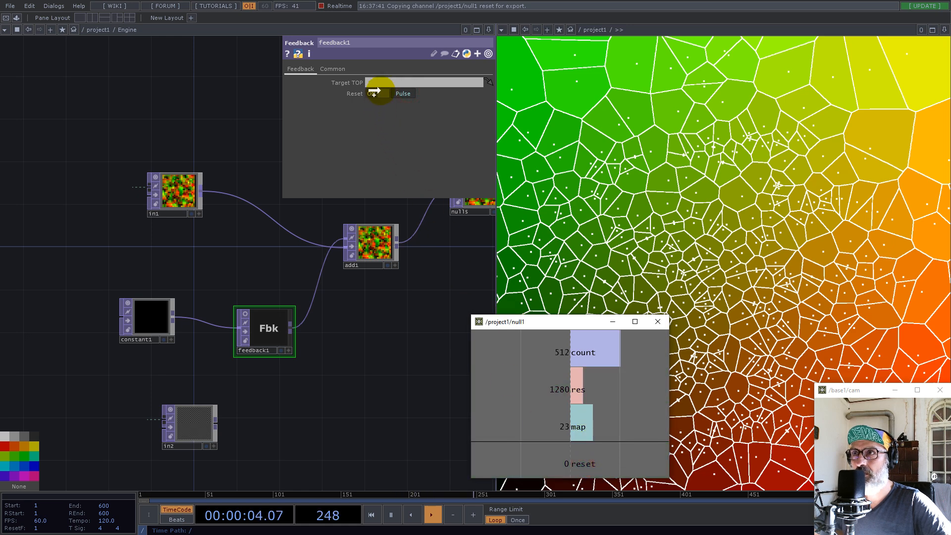
Reposition in2 and constant1, then append a second Add TOP to feedback1 with in2 as its second input
{"action": "left_click_drag", "start_coordinate": [212, 429], "coordinate": [132, 445]}
{"action": "left_click_drag", "start_coordinate": [148, 327], "coordinate": [190, 340]}
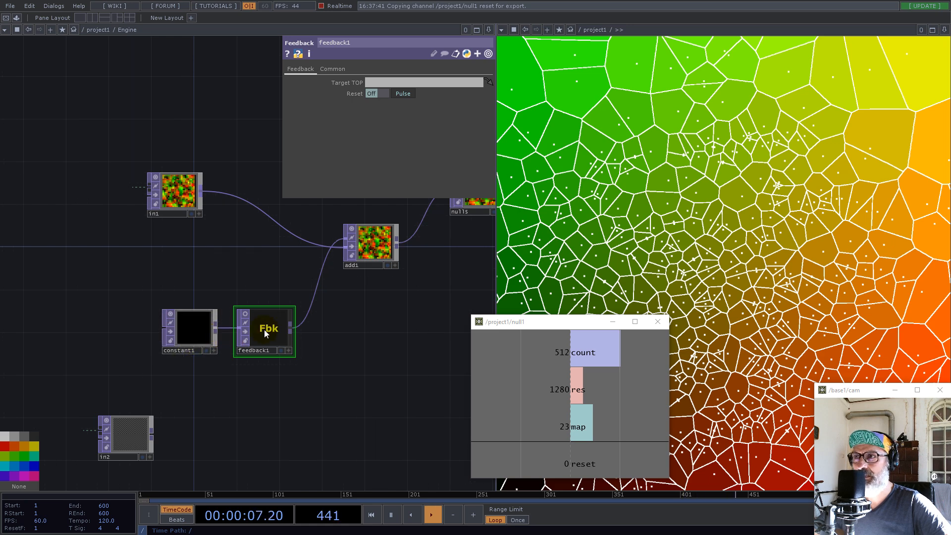
{"action": "right_click", "coordinate": [292, 325]}
{"action": "type", "text": "ad"}
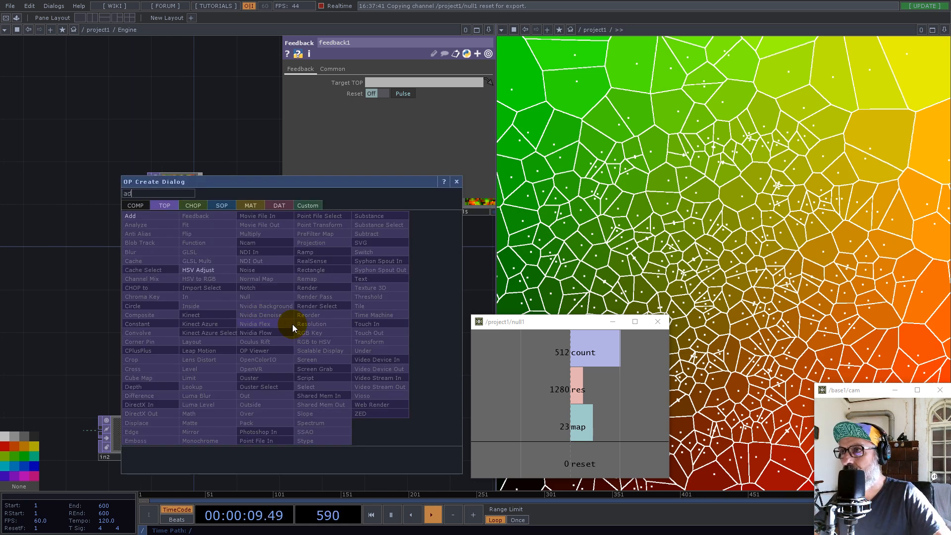
{"action": "left_click", "coordinate": [131, 216]}
{"action": "left_click", "coordinate": [380, 413]}
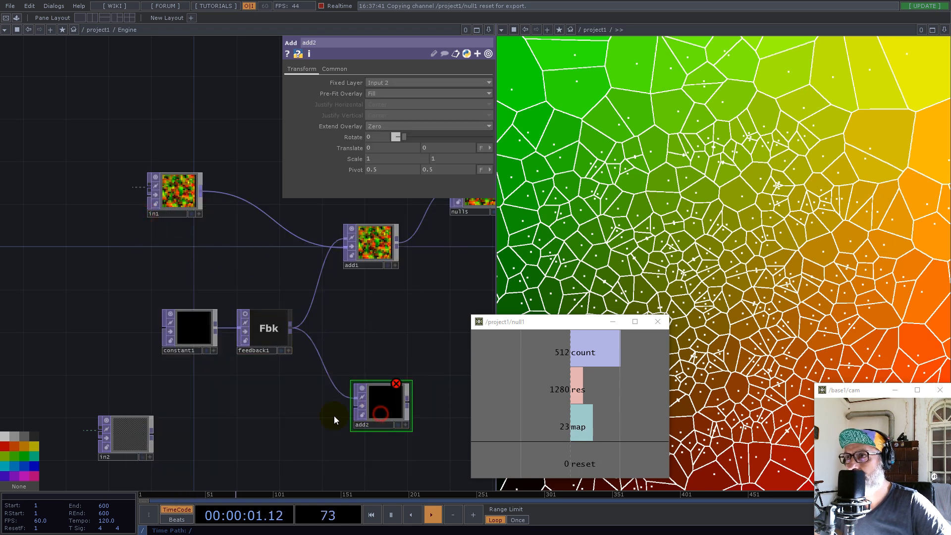
{"action": "left_click", "coordinate": [347, 408]}
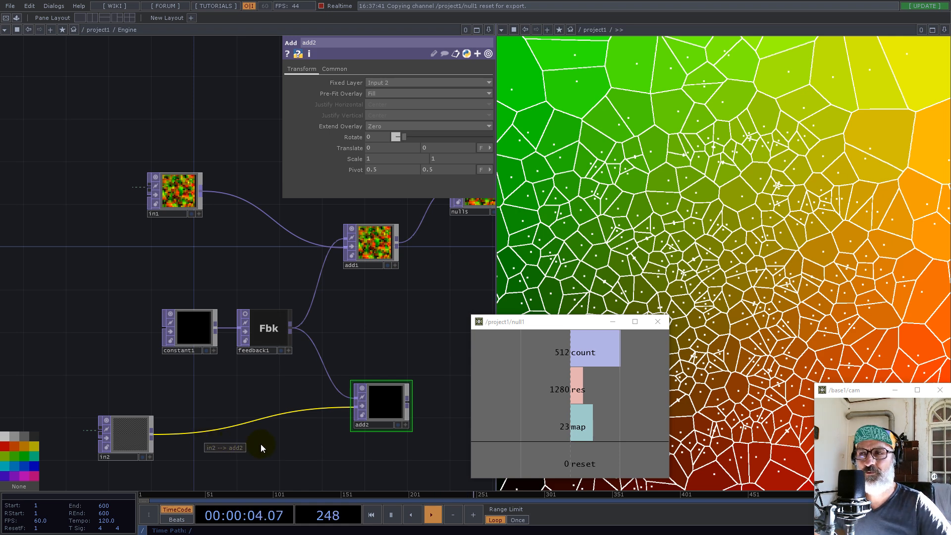
Set feedback1's Target TOP to add2
{"action": "left_click_drag", "start_coordinate": [387, 406], "coordinate": [412, 85]}
{"action": "left_click", "coordinate": [268, 330]}
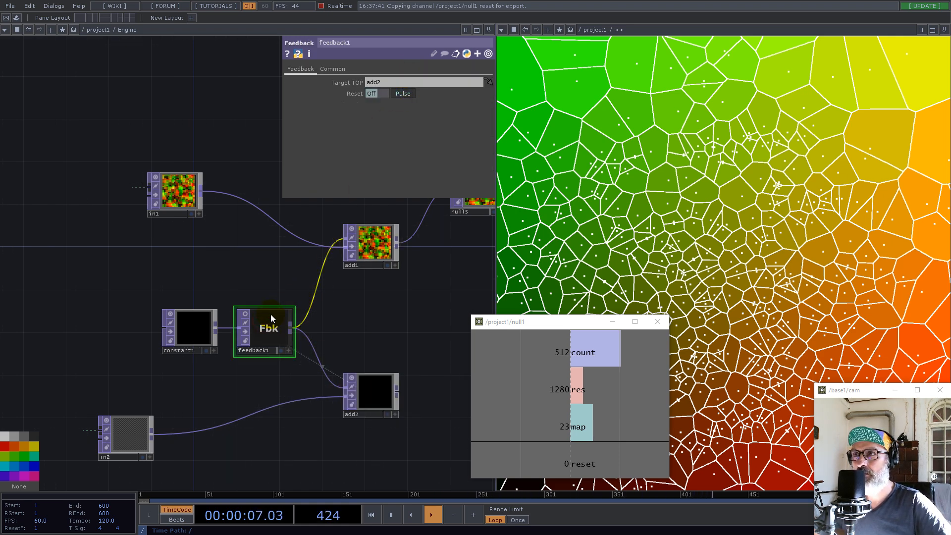
Delete null5 from between add1 and the output node of the Engine network
{"action": "scroll", "coordinate": [278, 312], "scroll_direction": "down", "scroll_amount": 4}
{"action": "left_click_drag", "start_coordinate": [367, 228], "coordinate": [440, 270]}
{"action": "right_click_drag", "start_coordinate": [441, 274], "coordinate": [440, 276]}
{"action": "left_click_drag", "start_coordinate": [393, 327], "coordinate": [303, 350]}
{"action": "left_click_drag", "start_coordinate": [289, 273], "coordinate": [375, 294]}
{"action": "left_click", "coordinate": [362, 259]}
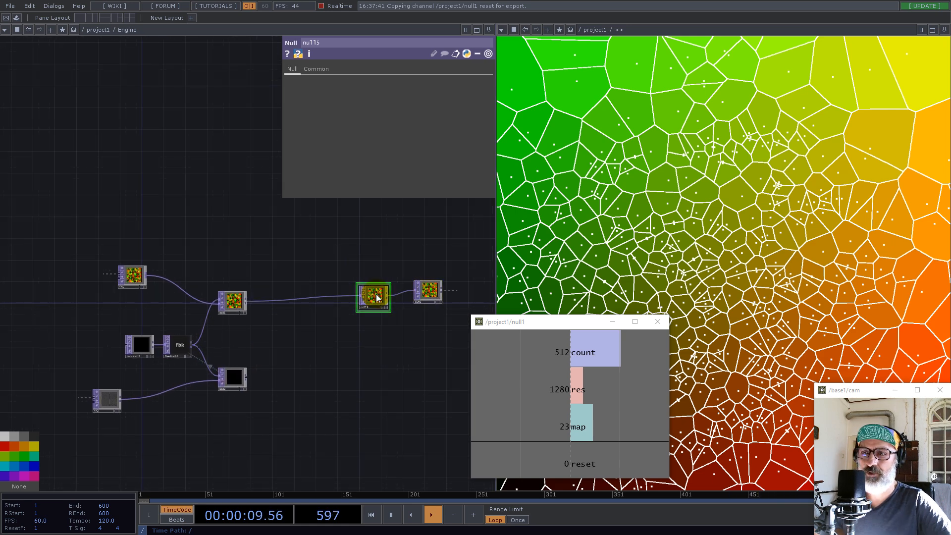
{"action": "key", "text": "Delete"}
Leave the Engine network and examine base3's contents and the slope1, Normalize and null4 chain in the project
{"action": "scroll", "coordinate": [314, 313], "scroll_direction": "down", "scroll_amount": 10}
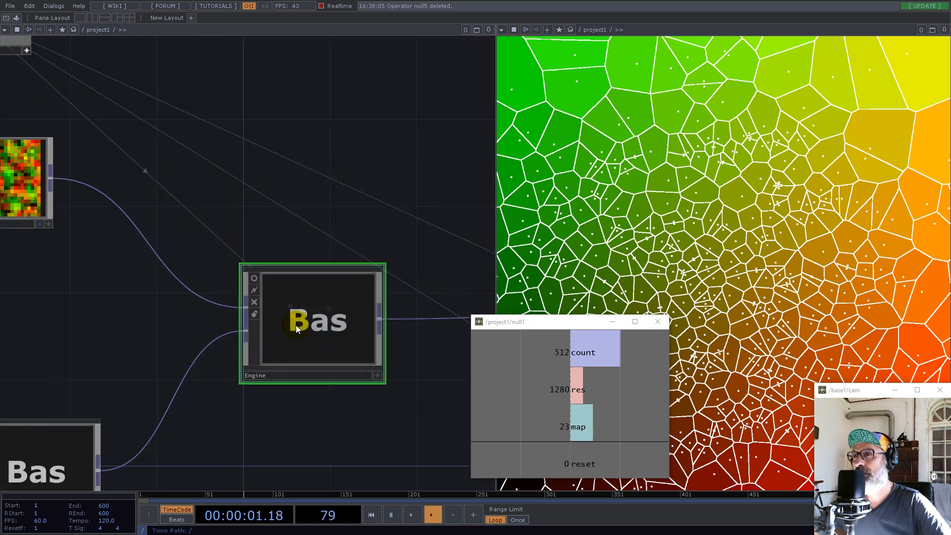
{"action": "scroll", "coordinate": [322, 352], "scroll_direction": "up", "scroll_amount": 5}
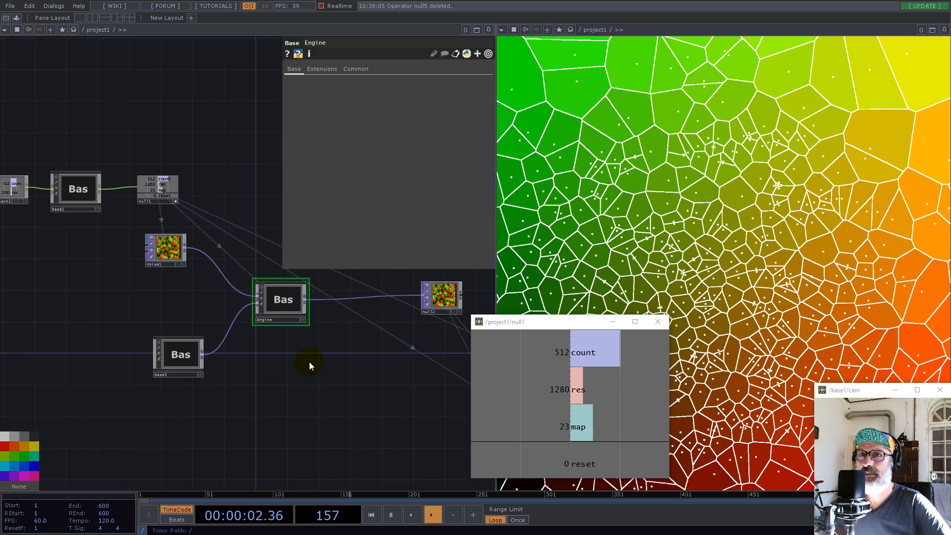
{"action": "double_click", "coordinate": [183, 355]}
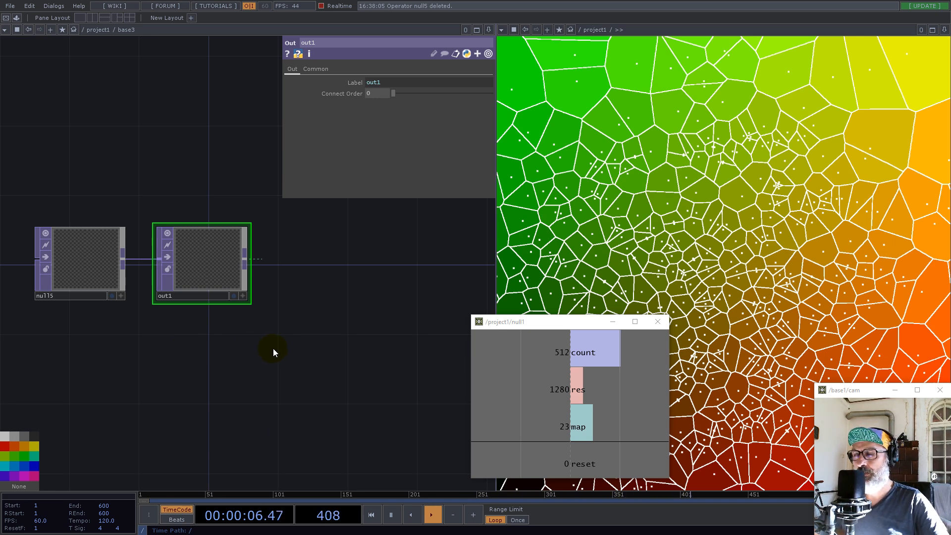
{"action": "scroll", "coordinate": [234, 334], "scroll_direction": "down", "scroll_amount": 5}
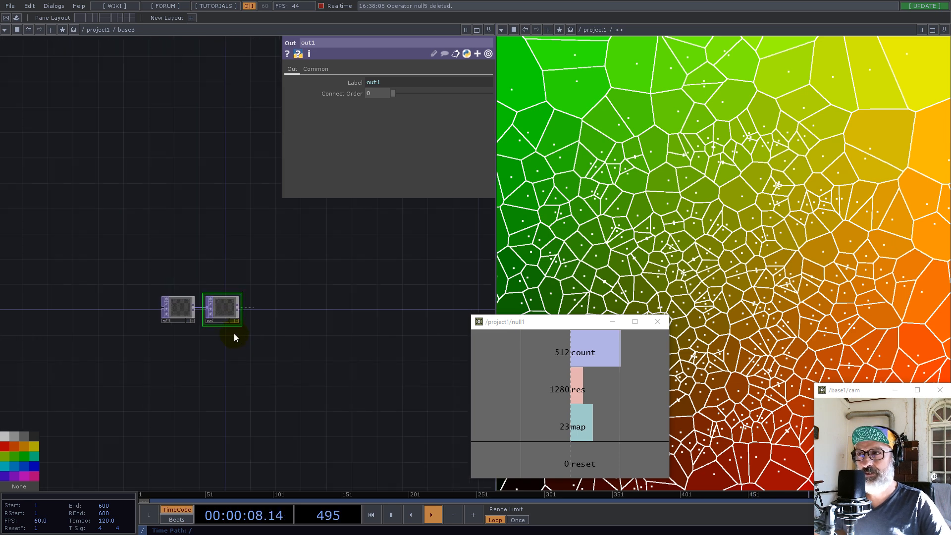
{"action": "scroll", "coordinate": [234, 334], "scroll_direction": "down", "scroll_amount": 10}
{"action": "left_click_drag", "start_coordinate": [282, 300], "coordinate": [169, 276]}
{"action": "scroll", "coordinate": [248, 321], "scroll_direction": "up", "scroll_amount": 15}
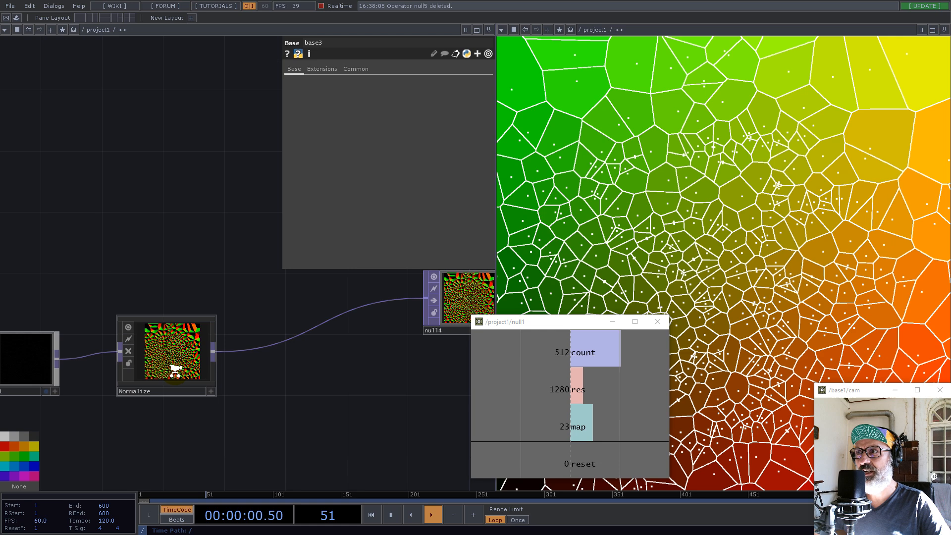
{"action": "scroll", "coordinate": [245, 347], "scroll_direction": "down", "scroll_amount": 6}
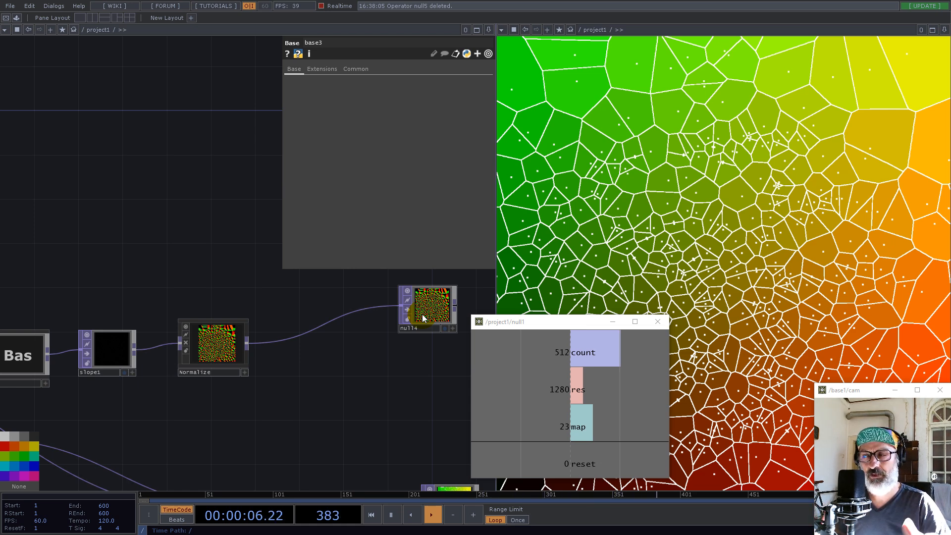
{"action": "scroll", "coordinate": [426, 347], "scroll_direction": "down", "scroll_amount": 5}
{"action": "scroll", "coordinate": [424, 349], "scroll_direction": "up", "scroll_amount": 4}
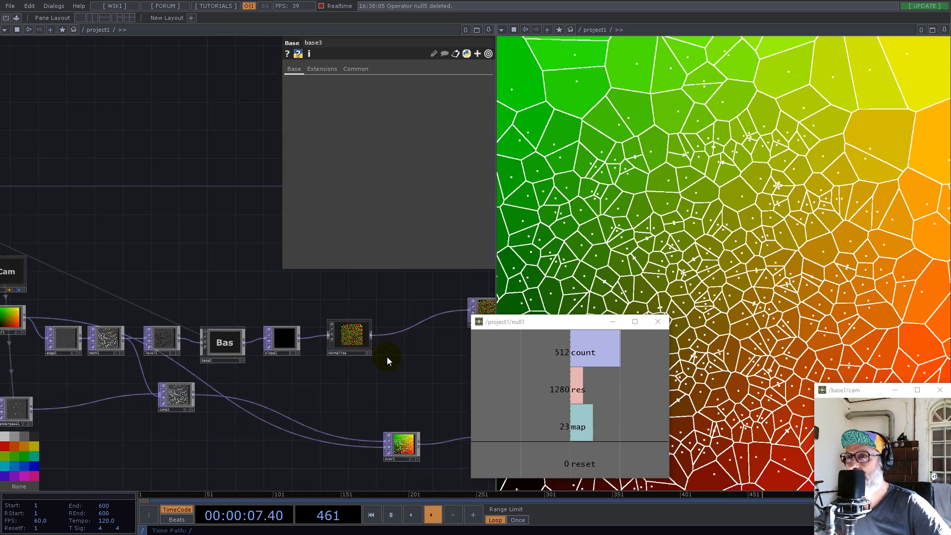
{"action": "scroll", "coordinate": [436, 366], "scroll_direction": "down", "scroll_amount": 4}
Split the network editor into two side-by-side panes, close null1's viewer window and open base3 in the new pane
{"action": "left_click", "coordinate": [488, 31]}
{"action": "left_click", "coordinate": [413, 56]}
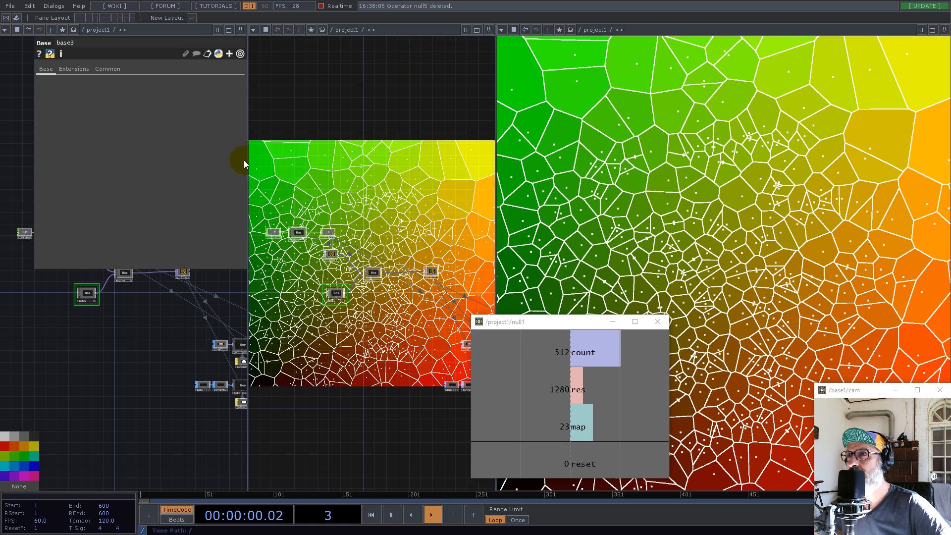
{"action": "left_click", "coordinate": [658, 322]}
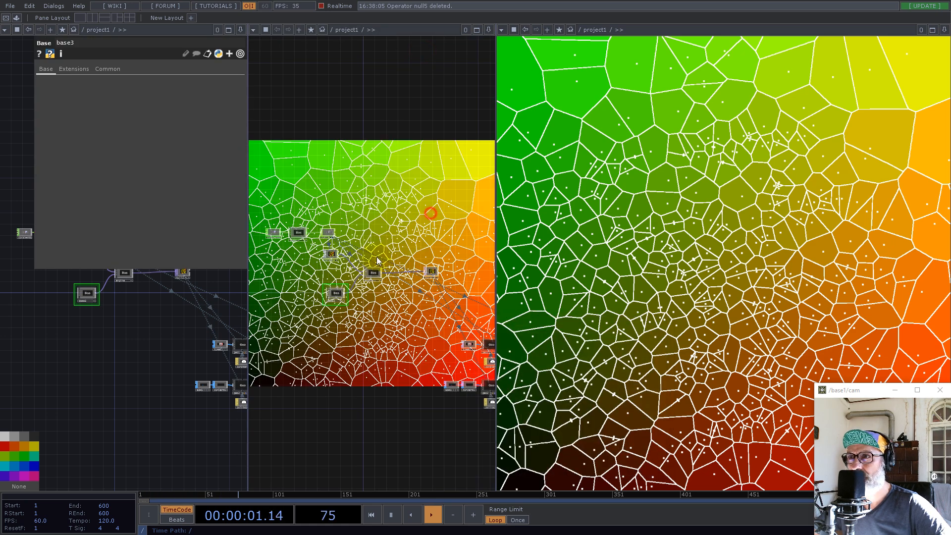
{"action": "left_click_drag", "start_coordinate": [377, 256], "coordinate": [352, 268]}
{"action": "double_click", "coordinate": [310, 308]}
{"action": "left_click_drag", "start_coordinate": [428, 251], "coordinate": [314, 272]}
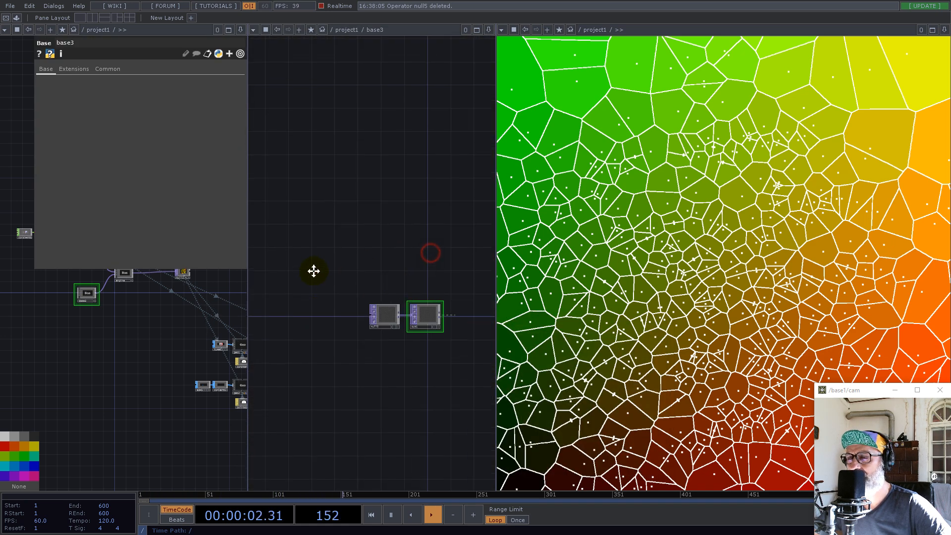
Rename the base3 component feeding the Engine as vector
{"action": "left_click_drag", "start_coordinate": [145, 326], "coordinate": [82, 400]}
{"action": "scroll", "coordinate": [83, 400], "scroll_direction": "up", "scroll_amount": 10}
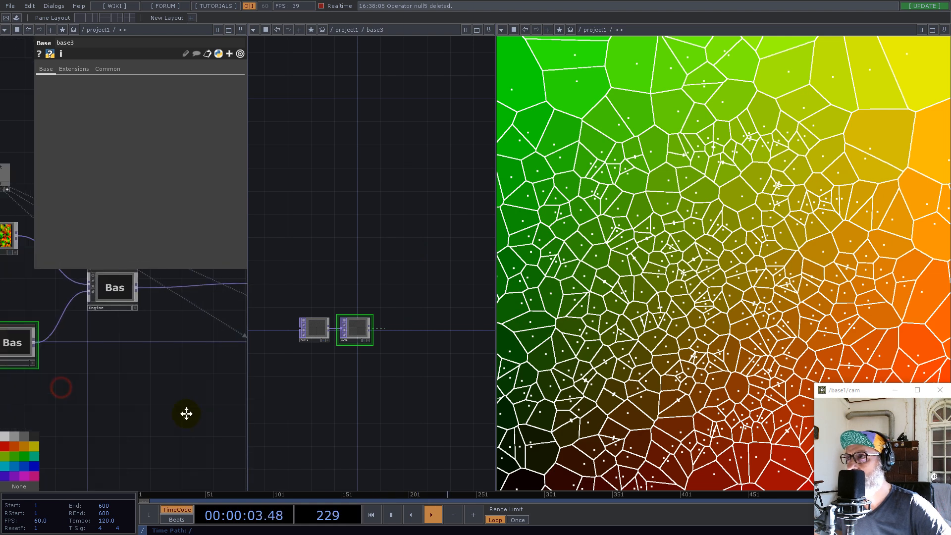
{"action": "left_click_drag", "start_coordinate": [129, 436], "coordinate": [206, 439]}
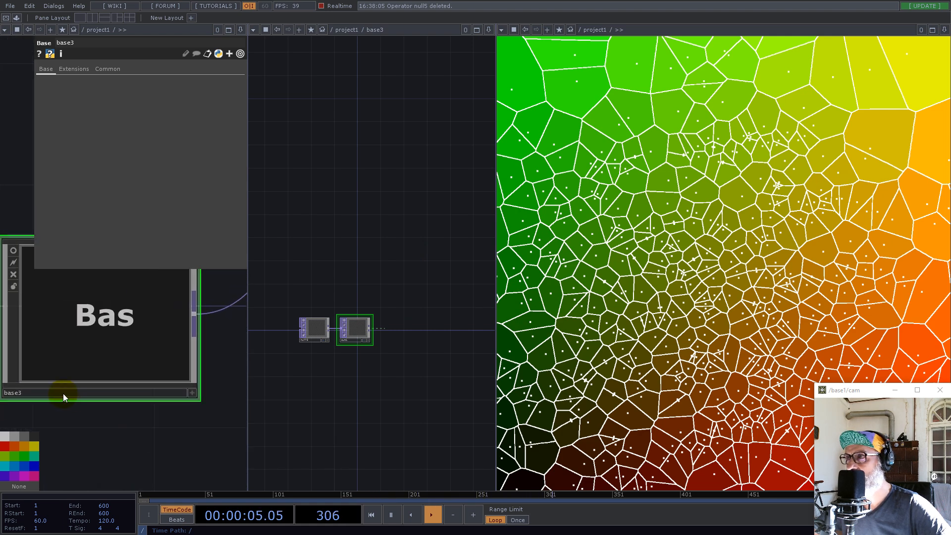
{"action": "left_click", "coordinate": [64, 394]}
{"action": "type", "text": "vector"}
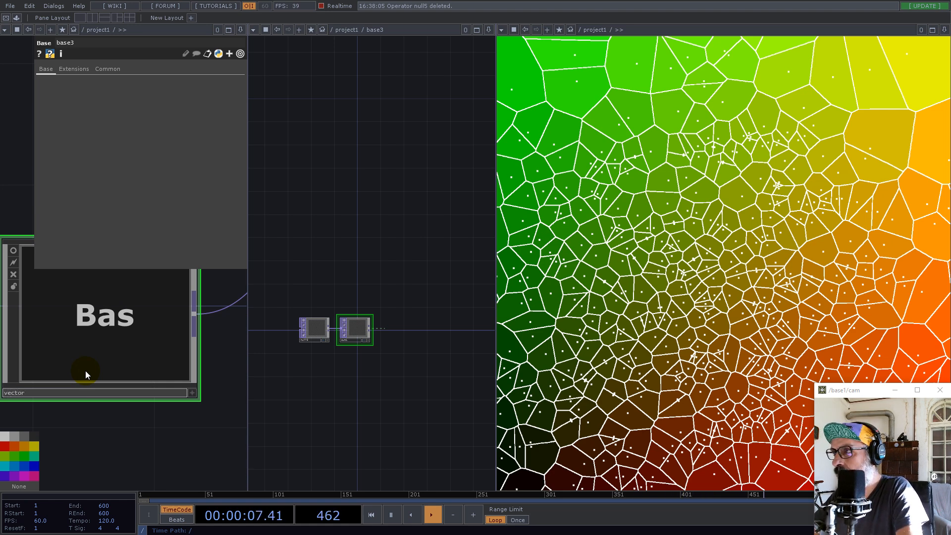
{"action": "key", "text": "Return"}
Enter the vector component and add a Select TOP below null5
{"action": "left_click", "coordinate": [113, 330]}
{"action": "double_click", "coordinate": [114, 327]}
{"action": "left_click_drag", "start_coordinate": [108, 330], "coordinate": [172, 331]}
{"action": "left_click_drag", "start_coordinate": [98, 308], "coordinate": [119, 301]}
{"action": "scroll", "coordinate": [80, 256], "scroll_direction": "up", "scroll_amount": 5}
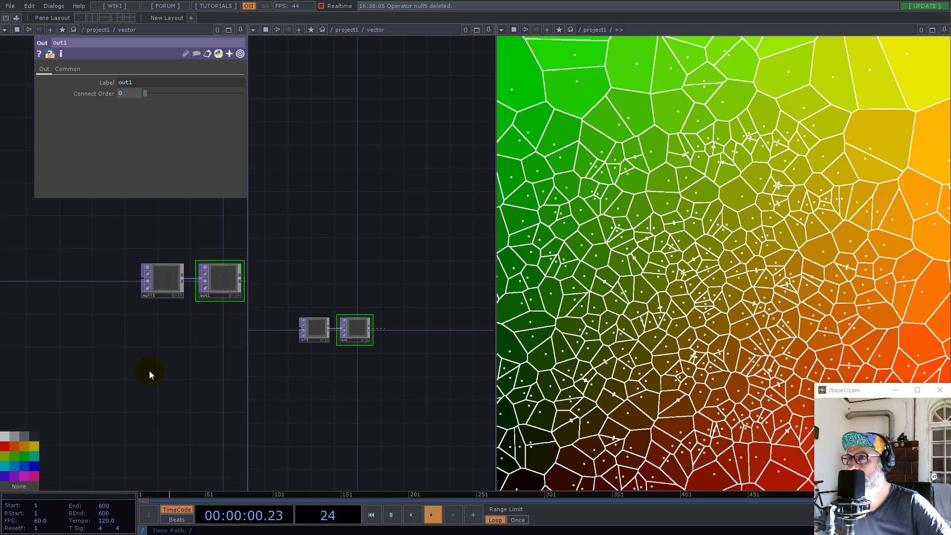
{"action": "key", "text": "Tab"}
{"action": "type", "text": "se"}
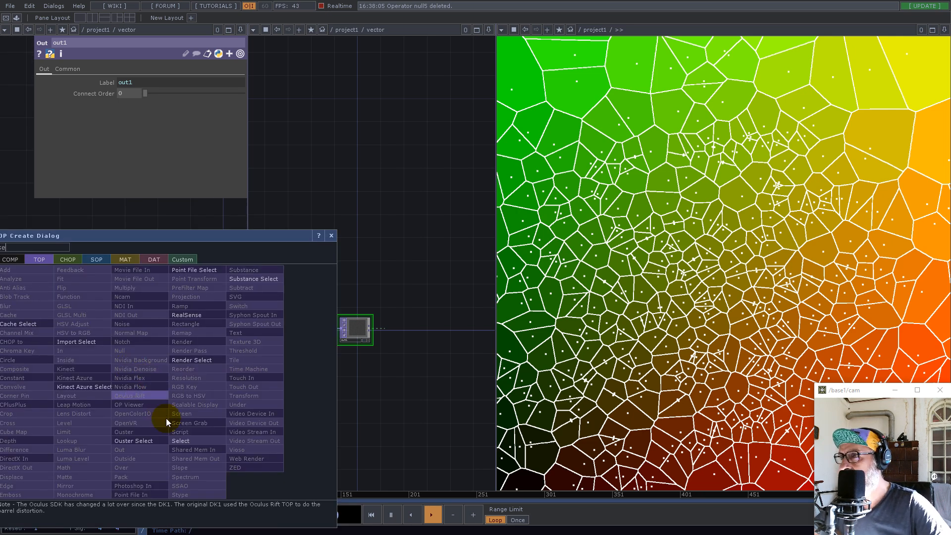
{"action": "left_click", "coordinate": [181, 440]}
{"action": "left_click", "coordinate": [165, 379]}
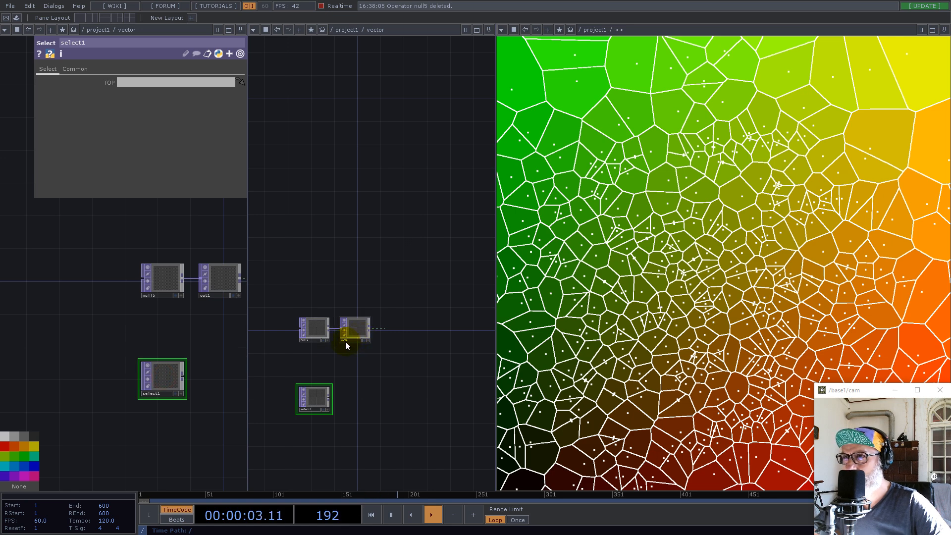
Show the parent project network in the second pane and set select1's TOP source to /project1/null4
{"action": "key", "text": "u"}
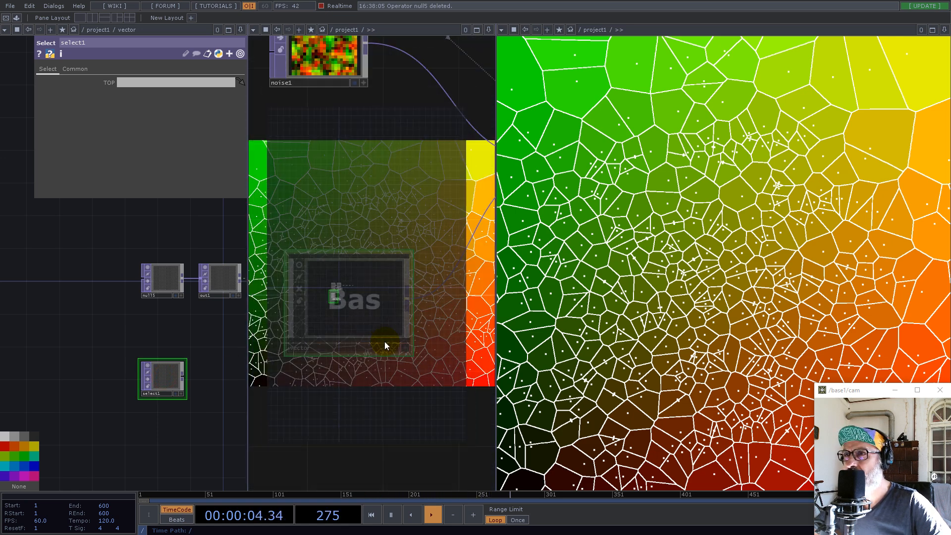
{"action": "scroll", "coordinate": [351, 345], "scroll_direction": "down", "scroll_amount": 5}
{"action": "left_click_drag", "start_coordinate": [355, 389], "coordinate": [261, 389]}
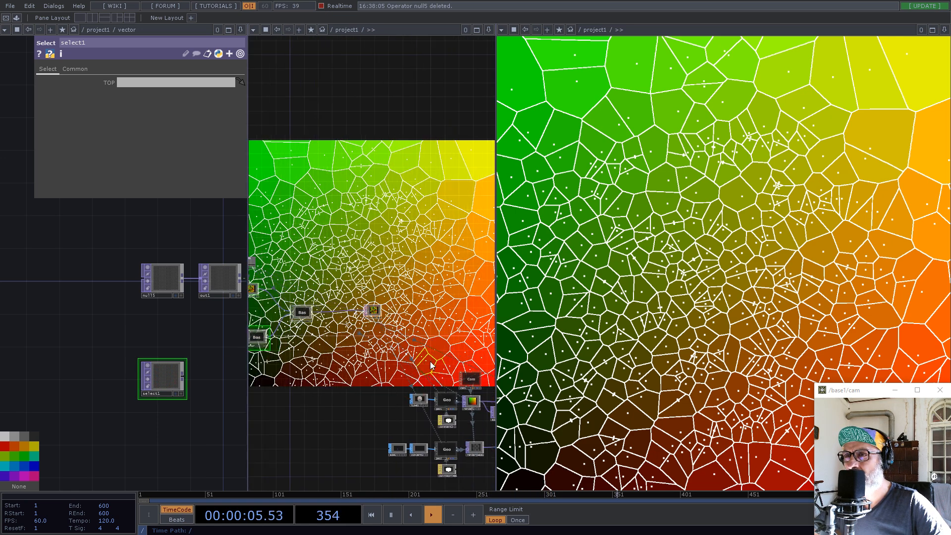
{"action": "left_click_drag", "start_coordinate": [412, 307], "coordinate": [332, 305]}
{"action": "left_click_drag", "start_coordinate": [325, 269], "coordinate": [413, 284]}
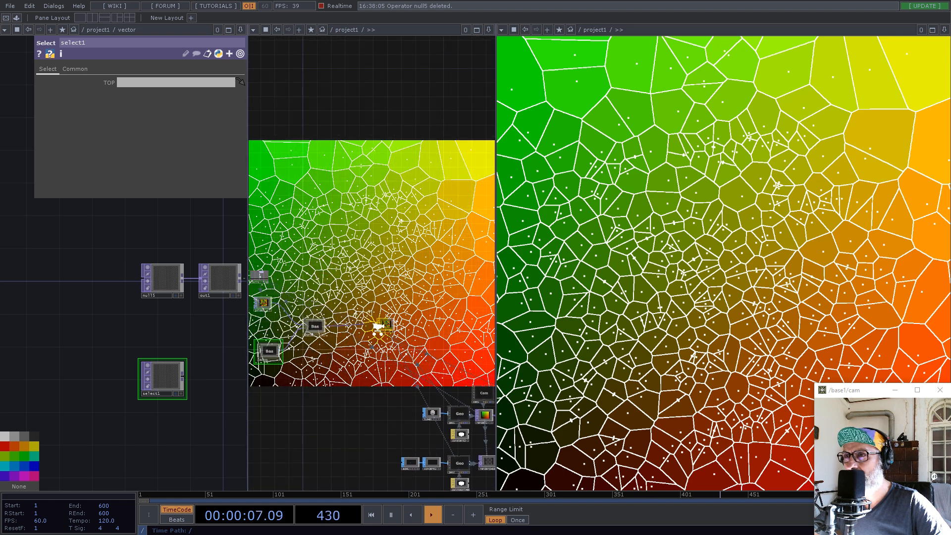
{"action": "scroll", "coordinate": [376, 325], "scroll_direction": "up", "scroll_amount": 5}
{"action": "scroll", "coordinate": [289, 294], "scroll_direction": "down", "scroll_amount": 2}
{"action": "scroll", "coordinate": [289, 294], "scroll_direction": "down", "scroll_amount": 5}
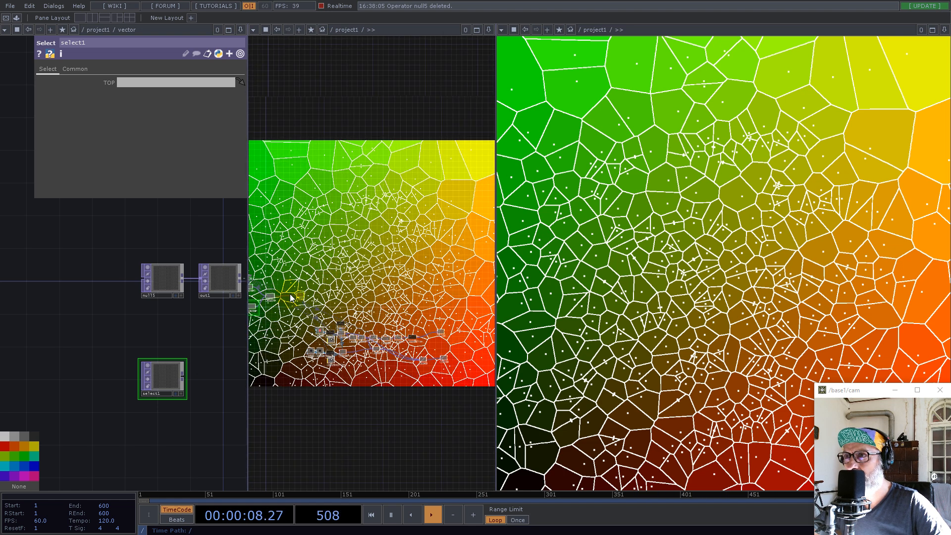
{"action": "scroll", "coordinate": [405, 324], "scroll_direction": "up", "scroll_amount": 3}
{"action": "left_click_drag", "start_coordinate": [402, 366], "coordinate": [188, 82]}
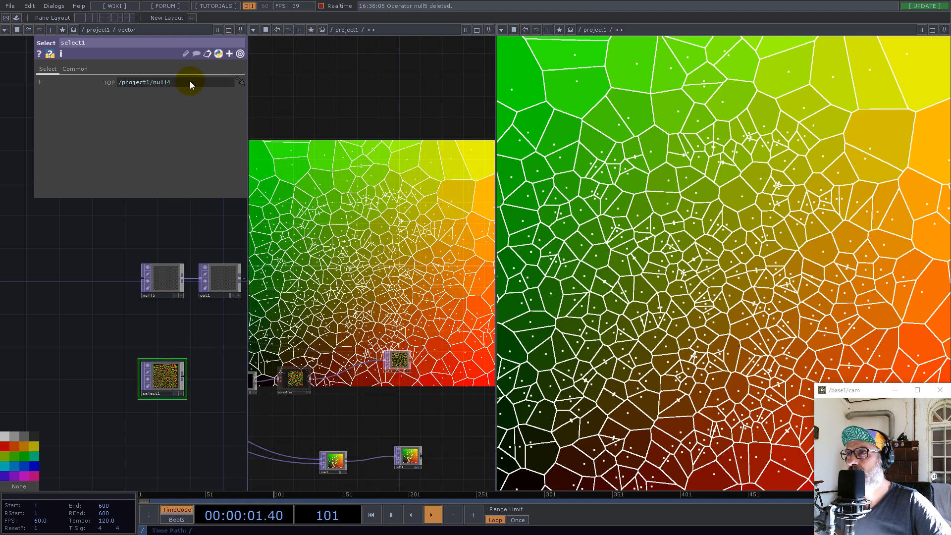
Close the extra network pane and move select1 and out1 further right of null5 to make room
{"action": "left_click", "coordinate": [488, 30]}
{"action": "left_click", "coordinate": [438, 103]}
{"action": "left_click_drag", "start_coordinate": [177, 379], "coordinate": [226, 371]}
{"action": "left_click_drag", "start_coordinate": [295, 346], "coordinate": [320, 262]}
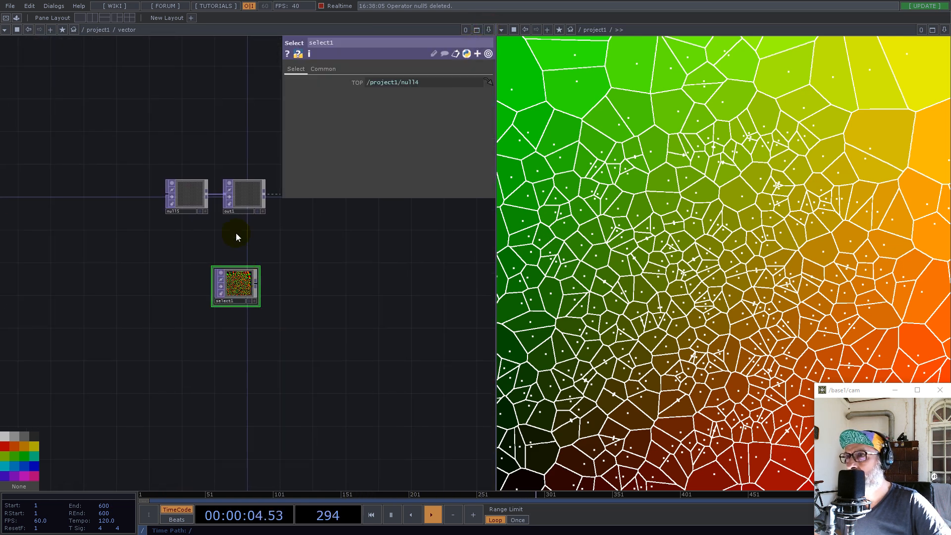
{"action": "left_click_drag", "start_coordinate": [236, 195], "coordinate": [440, 208]}
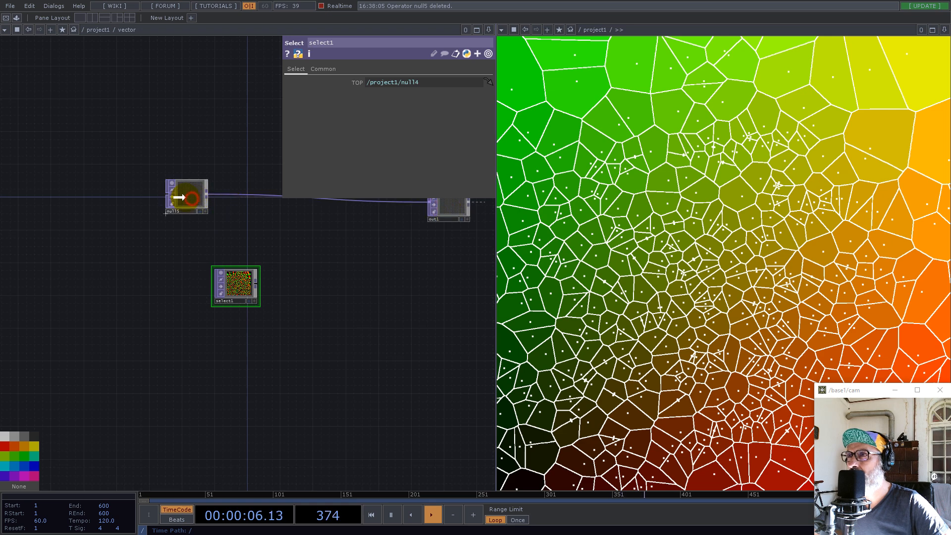
Add a second Select TOP below select1 in the vector component
{"action": "scroll", "coordinate": [218, 295], "scroll_direction": "up", "scroll_amount": 10}
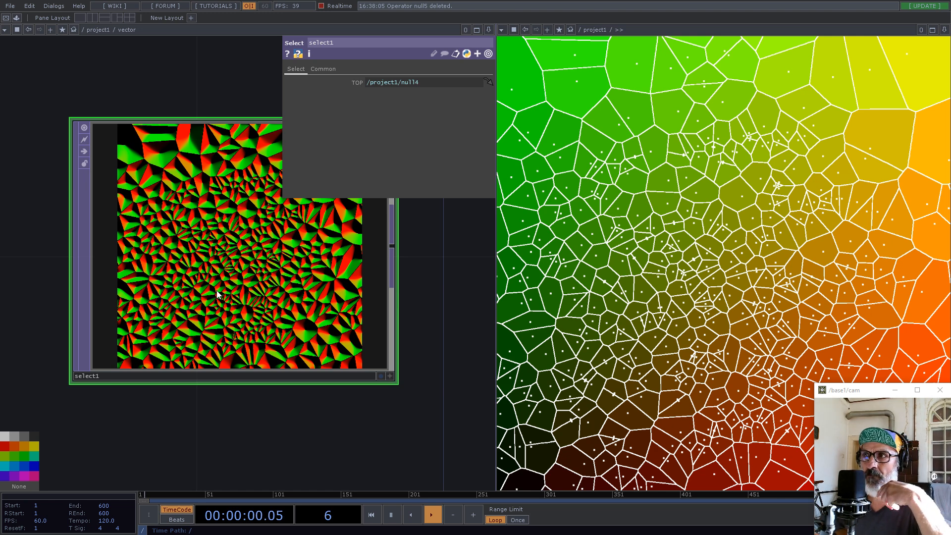
{"action": "scroll", "coordinate": [331, 313], "scroll_direction": "down", "scroll_amount": 5}
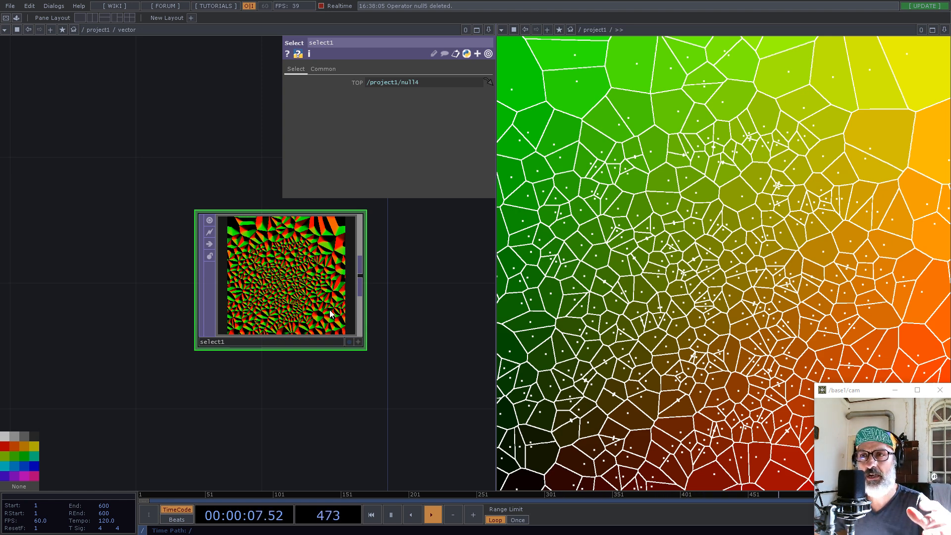
{"action": "scroll", "coordinate": [188, 354], "scroll_direction": "down", "scroll_amount": 5}
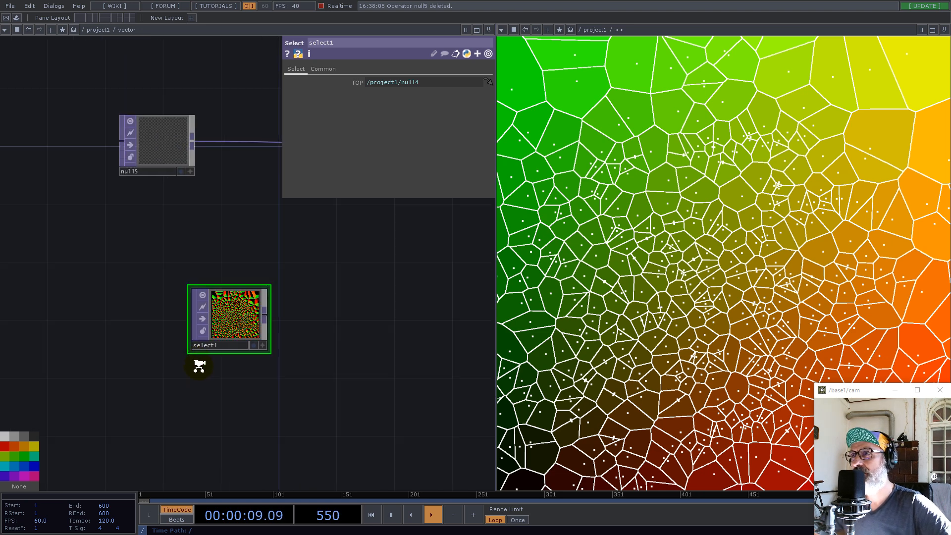
{"action": "key", "text": "Tab"}
{"action": "type", "text": "se"}
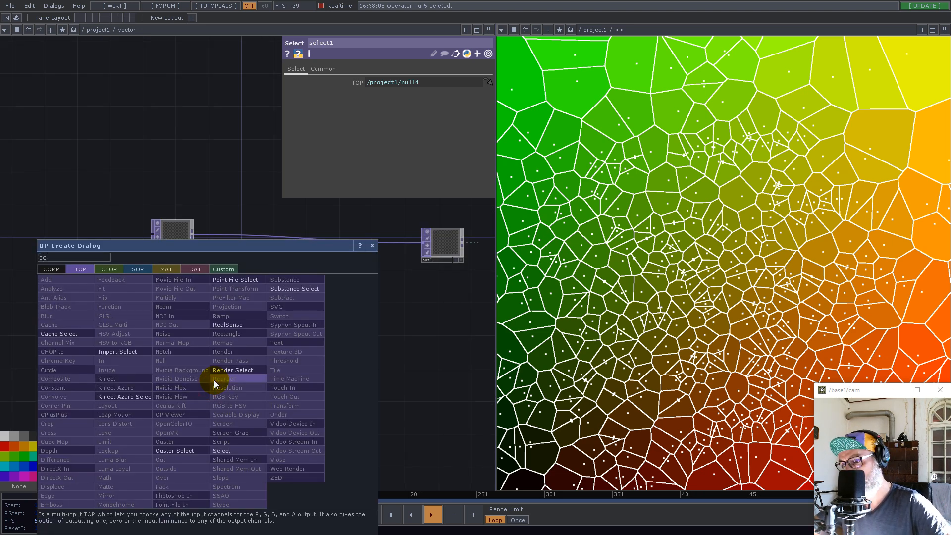
{"action": "left_click", "coordinate": [235, 452]}
{"action": "left_click", "coordinate": [196, 433]}
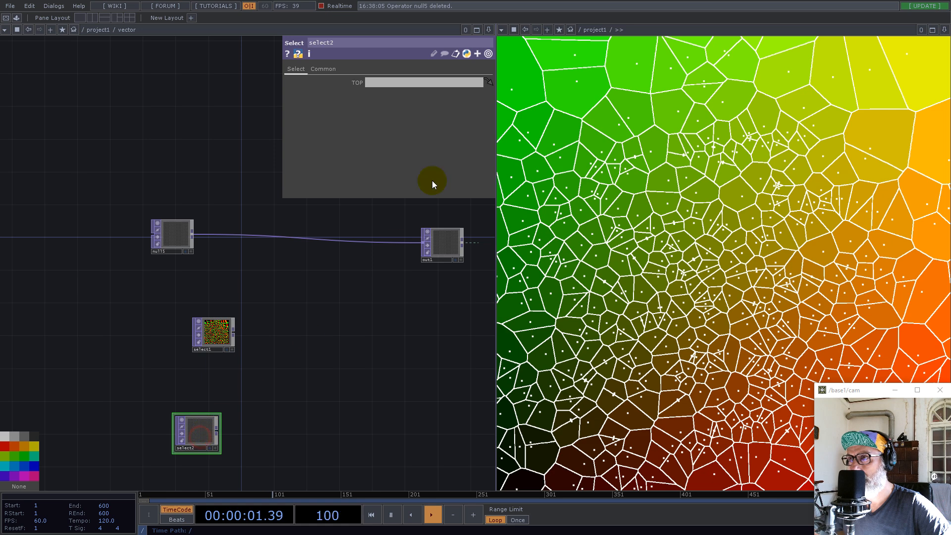
Split the network pane horizontally, open the Engine component in the upper pane and set select2's TOP source to /project1/Engine/out1
{"action": "left_click", "coordinate": [489, 31]}
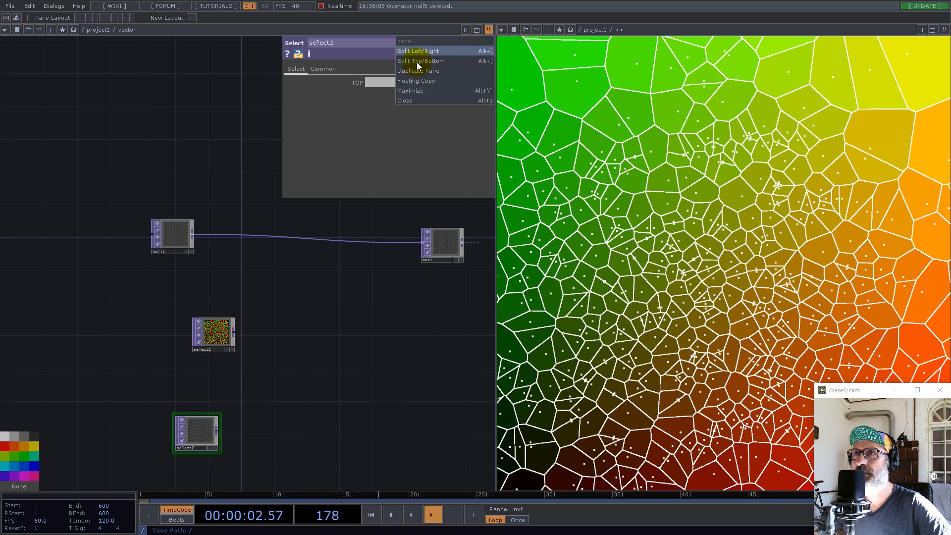
{"action": "left_click", "coordinate": [429, 60]}
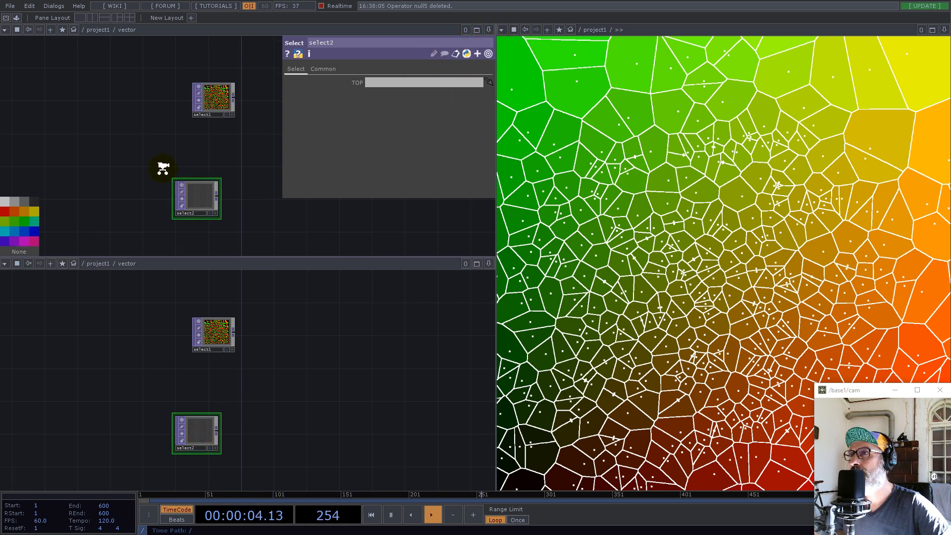
{"action": "scroll", "coordinate": [163, 168], "scroll_direction": "down", "scroll_amount": 6}
{"action": "left_click_drag", "start_coordinate": [135, 143], "coordinate": [69, 159]}
{"action": "double_click", "coordinate": [193, 146]}
{"action": "left_click_drag", "start_coordinate": [208, 178], "coordinate": [169, 204]}
{"action": "scroll", "coordinate": [224, 138], "scroll_direction": "up", "scroll_amount": 6}
{"action": "left_click_drag", "start_coordinate": [212, 142], "coordinate": [414, 316]}
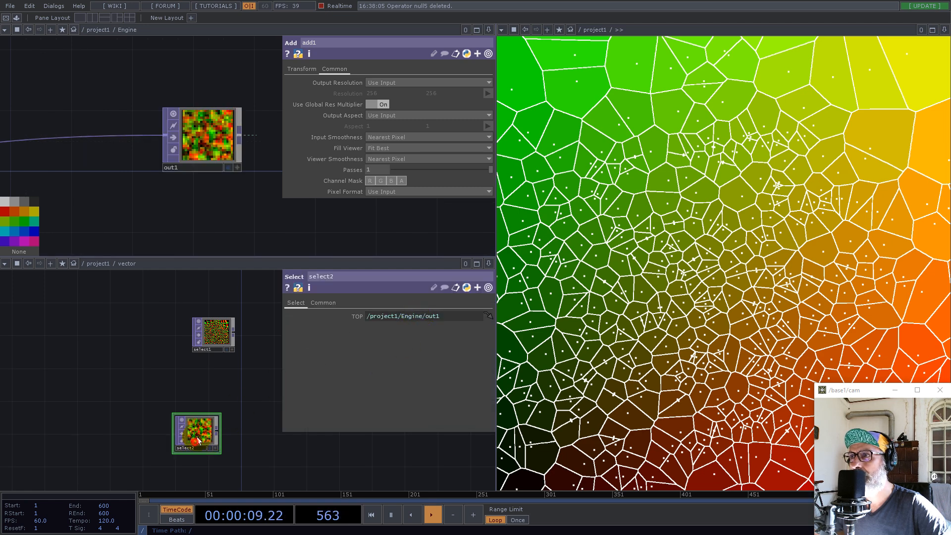
Move select2 closer beneath select1 and close the extra Engine network pane
{"action": "left_click_drag", "start_coordinate": [198, 431], "coordinate": [207, 414]}
{"action": "left_click", "coordinate": [487, 29]}
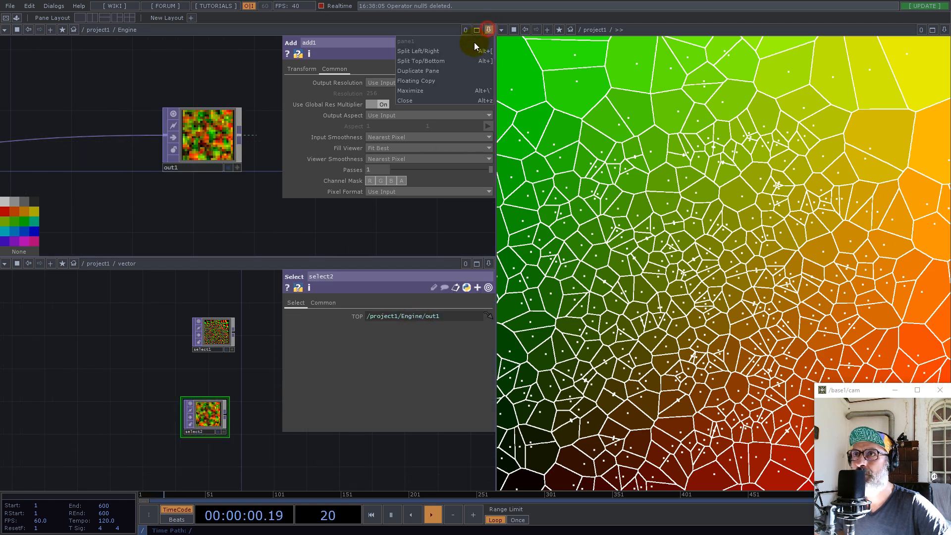
{"action": "left_click", "coordinate": [419, 101]}
{"action": "scroll", "coordinate": [212, 378], "scroll_direction": "up", "scroll_amount": 5}
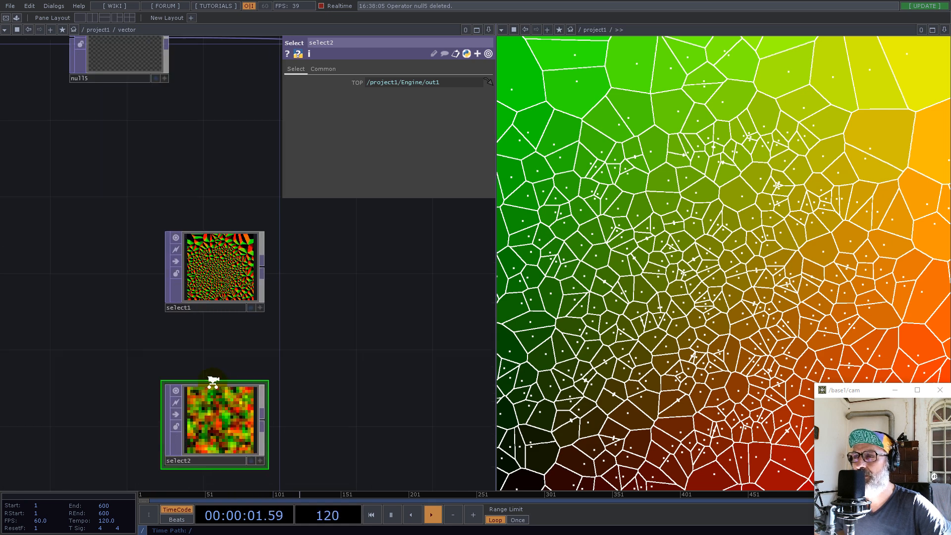
{"action": "scroll", "coordinate": [243, 310], "scroll_direction": "down", "scroll_amount": 3}
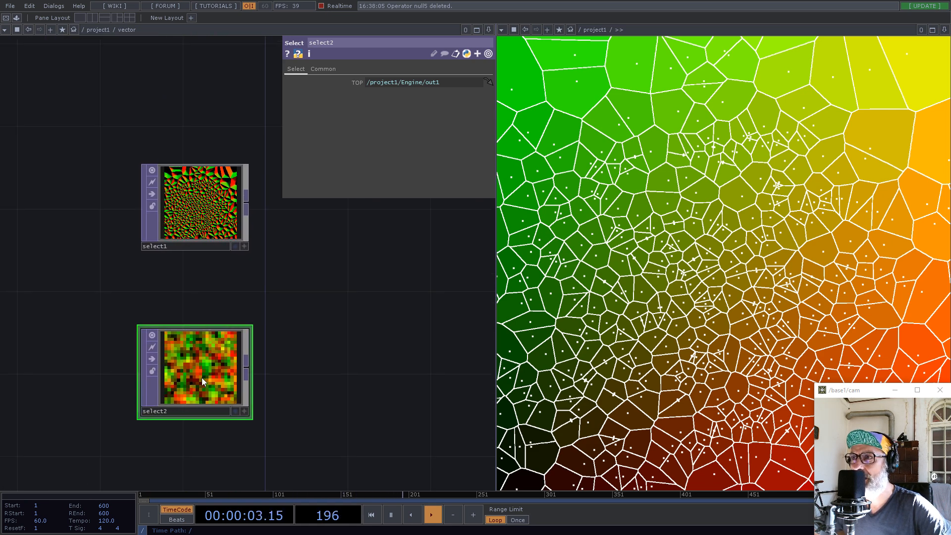
View select2 as points to compare its positions with the slope map in select1, and switch its viewer back to image
{"action": "right_click", "coordinate": [232, 416]}
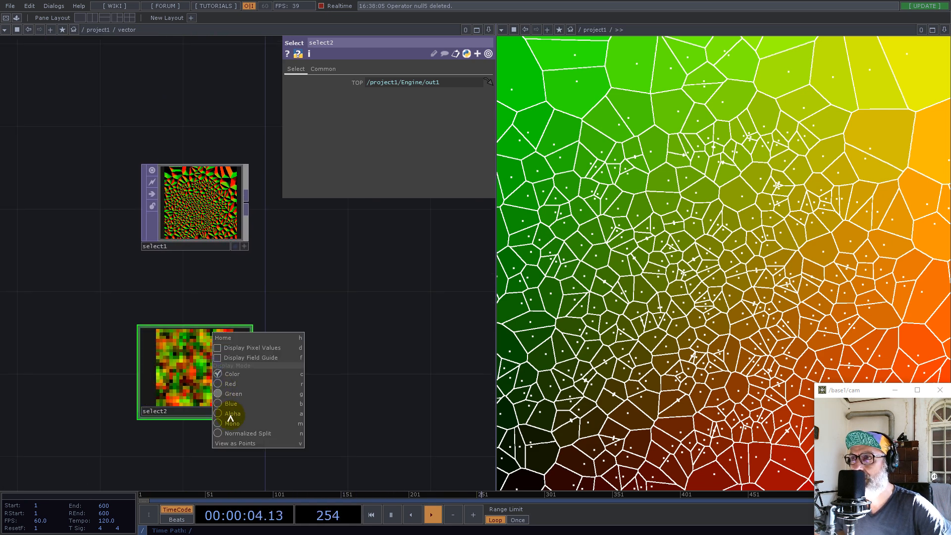
{"action": "left_click", "coordinate": [234, 441]}
{"action": "scroll", "coordinate": [198, 437], "scroll_direction": "up", "scroll_amount": 3}
{"action": "left_click_drag", "start_coordinate": [195, 170], "coordinate": [164, 318]}
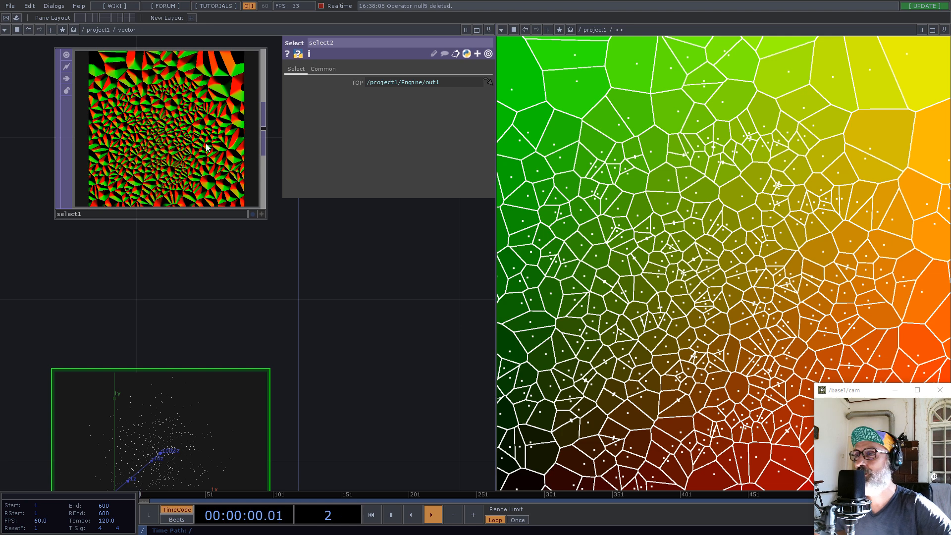
{"action": "scroll", "coordinate": [314, 269], "scroll_direction": "down", "scroll_amount": 5}
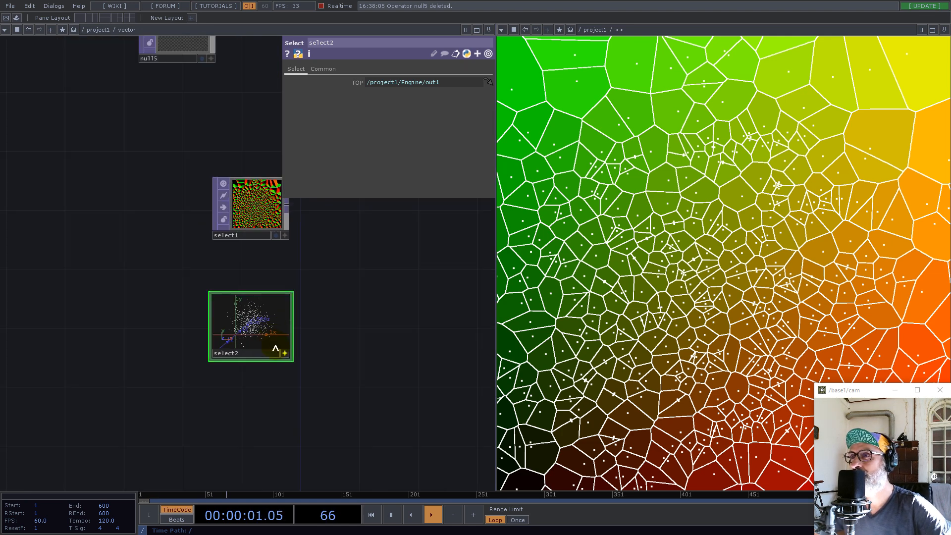
{"action": "right_click", "coordinate": [250, 325]}
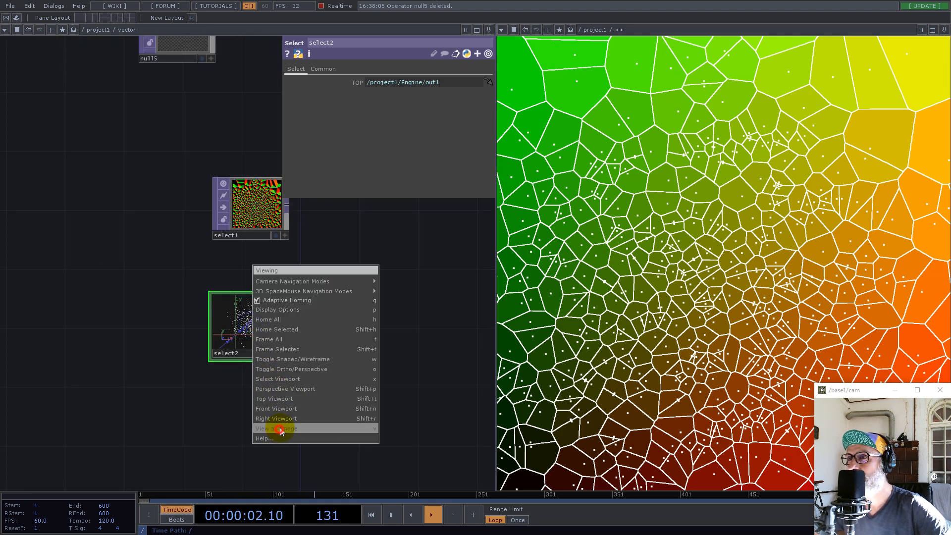
{"action": "left_click", "coordinate": [278, 424]}
{"action": "left_click", "coordinate": [284, 355]}
{"action": "left_click_drag", "start_coordinate": [350, 286], "coordinate": [287, 385]}
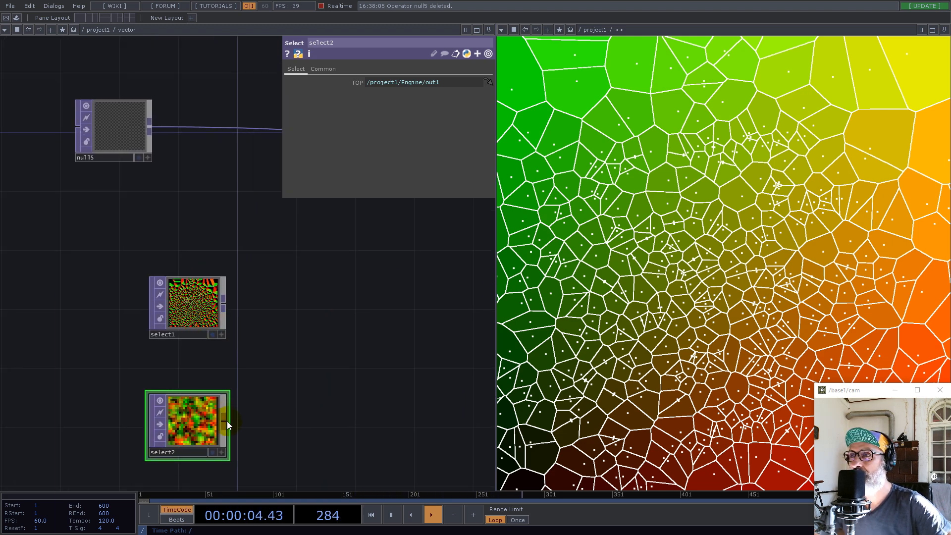
Add a Remap TOP fed by select2 and connect select1 to it as the second input
{"action": "left_click", "coordinate": [227, 421]}
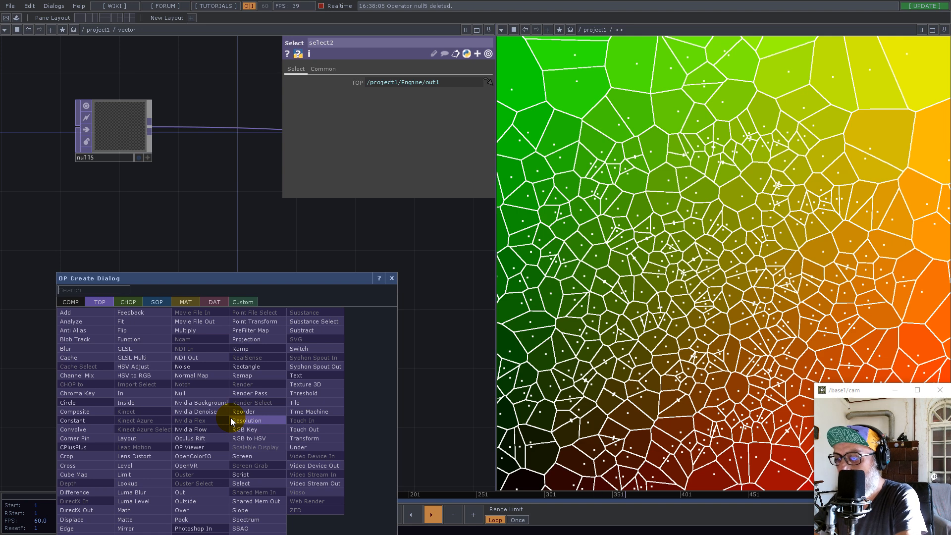
{"action": "type", "text": "re"}
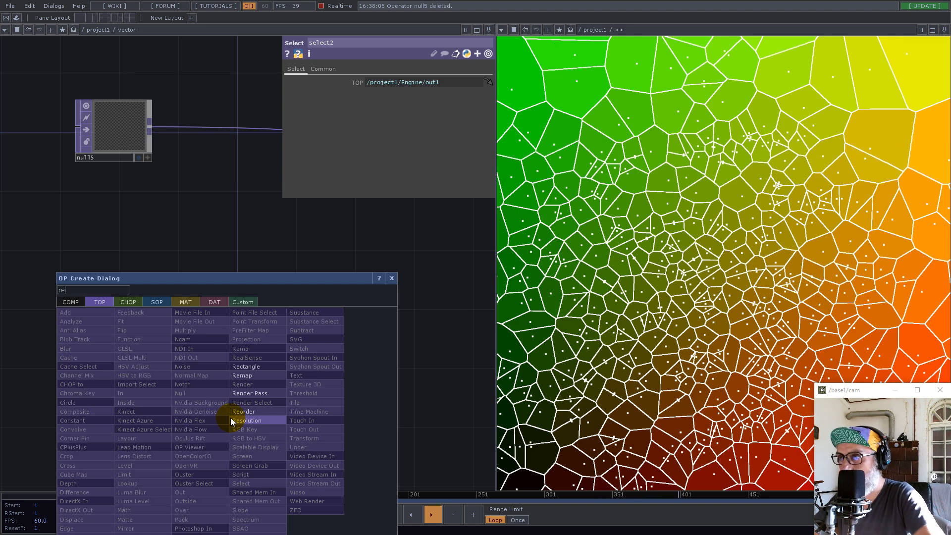
{"action": "left_click", "coordinate": [248, 377]}
{"action": "left_click", "coordinate": [346, 350]}
{"action": "left_click", "coordinate": [225, 304]}
{"action": "left_click", "coordinate": [362, 354]}
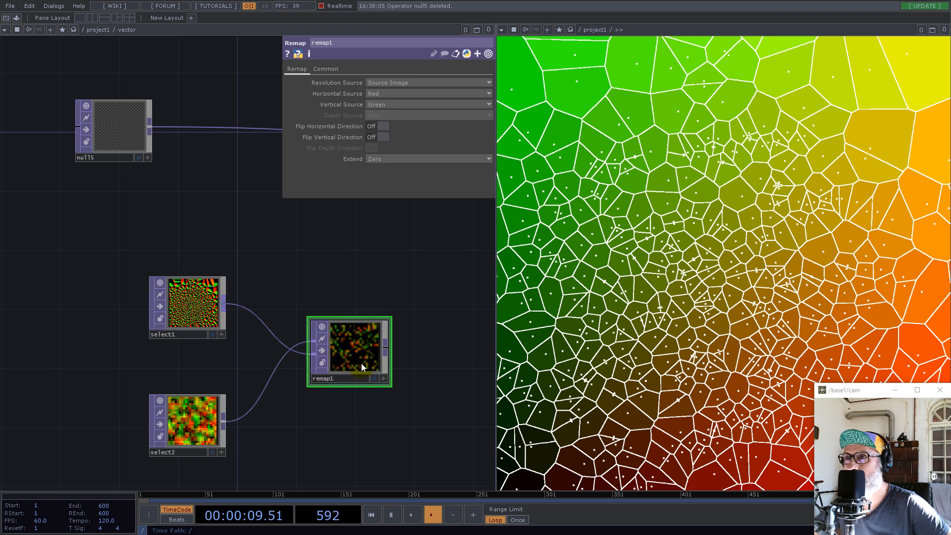
Check remap1's resolution info and swap its inputs so select1 is the source image and select2 the map
{"action": "scroll", "coordinate": [361, 364], "scroll_direction": "up", "scroll_amount": 3}
{"action": "middle_click", "coordinate": [349, 340]}
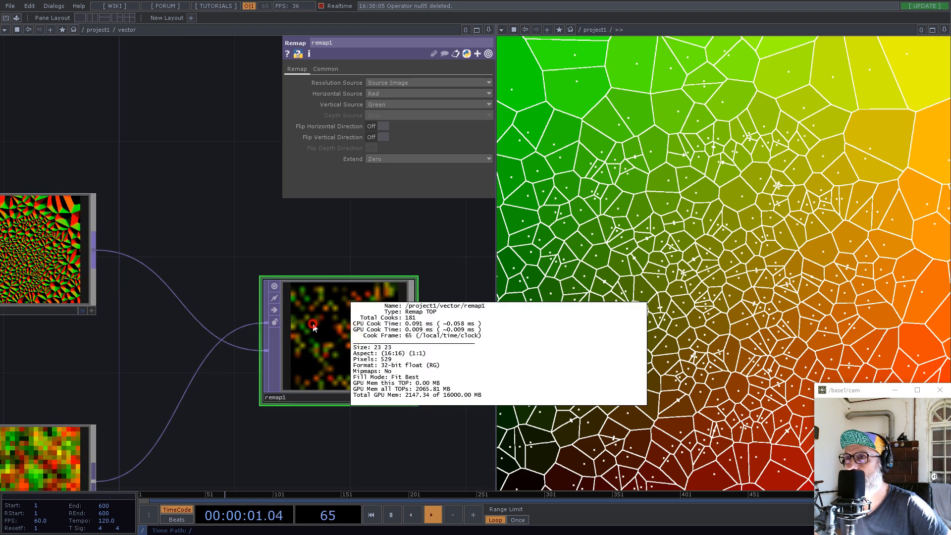
{"action": "scroll", "coordinate": [342, 362], "scroll_direction": "down", "scroll_amount": 3}
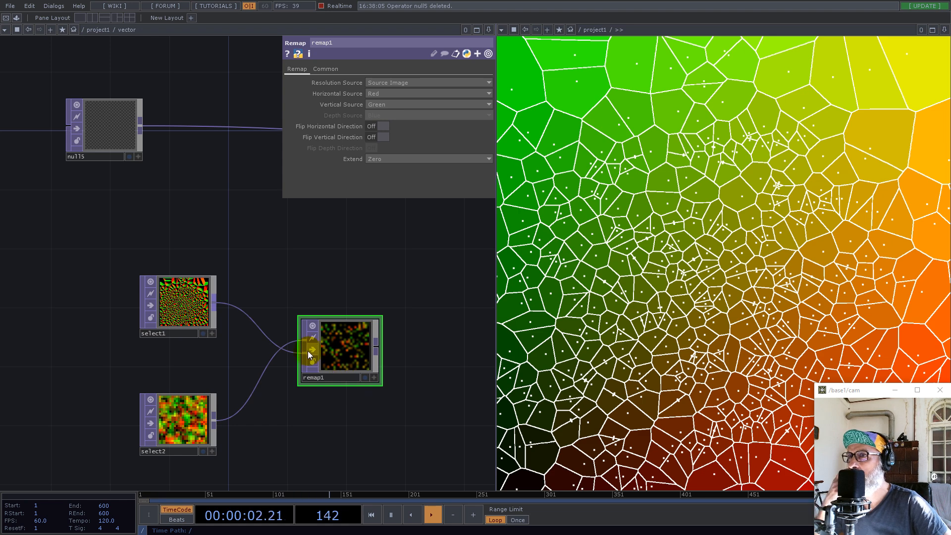
{"action": "left_click_drag", "start_coordinate": [303, 355], "coordinate": [305, 341]}
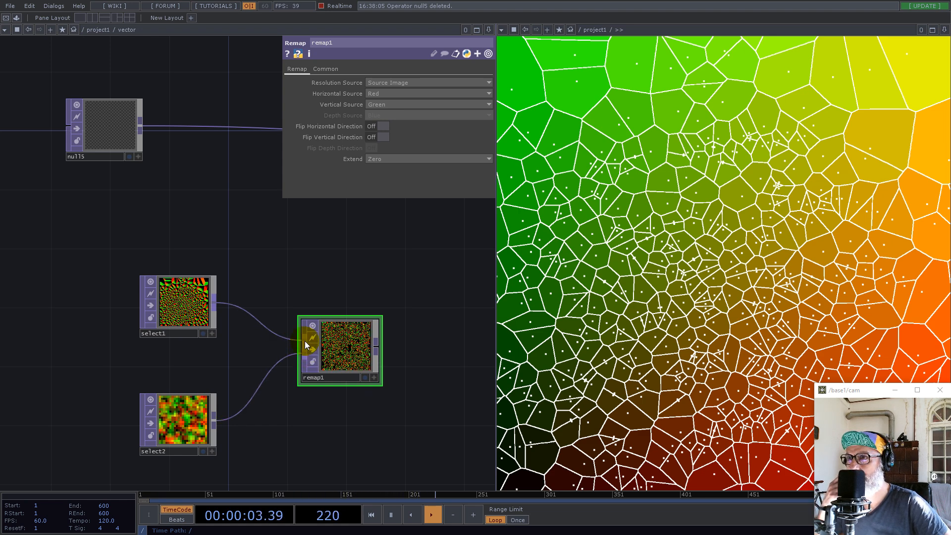
Set remap1's output resolution to Custom Resolution
{"action": "scroll", "coordinate": [338, 348], "scroll_direction": "up", "scroll_amount": 3}
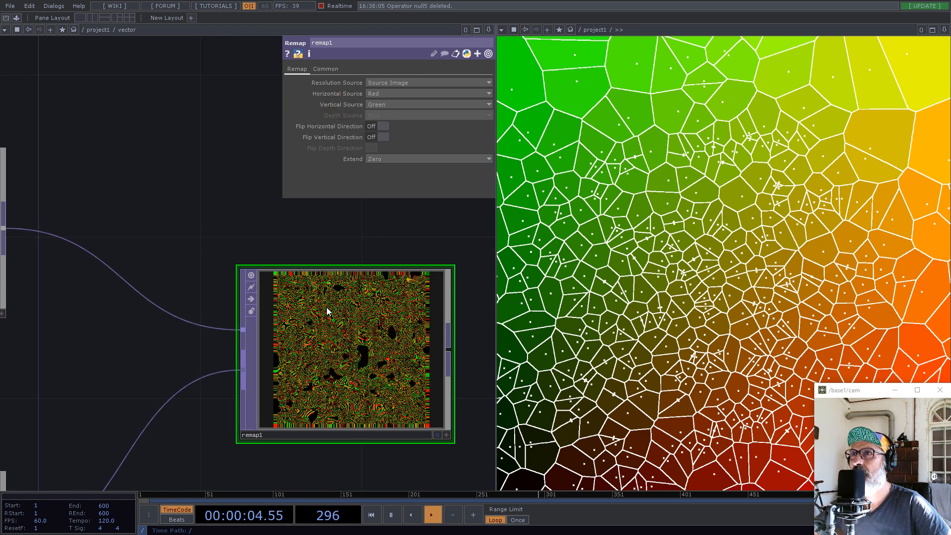
{"action": "left_click", "coordinate": [325, 69]}
{"action": "left_click", "coordinate": [395, 84]}
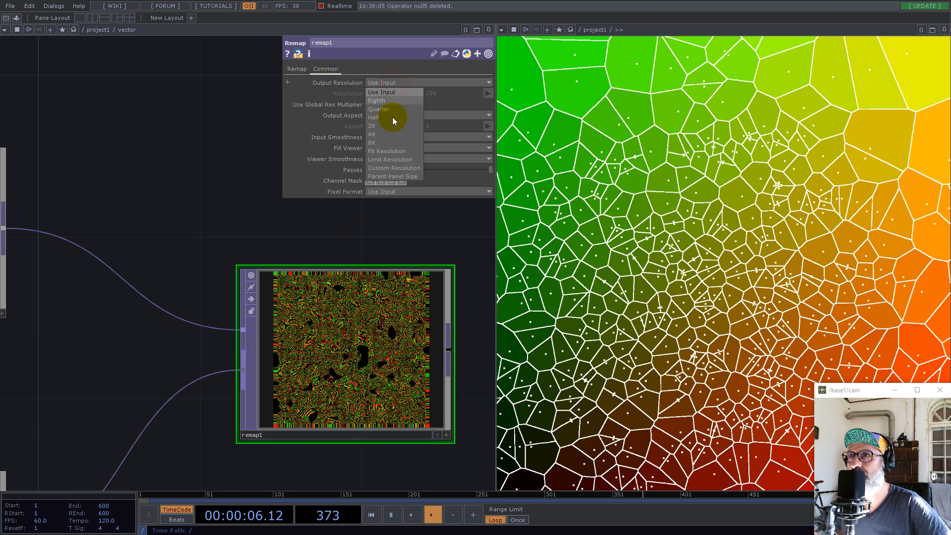
{"action": "left_click", "coordinate": [394, 168]}
Go up to the project network, open null1's viewer in a floating window and place it over the Voronoi pane
{"action": "scroll", "coordinate": [322, 275], "scroll_direction": "down", "scroll_amount": 3}
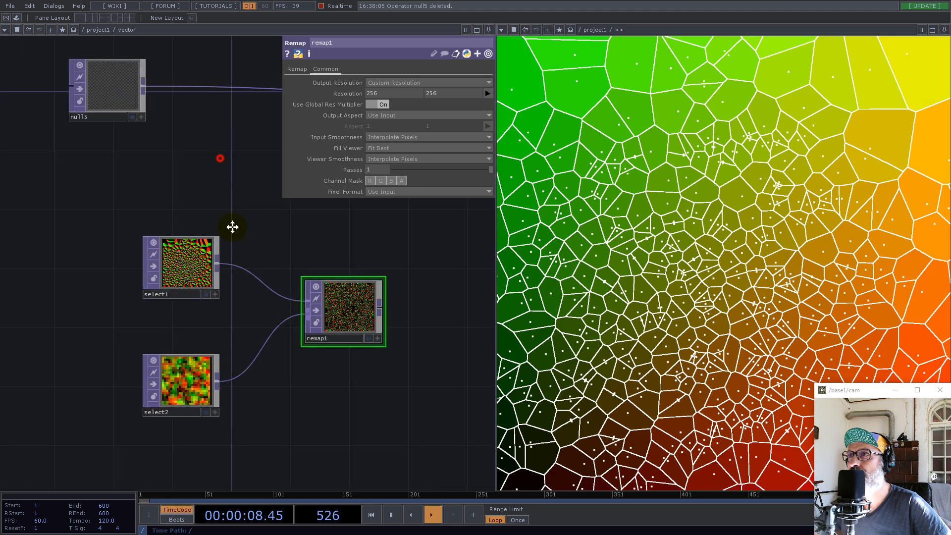
{"action": "left_click_drag", "start_coordinate": [220, 182], "coordinate": [293, 301]}
{"action": "scroll", "coordinate": [295, 307], "scroll_direction": "down", "scroll_amount": 10}
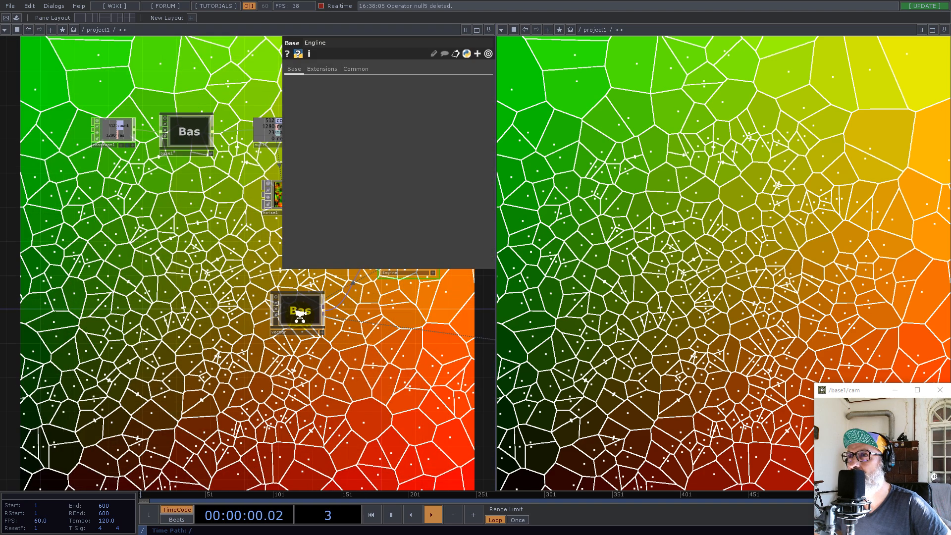
{"action": "scroll", "coordinate": [300, 317], "scroll_direction": "up", "scroll_amount": 6}
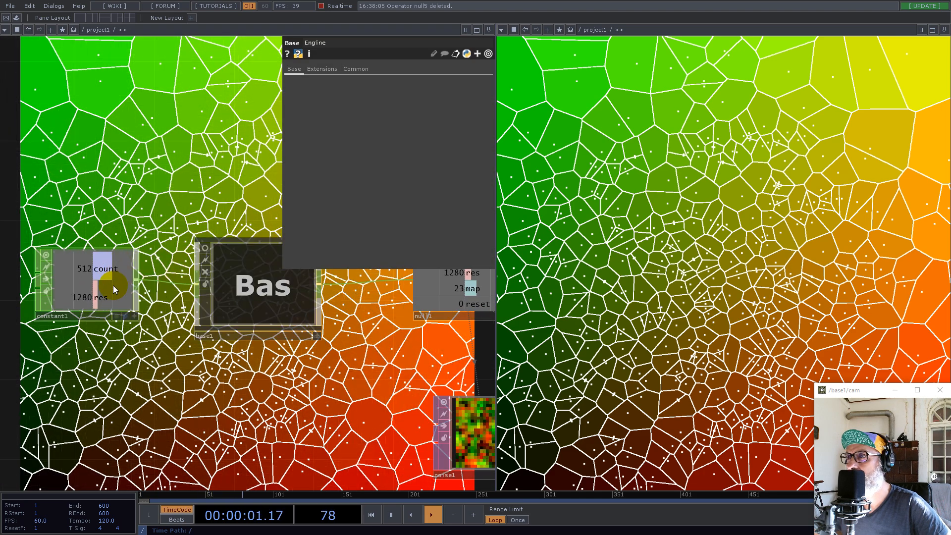
{"action": "left_click_drag", "start_coordinate": [307, 398], "coordinate": [85, 418]}
{"action": "left_click", "coordinate": [259, 337]}
{"action": "right_click", "coordinate": [259, 337]}
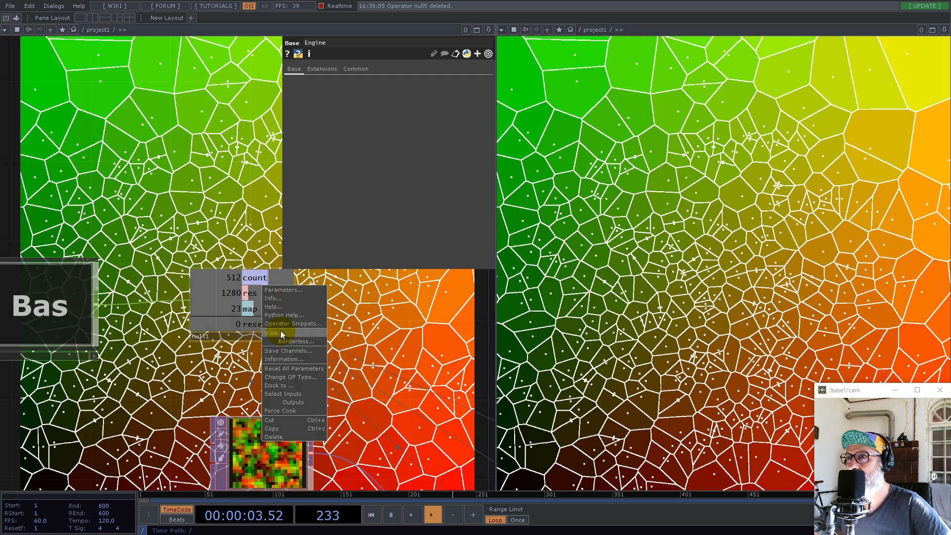
{"action": "left_click", "coordinate": [281, 332]}
{"action": "left_click_drag", "start_coordinate": [270, 253], "coordinate": [657, 133]}
Turn off the Backdrop TOPs display in the project network
{"action": "right_click", "coordinate": [262, 118]}
{"action": "left_click", "coordinate": [171, 125]}
{"action": "right_click", "coordinate": [187, 145]}
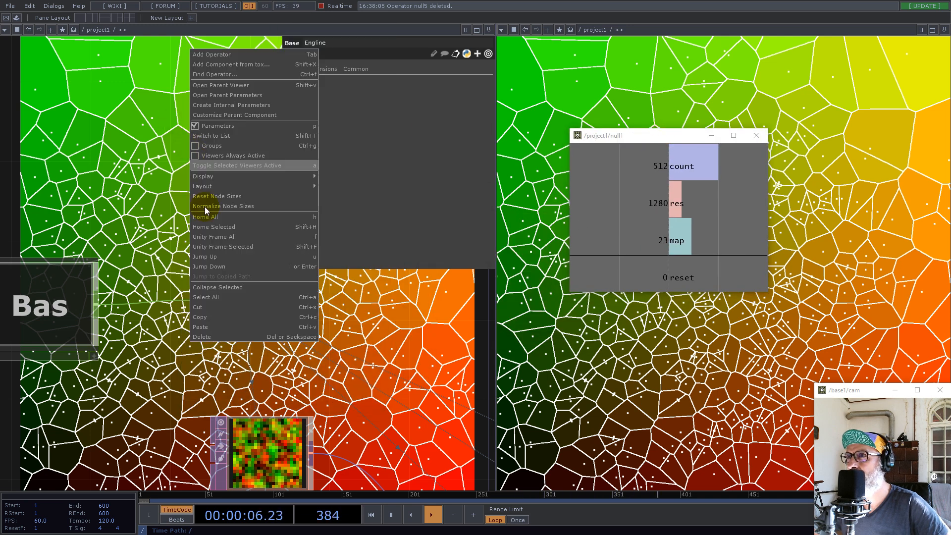
{"action": "mouse_move", "coordinate": [255, 176]}
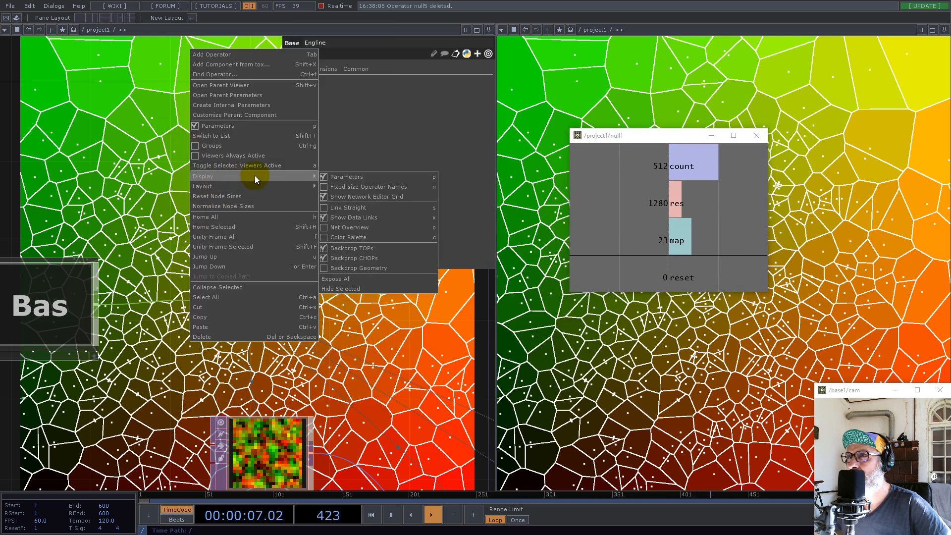
{"action": "left_click", "coordinate": [339, 251]}
Return to the vector component and drive both of remap1's resolution values with null1's map channel
{"action": "scroll", "coordinate": [308, 340], "scroll_direction": "down", "scroll_amount": 8}
{"action": "double_click", "coordinate": [207, 440]}
{"action": "scroll", "coordinate": [288, 341], "scroll_direction": "up", "scroll_amount": 5}
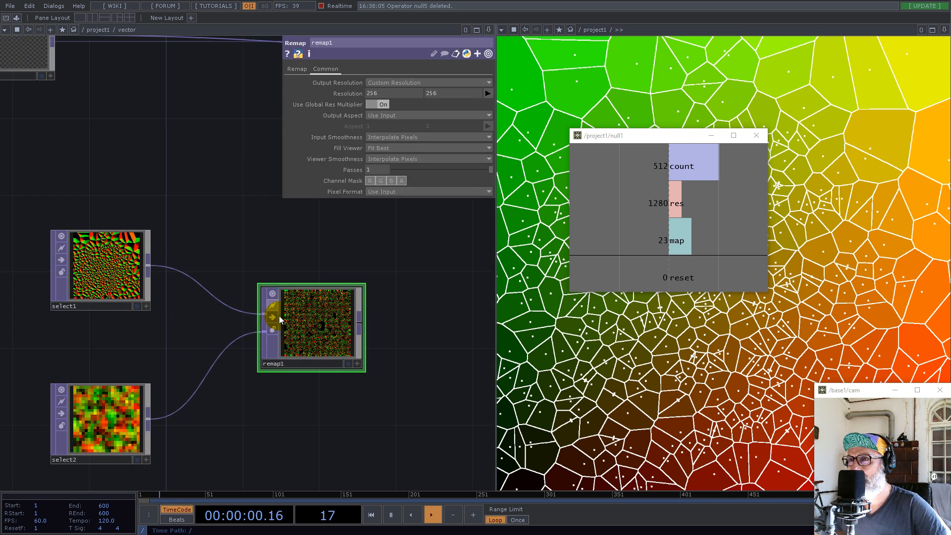
{"action": "scroll", "coordinate": [280, 319], "scroll_direction": "up", "scroll_amount": 2}
{"action": "left_click", "coordinate": [636, 240]}
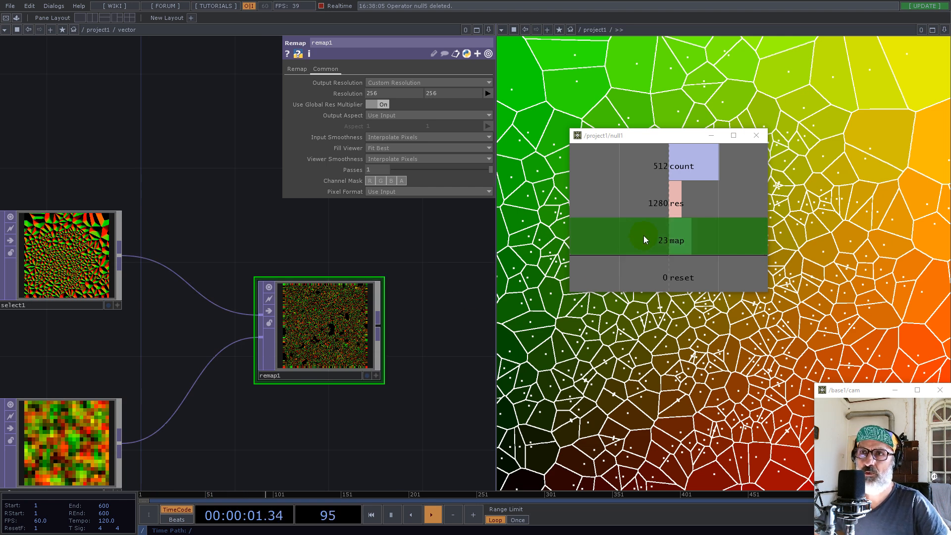
{"action": "left_click_drag", "start_coordinate": [661, 242], "coordinate": [357, 90]}
{"action": "left_click_drag", "start_coordinate": [329, 410], "coordinate": [359, 383]}
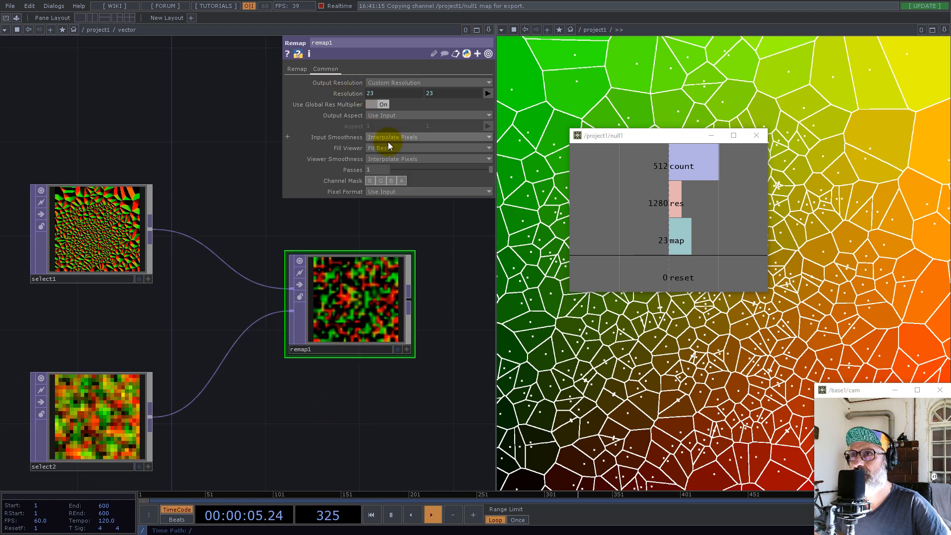
Set remap1's viewer smoothness and input smoothness to Nearest Pixel
{"action": "left_click", "coordinate": [391, 158]}
{"action": "left_click", "coordinate": [391, 168]}
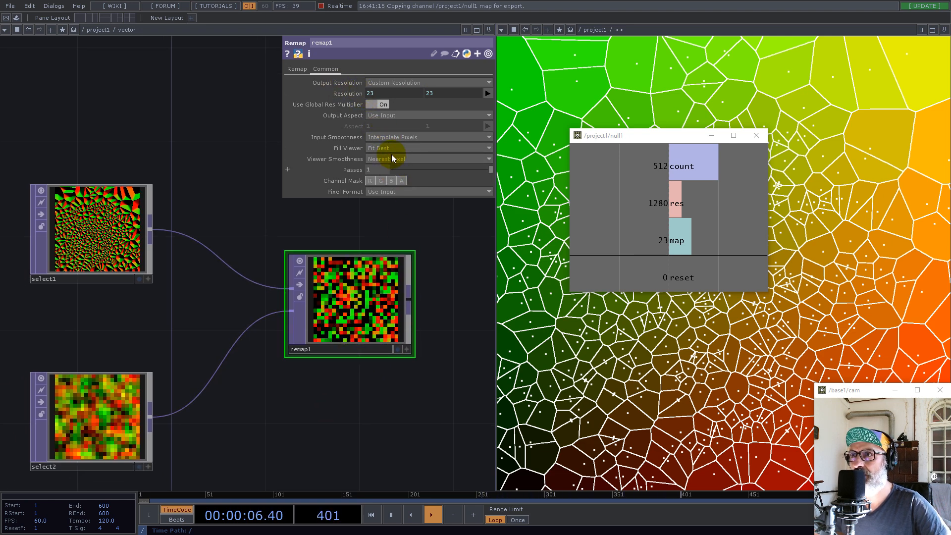
{"action": "left_click", "coordinate": [391, 137]}
{"action": "left_click", "coordinate": [391, 147]}
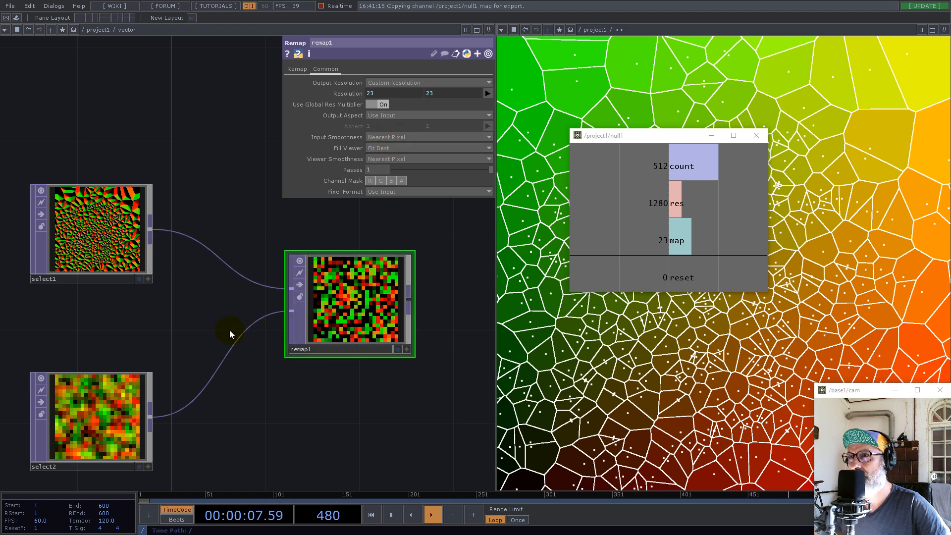
Connect remap1's output to out1 in the vector component, replacing out1's existing input
{"action": "scroll", "coordinate": [201, 337], "scroll_direction": "up", "scroll_amount": 2}
{"action": "left_click_drag", "start_coordinate": [175, 332], "coordinate": [219, 310]}
{"action": "scroll", "coordinate": [219, 310], "scroll_direction": "down", "scroll_amount": 3}
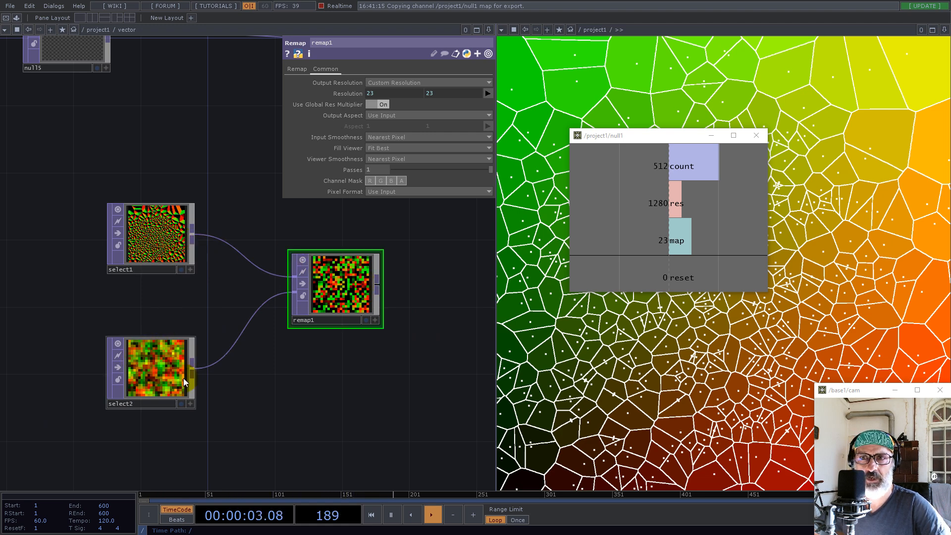
{"action": "left_click_drag", "start_coordinate": [336, 396], "coordinate": [187, 408]}
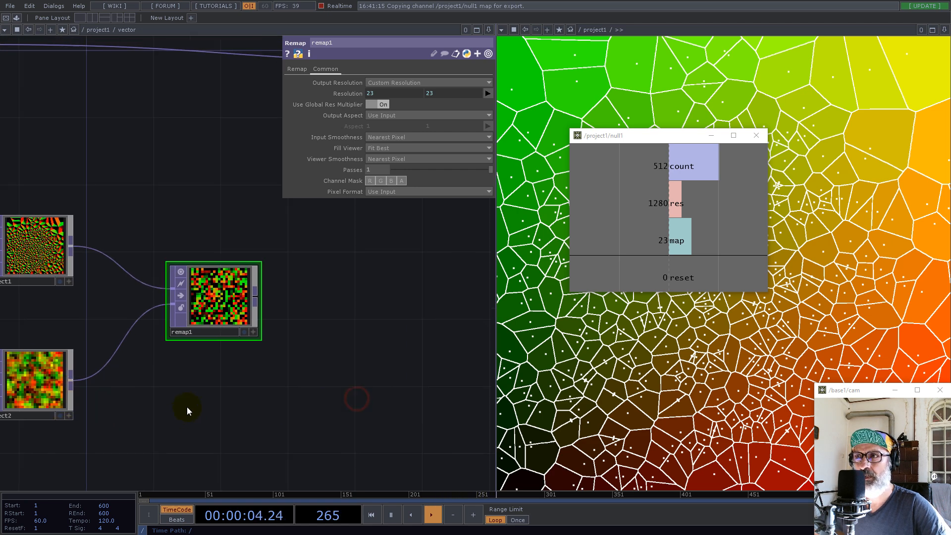
{"action": "scroll", "coordinate": [188, 409], "scroll_direction": "down", "scroll_amount": 3}
{"action": "scroll", "coordinate": [263, 304], "scroll_direction": "up", "scroll_amount": 3}
{"action": "left_click_drag", "start_coordinate": [306, 265], "coordinate": [356, 278]}
{"action": "left_click_drag", "start_coordinate": [186, 420], "coordinate": [242, 397]}
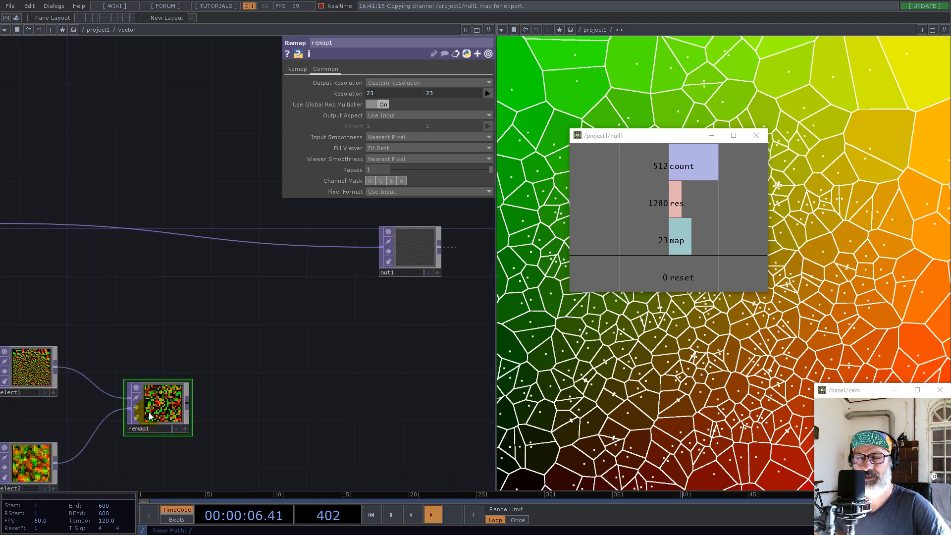
{"action": "left_click", "coordinate": [188, 402]}
{"action": "left_click", "coordinate": [369, 257]}
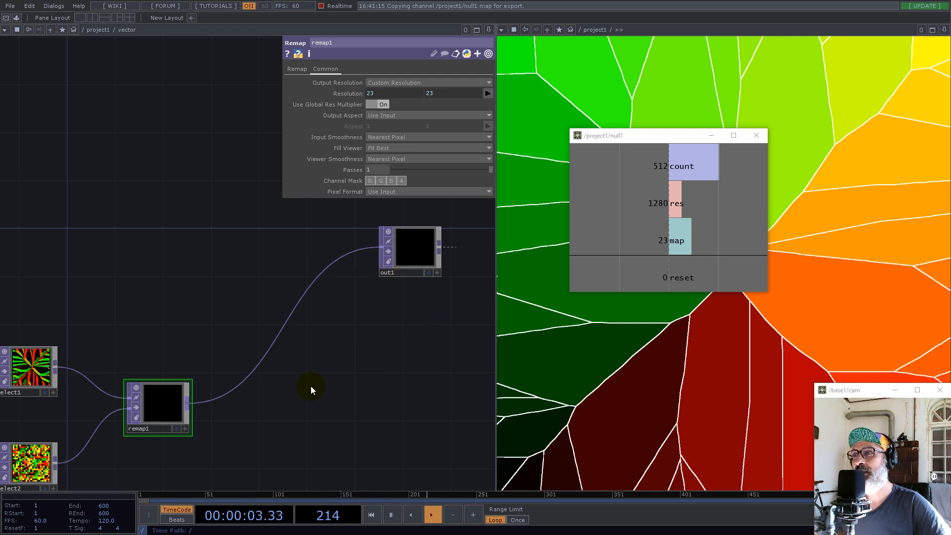
Go up to the project network and insert a Math TOP on the wire between Normalize and null4
{"action": "key", "text": "u"}
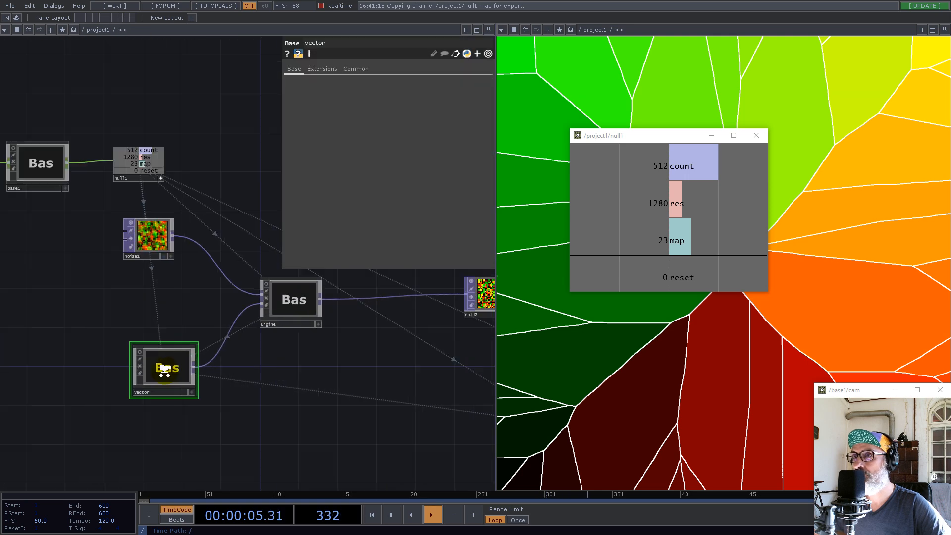
{"action": "scroll", "coordinate": [251, 361], "scroll_direction": "down", "scroll_amount": 3}
{"action": "scroll", "coordinate": [244, 344], "scroll_direction": "up", "scroll_amount": 2}
{"action": "scroll", "coordinate": [272, 361], "scroll_direction": "down", "scroll_amount": 4}
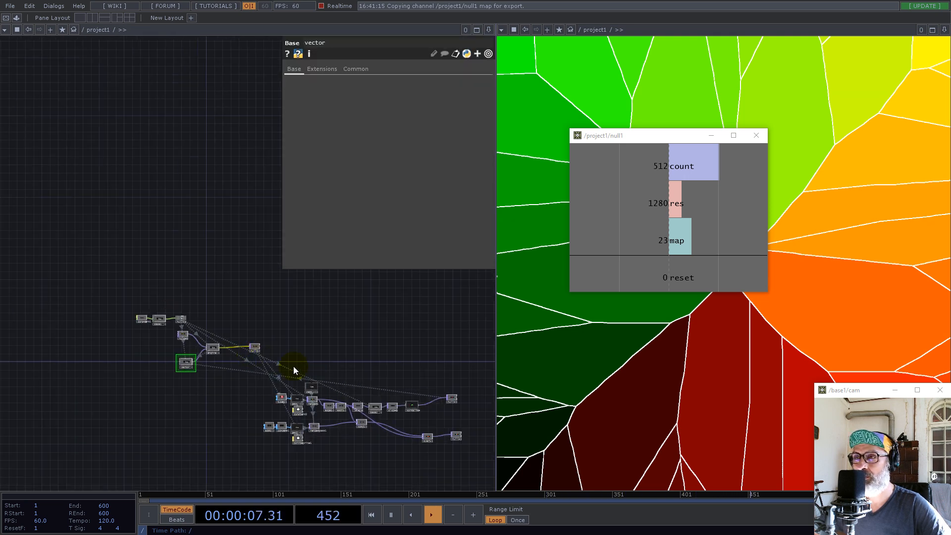
{"action": "scroll", "coordinate": [437, 400], "scroll_direction": "up", "scroll_amount": 5}
{"action": "scroll", "coordinate": [381, 443], "scroll_direction": "up", "scroll_amount": 2}
{"action": "left_click_drag", "start_coordinate": [388, 386], "coordinate": [312, 316]}
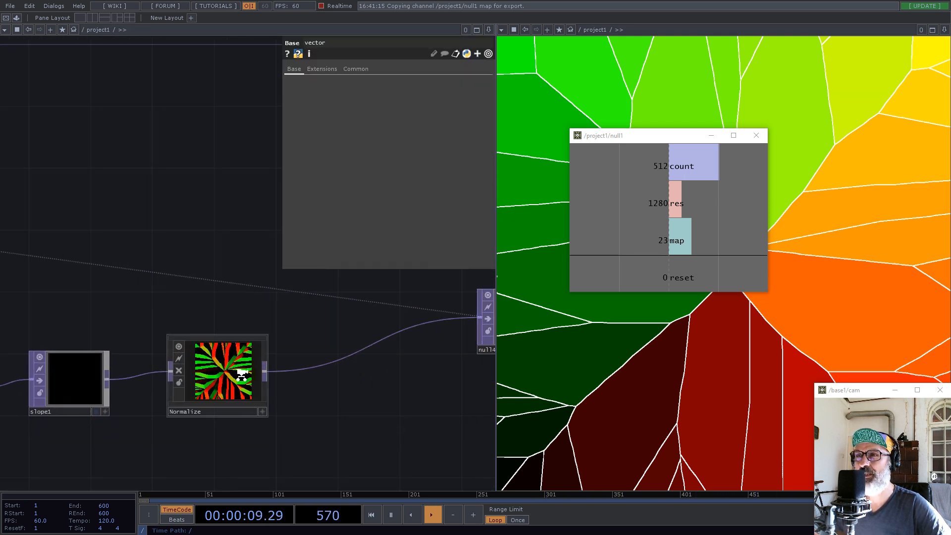
{"action": "scroll", "coordinate": [244, 370], "scroll_direction": "up", "scroll_amount": 5}
{"action": "scroll", "coordinate": [284, 365], "scroll_direction": "down", "scroll_amount": 5}
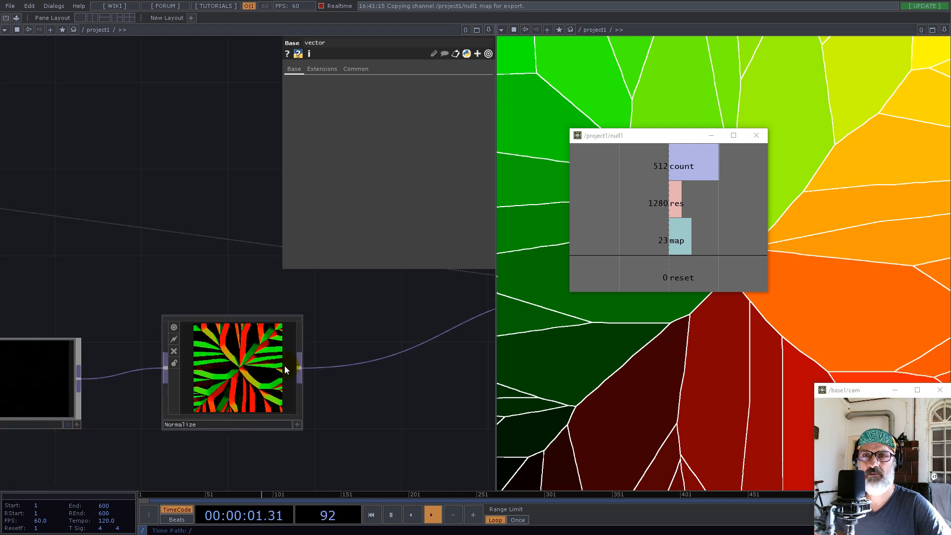
{"action": "scroll", "coordinate": [278, 371], "scroll_direction": "up", "scroll_amount": 3}
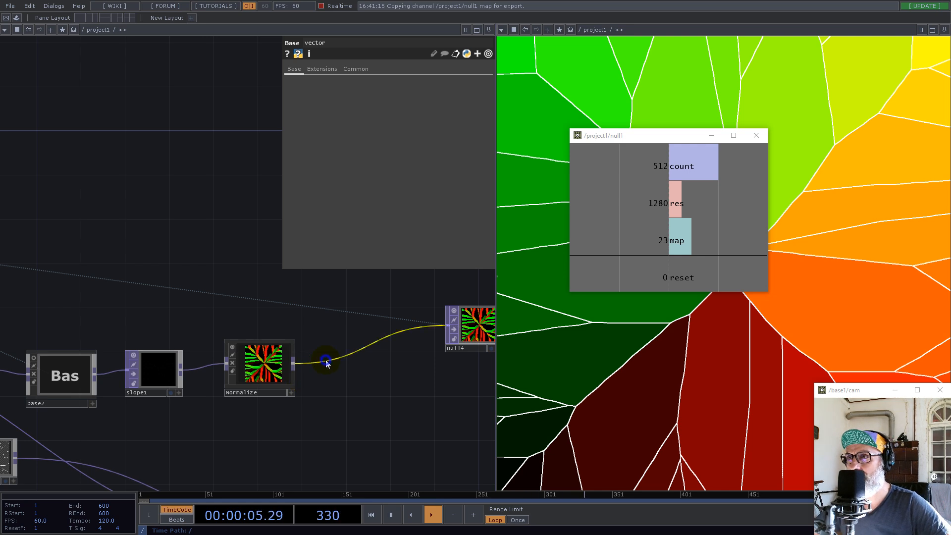
{"action": "right_click", "coordinate": [326, 361]}
{"action": "left_click", "coordinate": [333, 350]}
{"action": "type", "text": "mat"}
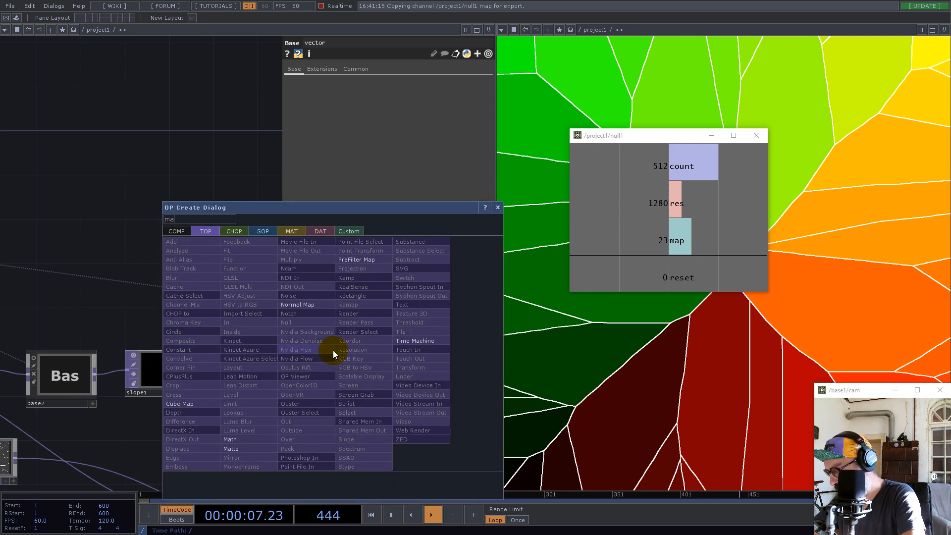
{"action": "left_click", "coordinate": [230, 440]}
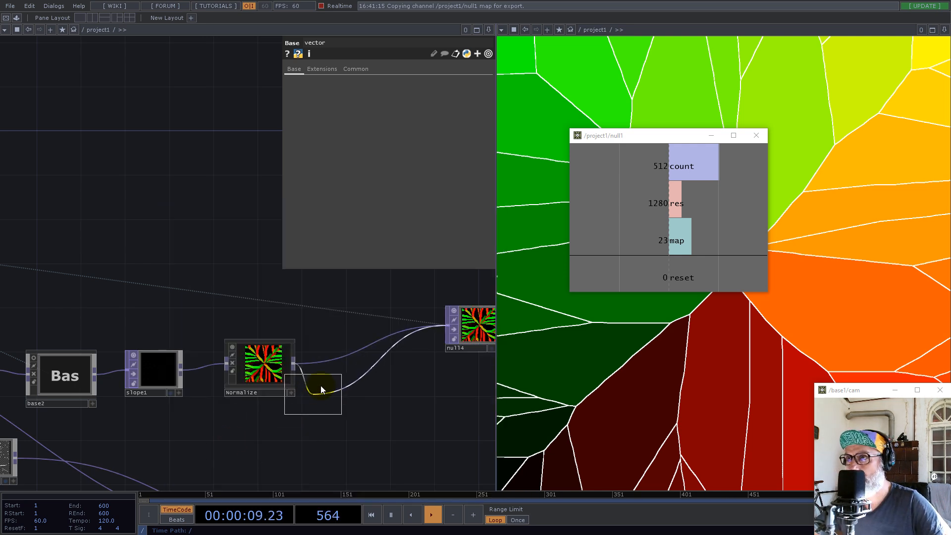
{"action": "left_click", "coordinate": [342, 369]}
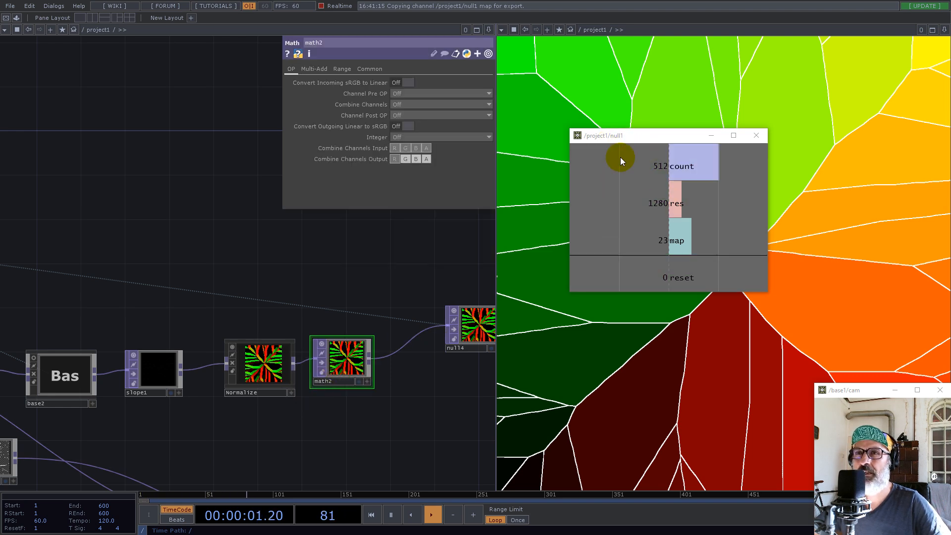
Set math2's Multiply to the expression 1/op('null1')['res'] and move null1's floating viewer off the Voronoi pane onto the network
{"action": "left_click", "coordinate": [322, 69]}
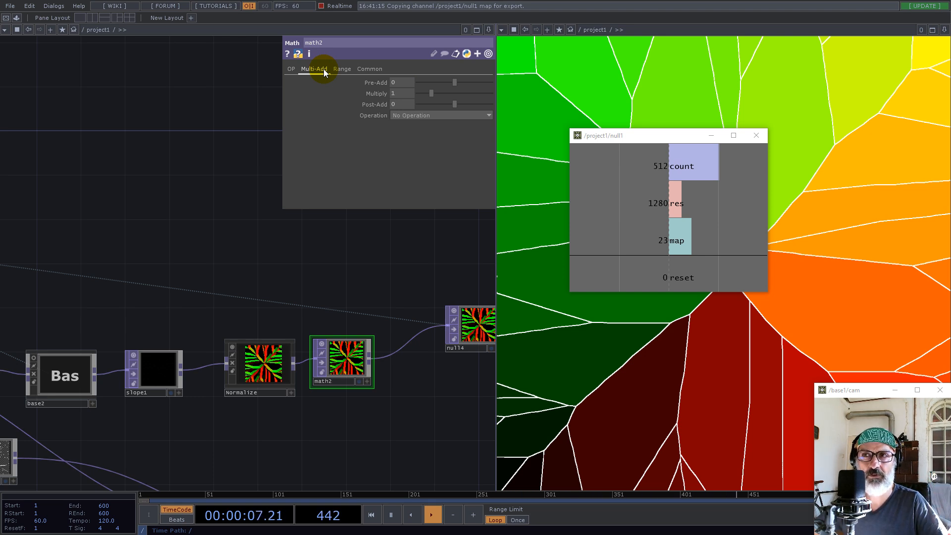
{"action": "left_click", "coordinate": [656, 217]}
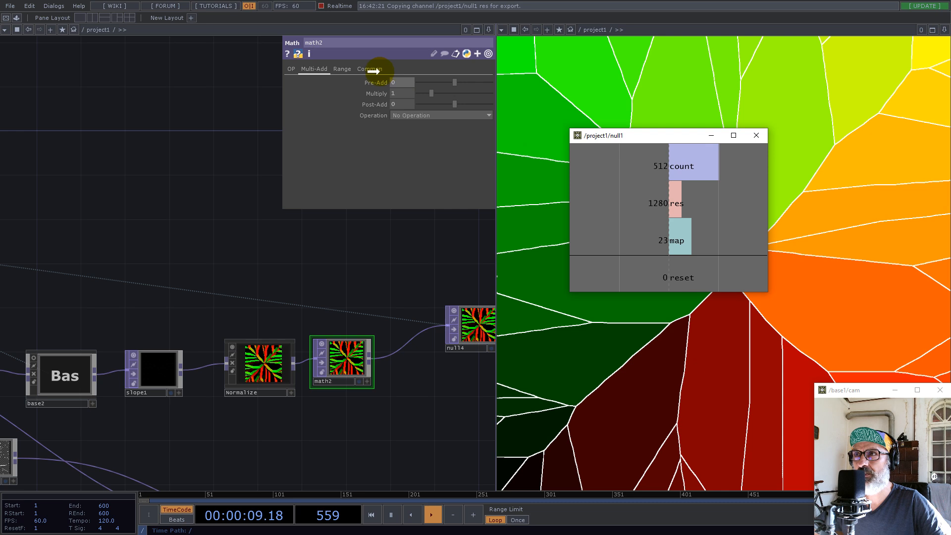
{"action": "left_click", "coordinate": [406, 89]}
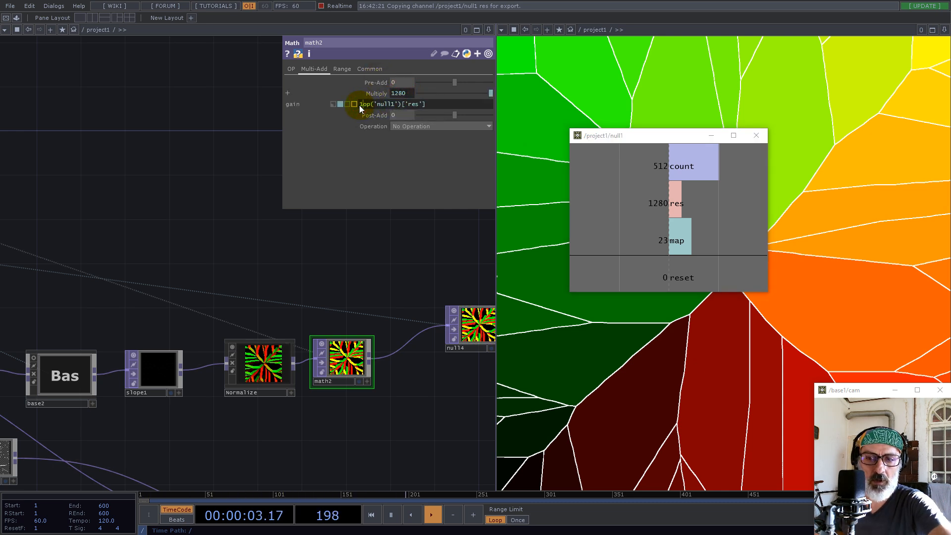
{"action": "key", "text": "Return"}
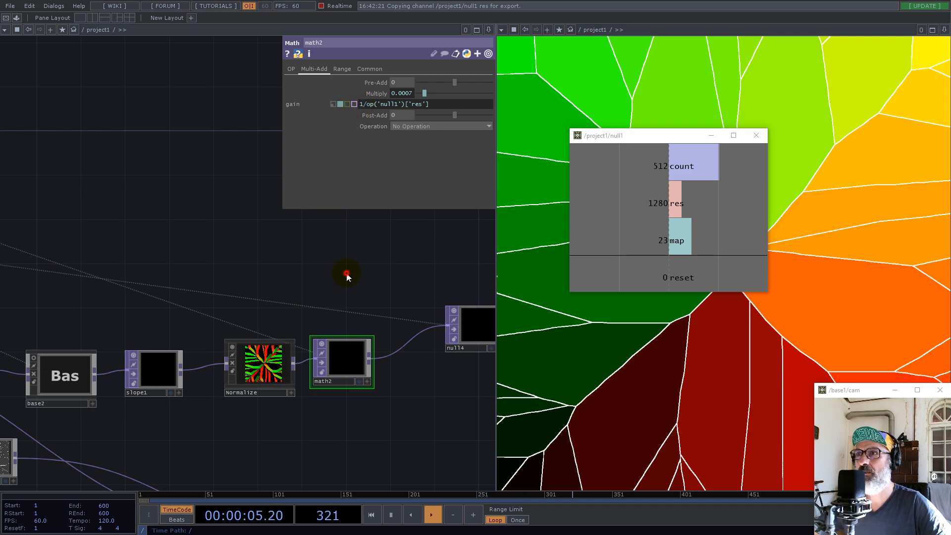
{"action": "left_click", "coordinate": [346, 276]}
{"action": "left_click_drag", "start_coordinate": [639, 135], "coordinate": [112, 79]}
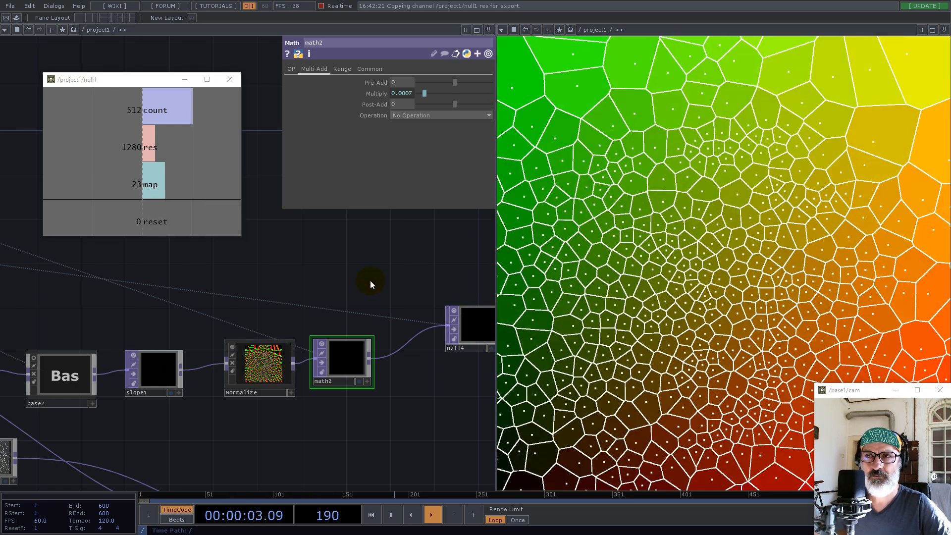
Set the count value in constant1 to 1024
{"action": "scroll", "coordinate": [440, 300], "scroll_direction": "down", "scroll_amount": 2}
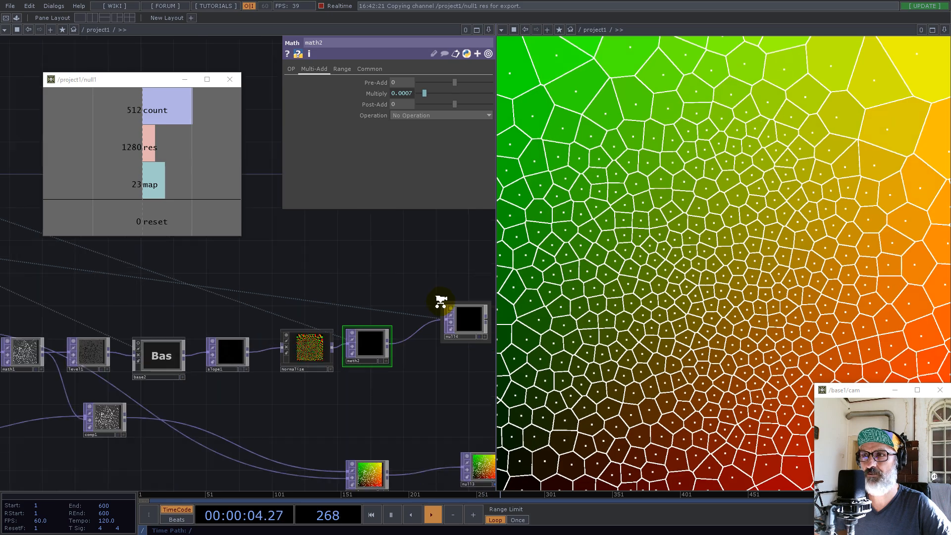
{"action": "scroll", "coordinate": [425, 312], "scroll_direction": "down", "scroll_amount": 2}
{"action": "scroll", "coordinate": [297, 307], "scroll_direction": "up", "scroll_amount": 4}
{"action": "left_click_drag", "start_coordinate": [283, 299], "coordinate": [409, 325]}
{"action": "left_click_drag", "start_coordinate": [275, 235], "coordinate": [412, 312]}
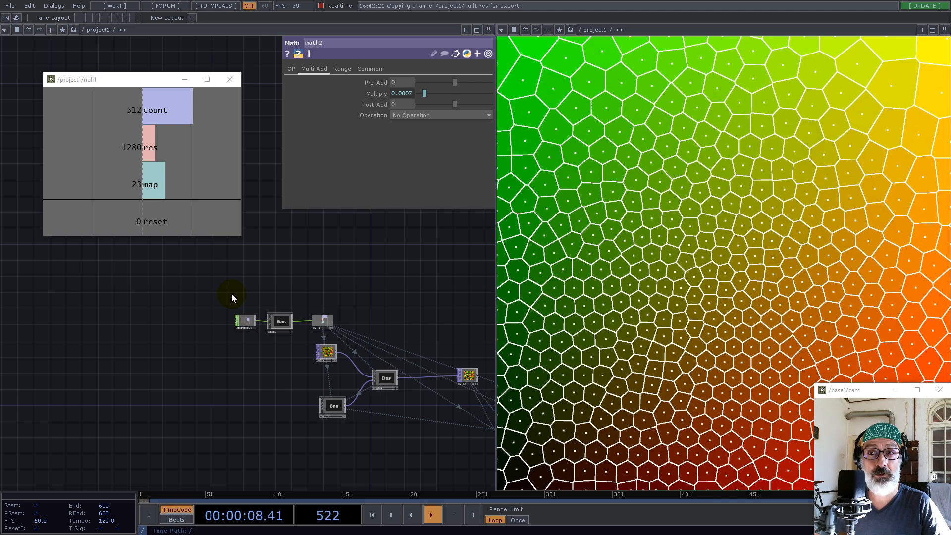
{"action": "left_click", "coordinate": [249, 321]}
{"action": "left_click_drag", "start_coordinate": [441, 82], "coordinate": [381, 73]}
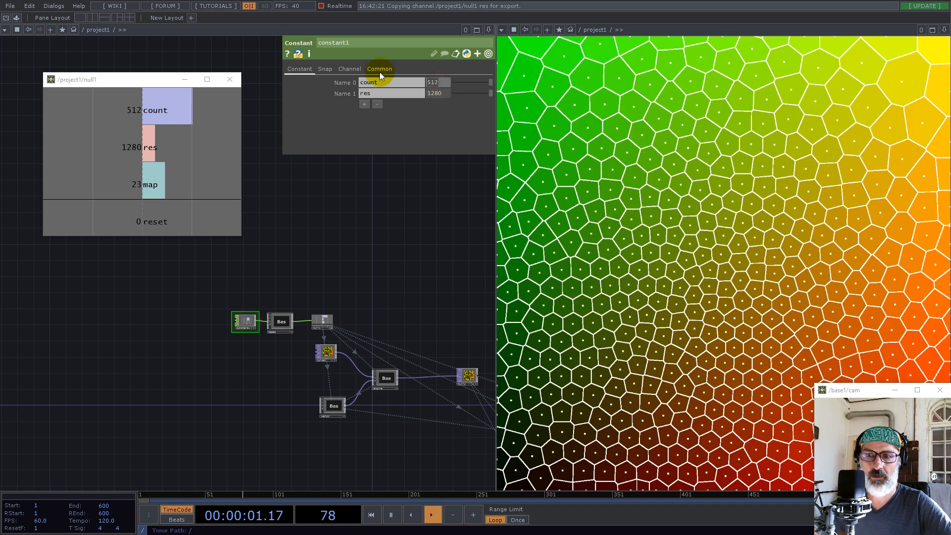
{"action": "type", "text": "1024"}
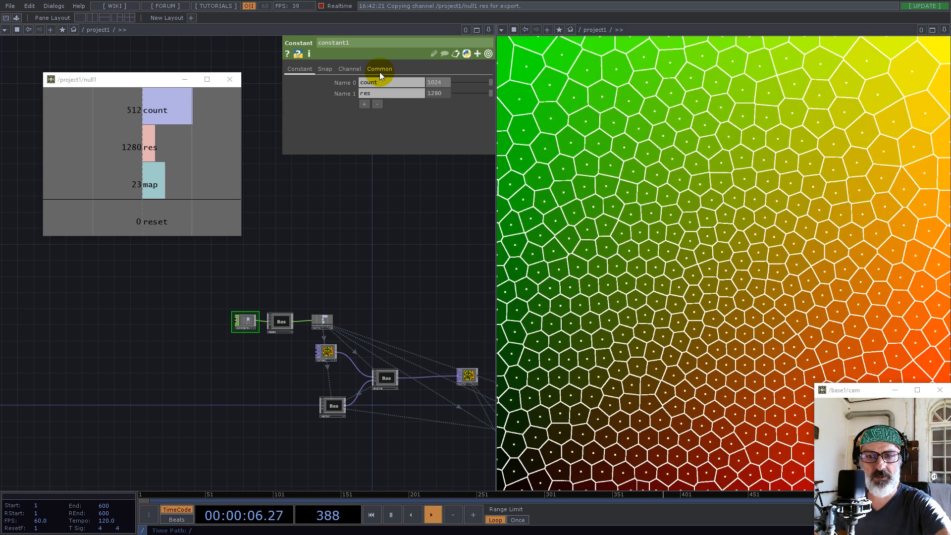
{"action": "key", "text": "Return"}
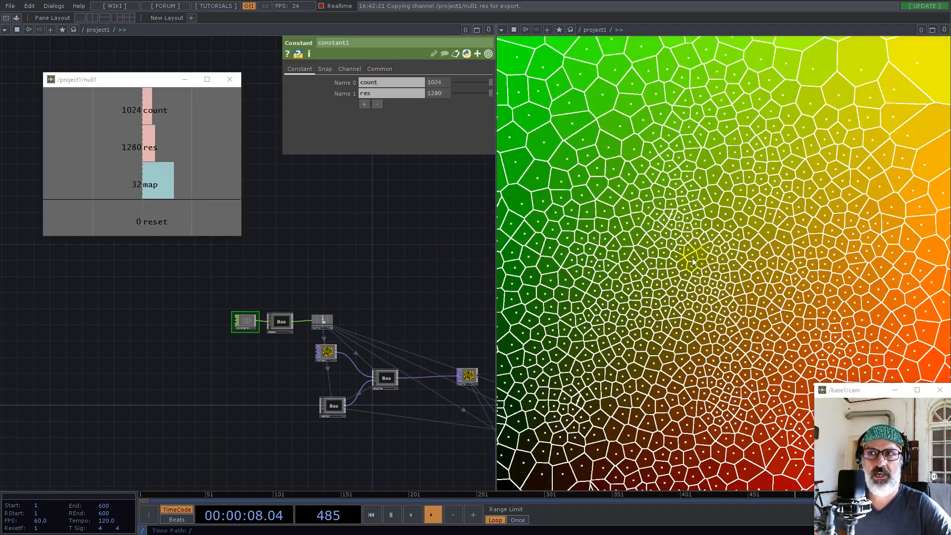
Inspect geo1's cone instances from several angles in its active viewer, home the view and turn the viewer back off
{"action": "left_click_drag", "start_coordinate": [446, 299], "coordinate": [297, 265]}
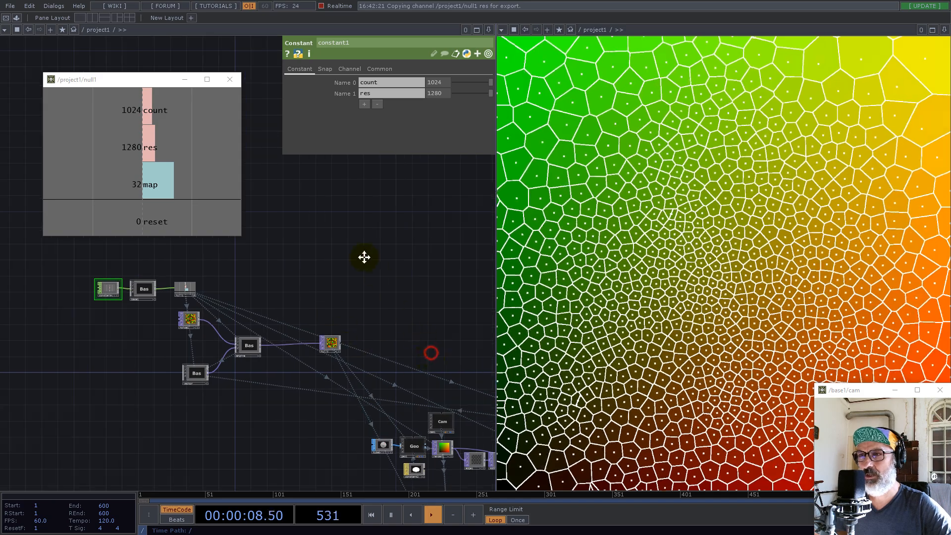
{"action": "left_click_drag", "start_coordinate": [364, 257], "coordinate": [346, 221]}
{"action": "scroll", "coordinate": [348, 338], "scroll_direction": "up", "scroll_amount": 5}
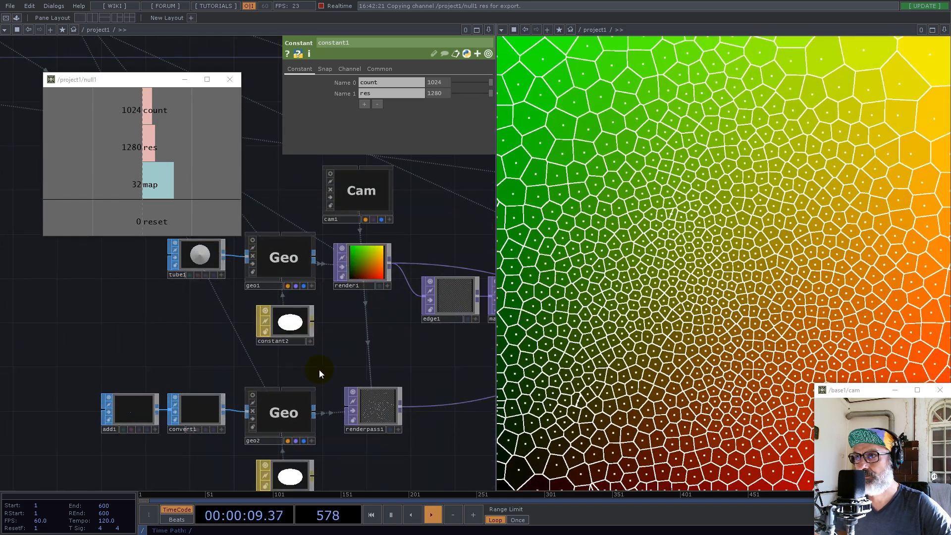
{"action": "left_click", "coordinate": [253, 241]}
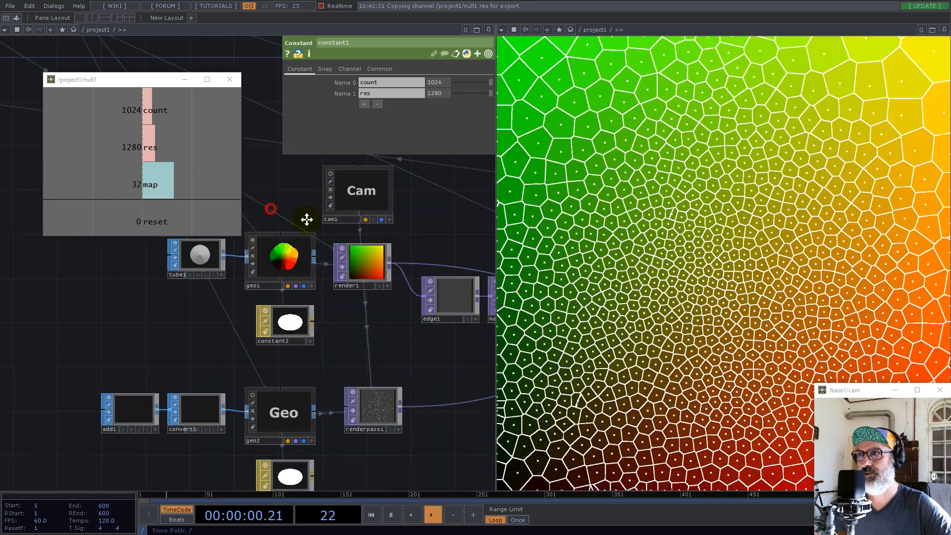
{"action": "scroll", "coordinate": [325, 237], "scroll_direction": "up", "scroll_amount": 5}
{"action": "left_click_drag", "start_coordinate": [384, 258], "coordinate": [342, 223]}
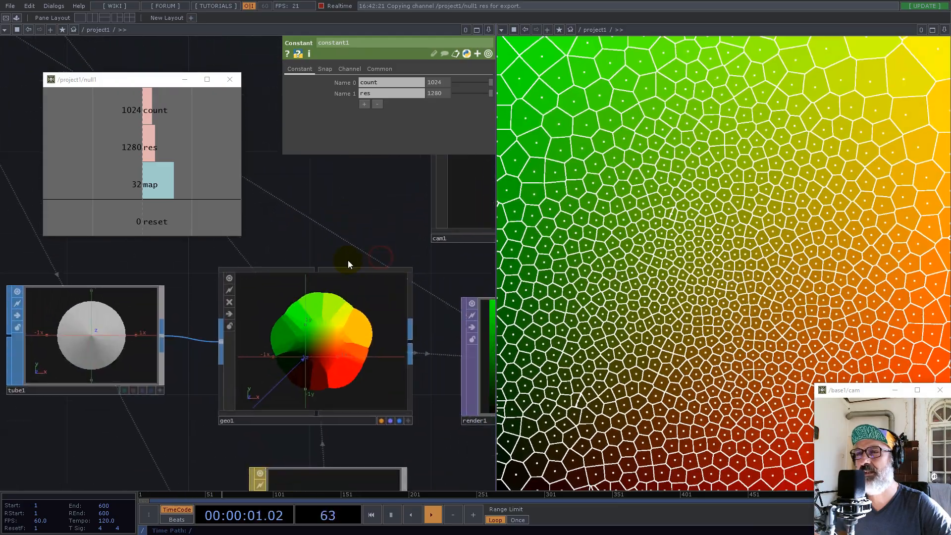
{"action": "left_click", "coordinate": [401, 414]}
{"action": "left_click_drag", "start_coordinate": [331, 356], "coordinate": [314, 294]}
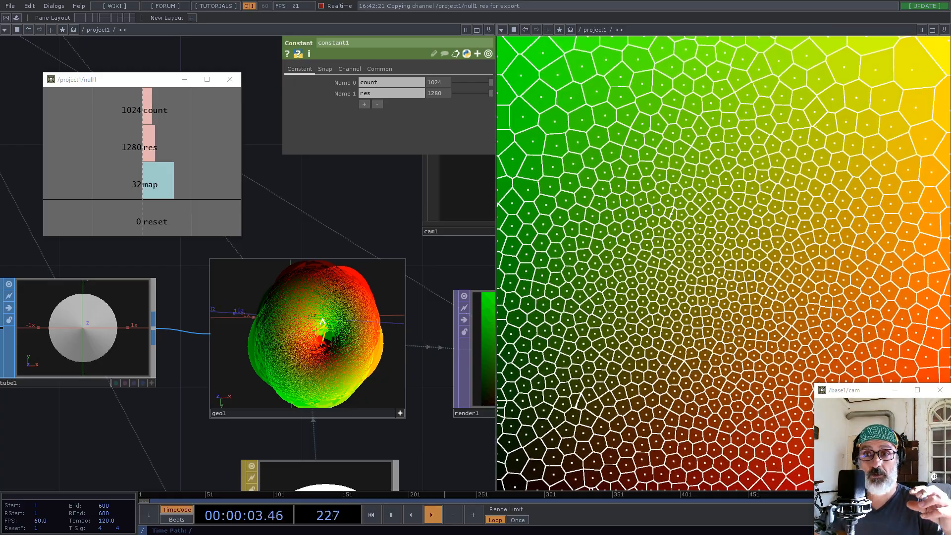
{"action": "left_click_drag", "start_coordinate": [324, 329], "coordinate": [324, 343]}
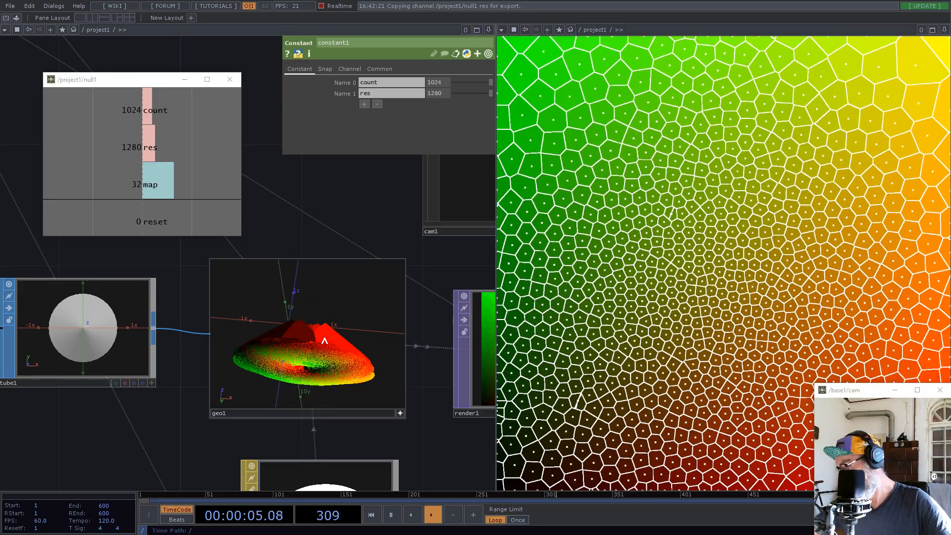
{"action": "key", "text": "h"}
{"action": "left_click", "coordinate": [401, 413]}
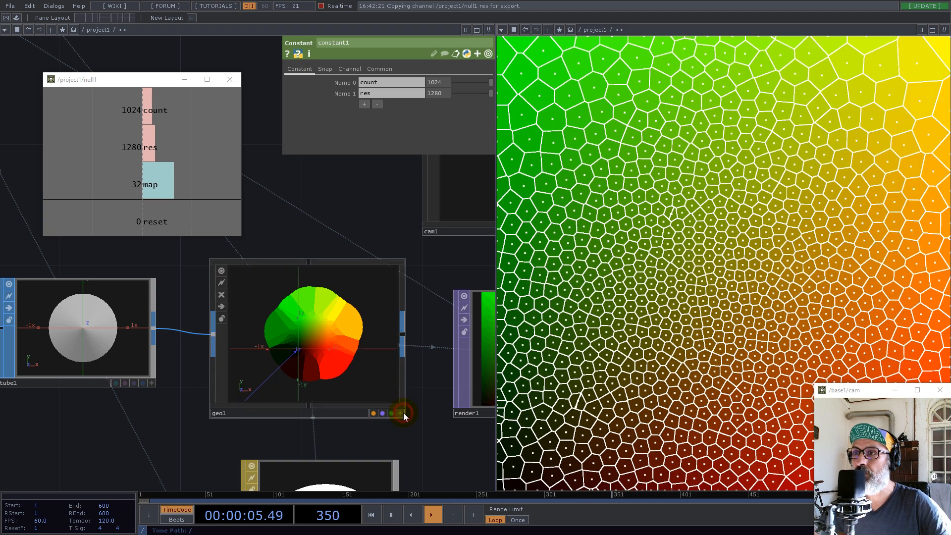
{"action": "scroll", "coordinate": [427, 386], "scroll_direction": "down", "scroll_amount": 3}
{"action": "left_click_drag", "start_coordinate": [259, 357], "coordinate": [167, 355]}
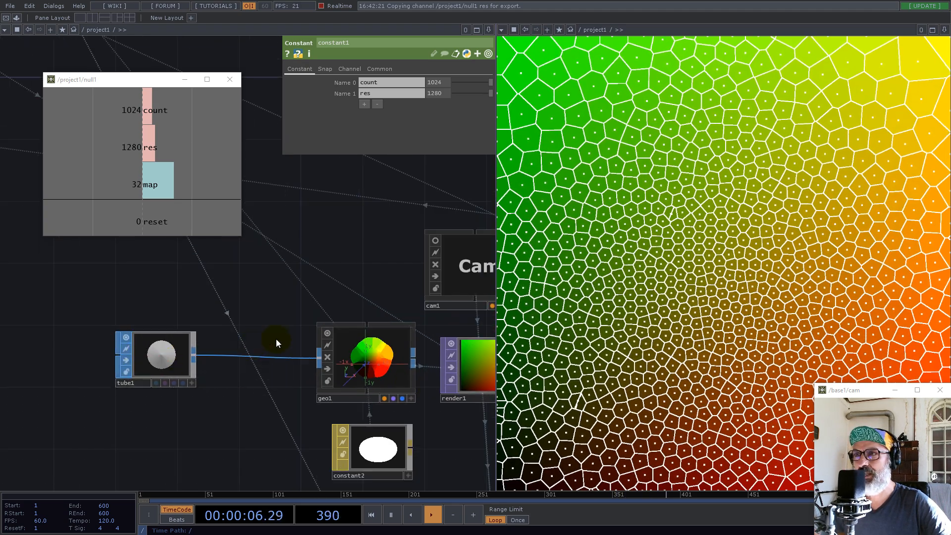
{"action": "left_click", "coordinate": [330, 334]}
Insert a Transform SOP on the wire between tube1 and geo1
{"action": "left_click_drag", "start_coordinate": [228, 310], "coordinate": [286, 313]}
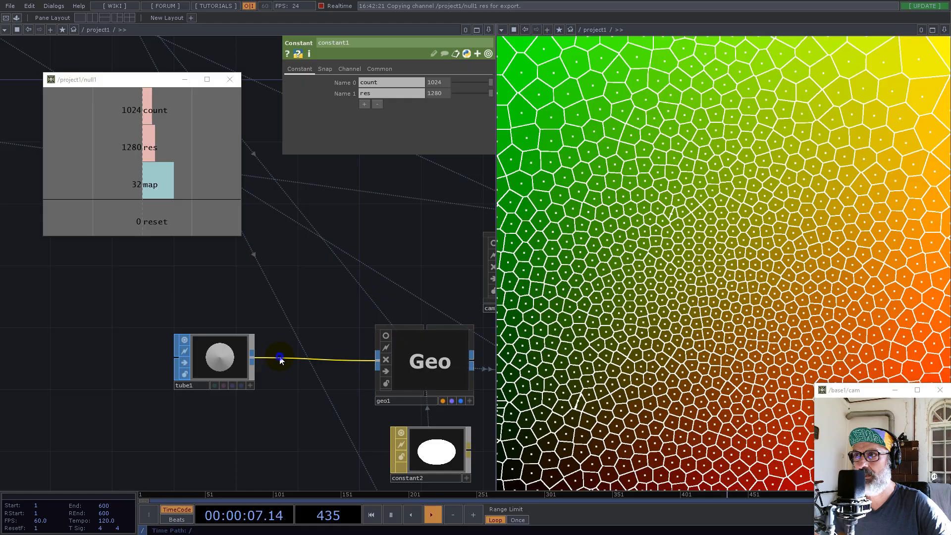
{"action": "right_click", "coordinate": [280, 360]}
{"action": "left_click", "coordinate": [289, 346]}
{"action": "type", "text": "r"}
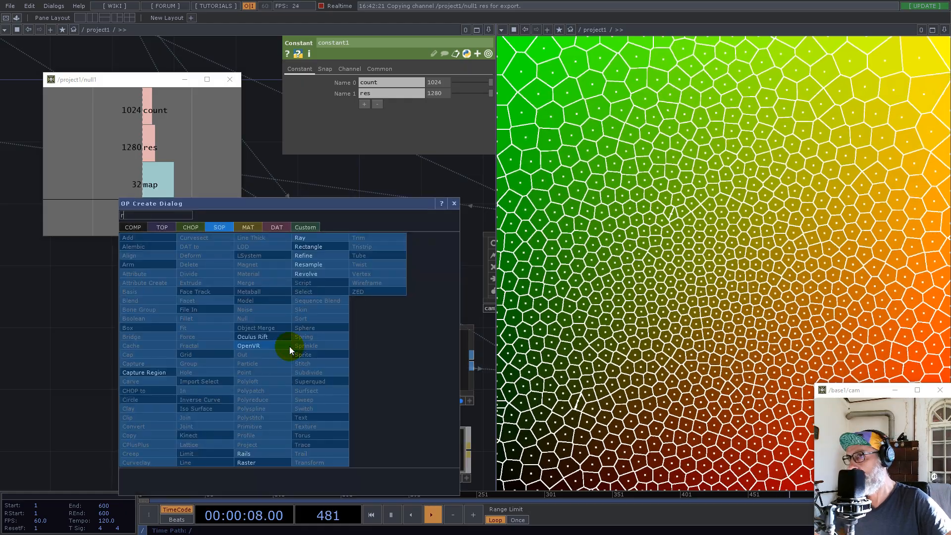
{"action": "key", "text": "BackSpace"}
{"action": "type", "text": "tr"}
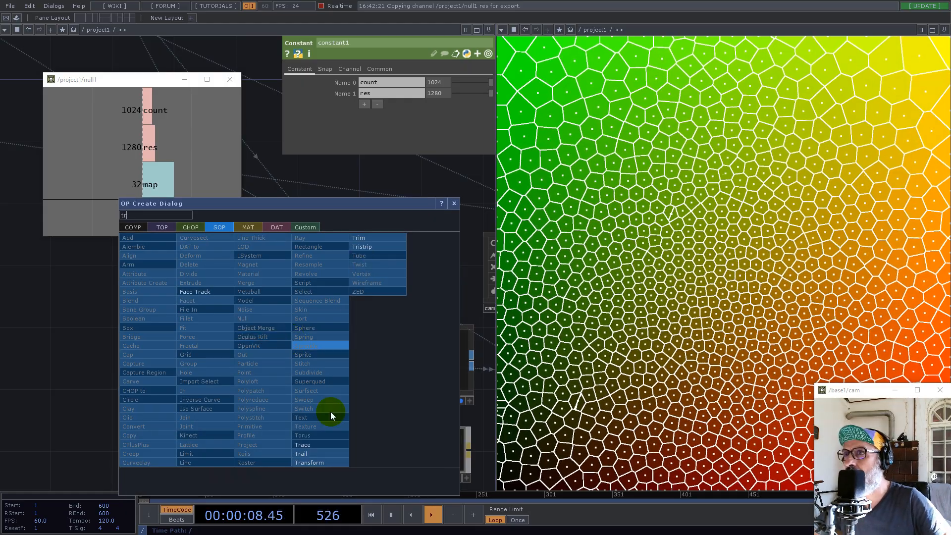
{"action": "left_click", "coordinate": [320, 461]}
{"action": "left_click", "coordinate": [309, 362]}
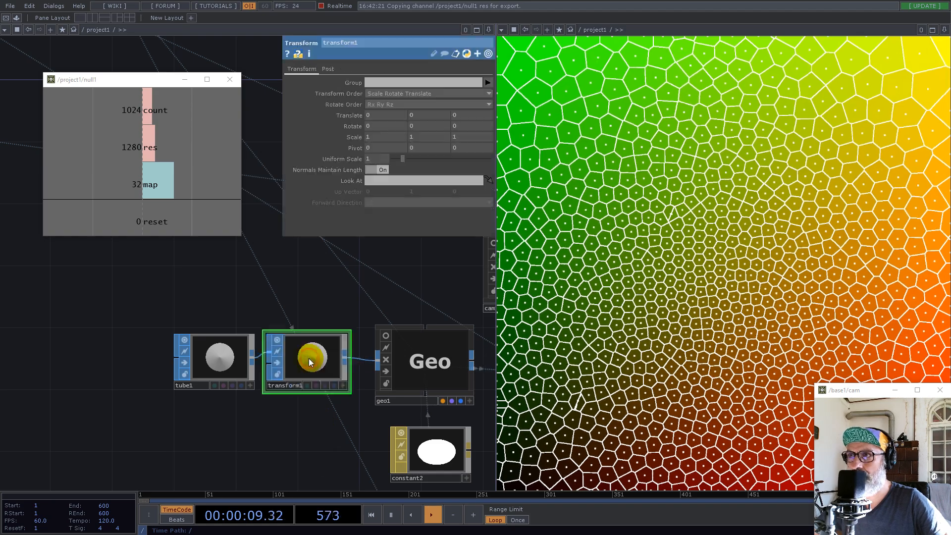
{"action": "left_click_drag", "start_coordinate": [300, 297], "coordinate": [340, 350]}
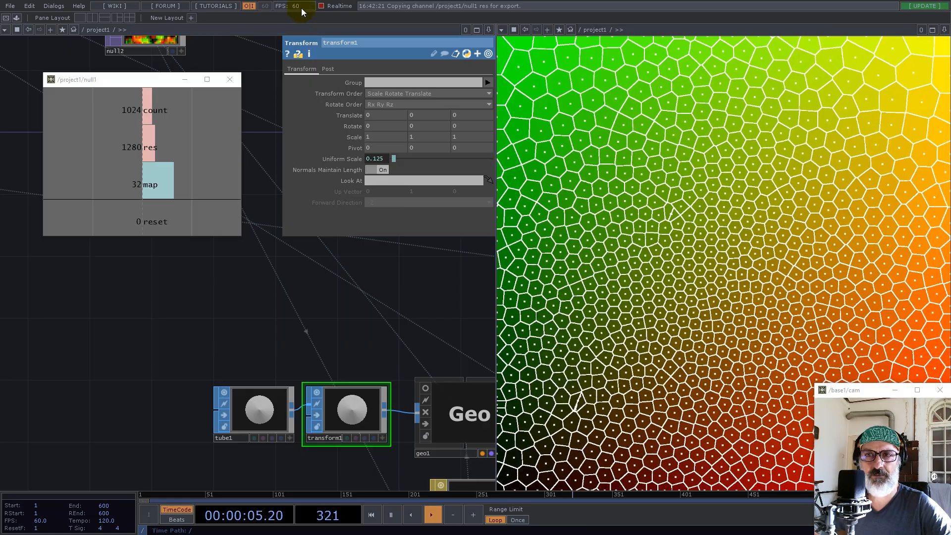
Set the count value in constant1 to 16384
{"action": "scroll", "coordinate": [330, 374], "scroll_direction": "down", "scroll_amount": 5}
{"action": "left_click_drag", "start_coordinate": [266, 280], "coordinate": [419, 347]}
{"action": "left_click_drag", "start_coordinate": [146, 288], "coordinate": [241, 402]}
{"action": "left_click", "coordinate": [171, 318]}
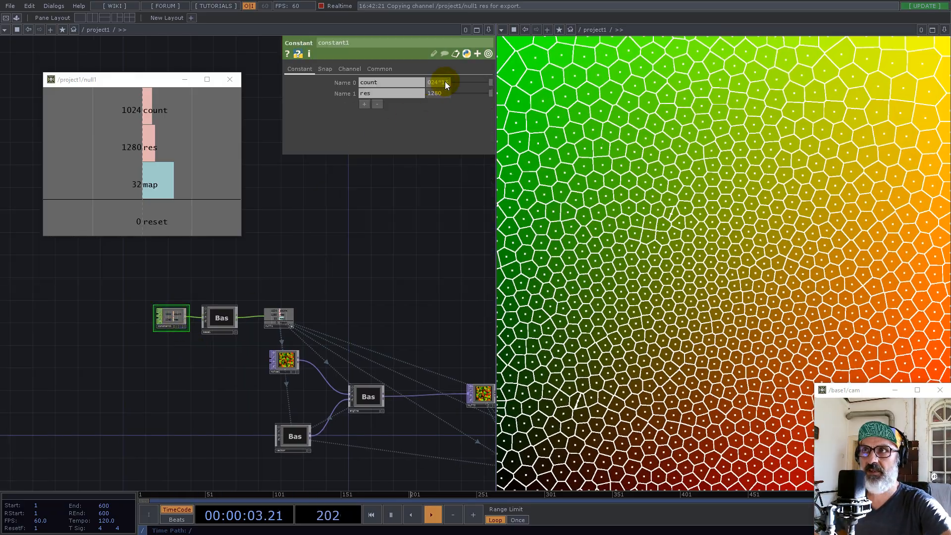
{"action": "type", "text": "16384"}
{"action": "key", "text": "Return"}
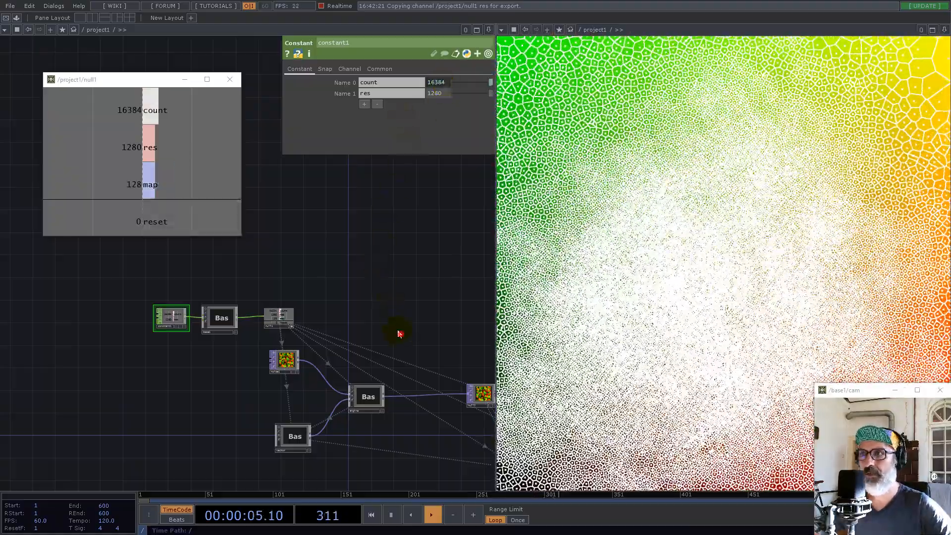
Set transform1's Uniform Scale to 1/16 and restart the simulation
{"action": "left_click_drag", "start_coordinate": [400, 334], "coordinate": [253, 281]}
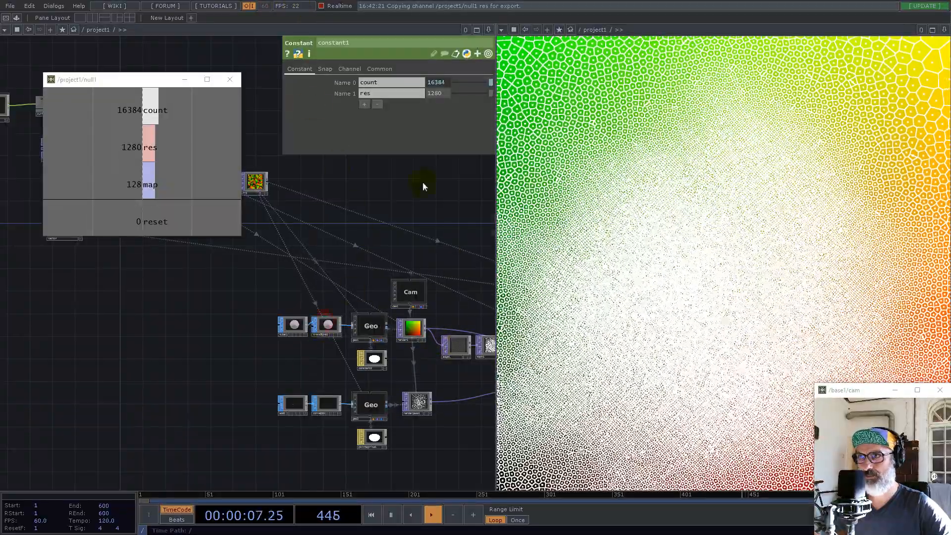
{"action": "left_click", "coordinate": [379, 161]}
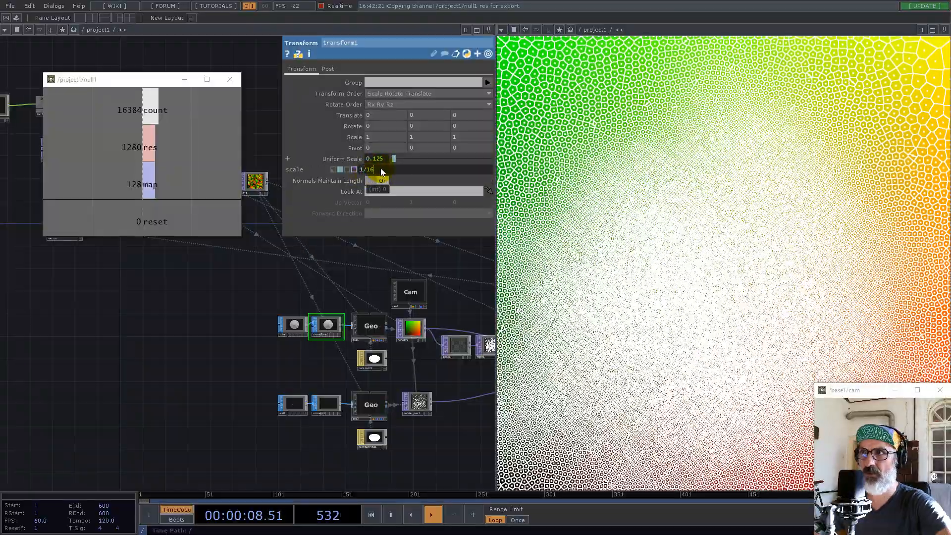
{"action": "left_click", "coordinate": [327, 271]}
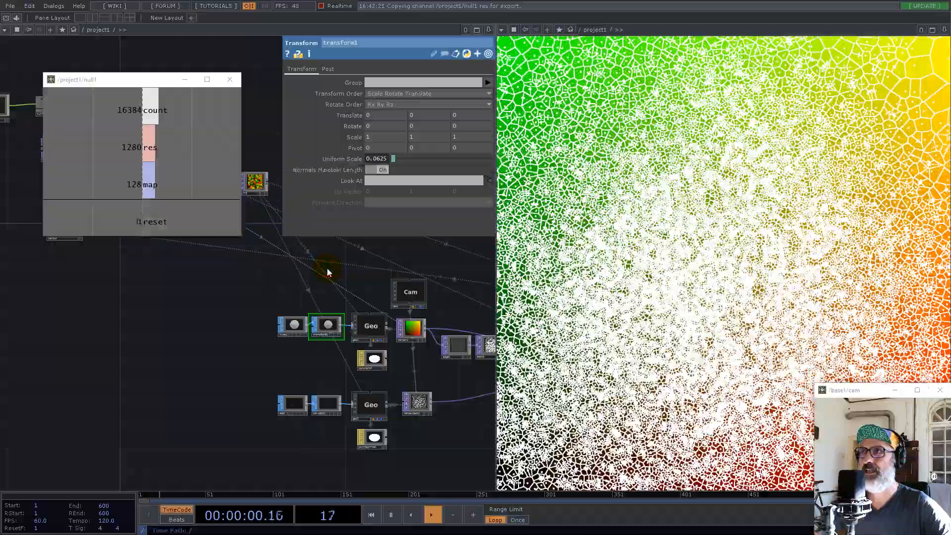
Lower the Constant Point Scale of the pointsprite1 material to 2.65
{"action": "left_click", "coordinate": [381, 442]}
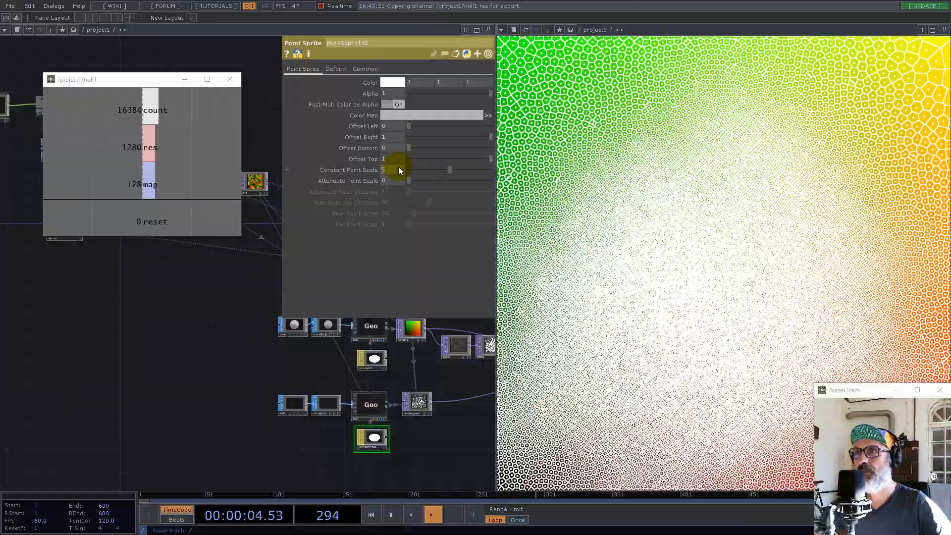
{"action": "mouse_move", "coordinate": [448, 169]}
{"action": "left_mouse_down"}
{"action": "mouse_move", "coordinate": [418, 168]}
{"action": "mouse_move", "coordinate": [430, 170]}
{"action": "left_mouse_up"}
{"action": "scroll", "coordinate": [199, 387], "scroll_direction": "down", "scroll_amount": 5}
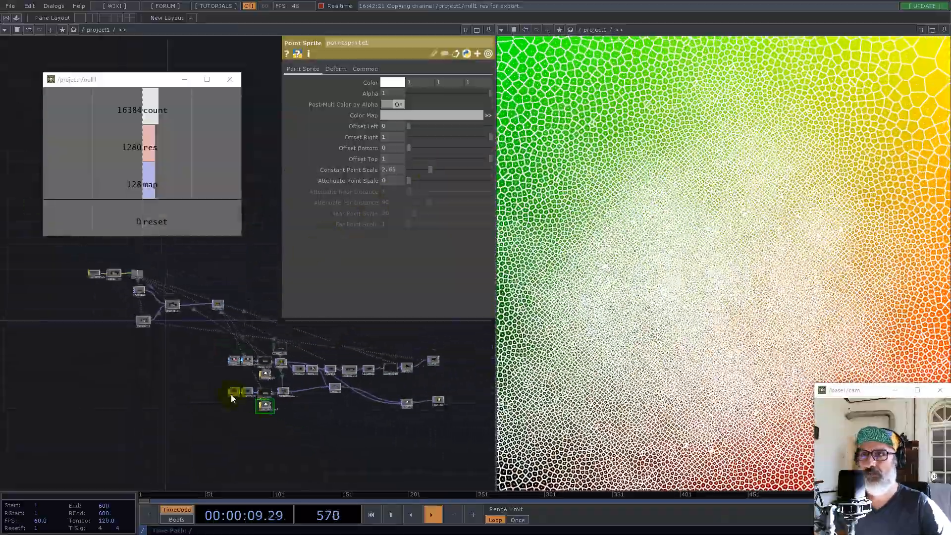
Try out level1's Opacity, then raise its Black Level to 2
{"action": "scroll", "coordinate": [326, 389], "scroll_direction": "up", "scroll_amount": 5}
{"action": "left_click_drag", "start_coordinate": [429, 356], "coordinate": [274, 435]}
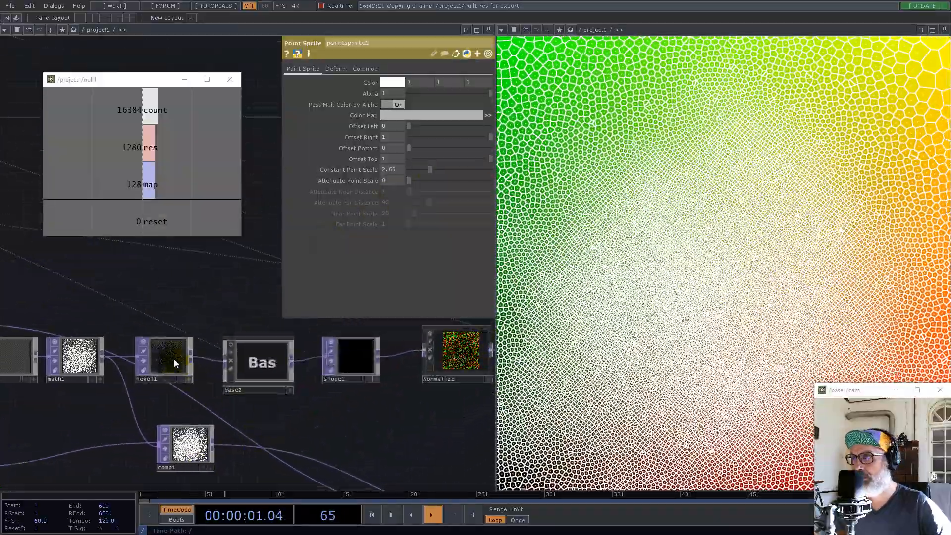
{"action": "left_click", "coordinate": [175, 361]}
{"action": "left_click", "coordinate": [375, 70]}
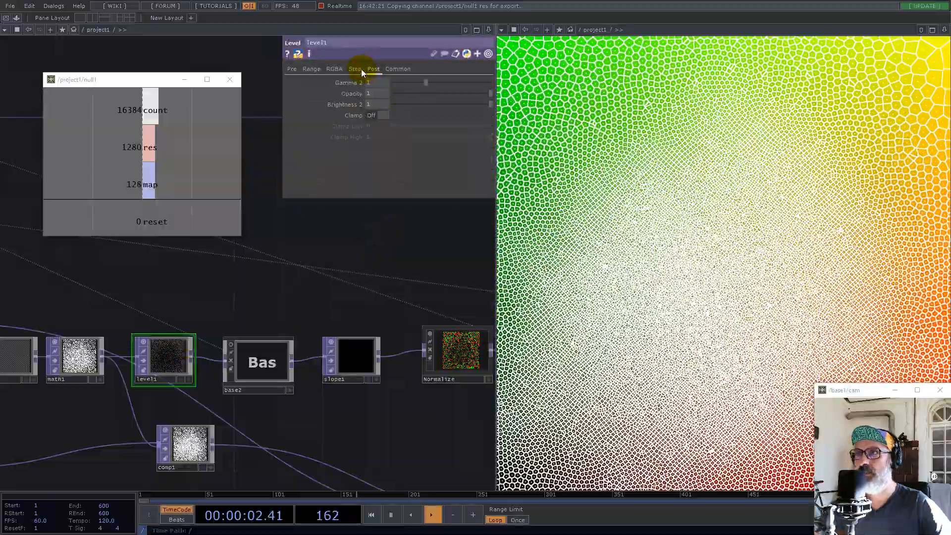
{"action": "left_click_drag", "start_coordinate": [489, 94], "coordinate": [588, 110]}
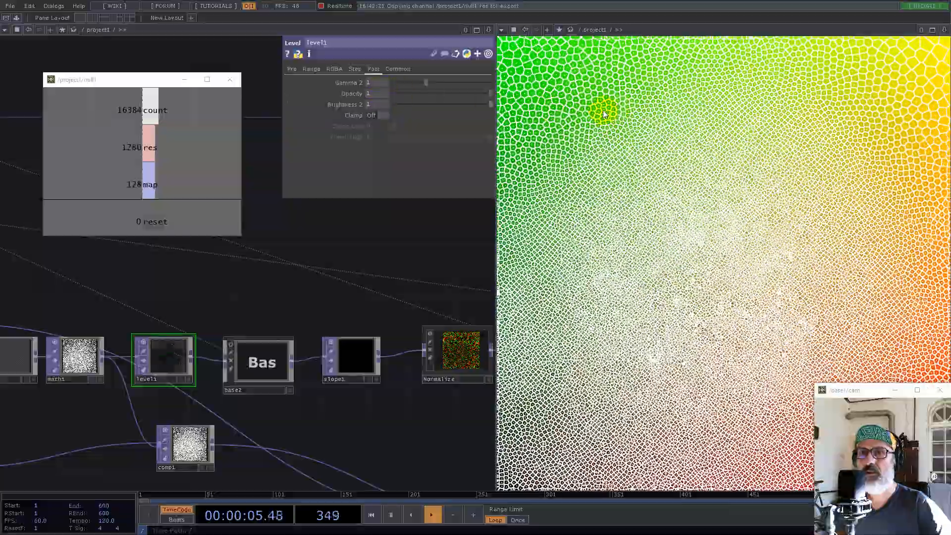
{"action": "left_click", "coordinate": [292, 69]}
{"action": "left_click_drag", "start_coordinate": [376, 104], "coordinate": [594, 102]}
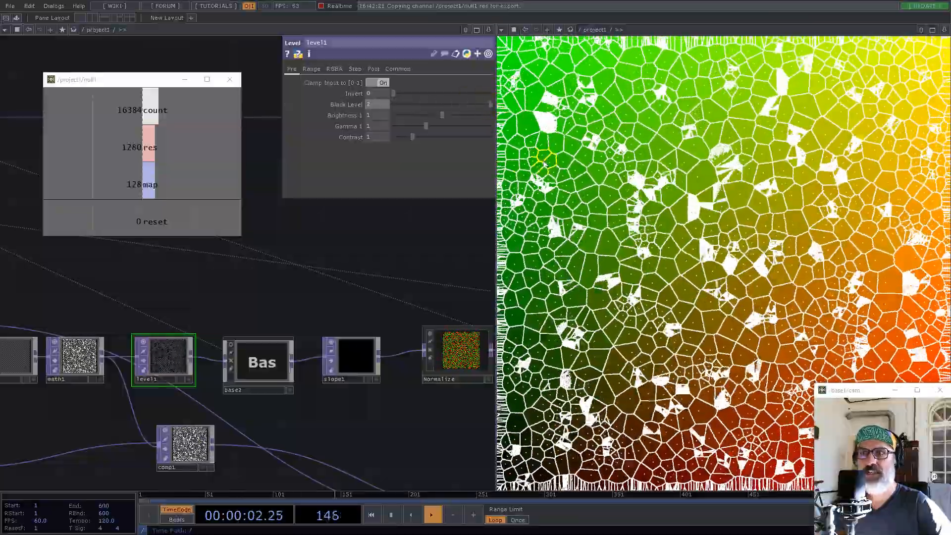
Insert a Level TOP on the wire between math1 and comp1 and reduce its Opacity to 0.396
{"action": "left_click_drag", "start_coordinate": [254, 299], "coordinate": [377, 232]}
{"action": "left_click_drag", "start_coordinate": [297, 346], "coordinate": [411, 418]}
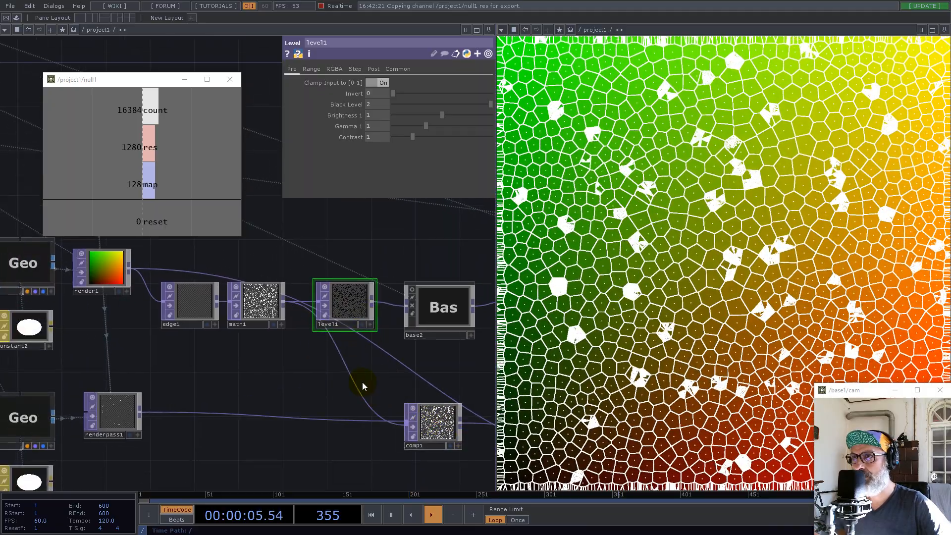
{"action": "right_click", "coordinate": [347, 374]}
{"action": "left_click", "coordinate": [356, 357]}
{"action": "type", "text": "li"}
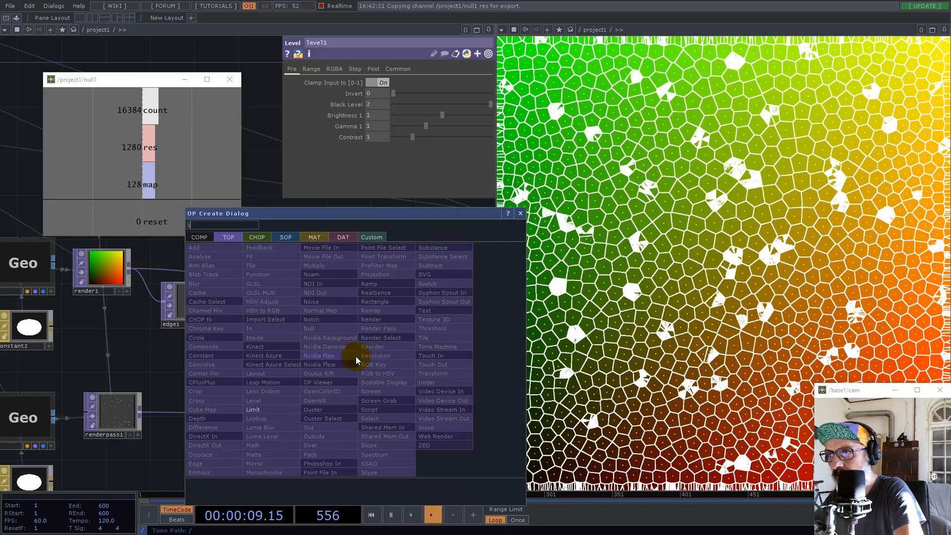
{"action": "left_click", "coordinate": [270, 400]}
{"action": "left_click", "coordinate": [312, 369]}
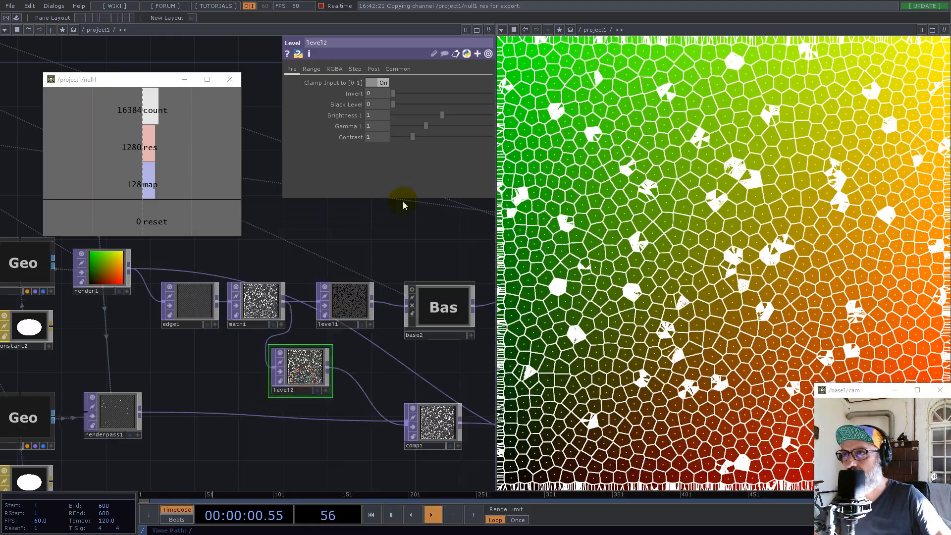
{"action": "left_click", "coordinate": [373, 69]}
{"action": "left_click_drag", "start_coordinate": [491, 93], "coordinate": [432, 94]}
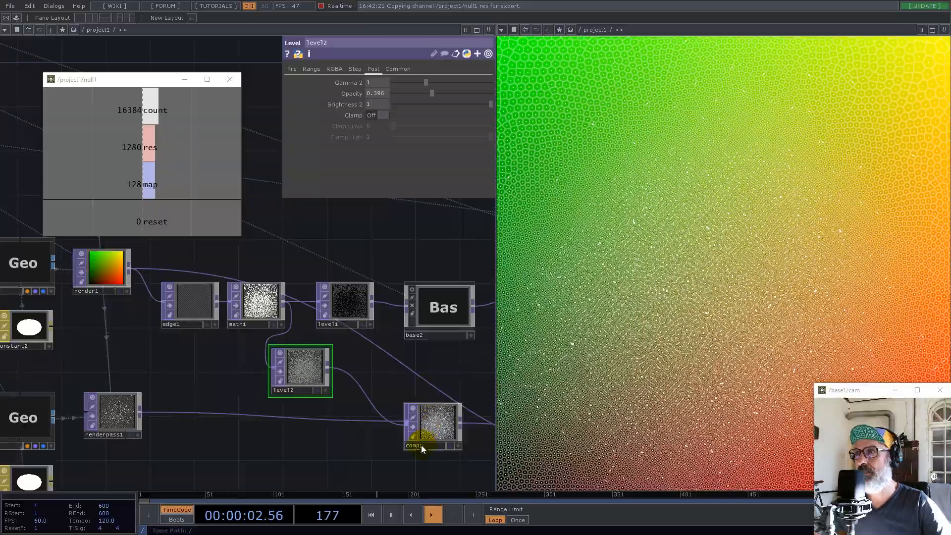
Change the count value in constant1 to 1024*4
{"action": "scroll", "coordinate": [425, 436], "scroll_direction": "down", "scroll_amount": 3}
{"action": "left_click_drag", "start_coordinate": [135, 292], "coordinate": [418, 371]}
{"action": "left_click_drag", "start_coordinate": [134, 284], "coordinate": [291, 444]}
{"action": "left_click", "coordinate": [175, 319]}
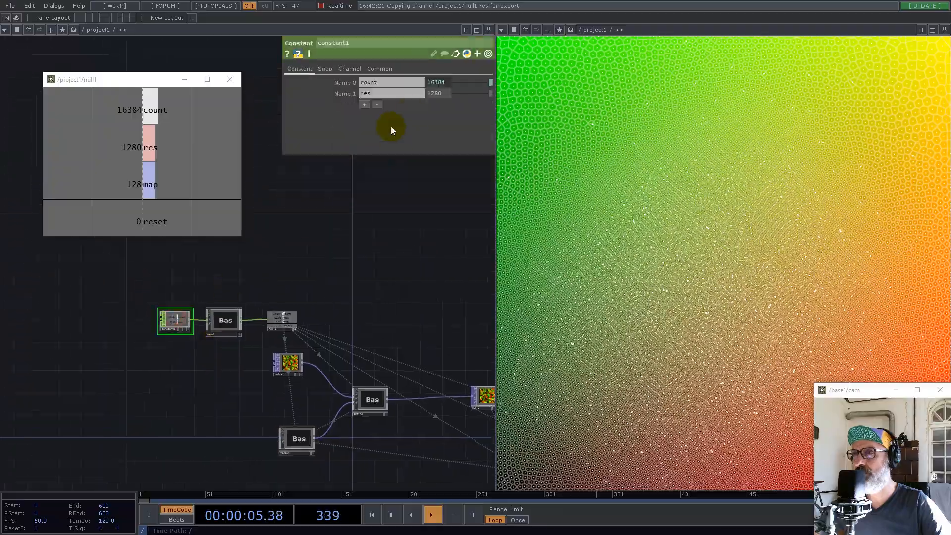
{"action": "left_click", "coordinate": [441, 83]}
{"action": "key", "text": "BackSpace"}
{"action": "key", "text": "BackSpace"}
{"action": "type", "text": "4*4"}
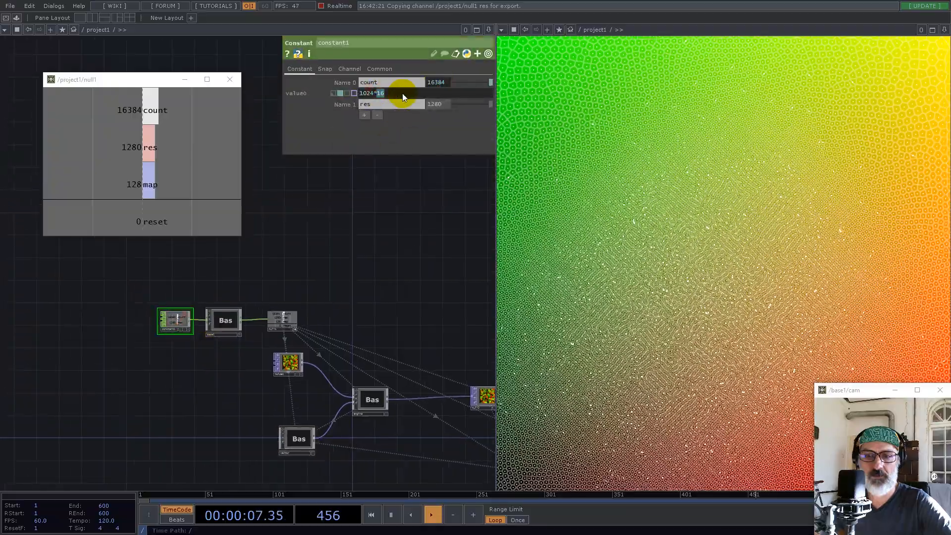
{"action": "key", "text": "Return"}
Trigger the reset so the Voronoi points restart from their initial noise positions
{"action": "left_click", "coordinate": [405, 243]}
{"action": "key", "text": "1"}
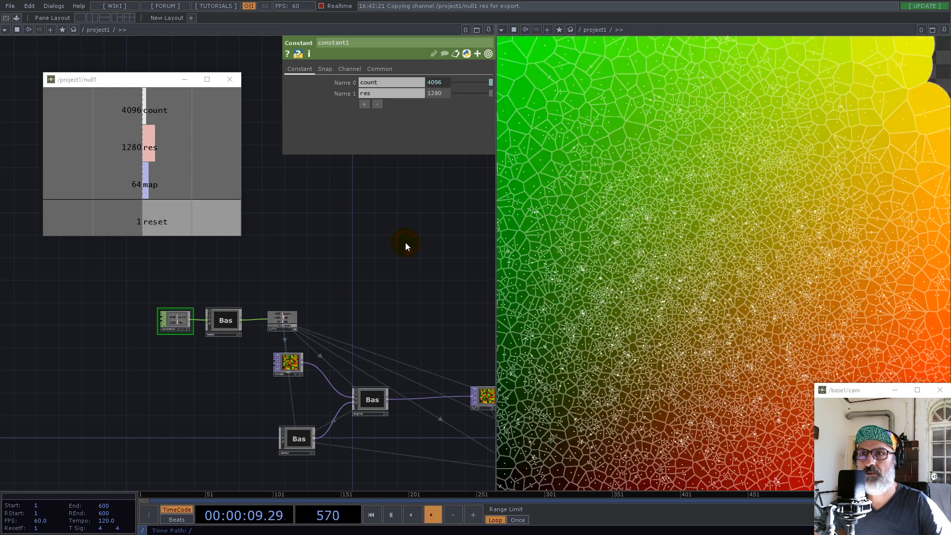
{"action": "key", "text": "1"}
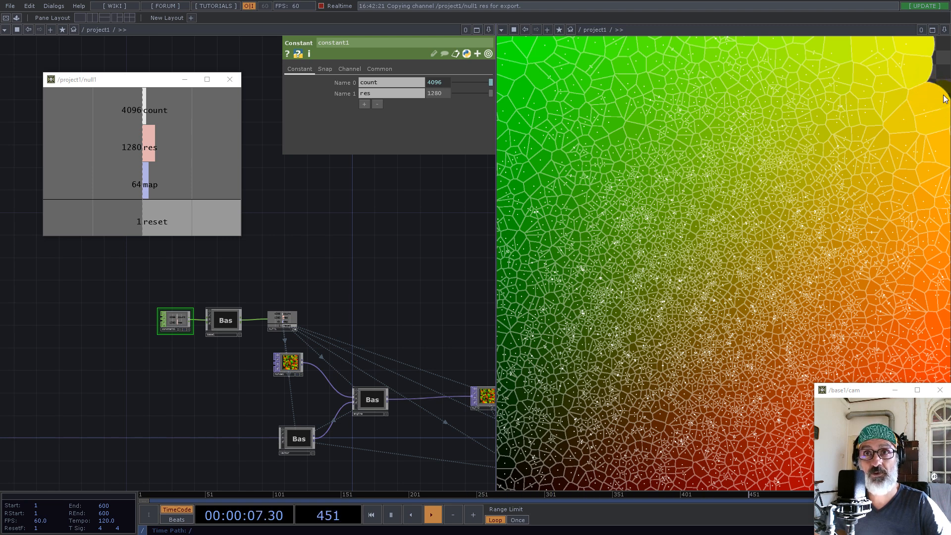
{"action": "key", "text": "1"}
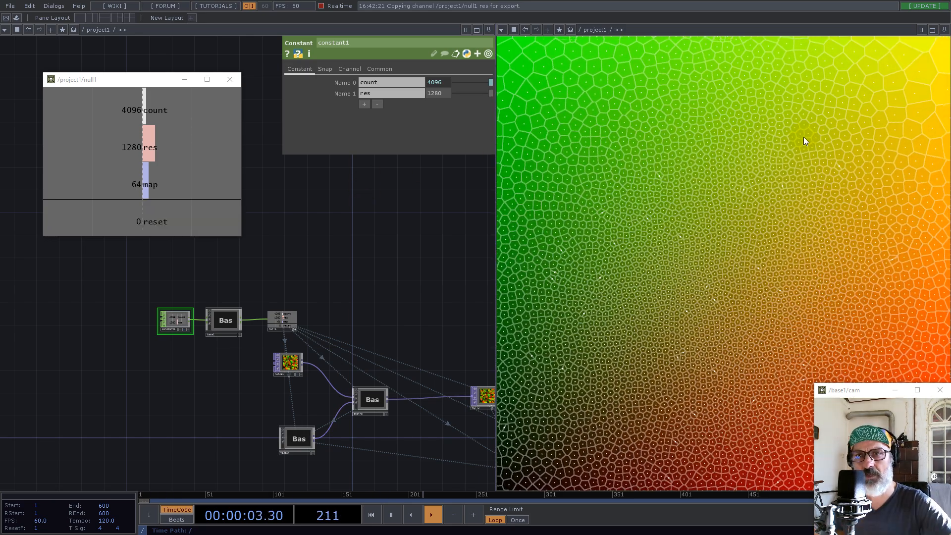
Add a Movie File In TOP beside the vector base and load Trillium.jpg from the sample Map folder
{"action": "left_click_drag", "start_coordinate": [426, 264], "coordinate": [184, 256]}
{"action": "scroll", "coordinate": [204, 283], "scroll_direction": "down", "scroll_amount": 7}
{"action": "left_click_drag", "start_coordinate": [336, 338], "coordinate": [313, 274]}
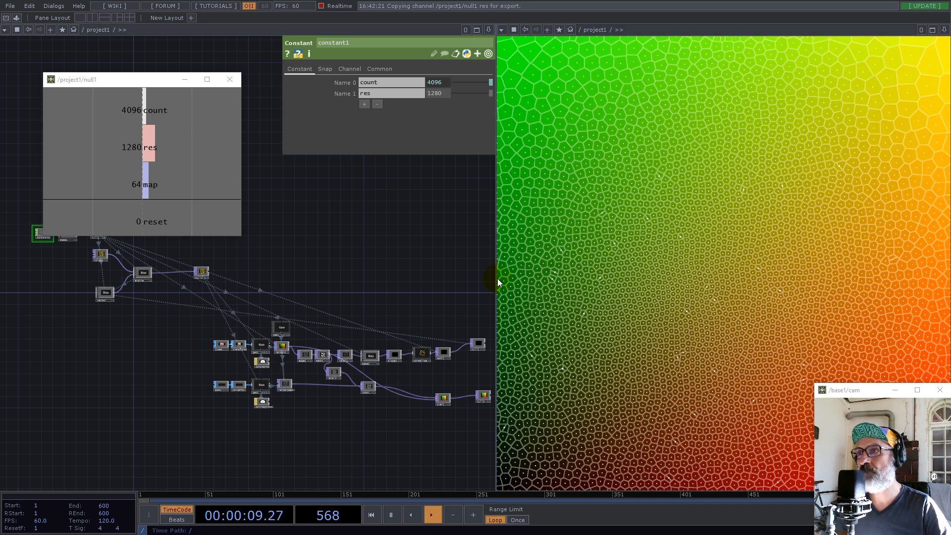
{"action": "left_click_drag", "start_coordinate": [104, 342], "coordinate": [372, 392]}
{"action": "scroll", "coordinate": [375, 355], "scroll_direction": "up", "scroll_amount": 8}
{"action": "left_click_drag", "start_coordinate": [208, 372], "coordinate": [243, 454]}
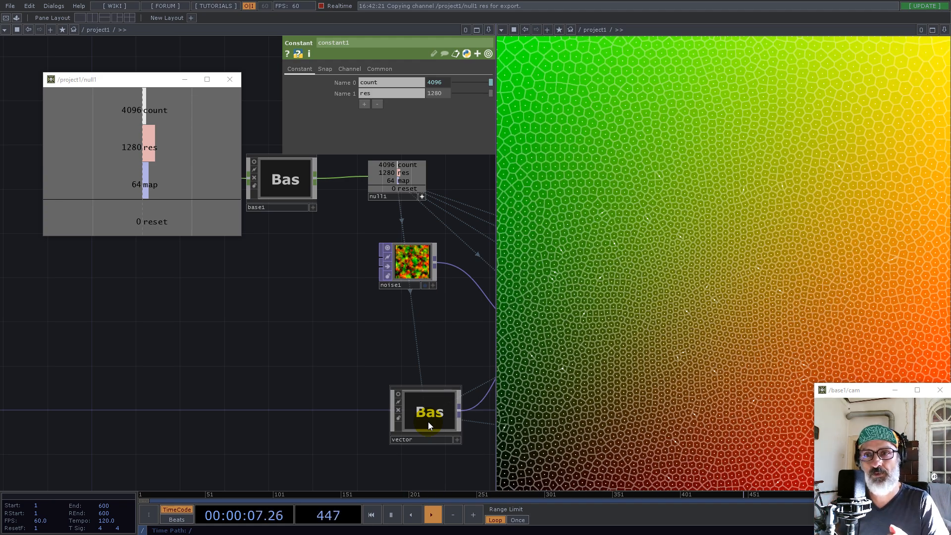
{"action": "double_click", "coordinate": [257, 425]}
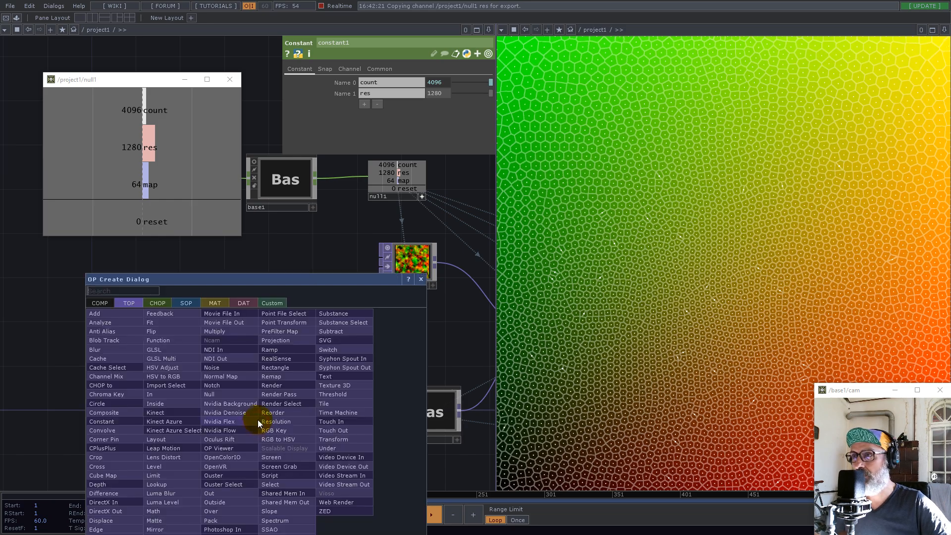
{"action": "type", "text": "mo"}
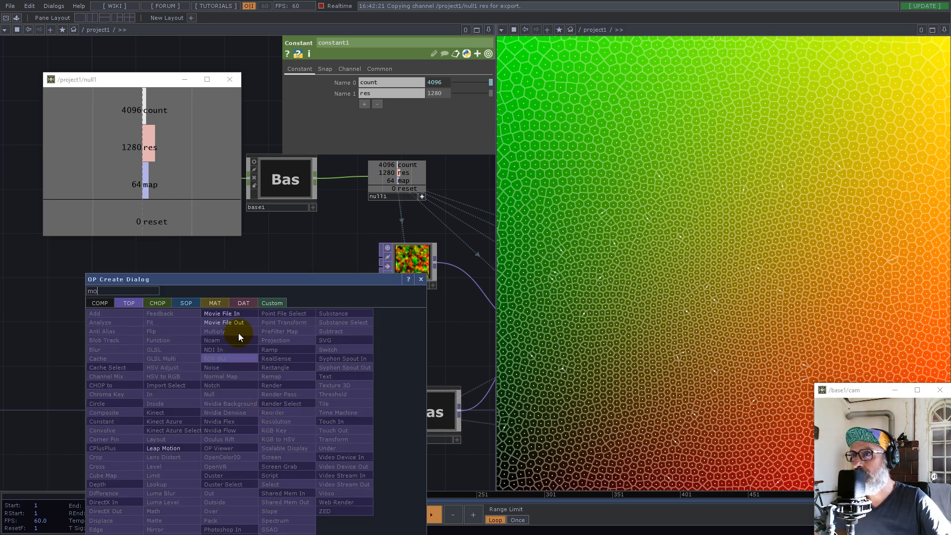
{"action": "left_click", "coordinate": [221, 313]}
{"action": "left_click", "coordinate": [291, 406]}
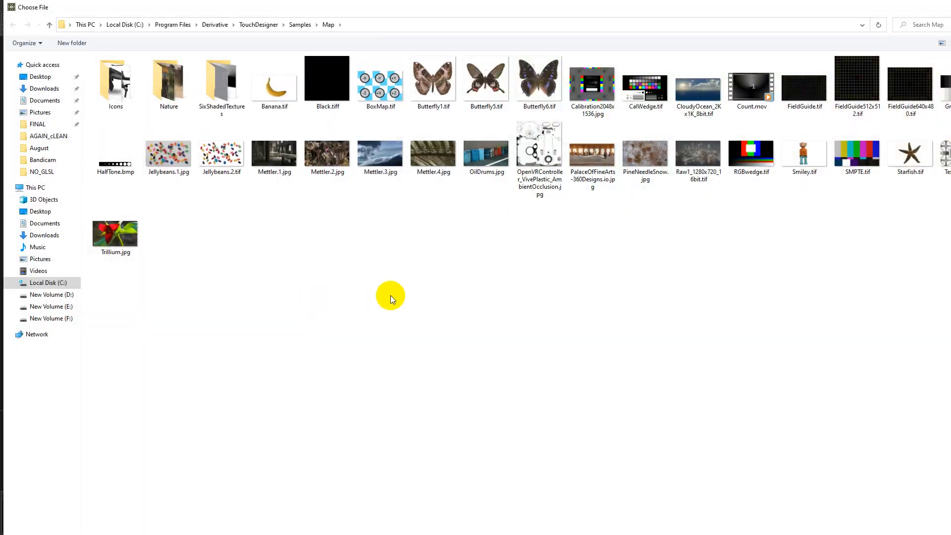
{"action": "double_click", "coordinate": [124, 238]}
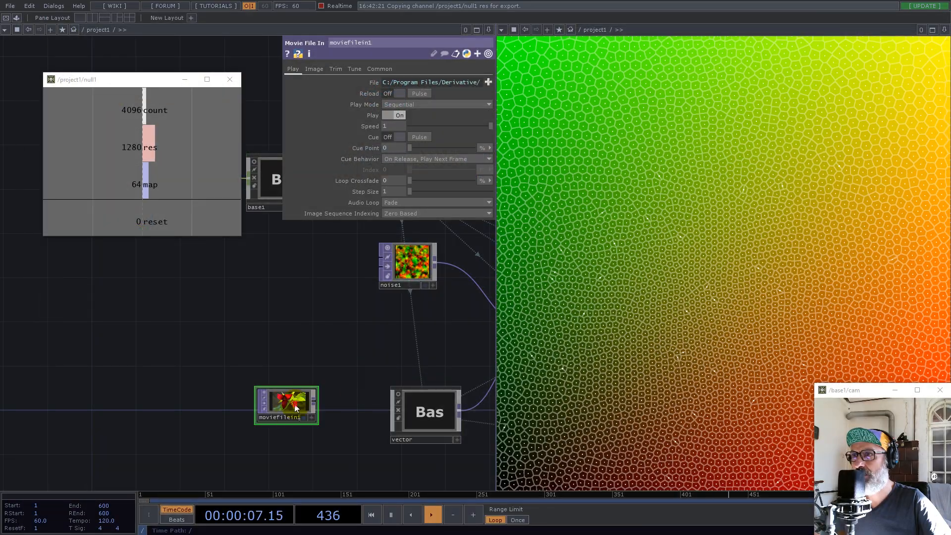
Enter the vector base and add an In TOP above its existing network
{"action": "left_click", "coordinate": [423, 414]}
{"action": "double_click", "coordinate": [420, 412]}
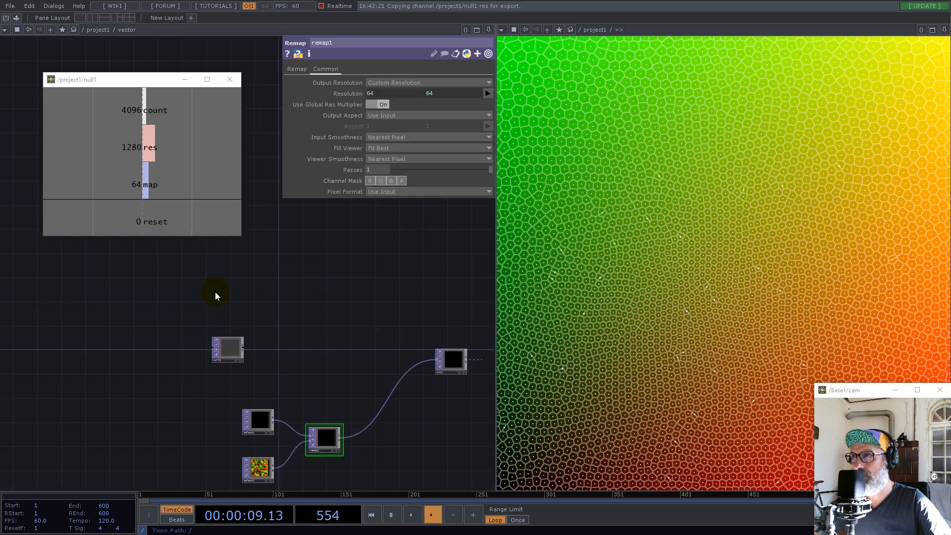
{"action": "double_click", "coordinate": [226, 306]}
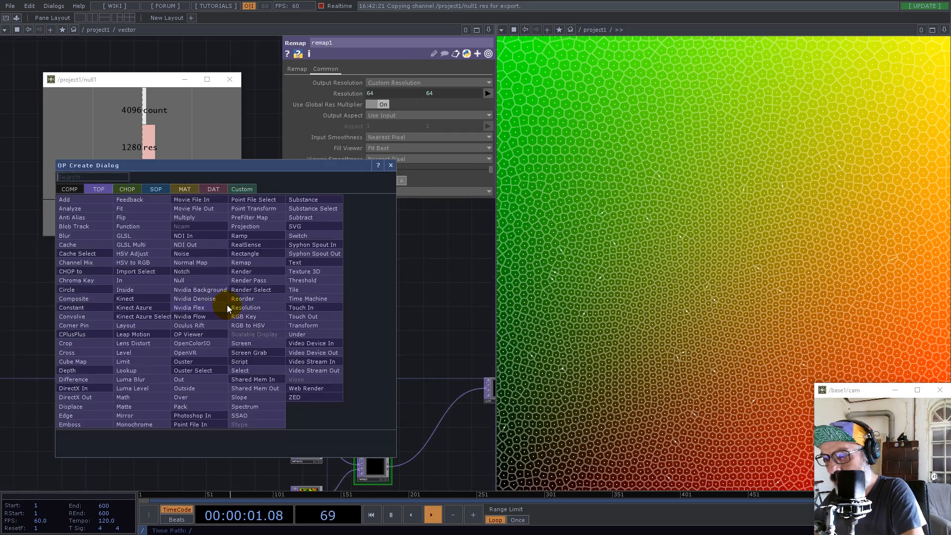
{"action": "type", "text": "in"}
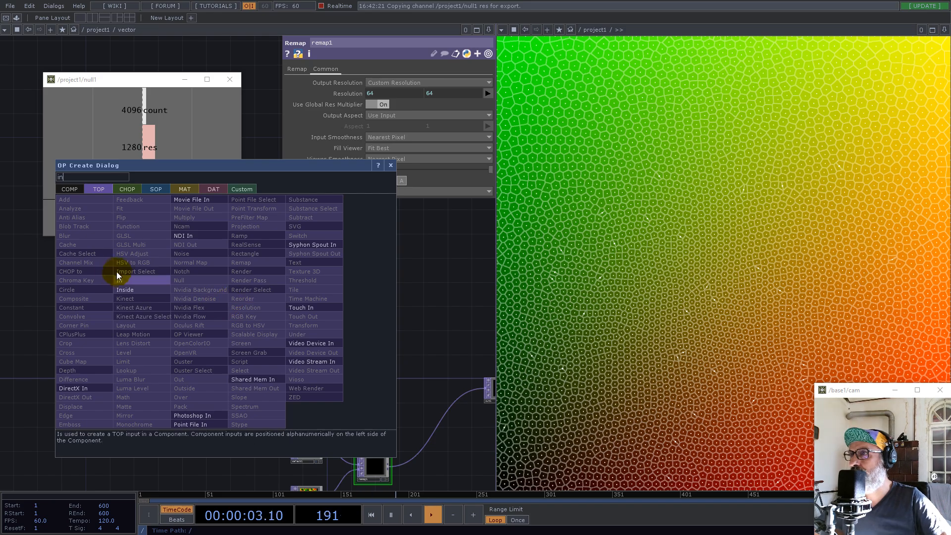
{"action": "left_click", "coordinate": [119, 279]}
{"action": "left_click", "coordinate": [179, 303]}
Connect moviefilein1 to the vector base's input and go back inside to the In TOP
{"action": "scroll", "coordinate": [257, 310], "scroll_direction": "down", "scroll_amount": 10}
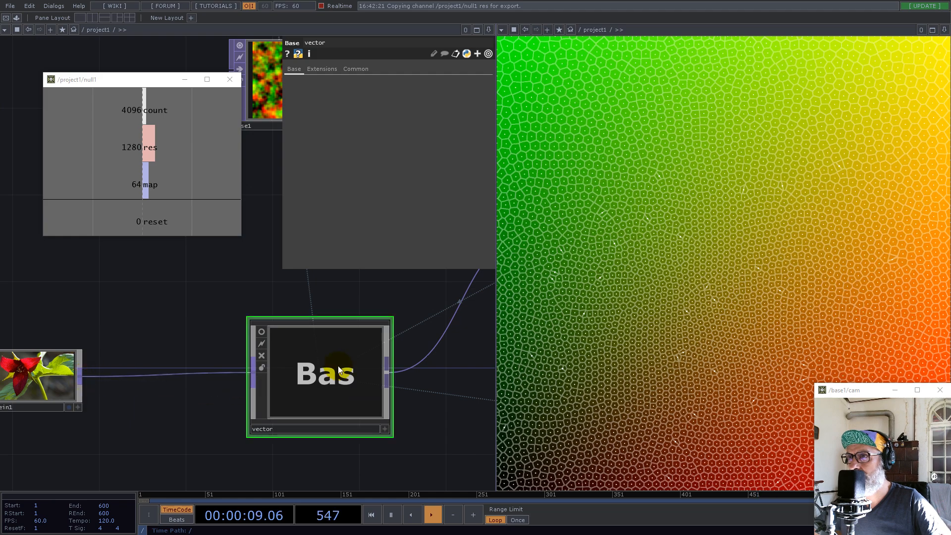
{"action": "scroll", "coordinate": [332, 368], "scroll_direction": "up", "scroll_amount": 10}
{"action": "scroll", "coordinate": [121, 314], "scroll_direction": "up", "scroll_amount": 6}
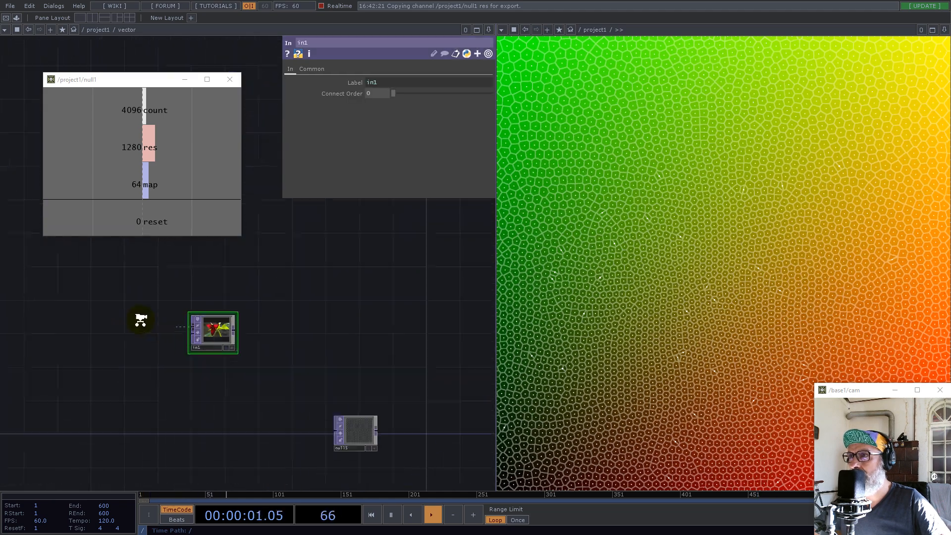
{"action": "left_click_drag", "start_coordinate": [262, 336], "coordinate": [262, 312]}
{"action": "left_click_drag", "start_coordinate": [373, 302], "coordinate": [303, 393]}
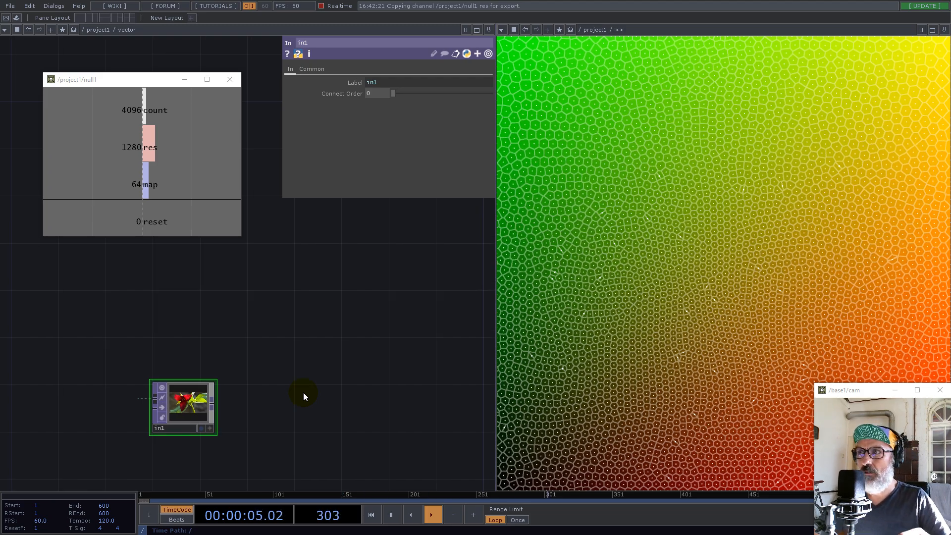
Add a Fit TOP after in1 and link its width and height resolution to null1's res channel, 1280 by 1280
{"action": "right_click", "coordinate": [210, 402]}
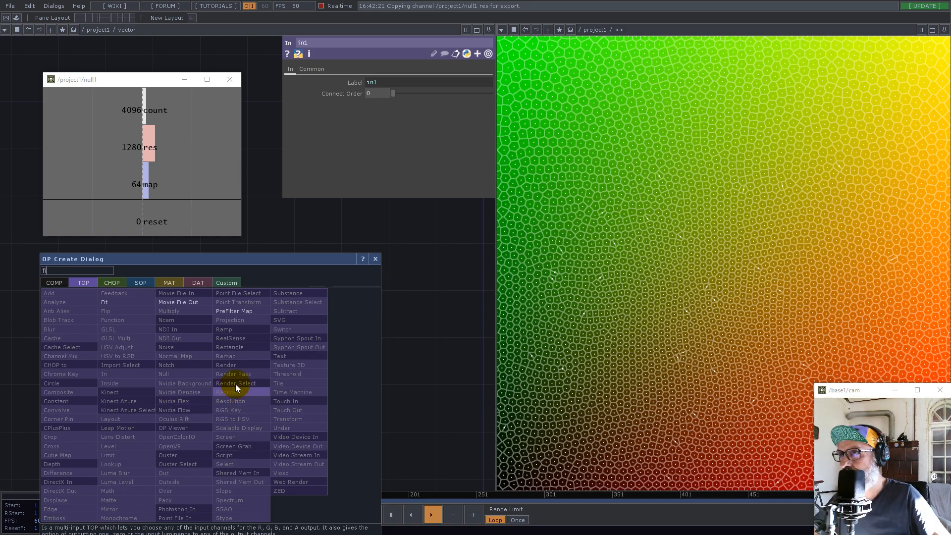
{"action": "left_click", "coordinate": [128, 300]}
{"action": "left_click", "coordinate": [268, 418]}
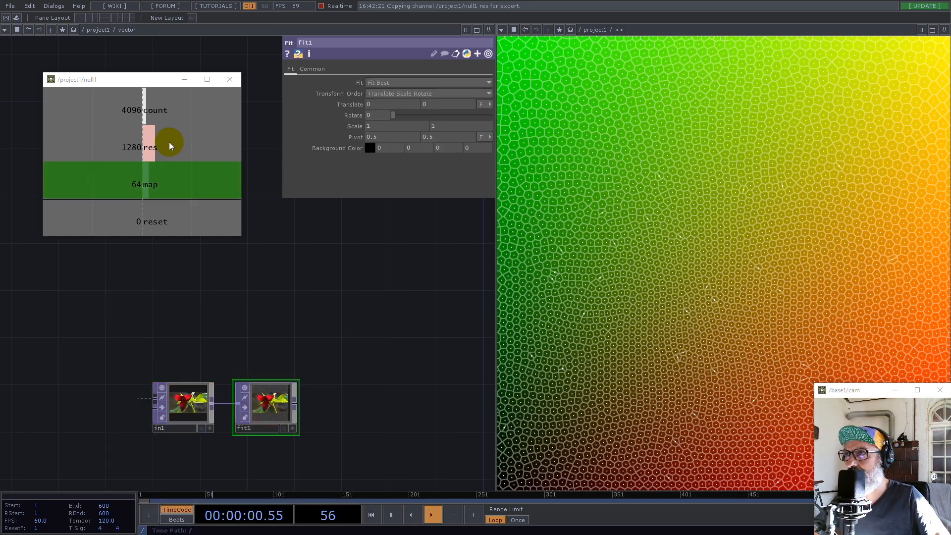
{"action": "left_click", "coordinate": [317, 69]}
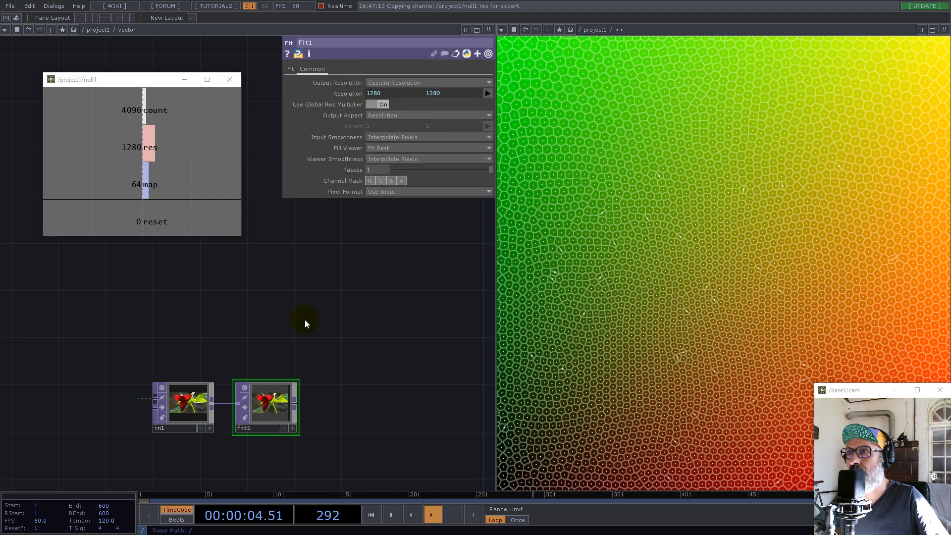
Set fit1's fit mode to Fit Outside and its pixel format to 32-bit float (RGB)
{"action": "left_click", "coordinate": [291, 69]}
{"action": "left_click", "coordinate": [391, 84]}
{"action": "left_click", "coordinate": [388, 126]}
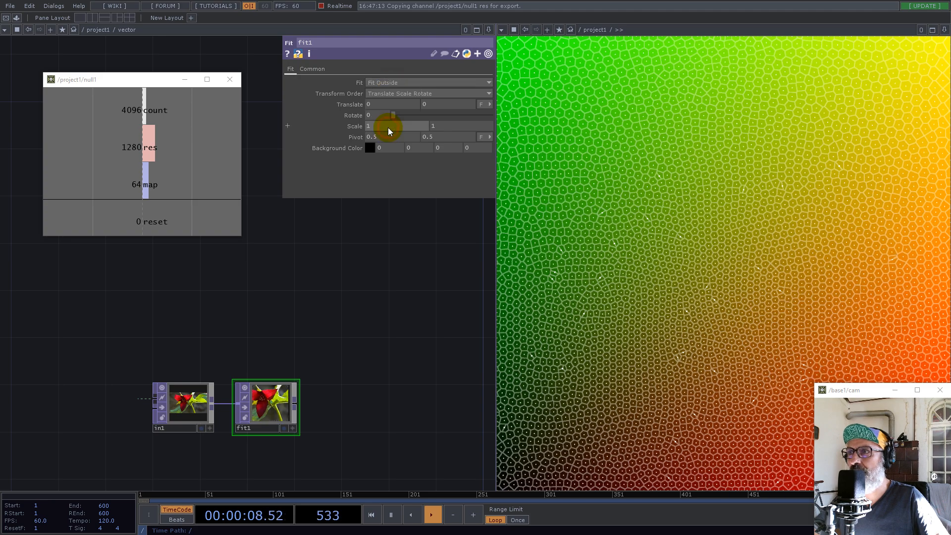
{"action": "left_click", "coordinate": [311, 70]}
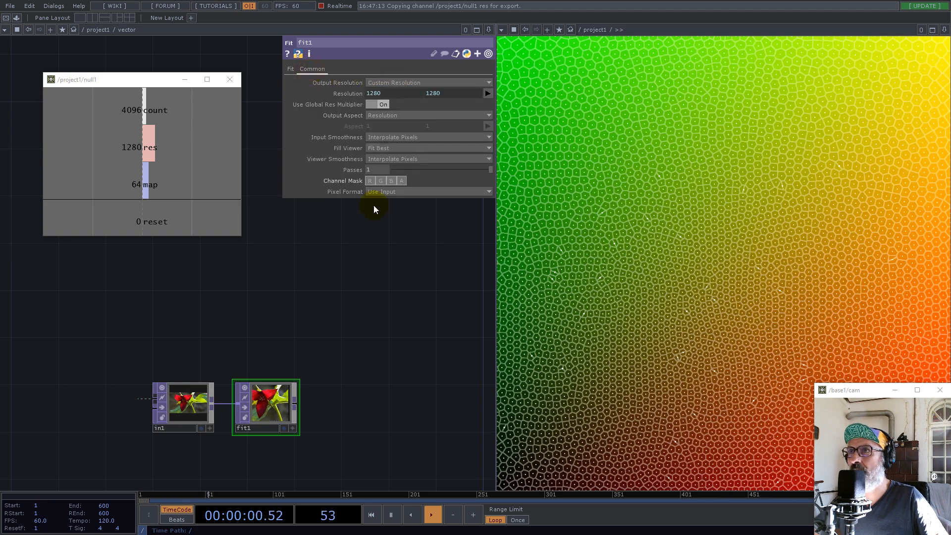
{"action": "scroll", "coordinate": [286, 397], "scroll_direction": "up", "scroll_amount": 5}
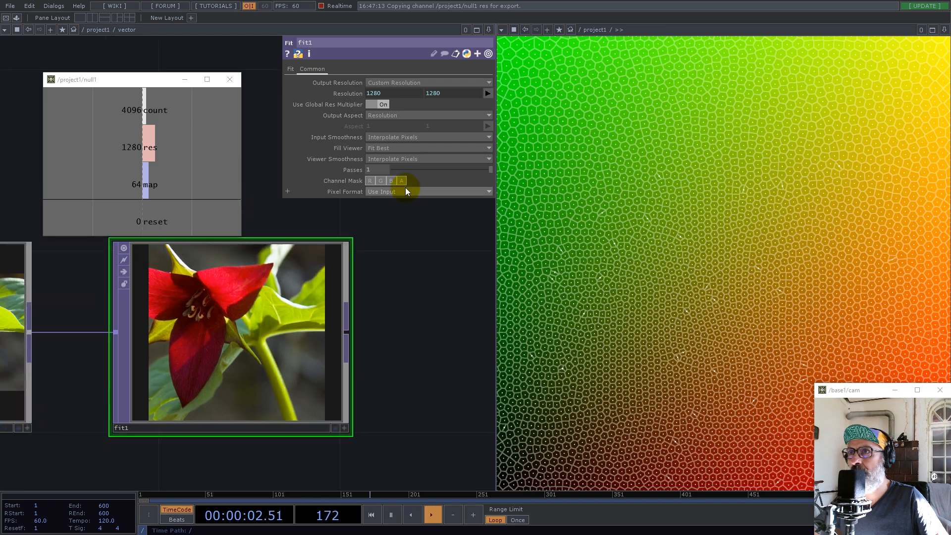
{"action": "left_click", "coordinate": [405, 190]}
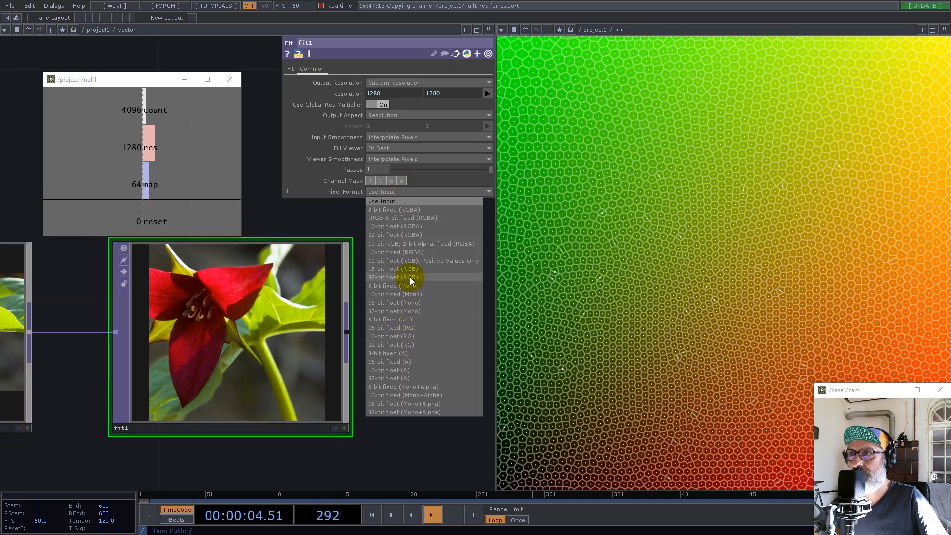
{"action": "left_click", "coordinate": [409, 277]}
{"action": "scroll", "coordinate": [288, 352], "scroll_direction": "down", "scroll_amount": 5}
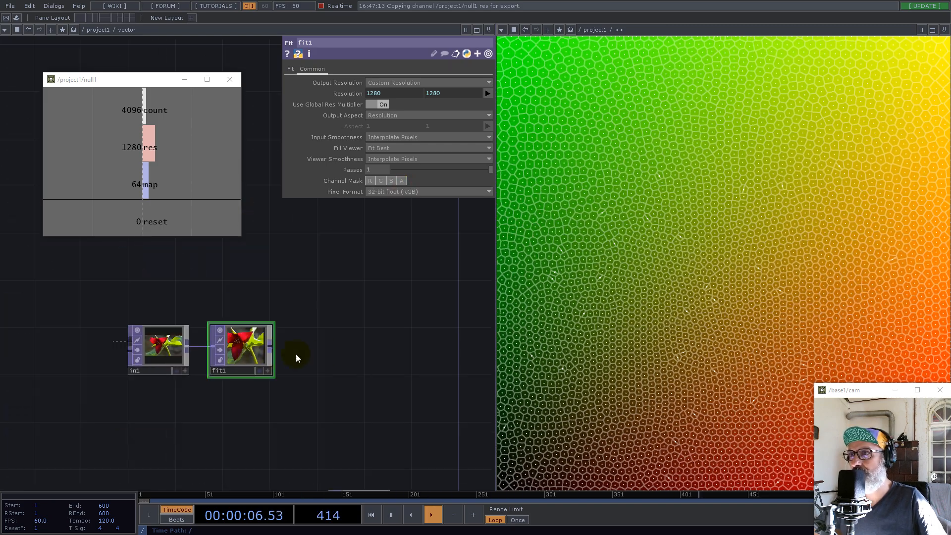
Add a Monochrome TOP after fit1, placing it in line with the in1 and fit1 chain
{"action": "key", "text": "Tab"}
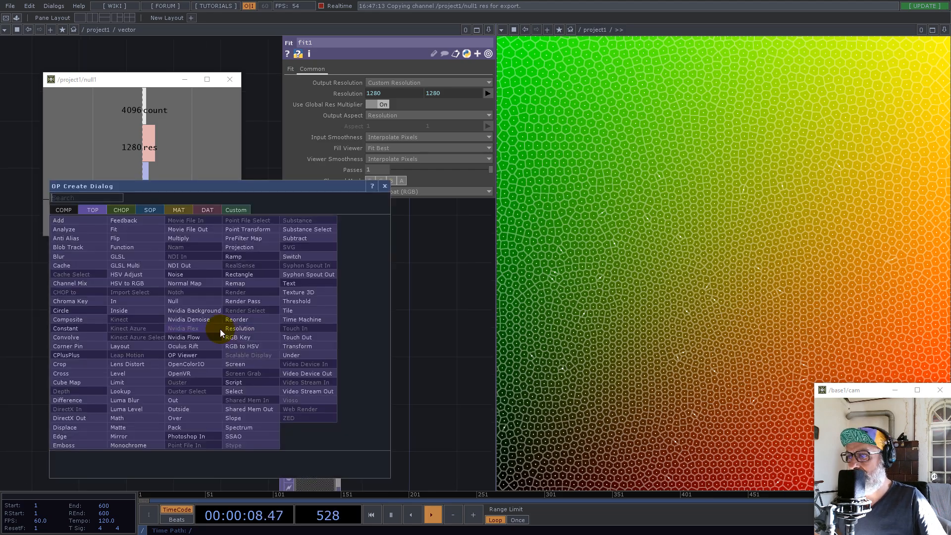
{"action": "type", "text": "m"}
{"action": "left_click", "coordinate": [148, 444]}
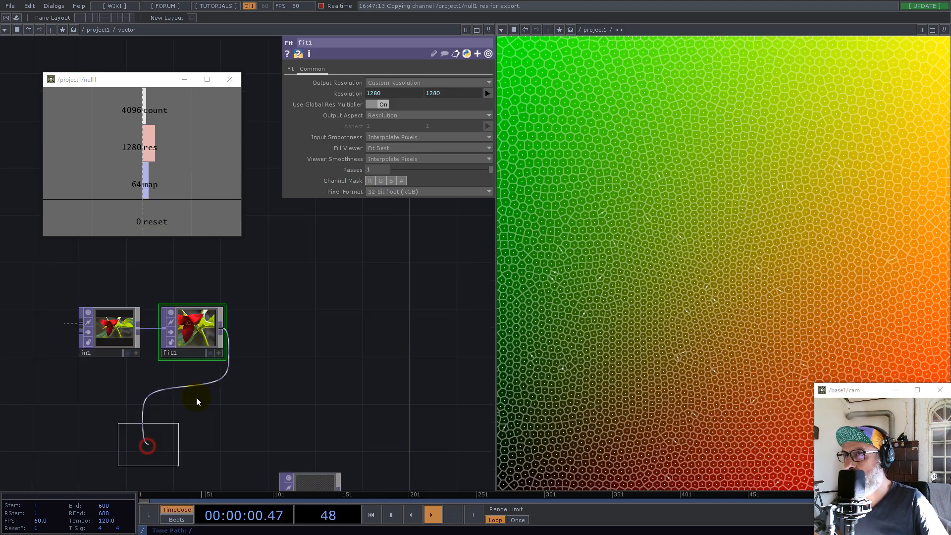
{"action": "left_click", "coordinate": [264, 337]}
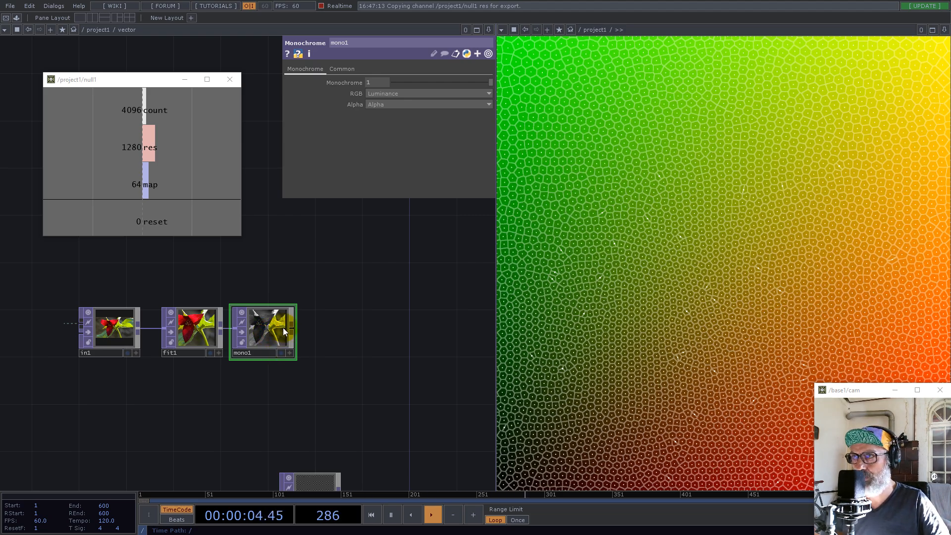
{"action": "scroll", "coordinate": [283, 328], "scroll_direction": "up", "scroll_amount": 5}
{"action": "scroll", "coordinate": [259, 340], "scroll_direction": "down", "scroll_amount": 3}
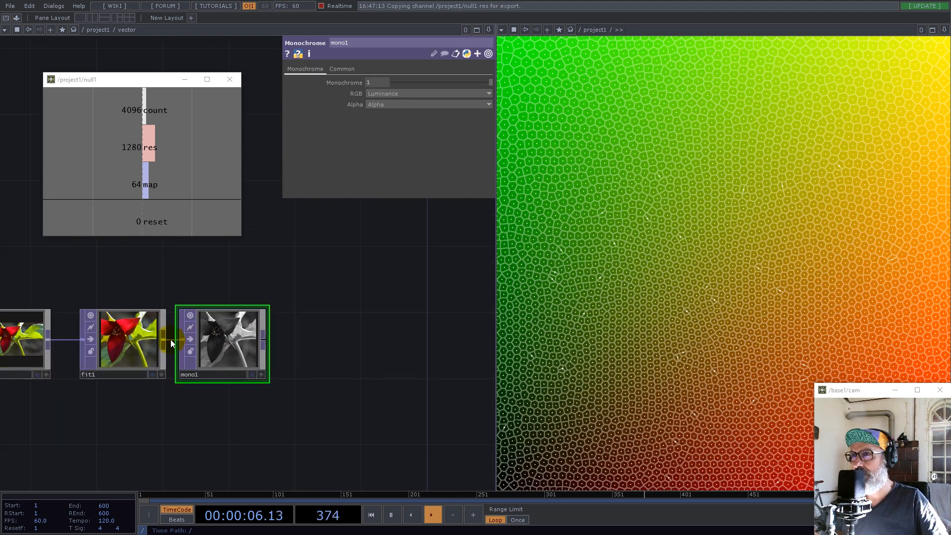
Add a Slope TOP after mono1
{"action": "right_click", "coordinate": [264, 338]}
{"action": "type", "text": "s"}
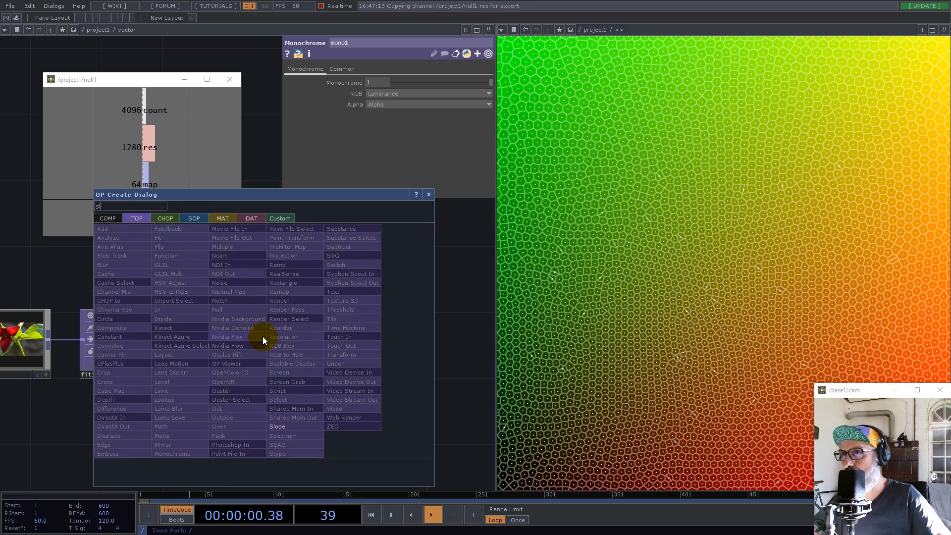
{"action": "left_click", "coordinate": [286, 435]}
{"action": "left_click", "coordinate": [371, 342]}
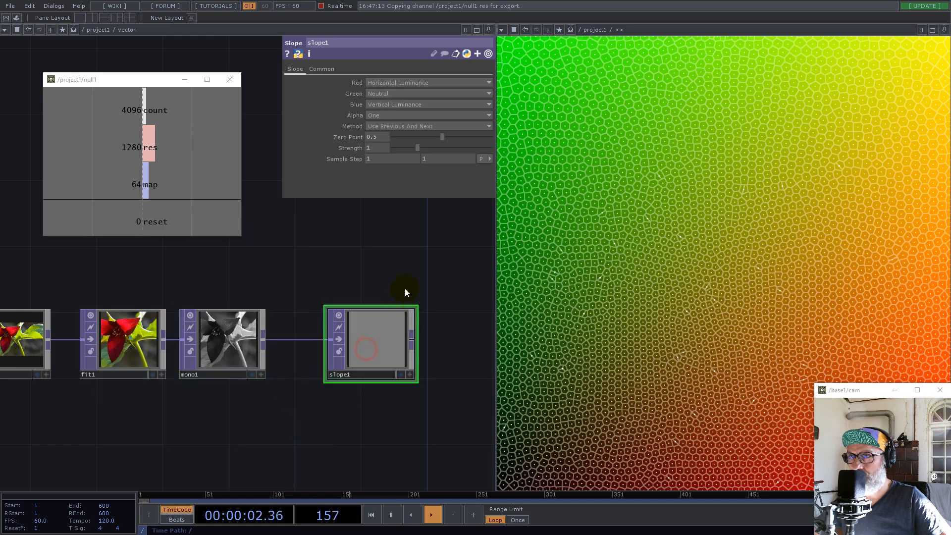
{"action": "scroll", "coordinate": [326, 356], "scroll_direction": "down", "scroll_amount": 5}
{"action": "scroll", "coordinate": [328, 396], "scroll_direction": "up", "scroll_amount": 8}
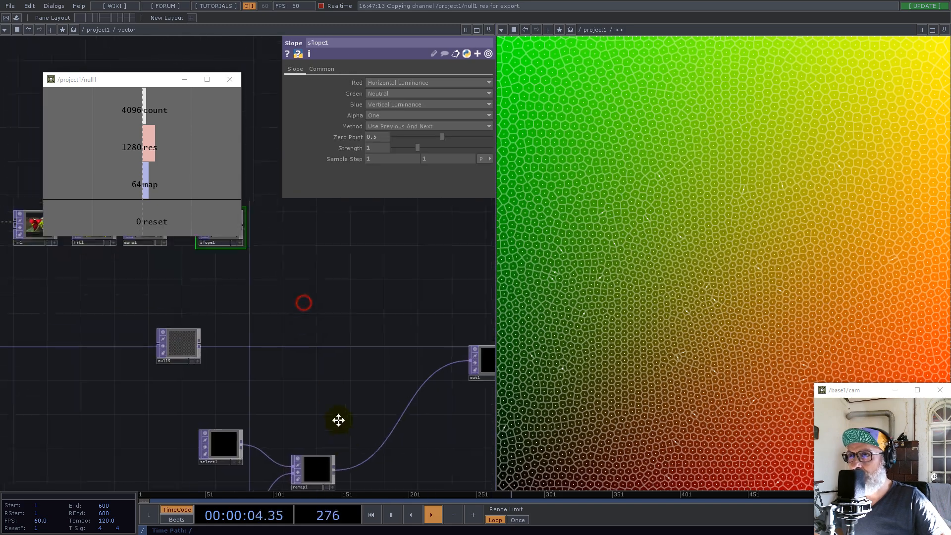
Configure slope1 with Green as Vertical Luminance, Blue as Neutral, and a Zero Point of 0
{"action": "scroll", "coordinate": [275, 311], "scroll_direction": "up", "scroll_amount": 1}
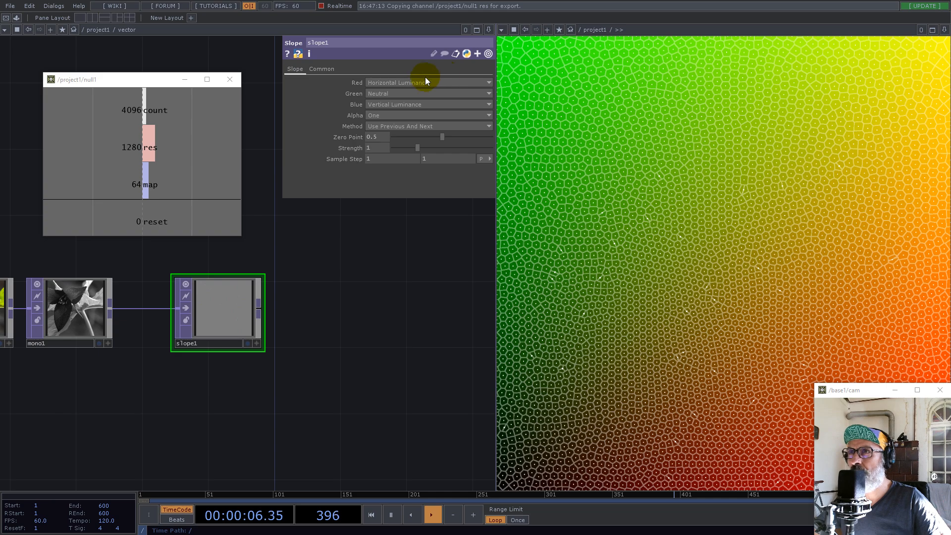
{"action": "left_click", "coordinate": [389, 95]}
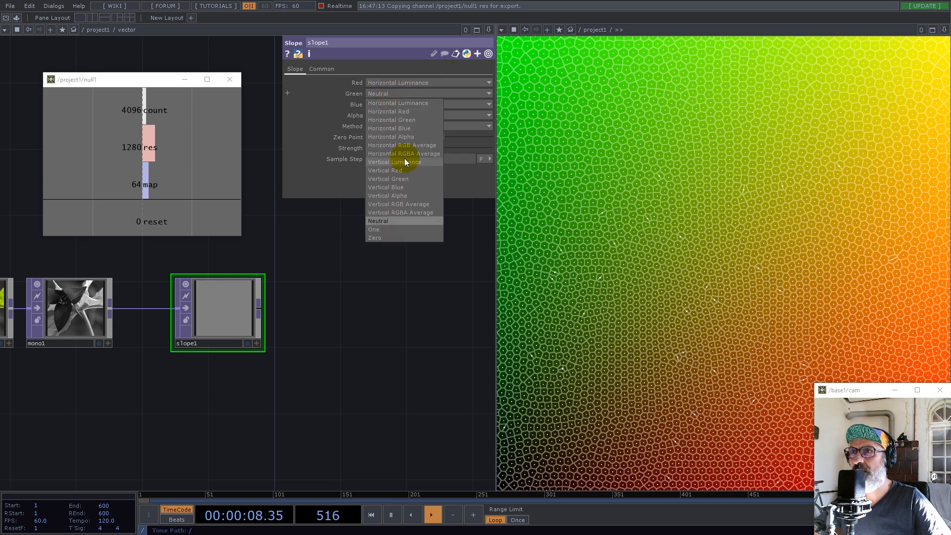
{"action": "left_click", "coordinate": [406, 162]}
{"action": "left_click", "coordinate": [389, 105]}
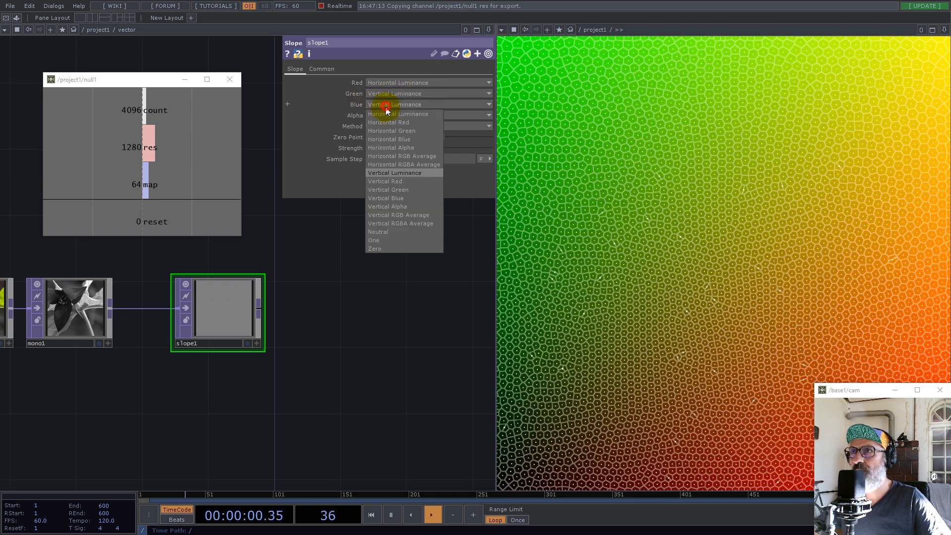
{"action": "left_click", "coordinate": [386, 233]}
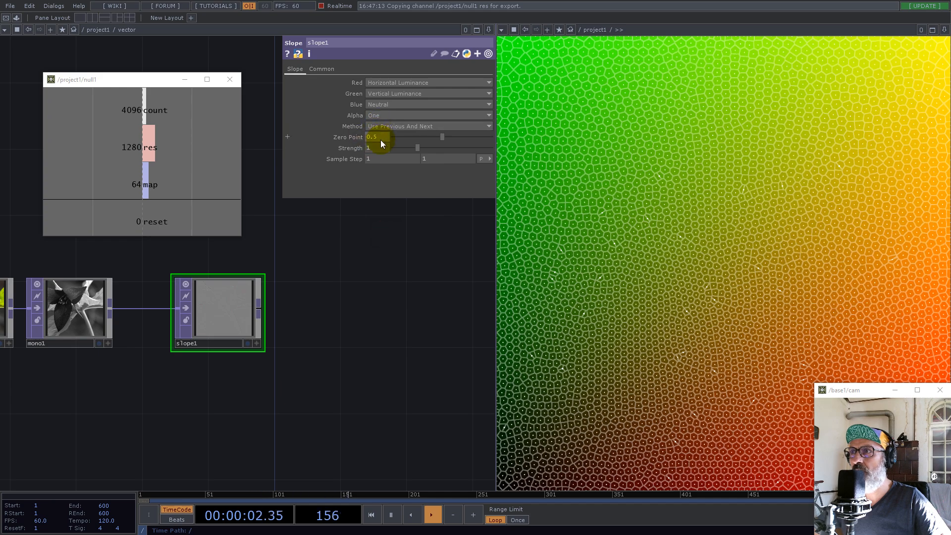
{"action": "left_click_drag", "start_coordinate": [441, 137], "coordinate": [325, 137]}
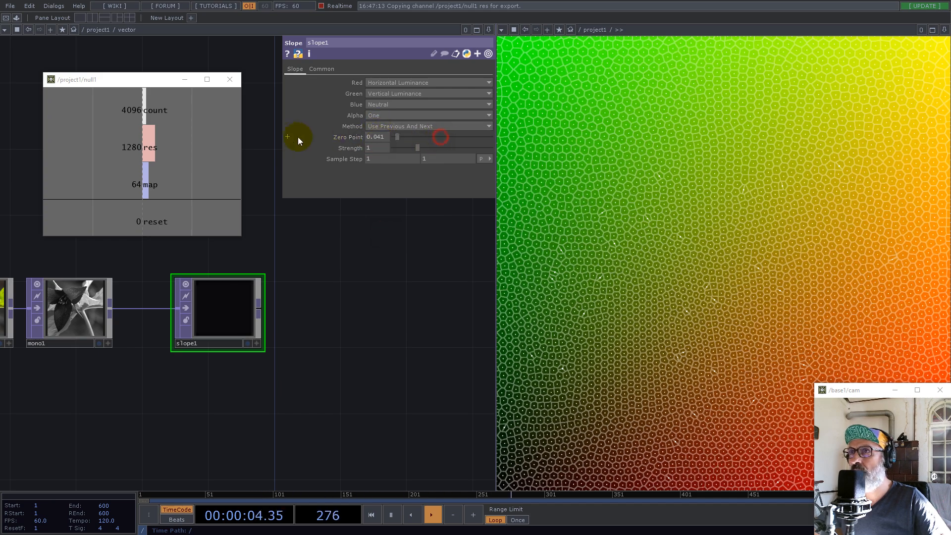
Examine the existing vector network and check the source TOP of select1, which feeds remap1
{"action": "scroll", "coordinate": [278, 281], "scroll_direction": "down", "scroll_amount": 5}
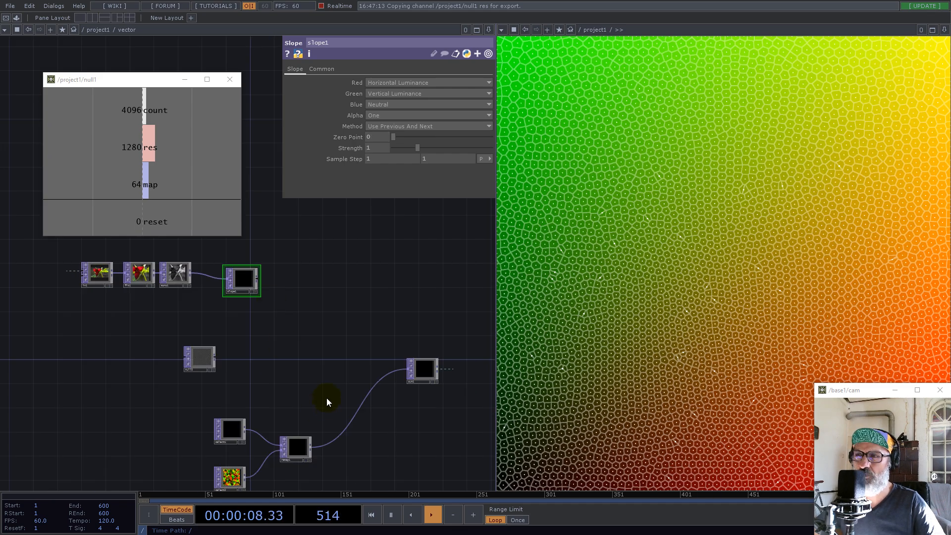
{"action": "scroll", "coordinate": [299, 457], "scroll_direction": "up", "scroll_amount": 2}
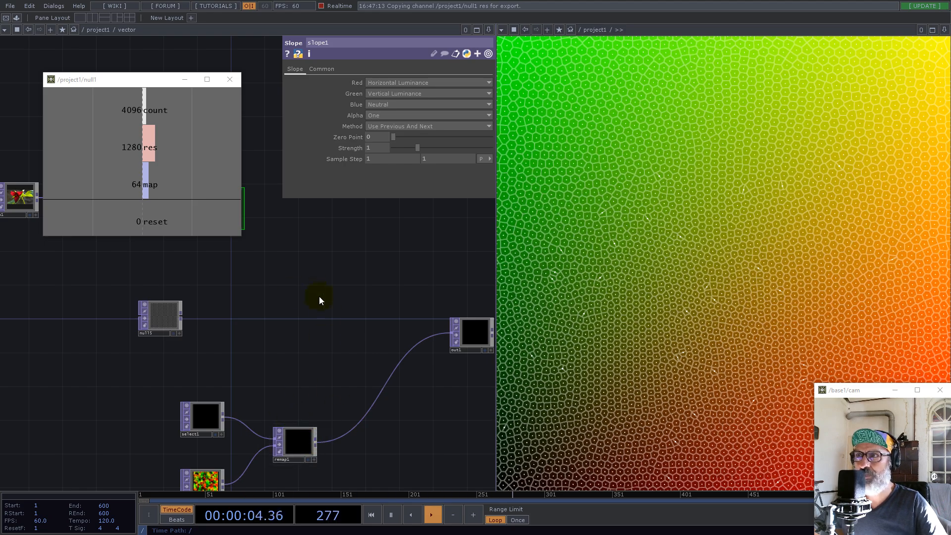
{"action": "left_click_drag", "start_coordinate": [333, 375], "coordinate": [369, 393]}
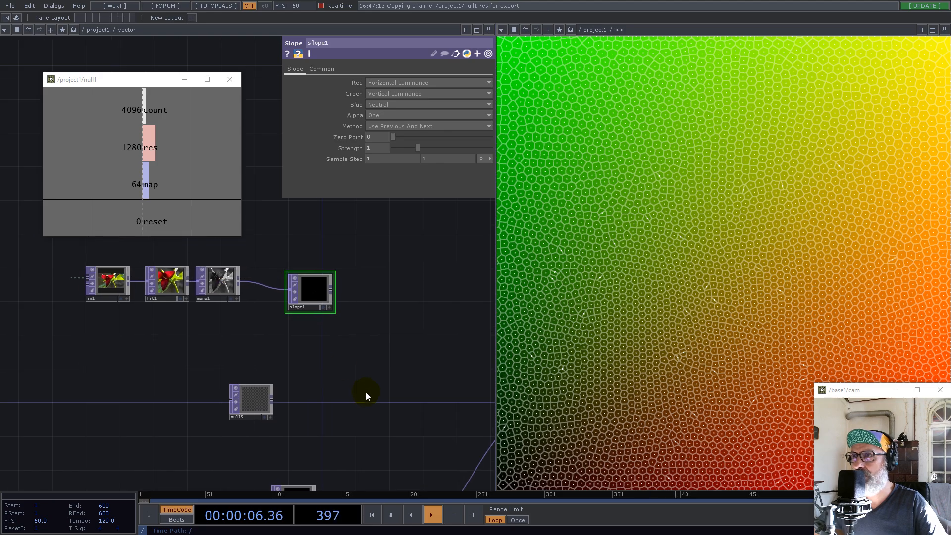
{"action": "scroll", "coordinate": [324, 340], "scroll_direction": "down", "scroll_amount": 3}
{"action": "scroll", "coordinate": [352, 440], "scroll_direction": "up", "scroll_amount": 5}
{"action": "scroll", "coordinate": [352, 440], "scroll_direction": "up", "scroll_amount": 2}
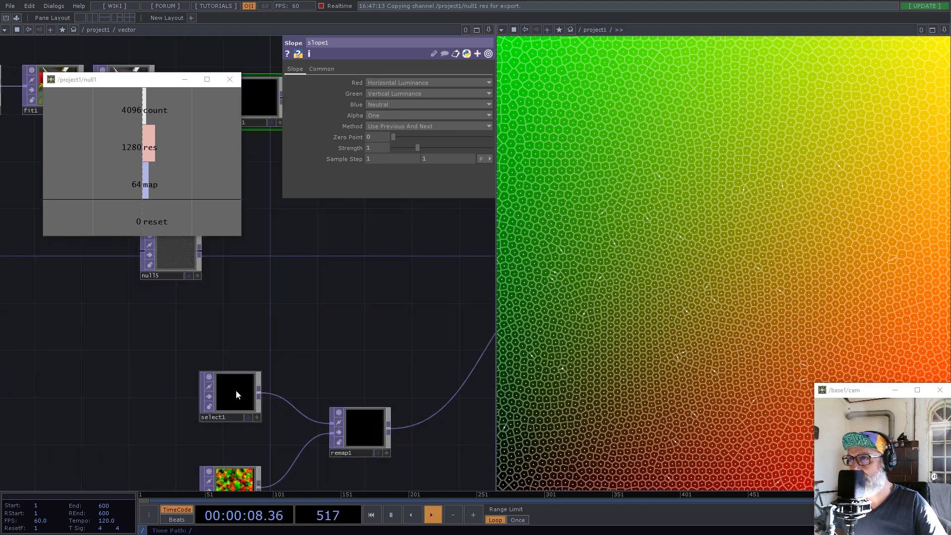
{"action": "middle_click", "coordinate": [237, 389]}
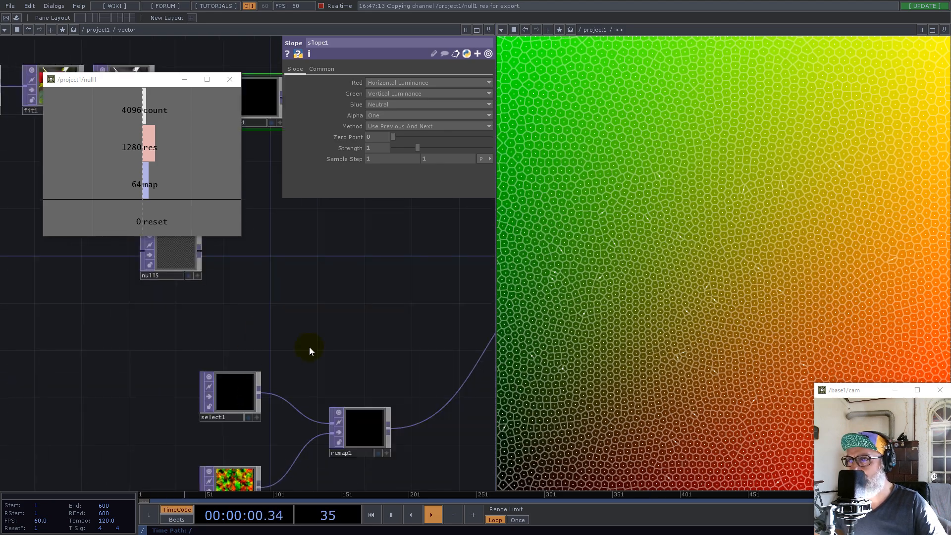
{"action": "left_click", "coordinate": [243, 373]}
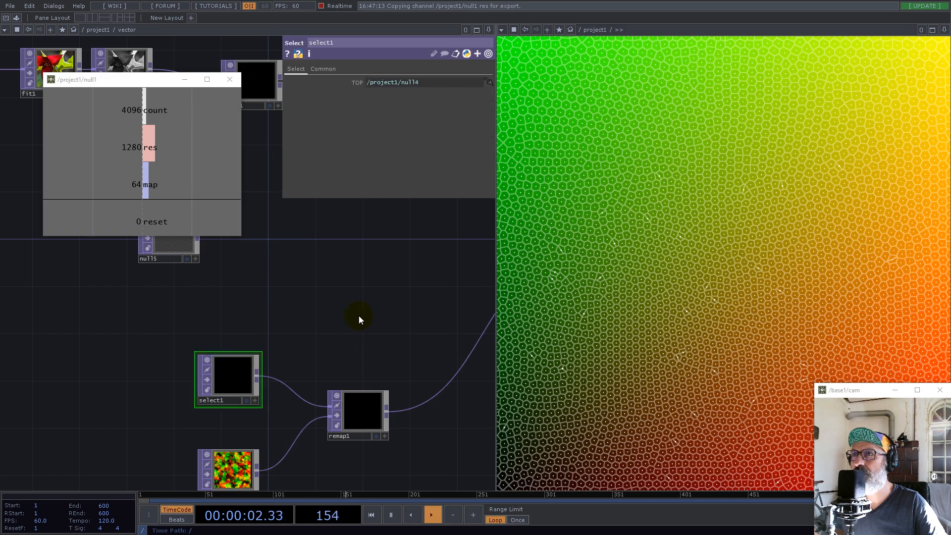
Shift select1 and the in1-to-slope1 chain to make room in the network, and delete the unused null5
{"action": "scroll", "coordinate": [329, 378], "scroll_direction": "down", "scroll_amount": 4}
{"action": "left_click_drag", "start_coordinate": [275, 382], "coordinate": [246, 388]}
{"action": "left_click_drag", "start_coordinate": [299, 326], "coordinate": [350, 388]}
{"action": "right_click_drag", "start_coordinate": [373, 312], "coordinate": [179, 267]}
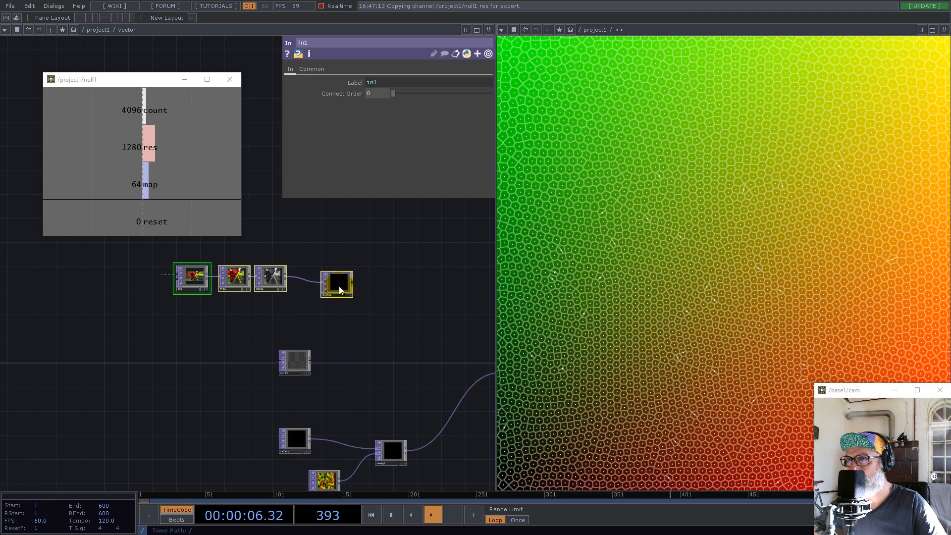
{"action": "left_click_drag", "start_coordinate": [338, 287], "coordinate": [223, 386]}
{"action": "left_click_drag", "start_coordinate": [299, 363], "coordinate": [166, 304]}
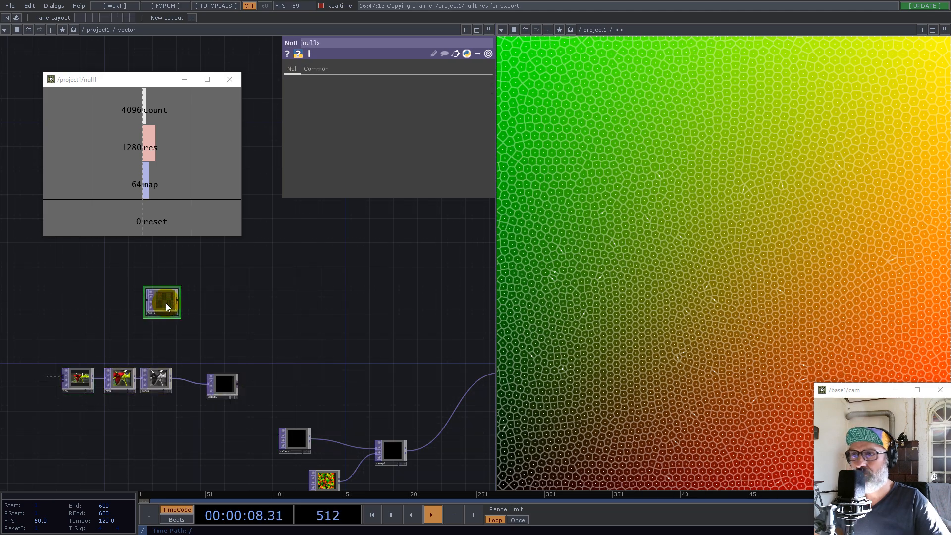
{"action": "key", "text": "Delete"}
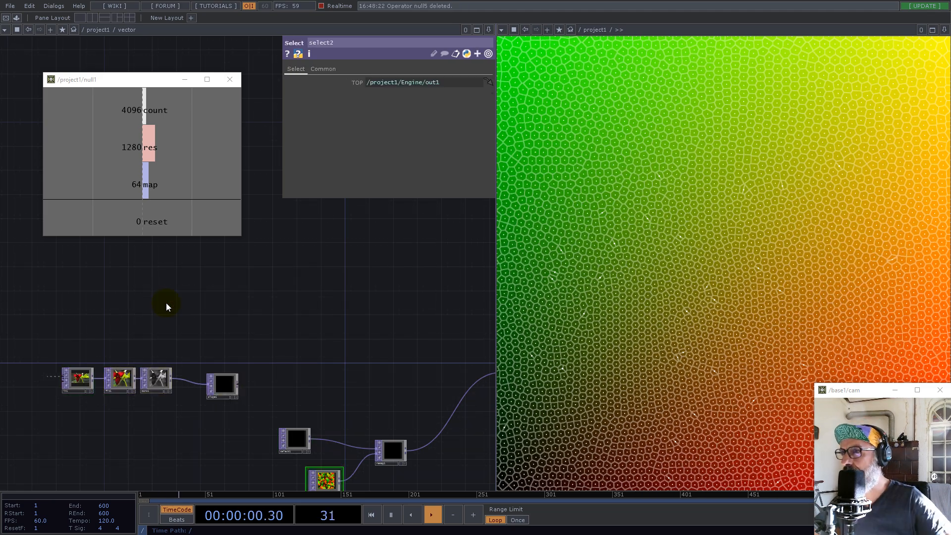
Move the whole in1-to-slope1 chain closer above the select TOPs
{"action": "right_click_drag", "start_coordinate": [48, 325], "coordinate": [230, 393]}
{"action": "left_click_drag", "start_coordinate": [229, 389], "coordinate": [326, 354]}
{"action": "left_click_drag", "start_coordinate": [397, 373], "coordinate": [339, 318]}
{"action": "scroll", "coordinate": [327, 382], "scroll_direction": "up", "scroll_amount": 3}
{"action": "scroll", "coordinate": [327, 383], "scroll_direction": "up", "scroll_amount": 2}
{"action": "scroll", "coordinate": [331, 350], "scroll_direction": "down", "scroll_amount": 4}
{"action": "scroll", "coordinate": [263, 281], "scroll_direction": "up", "scroll_amount": 2}
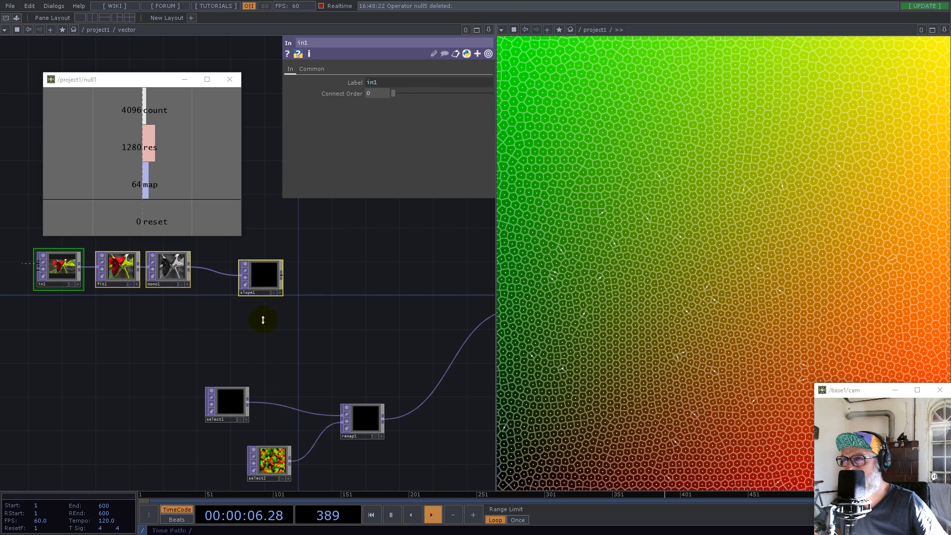
Rearrange the two select TOPs so that select2 sits above select1
{"action": "left_click_drag", "start_coordinate": [270, 462], "coordinate": [270, 369]}
{"action": "left_click", "coordinate": [234, 405]}
{"action": "left_click_drag", "start_coordinate": [234, 405], "coordinate": [248, 459]}
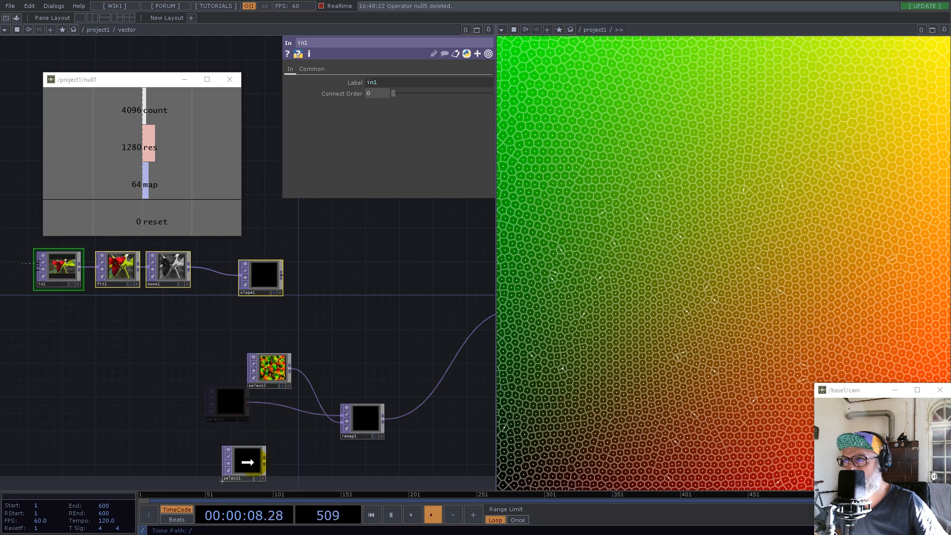
{"action": "scroll", "coordinate": [302, 310], "scroll_direction": "up", "scroll_amount": 2}
{"action": "scroll", "coordinate": [365, 391], "scroll_direction": "down", "scroll_amount": 2}
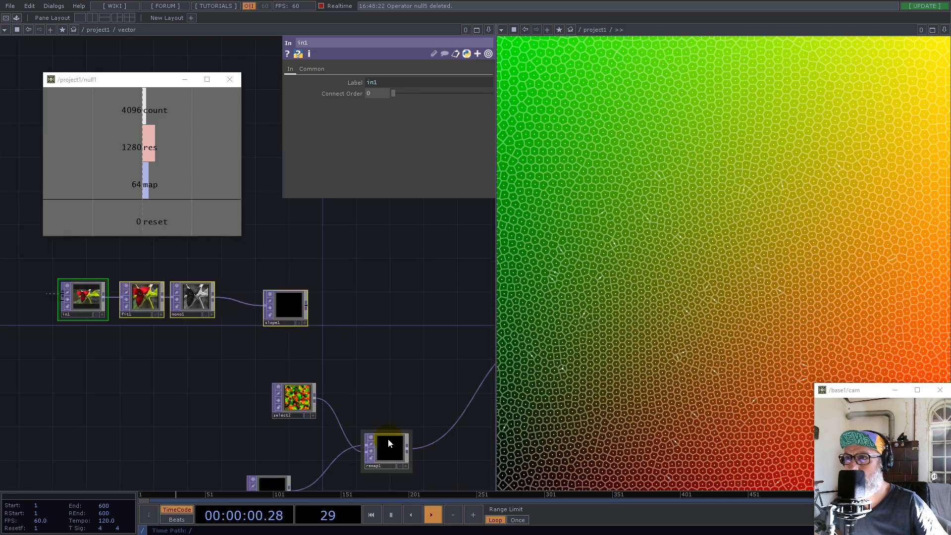
Duplicate remap1 and place the copy beside slope1, above the original
{"action": "left_click", "coordinate": [388, 445]}
{"action": "key", "text": "ctrl+c"}
{"action": "key", "text": "ctrl+v"}
{"action": "left_click_drag", "start_coordinate": [389, 485], "coordinate": [379, 312]}
{"action": "left_click_drag", "start_coordinate": [342, 271], "coordinate": [313, 243]}
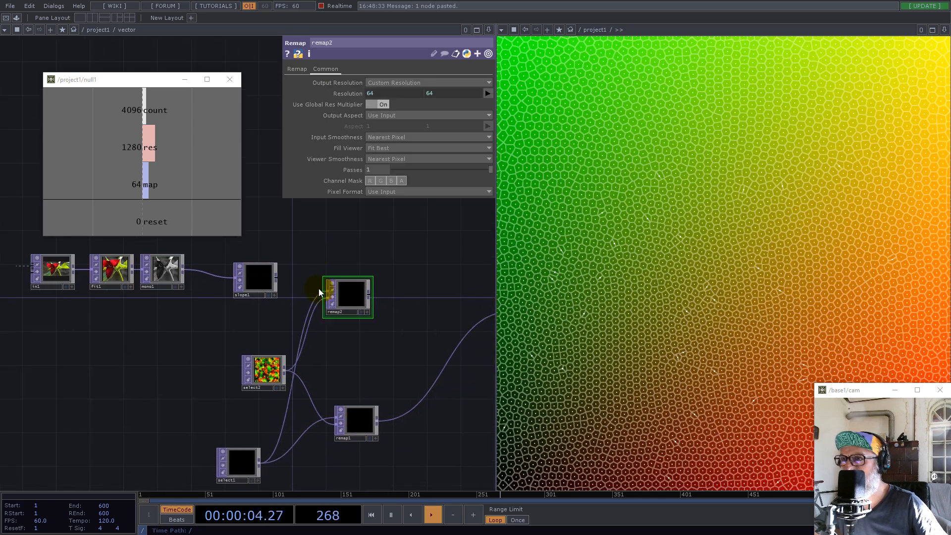
Connect slope1 to remap2's first input in place of select1, keeping select2 as its second input
{"action": "scroll", "coordinate": [319, 290], "scroll_direction": "up", "scroll_amount": 2}
{"action": "left_click_drag", "start_coordinate": [353, 384], "coordinate": [350, 361]}
{"action": "left_click", "coordinate": [256, 245]}
{"action": "left_click_drag", "start_coordinate": [312, 265], "coordinate": [321, 266]}
{"action": "left_click_drag", "start_coordinate": [369, 337], "coordinate": [296, 362]}
{"action": "scroll", "coordinate": [313, 342], "scroll_direction": "down", "scroll_amount": 3}
{"action": "left_click_drag", "start_coordinate": [470, 340], "coordinate": [484, 306]}
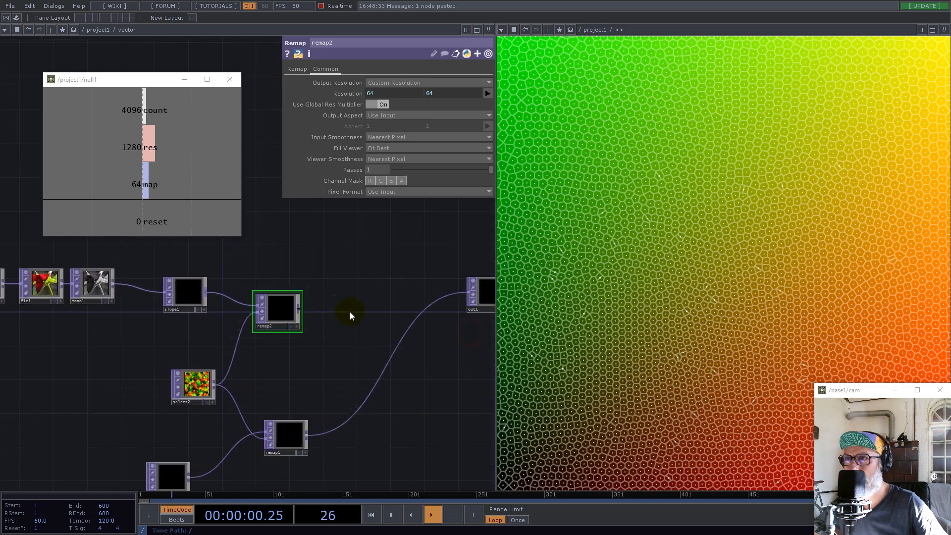
Add a Composite TOP after remap2, connect remap1 as its second input, and place it between the two remaps
{"action": "right_click", "coordinate": [301, 310]}
{"action": "type", "text": "co"}
{"action": "left_click", "coordinate": [170, 300]}
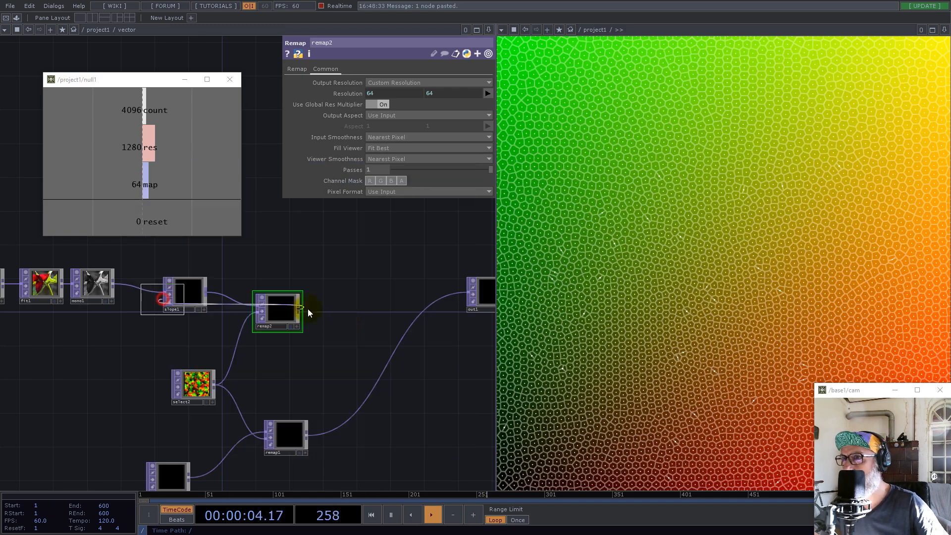
{"action": "left_click", "coordinate": [361, 328]}
{"action": "left_click_drag", "start_coordinate": [307, 435], "coordinate": [340, 329]}
{"action": "left_click_drag", "start_coordinate": [360, 327], "coordinate": [359, 377]}
Set comp1's operation to Average and route its output to out1 in place of remap1
{"action": "left_click", "coordinate": [396, 128]}
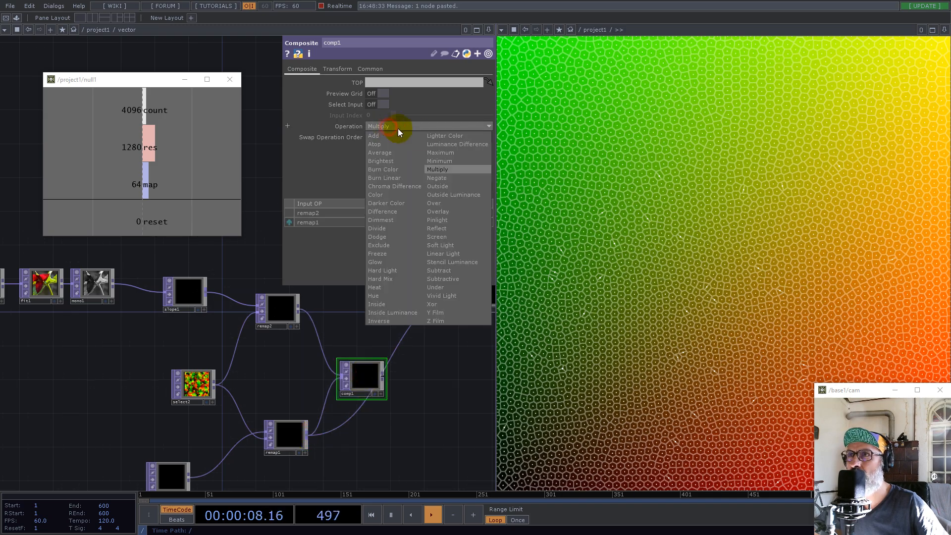
{"action": "left_click", "coordinate": [381, 152]}
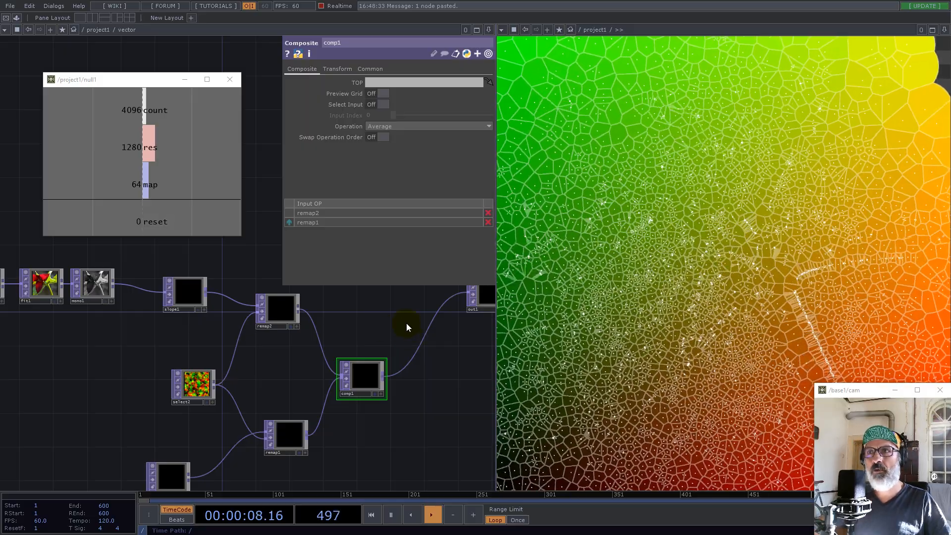
{"action": "left_click_drag", "start_coordinate": [249, 382], "coordinate": [328, 381]}
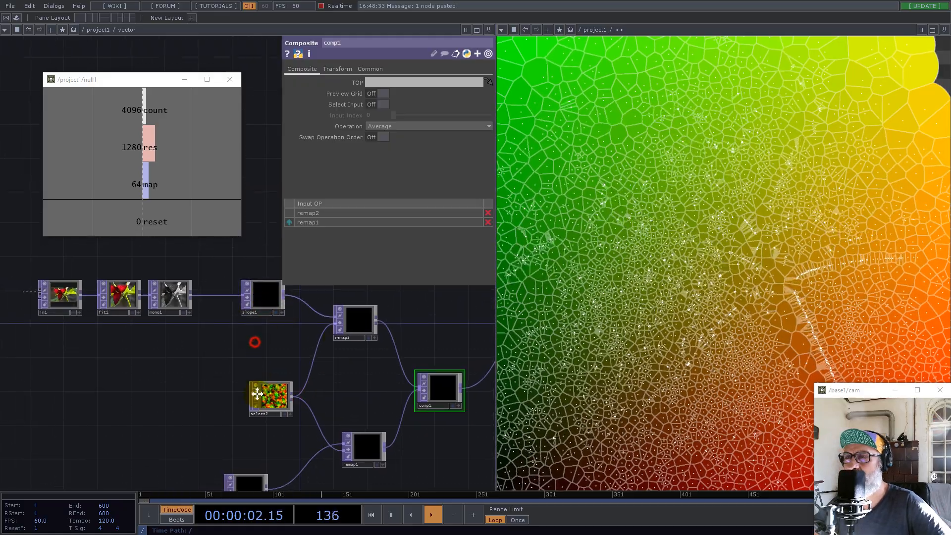
Insert a Blur TOP between slope1 and remap2
{"action": "left_click_drag", "start_coordinate": [255, 340], "coordinate": [261, 410]}
{"action": "right_click", "coordinate": [300, 374]}
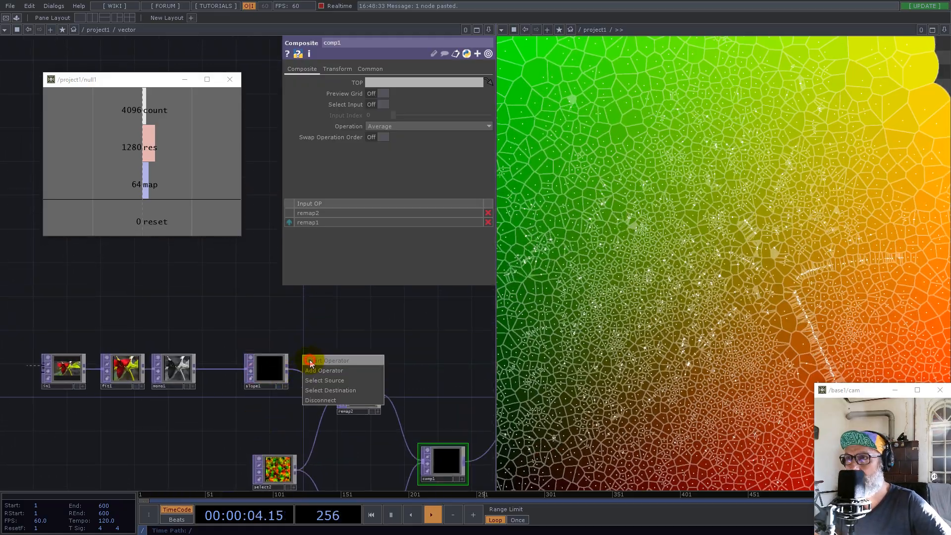
{"action": "left_click", "coordinate": [310, 360]}
{"action": "type", "text": "b"}
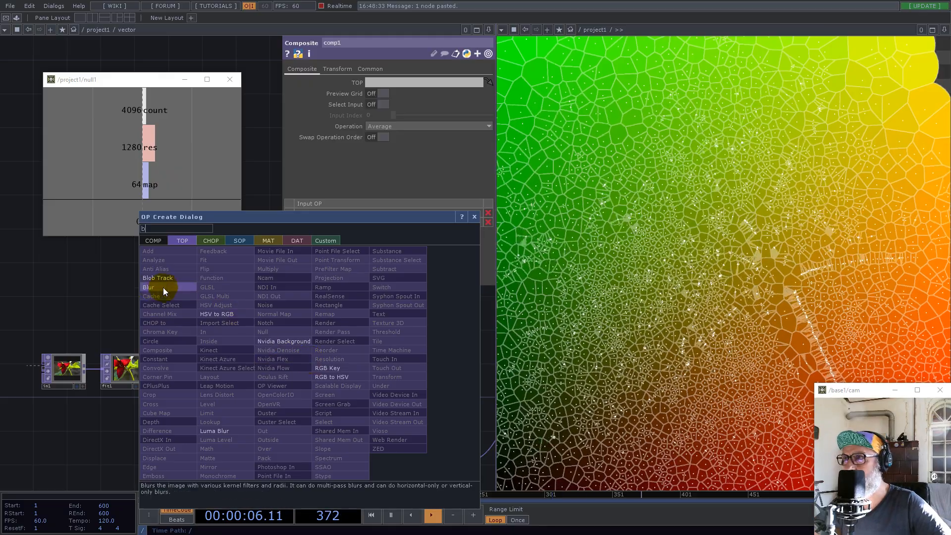
{"action": "left_click", "coordinate": [148, 287]}
{"action": "left_click", "coordinate": [320, 373]}
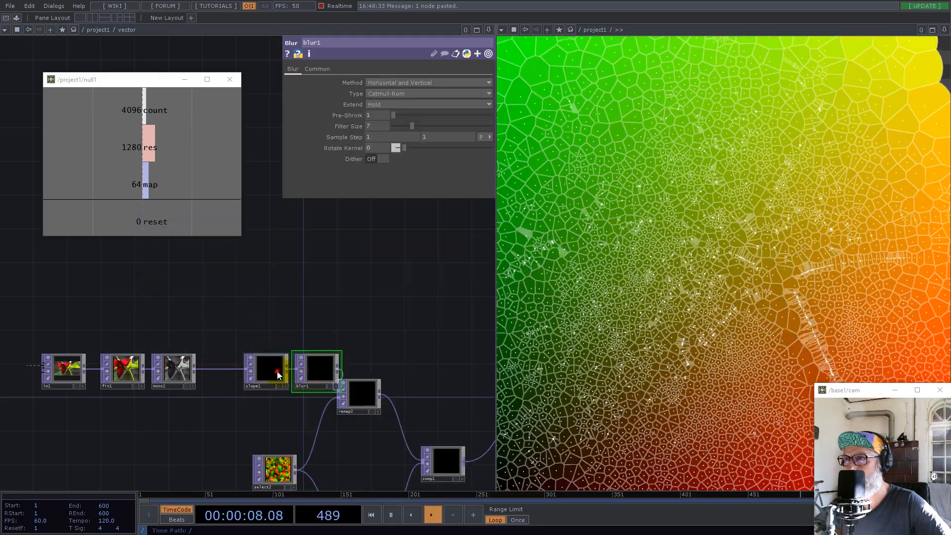
Space slope1, blur1 and remap2 apart and set blur1's filter size to 32
{"action": "left_click_drag", "start_coordinate": [278, 373], "coordinate": [261, 373]}
{"action": "left_click_drag", "start_coordinate": [361, 394], "coordinate": [386, 427]}
{"action": "left_click_drag", "start_coordinate": [319, 374], "coordinate": [302, 374]}
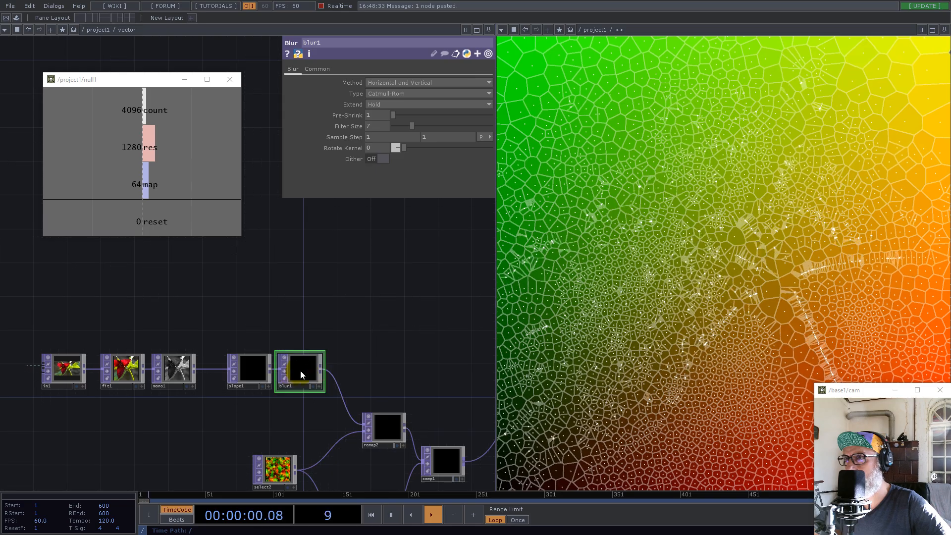
{"action": "left_click_drag", "start_coordinate": [411, 126], "coordinate": [492, 127]}
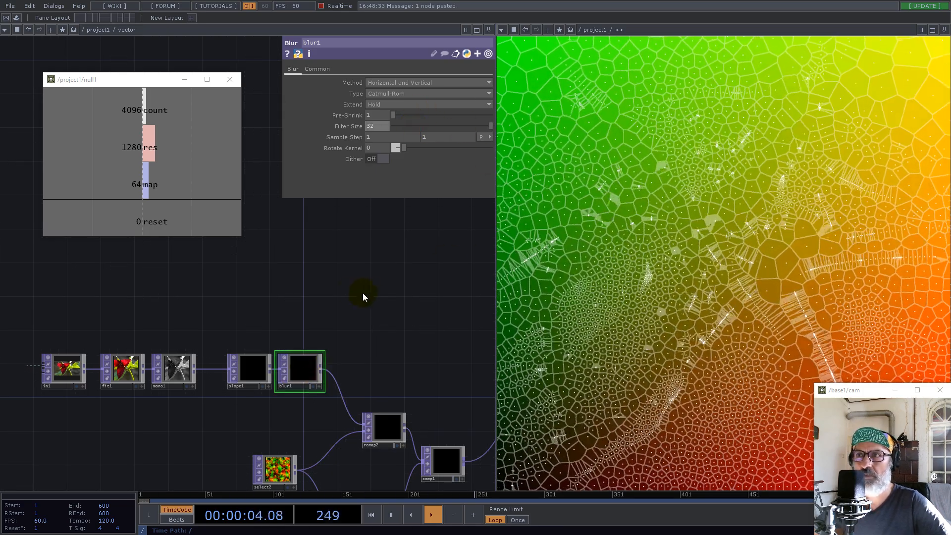
{"action": "left_click", "coordinate": [348, 295]}
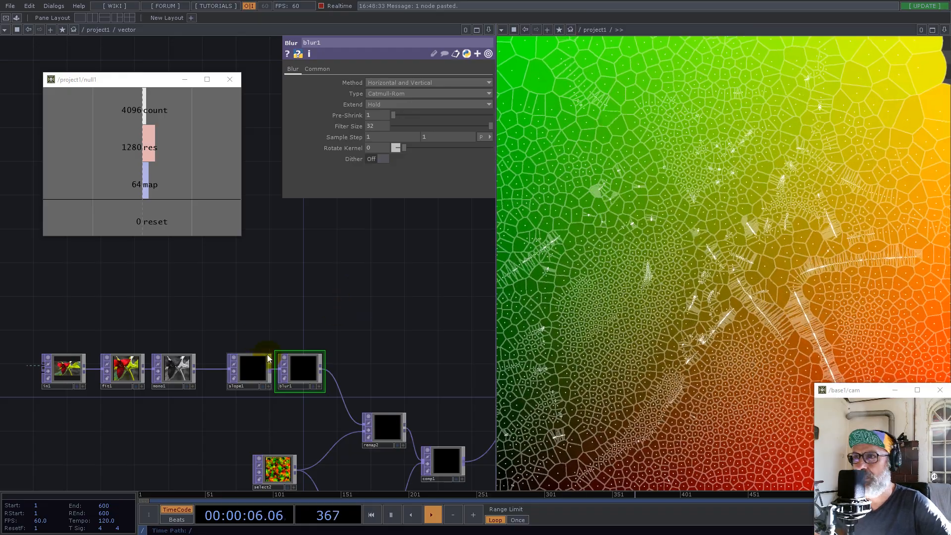
Leave the vector component and set transform1's uniform scale to 1/8 in the project1 network
{"action": "scroll", "coordinate": [260, 343], "scroll_direction": "down", "scroll_amount": 10}
{"action": "scroll", "coordinate": [353, 367], "scroll_direction": "down", "scroll_amount": 5}
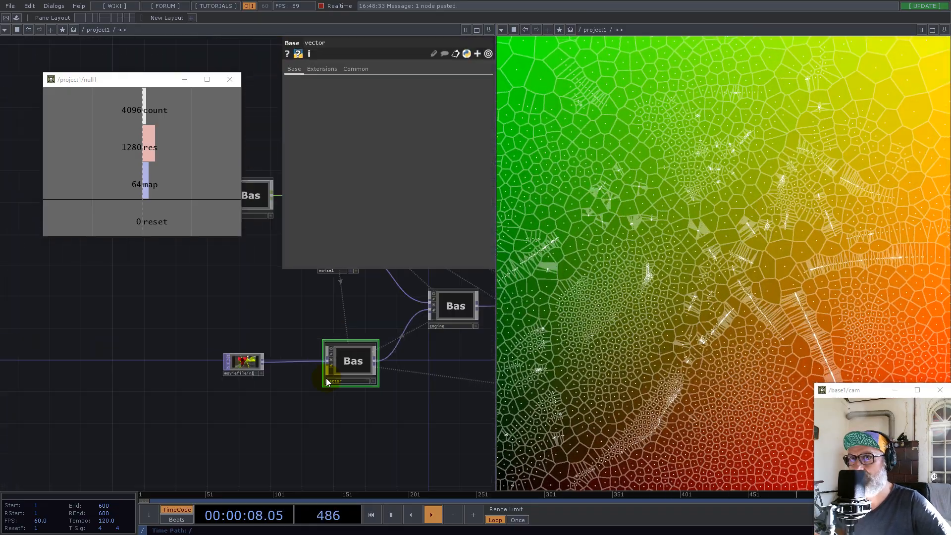
{"action": "left_click_drag", "start_coordinate": [263, 305], "coordinate": [243, 409]}
{"action": "scroll", "coordinate": [256, 389], "scroll_direction": "down", "scroll_amount": 4}
{"action": "scroll", "coordinate": [254, 382], "scroll_direction": "up", "scroll_amount": 4}
{"action": "scroll", "coordinate": [233, 377], "scroll_direction": "down", "scroll_amount": 6}
{"action": "left_click_drag", "start_coordinate": [329, 455], "coordinate": [244, 378]}
{"action": "scroll", "coordinate": [301, 390], "scroll_direction": "up", "scroll_amount": 7}
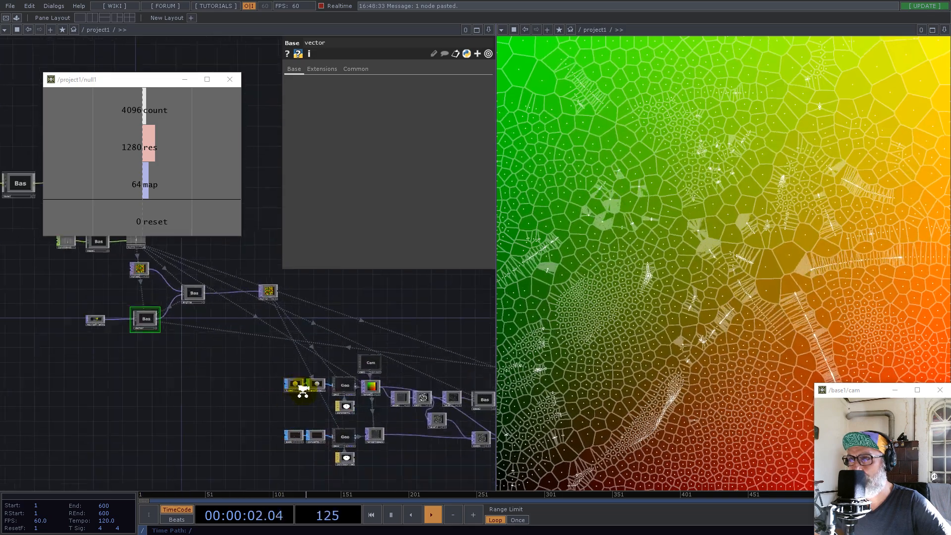
{"action": "left_click", "coordinate": [356, 377]}
{"action": "left_click", "coordinate": [385, 156]}
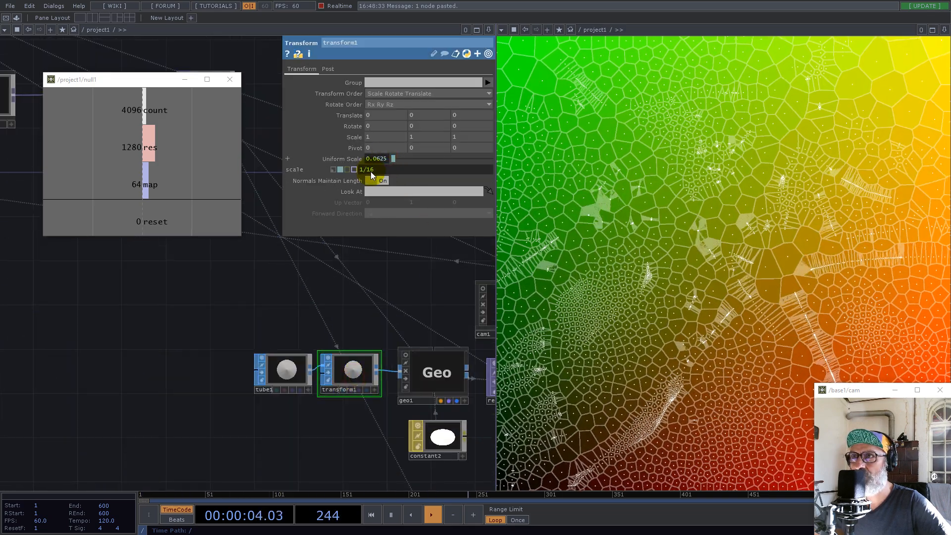
{"action": "type", "text": "8"}
{"action": "key", "text": "Return"}
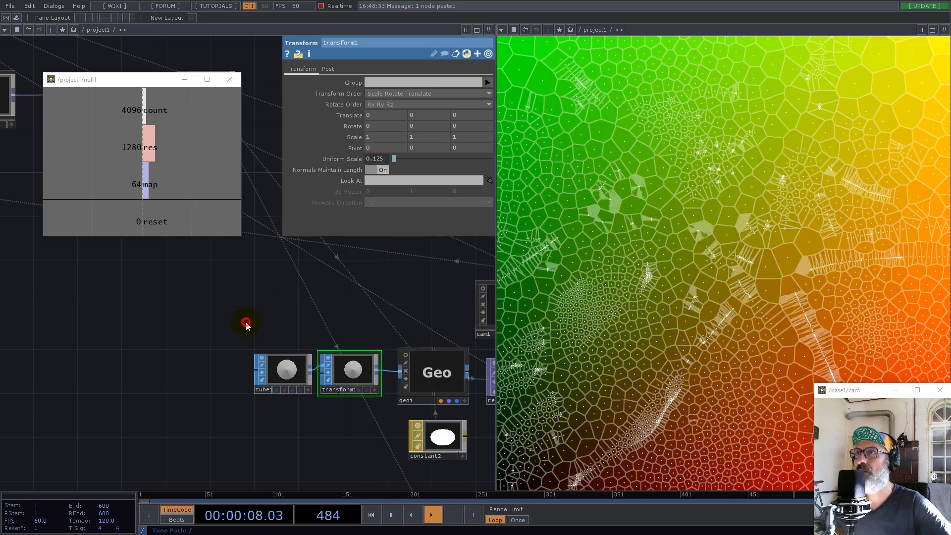
Rearrange the nodes after the lower render and wire that point render directly to the final output node in place of the composite
{"action": "scroll", "coordinate": [110, 362], "scroll_direction": "down", "scroll_amount": 3}
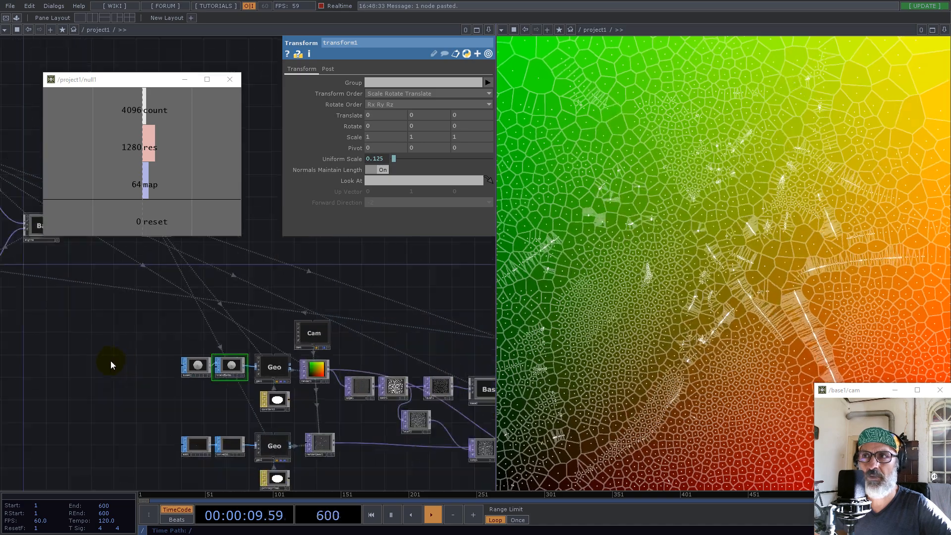
{"action": "scroll", "coordinate": [210, 352], "scroll_direction": "down", "scroll_amount": 1}
{"action": "left_click_drag", "start_coordinate": [357, 448], "coordinate": [214, 410]}
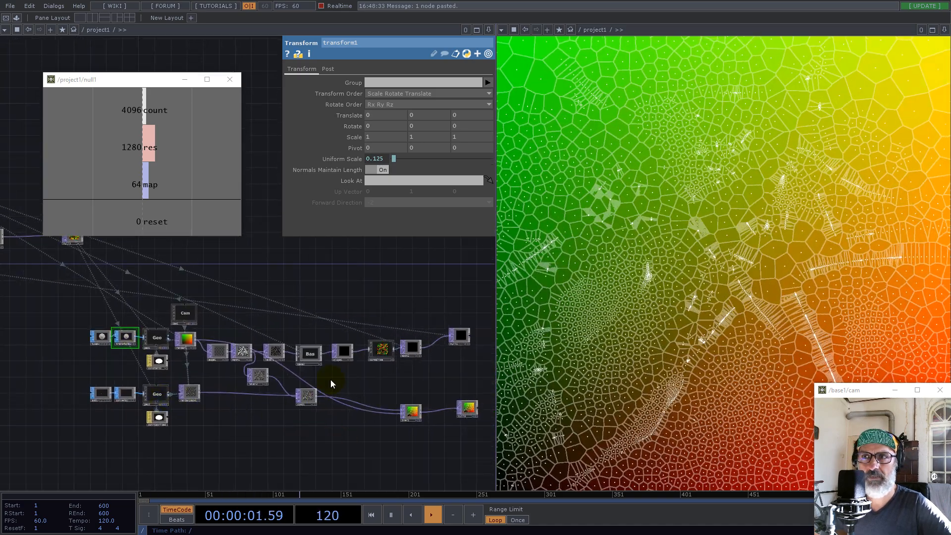
{"action": "scroll", "coordinate": [310, 425], "scroll_direction": "up", "scroll_amount": 2}
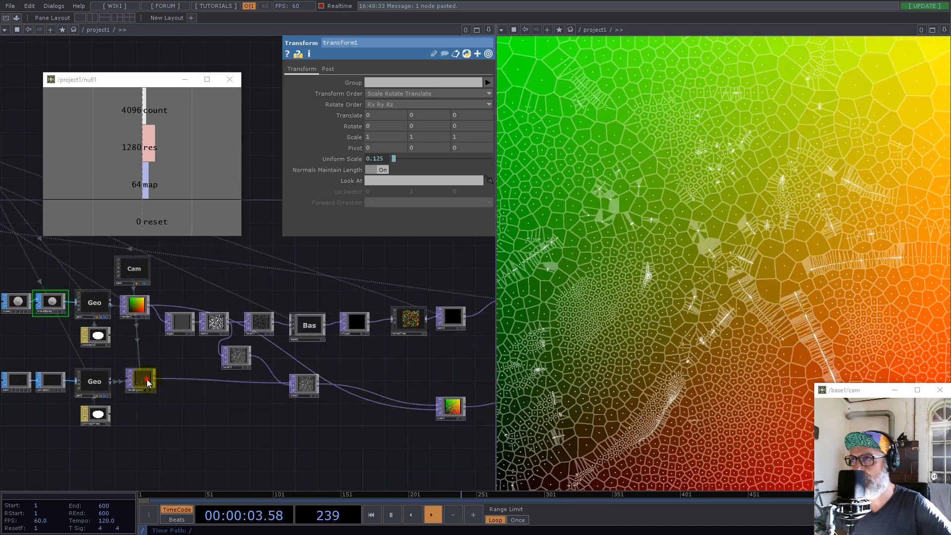
{"action": "left_click_drag", "start_coordinate": [147, 379], "coordinate": [170, 389]}
{"action": "left_click_drag", "start_coordinate": [304, 384], "coordinate": [271, 406]}
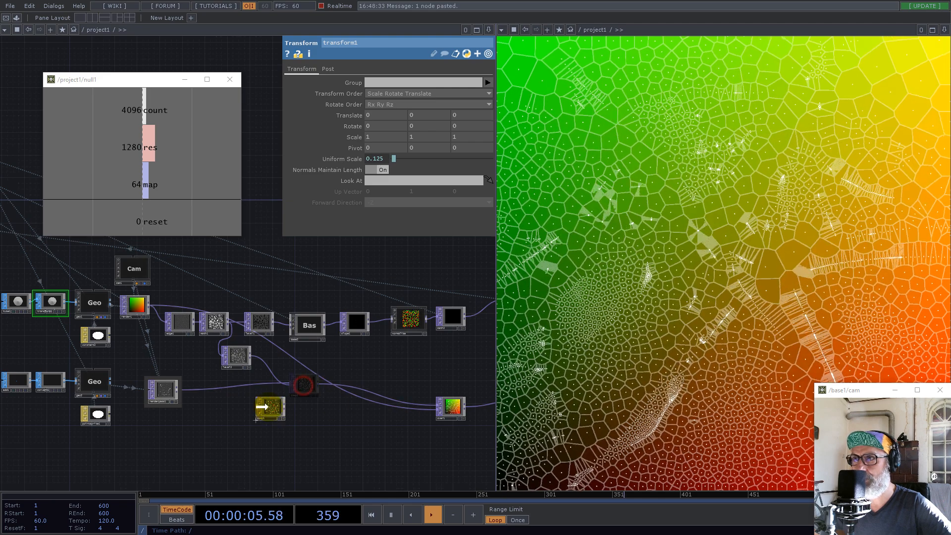
{"action": "left_click_drag", "start_coordinate": [451, 406], "coordinate": [332, 379]}
{"action": "left_click_drag", "start_coordinate": [356, 442], "coordinate": [304, 436]}
{"action": "left_click_drag", "start_coordinate": [125, 385], "coordinate": [330, 378]}
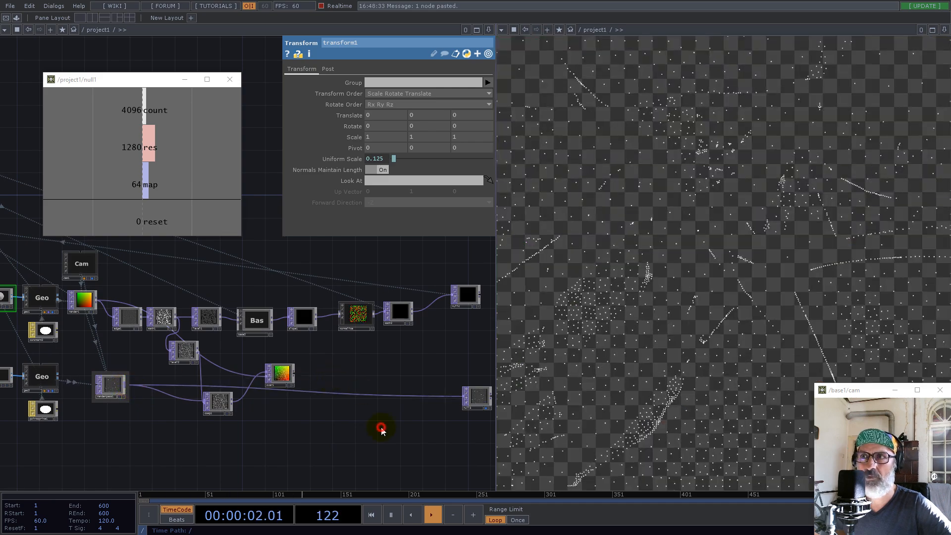
Insert an RGB Key TOP between the lower point render and the final output node
{"action": "left_click_drag", "start_coordinate": [430, 401], "coordinate": [346, 396]}
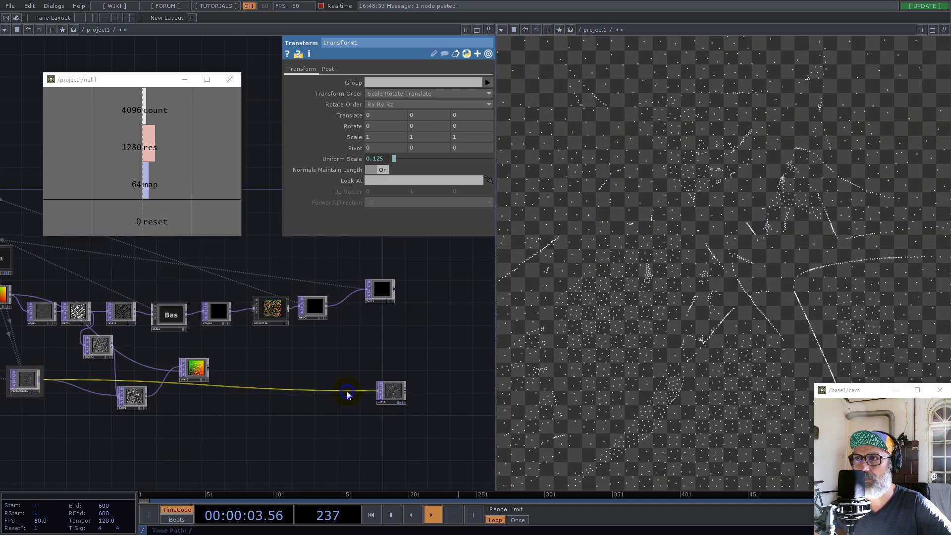
{"action": "right_click", "coordinate": [362, 388]}
{"action": "left_click", "coordinate": [361, 383]}
{"action": "type", "text": "r"}
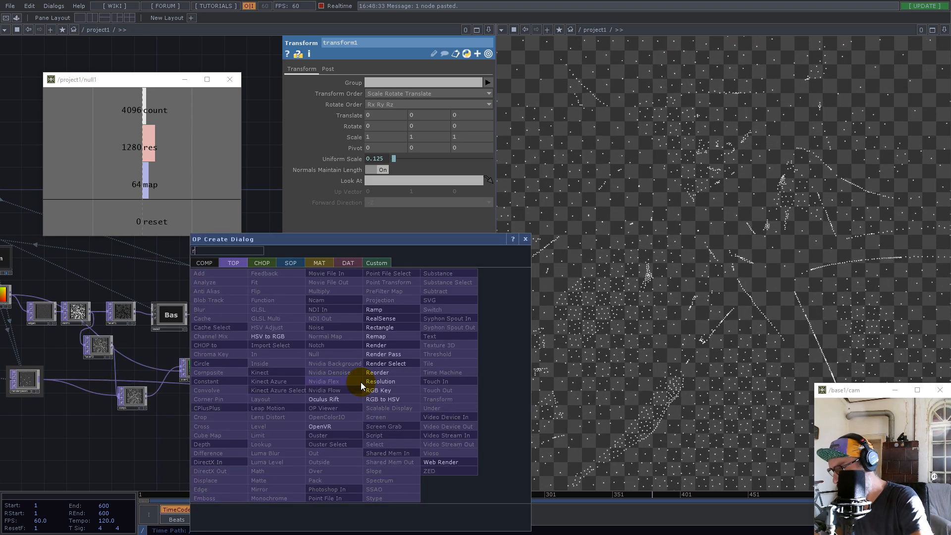
{"action": "left_click", "coordinate": [389, 391]}
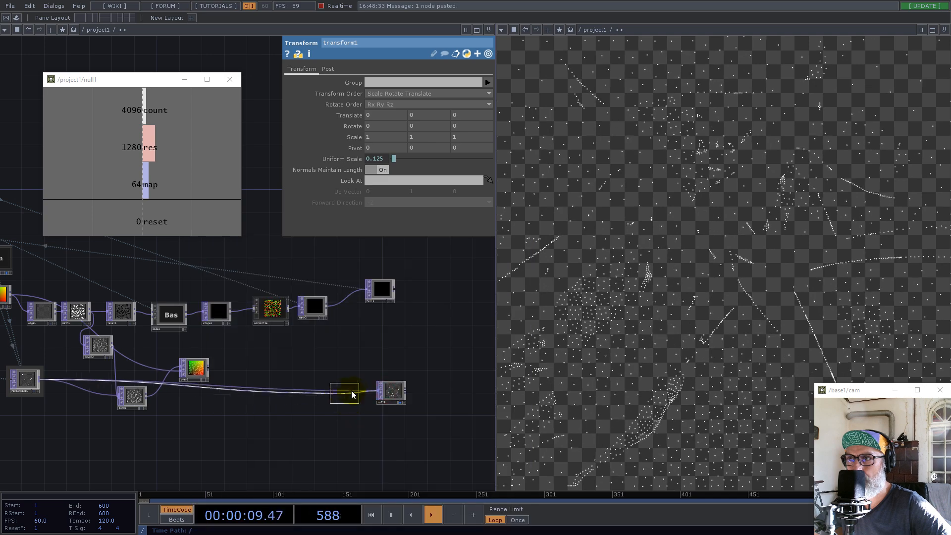
{"action": "left_click", "coordinate": [360, 395]}
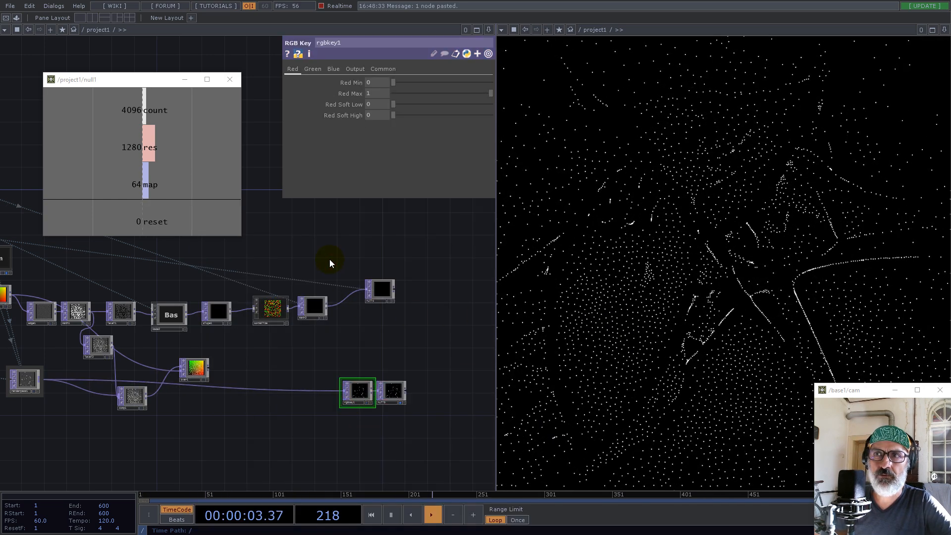
Set the count value in constant1 to 1024*16
{"action": "left_click_drag", "start_coordinate": [263, 364], "coordinate": [435, 377]}
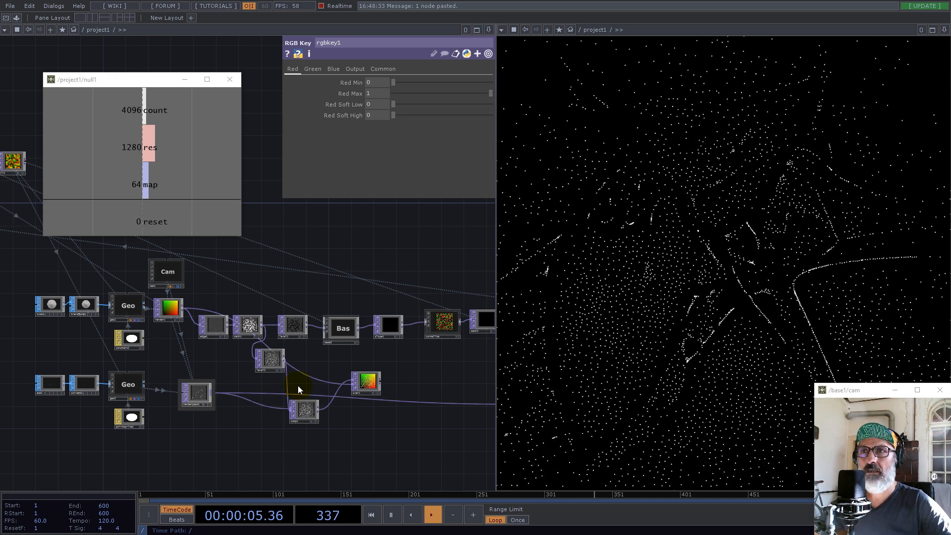
{"action": "scroll", "coordinate": [255, 456], "scroll_direction": "down", "scroll_amount": 5}
{"action": "scroll", "coordinate": [255, 456], "scroll_direction": "down", "scroll_amount": 2}
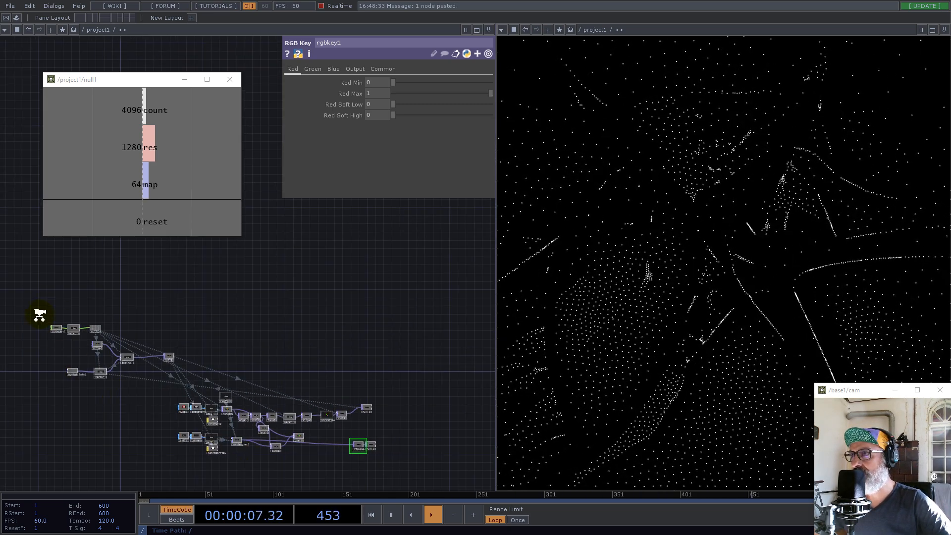
{"action": "scroll", "coordinate": [41, 314], "scroll_direction": "up", "scroll_amount": 10}
{"action": "left_click", "coordinate": [113, 400]}
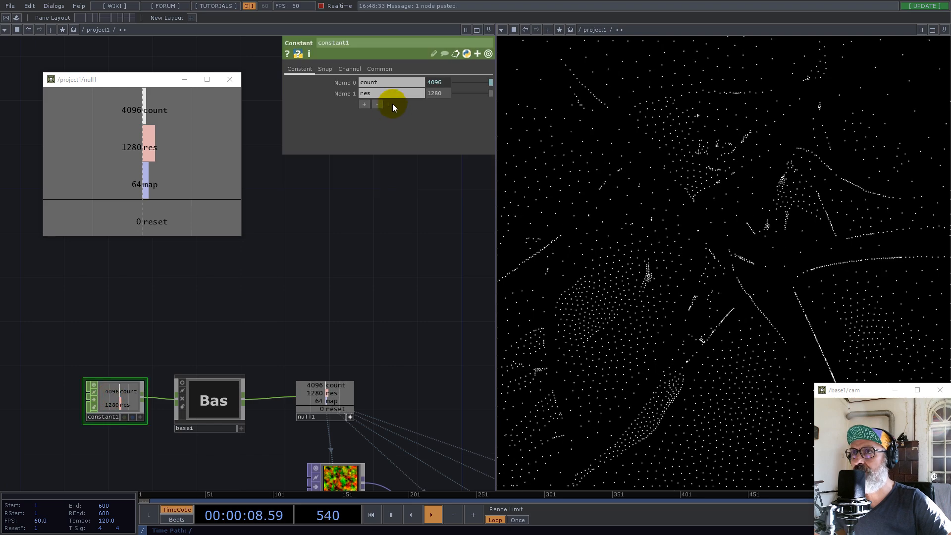
{"action": "left_click", "coordinate": [444, 83]}
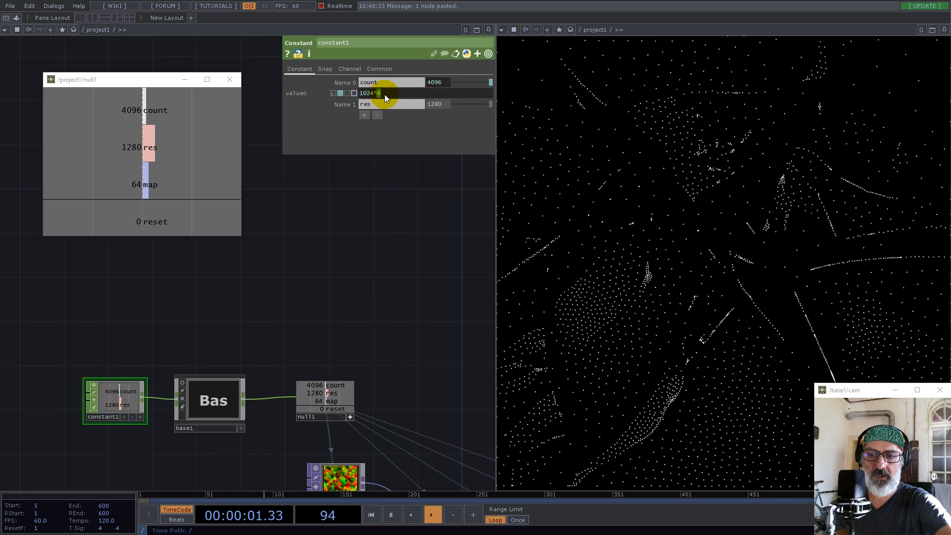
{"action": "key", "text": "Return"}
Set the uniform scale of transform1, after the tube, to 1/16
{"action": "scroll", "coordinate": [297, 287], "scroll_direction": "down", "scroll_amount": 3}
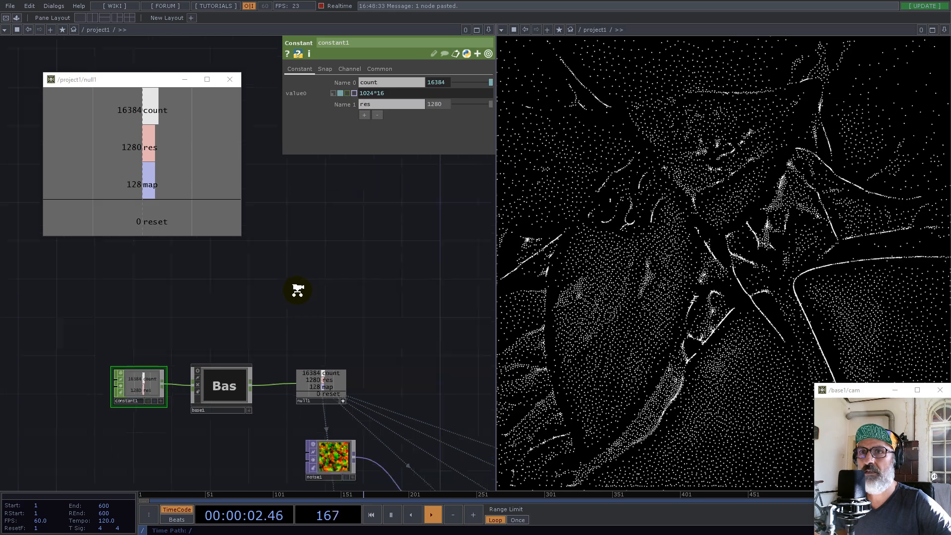
{"action": "left_click_drag", "start_coordinate": [316, 442], "coordinate": [248, 312]}
{"action": "left_click_drag", "start_coordinate": [333, 403], "coordinate": [137, 379]}
{"action": "left_click", "coordinate": [324, 412]}
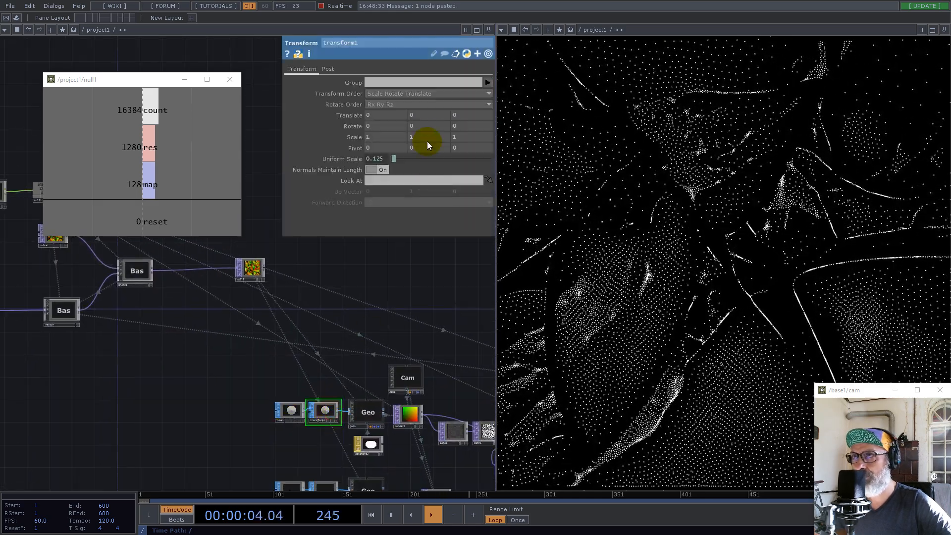
{"action": "left_click", "coordinate": [382, 160]}
{"action": "left_click_drag", "start_coordinate": [366, 170], "coordinate": [376, 169]}
{"action": "type", "text": "16"}
{"action": "left_click", "coordinate": [320, 313]}
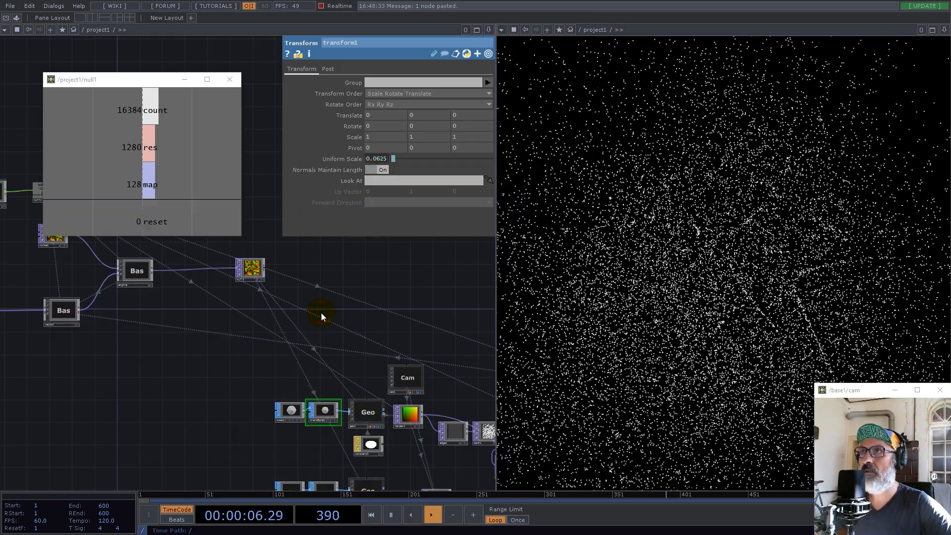
Set slope1's strength to 0.43 inside the vector component and return to the project1 network
{"action": "left_click_drag", "start_coordinate": [313, 341], "coordinate": [401, 332]}
{"action": "scroll", "coordinate": [403, 402], "scroll_direction": "down", "scroll_amount": 3}
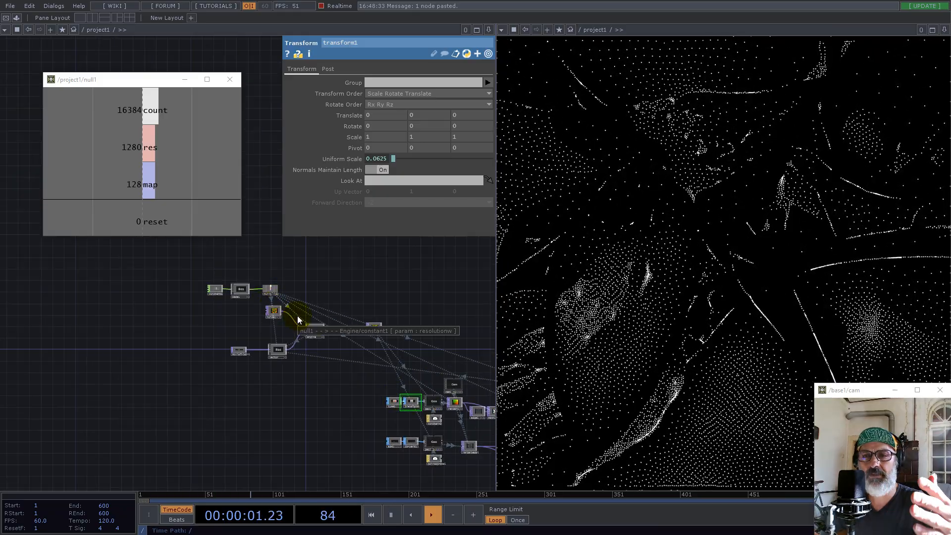
{"action": "left_click_drag", "start_coordinate": [354, 391], "coordinate": [331, 397]}
{"action": "left_click", "coordinate": [260, 361]}
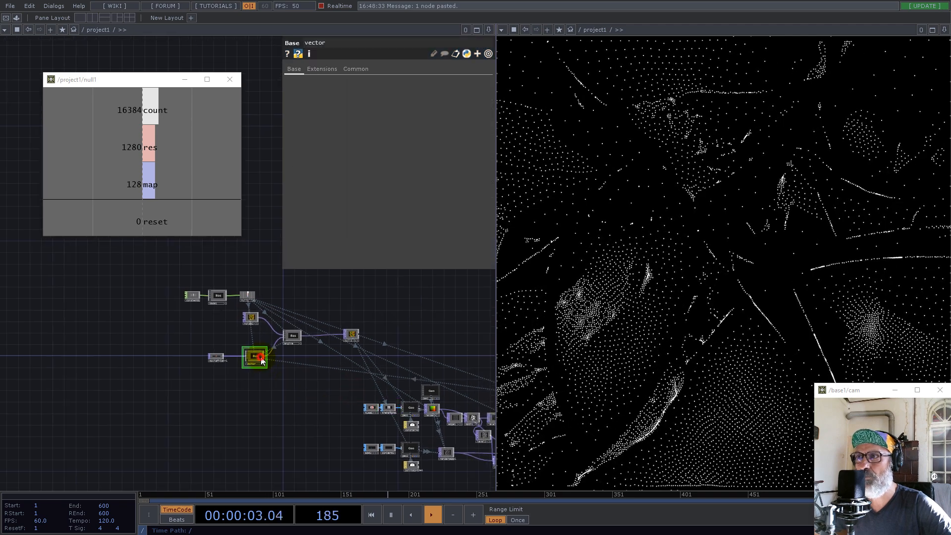
{"action": "key", "text": "i"}
{"action": "left_click_drag", "start_coordinate": [257, 383], "coordinate": [261, 395]}
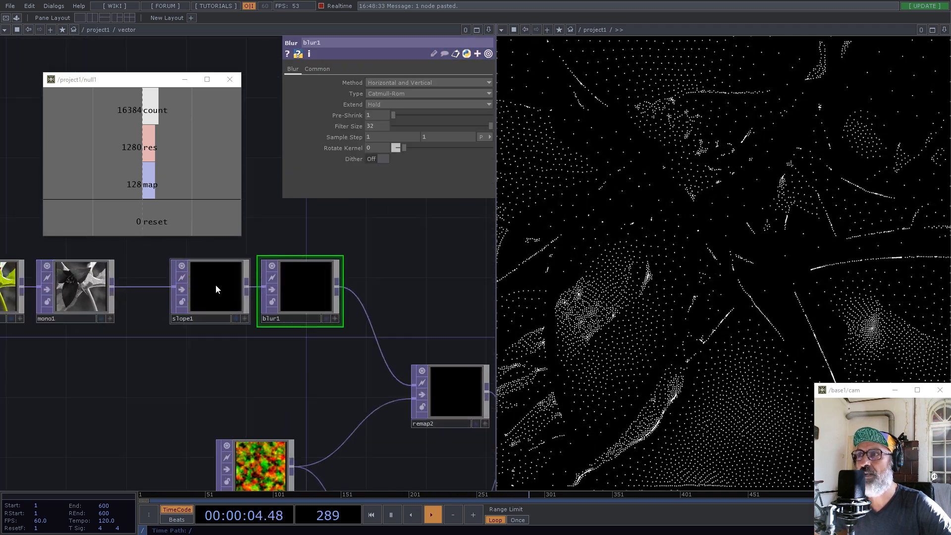
{"action": "left_click", "coordinate": [210, 285]}
{"action": "left_click_drag", "start_coordinate": [469, 148], "coordinate": [403, 148]}
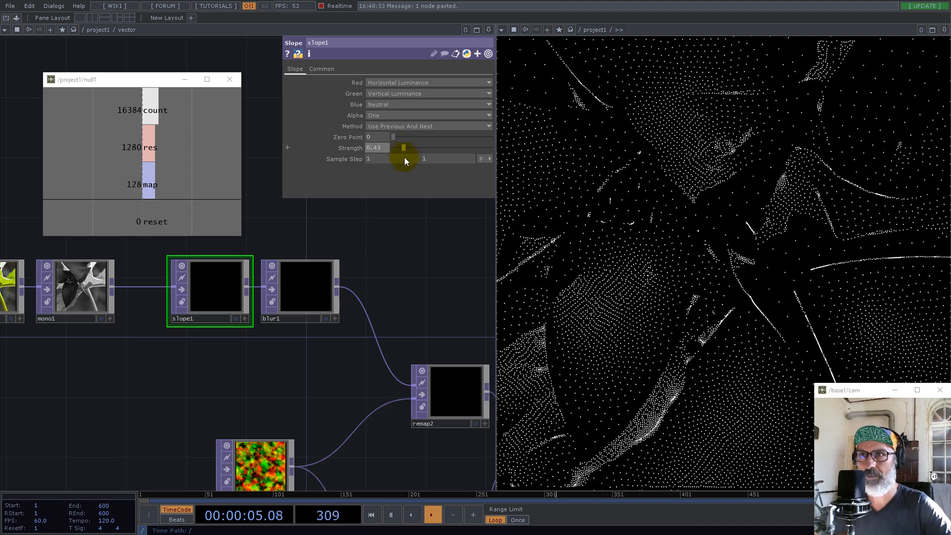
{"action": "scroll", "coordinate": [315, 305], "scroll_direction": "down", "scroll_amount": 3}
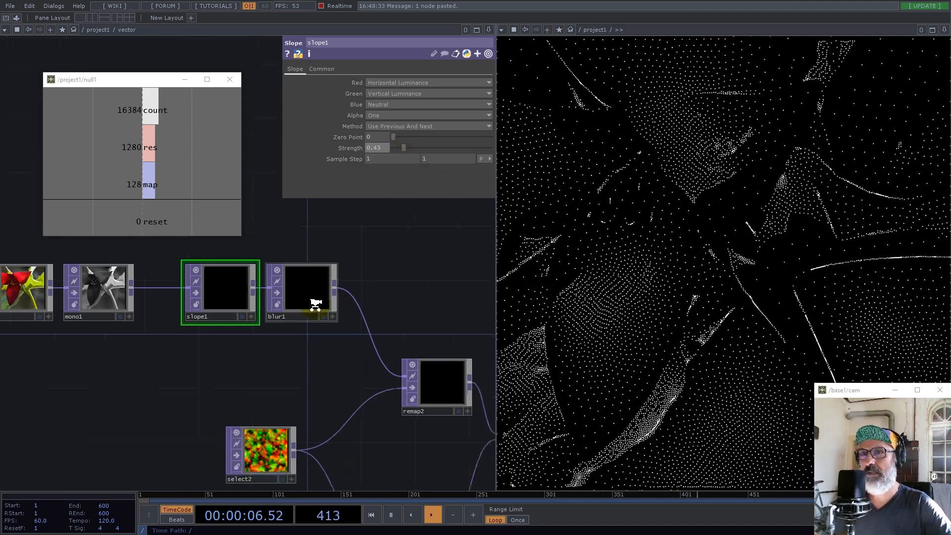
{"action": "left_click_drag", "start_coordinate": [285, 346], "coordinate": [223, 318]}
{"action": "middle_click_drag", "start_coordinate": [223, 318], "coordinate": [302, 338]}
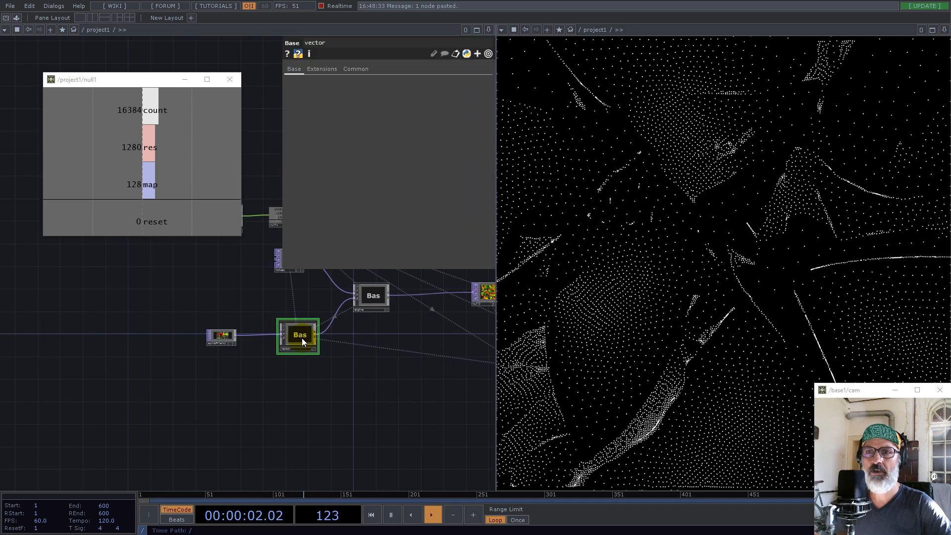
{"action": "left_click_drag", "start_coordinate": [347, 375], "coordinate": [230, 381]}
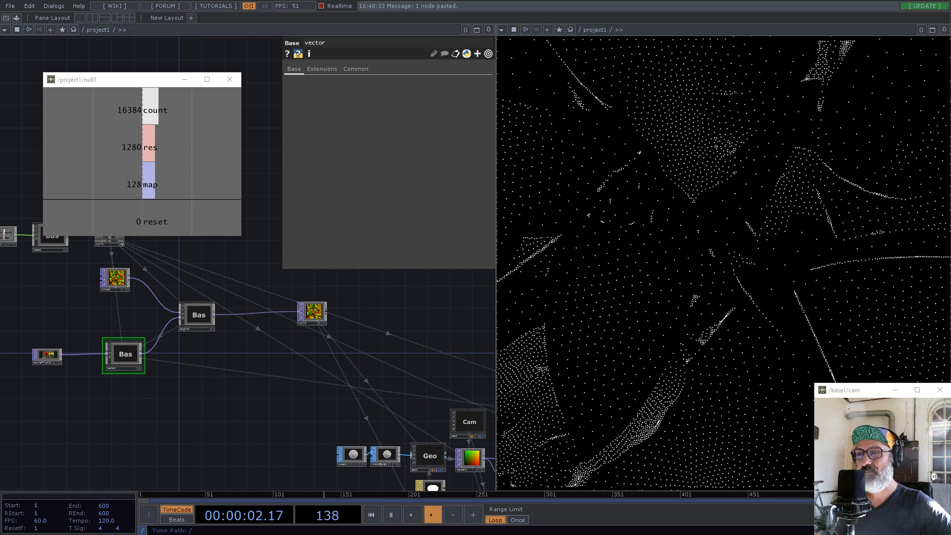
{"action": "key", "text": "alt+Tab"}
{"action": "key", "text": "alt+Tab"}
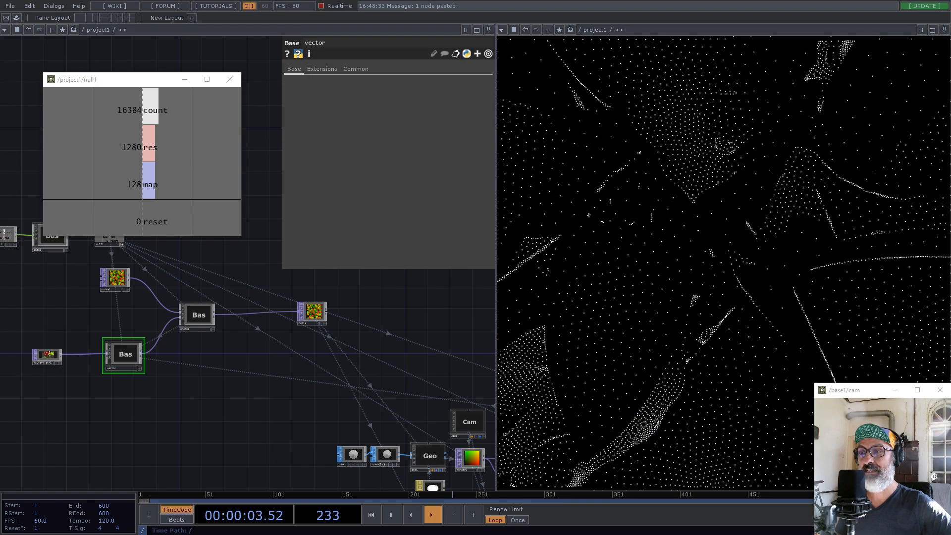